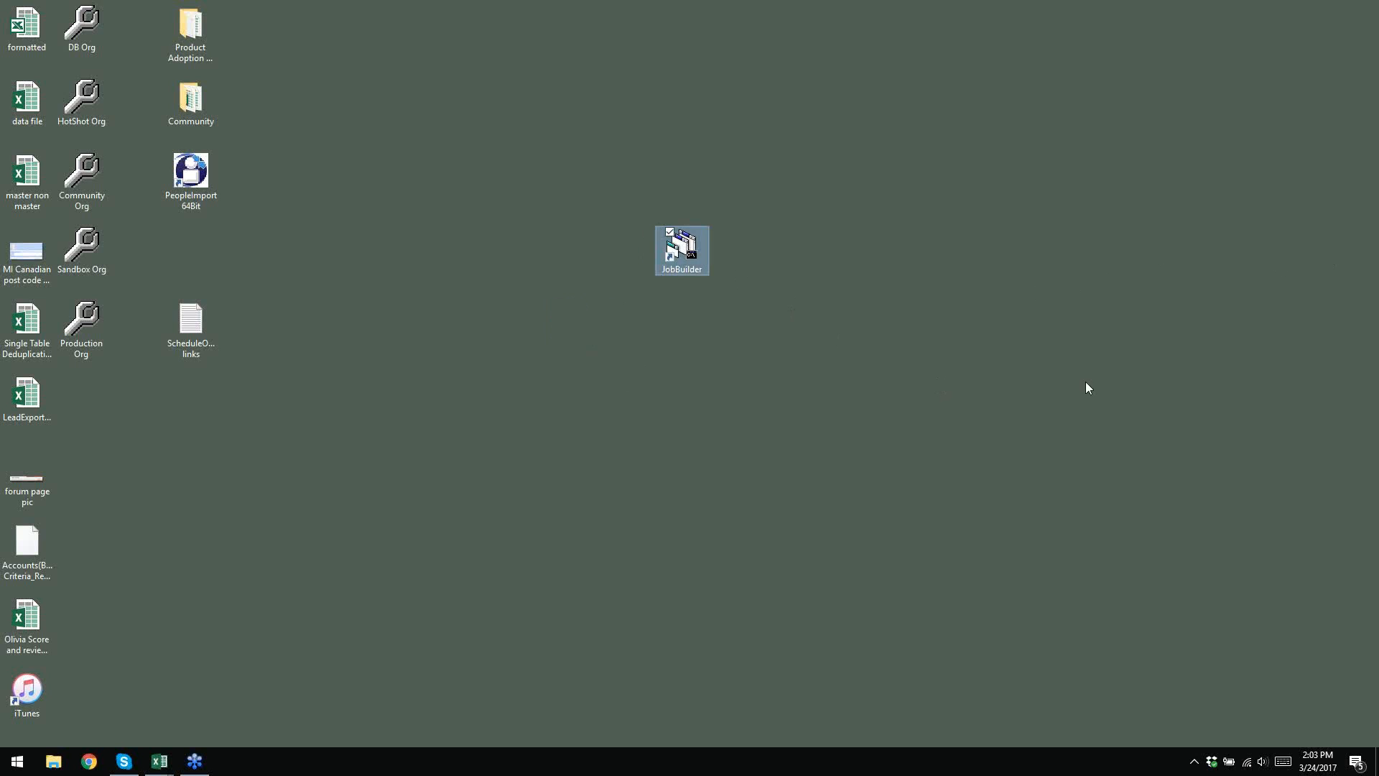
- Deselect the desktop and launch a new Google Chrome window from the taskbar
{"action": "left_click", "coordinate": [1377, 444]}
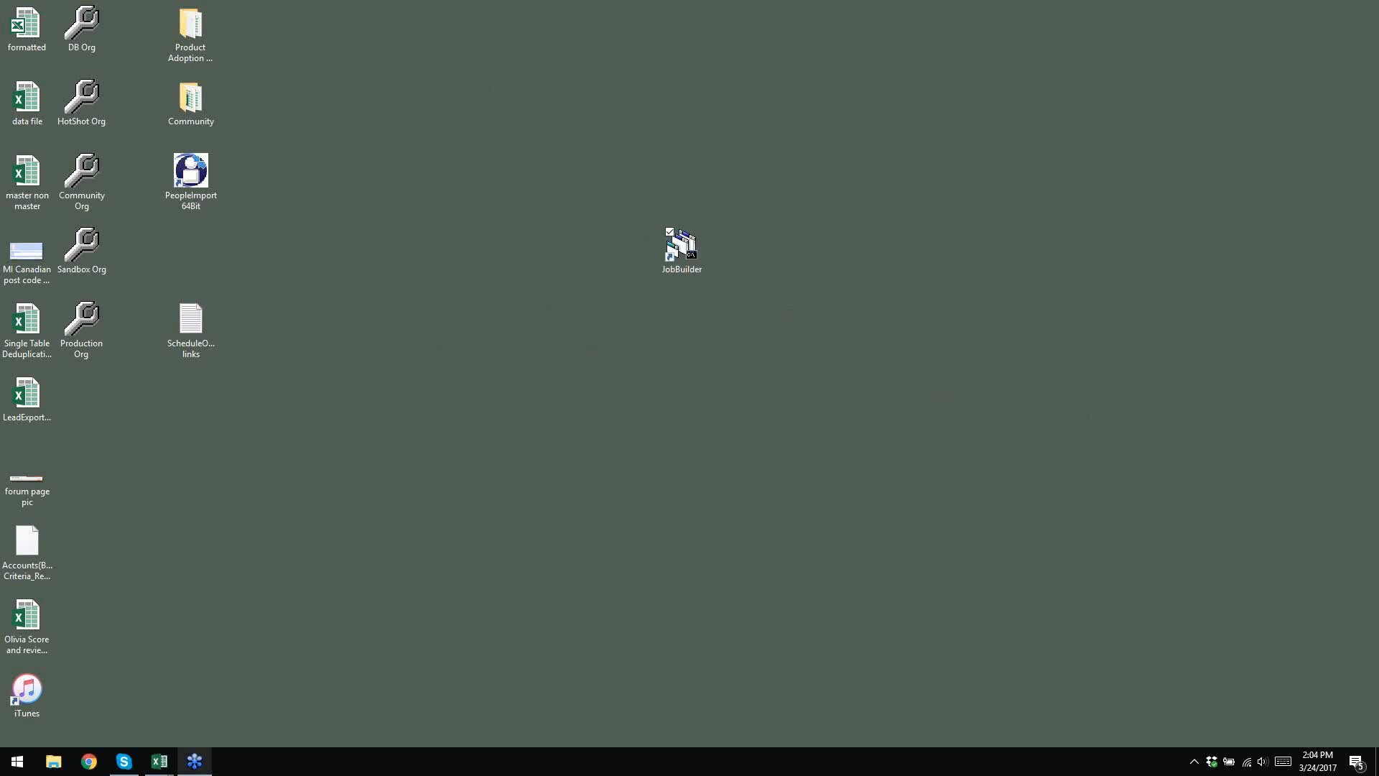
{"action": "left_click", "coordinate": [89, 761]}
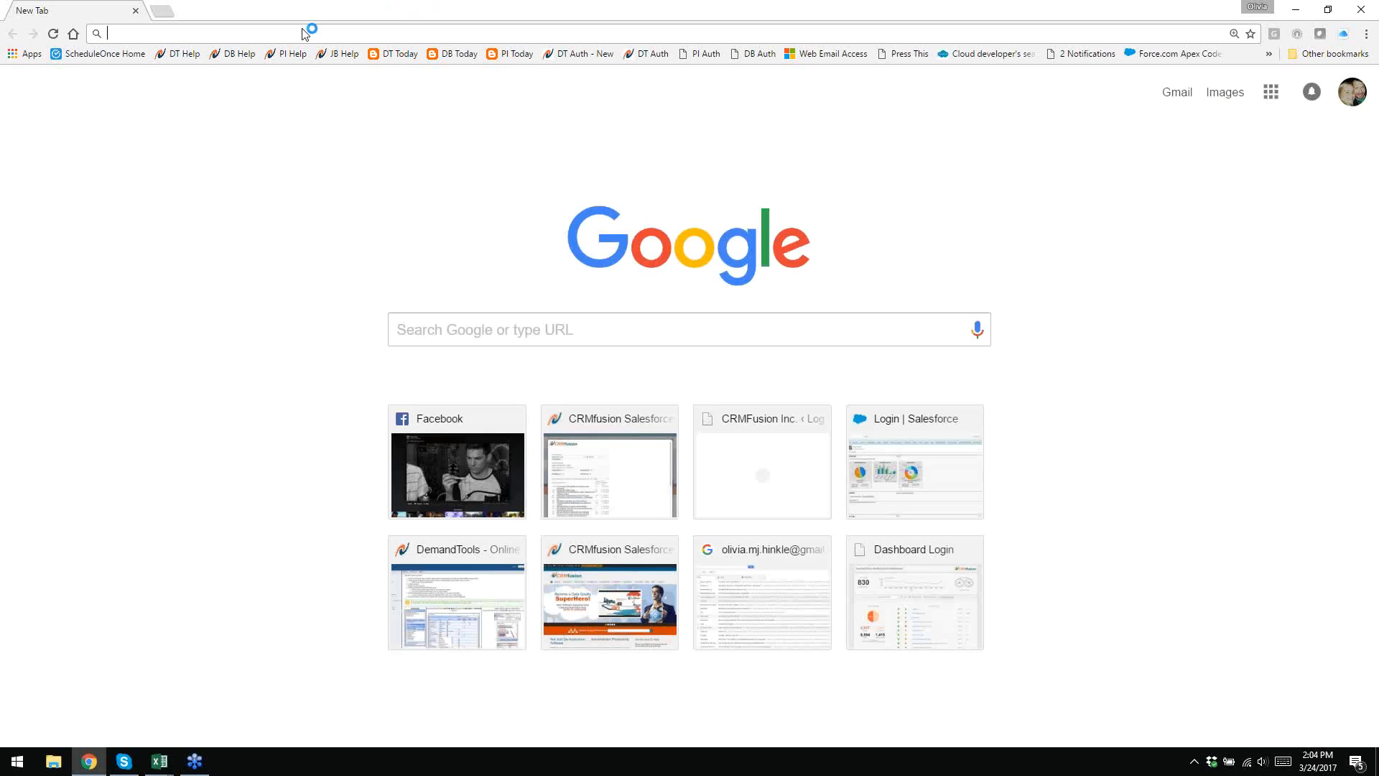
- Go to crmfusion.com, open the technical case form in a new tab, then return home
{"action": "type", "text": "cr"}
{"action": "key", "text": "Return"}
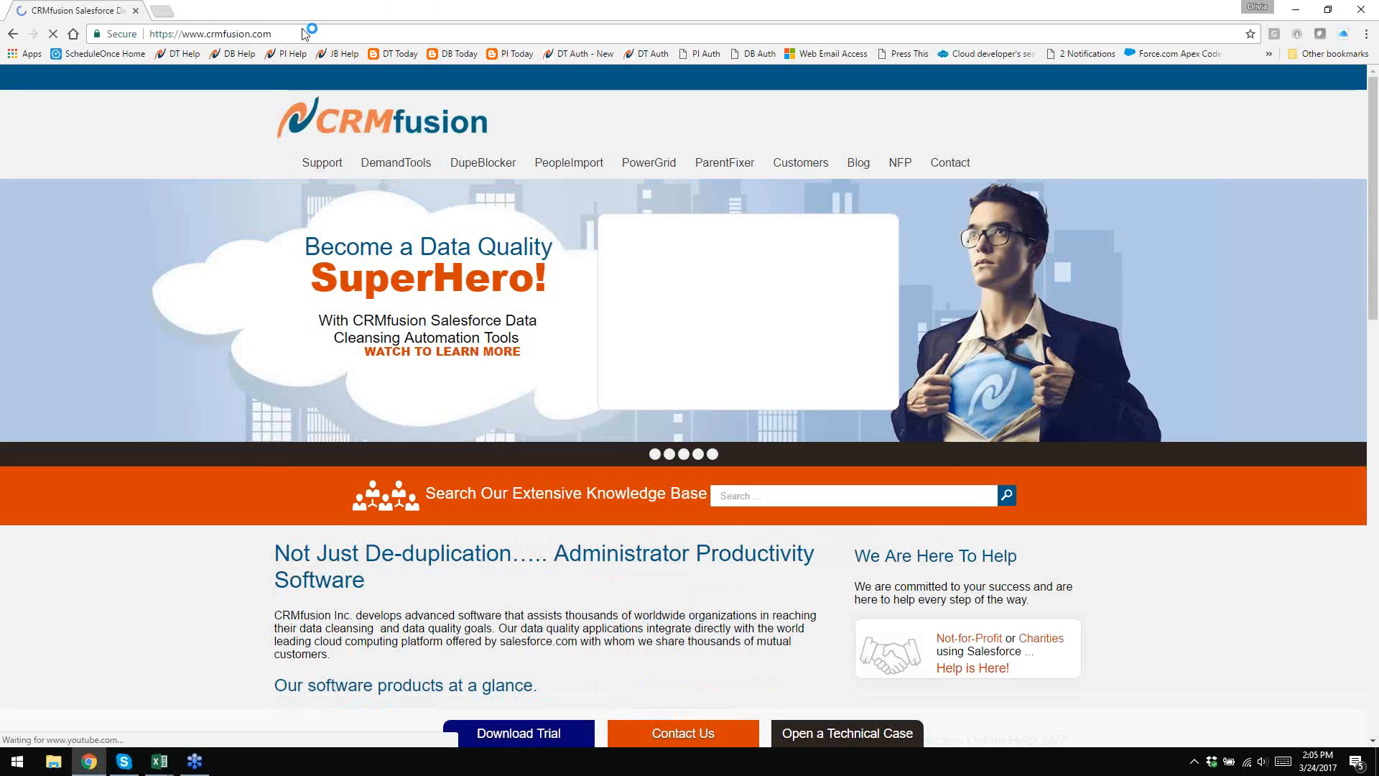
{"action": "left_click", "coordinate": [324, 166]}
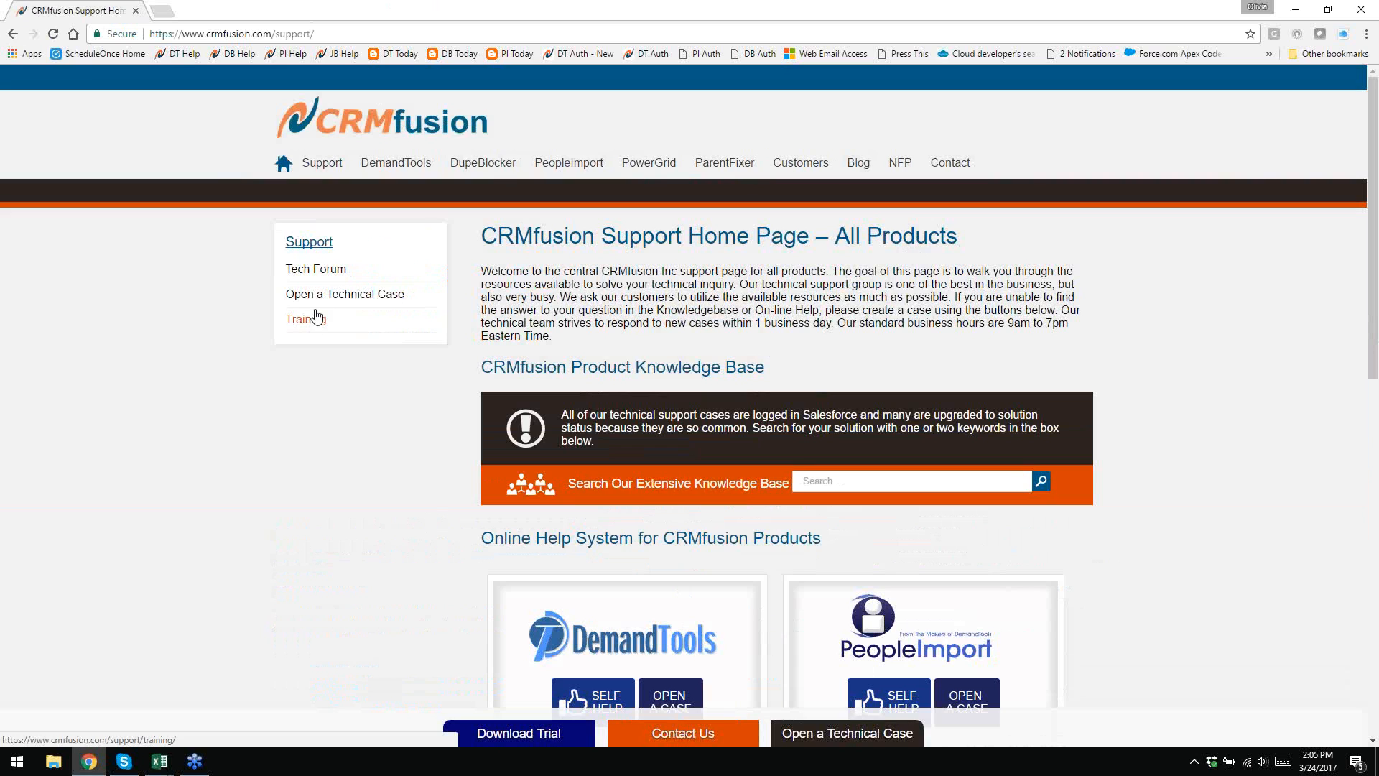
{"action": "left_click", "coordinate": [332, 295]}
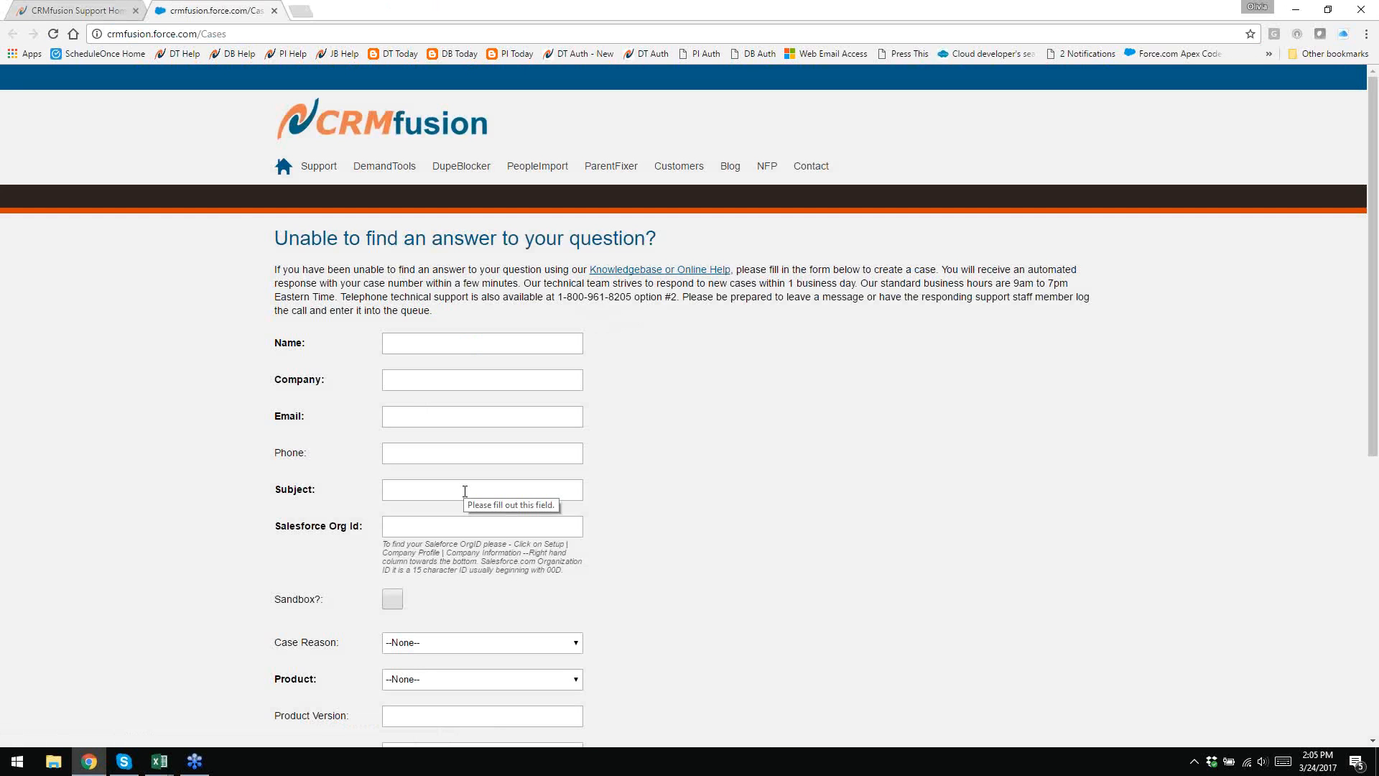
{"action": "scroll", "coordinate": [586, 334], "scroll_direction": "down", "scroll_amount": 1}
{"action": "scroll", "coordinate": [585, 333], "scroll_direction": "down", "scroll_amount": 1}
{"action": "scroll", "coordinate": [585, 334], "scroll_direction": "up", "scroll_amount": 2}
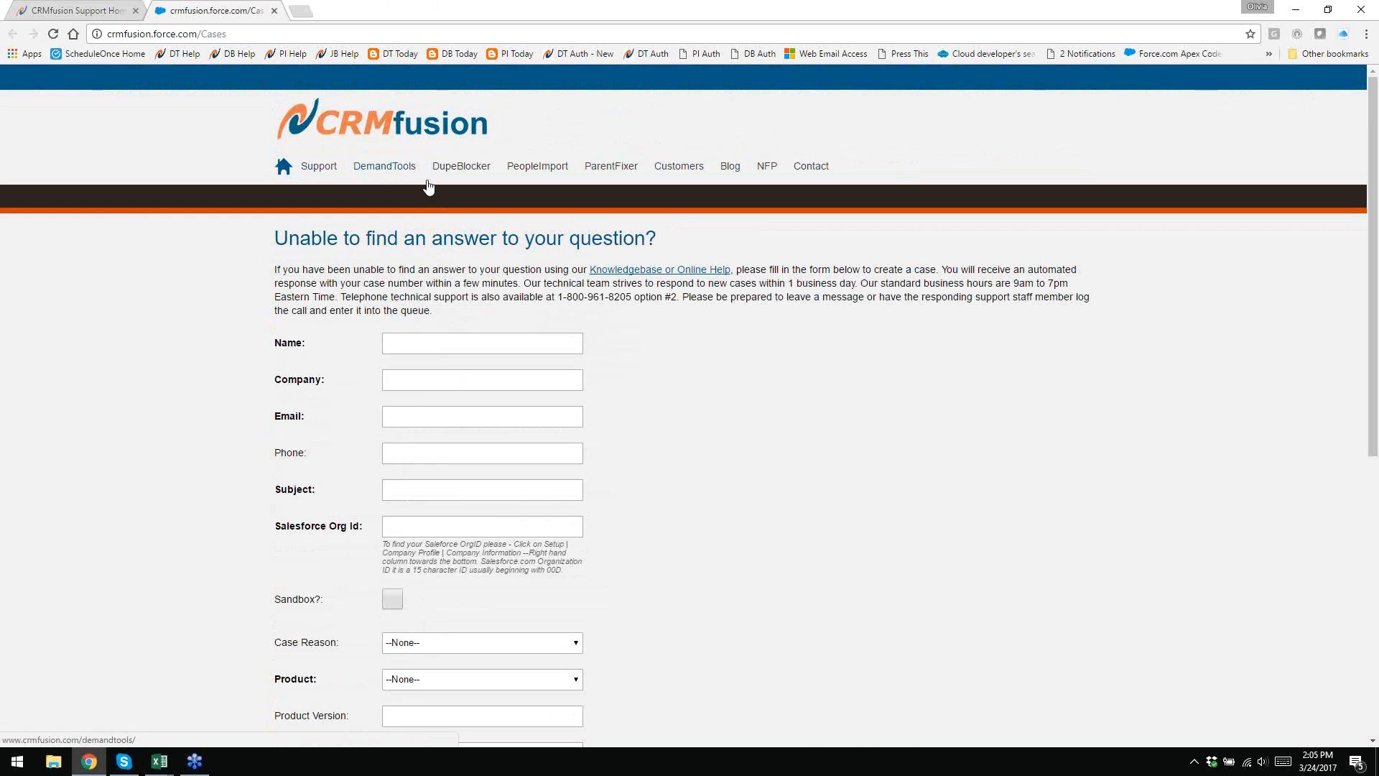
{"action": "left_click", "coordinate": [284, 171]}
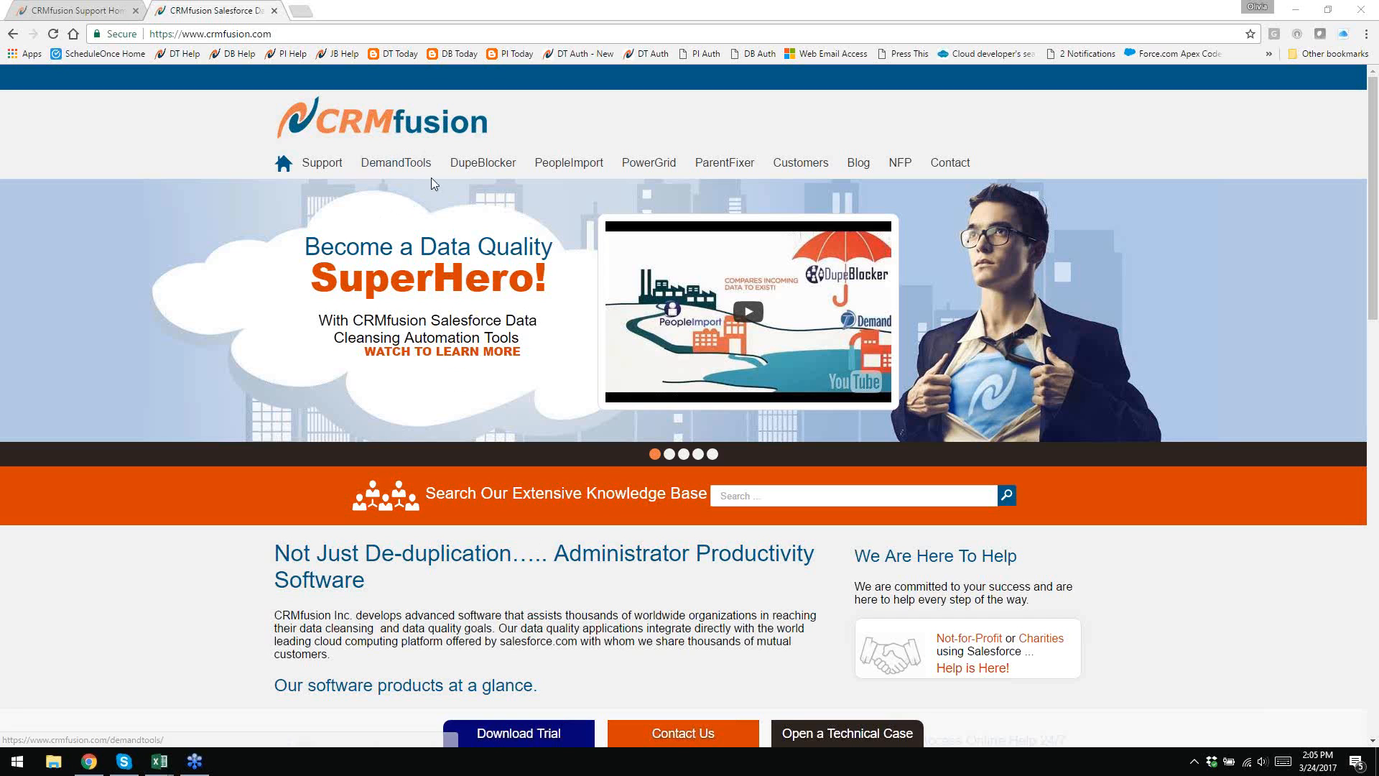
- Scroll the CRMfusion downloads page to the JobBuilder trial, then show the desktop
{"action": "left_click", "coordinate": [503, 733]}
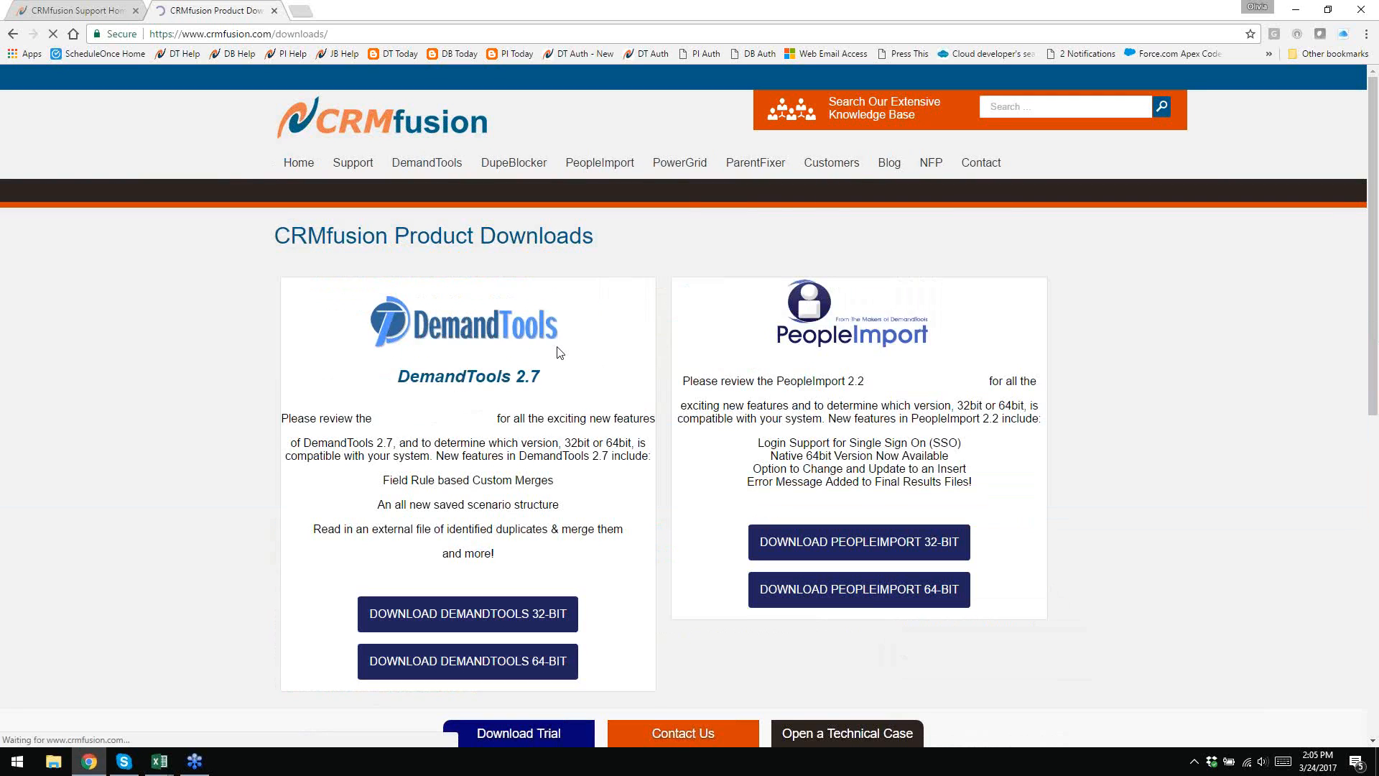
{"action": "scroll", "coordinate": [694, 390], "scroll_direction": "down", "scroll_amount": 7}
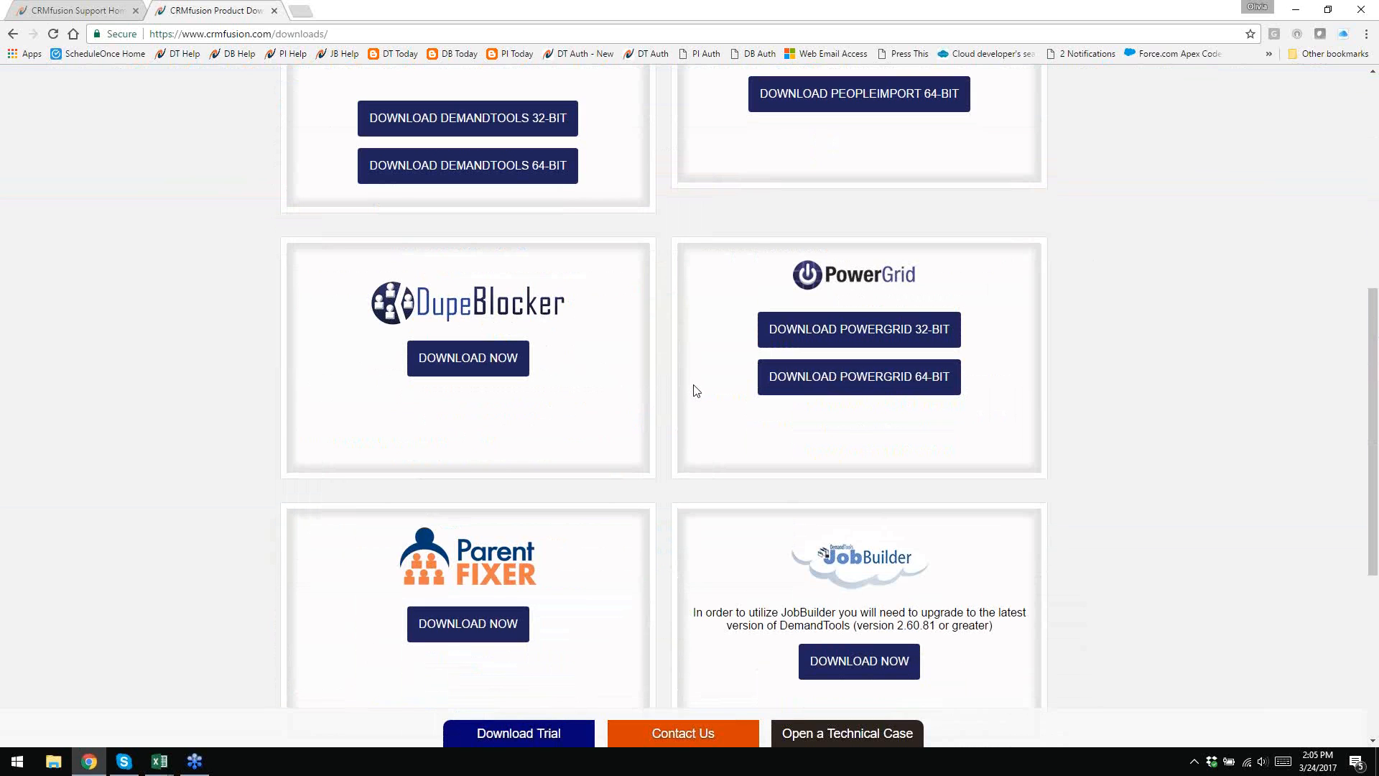
{"action": "scroll", "coordinate": [685, 391], "scroll_direction": "down", "scroll_amount": 2}
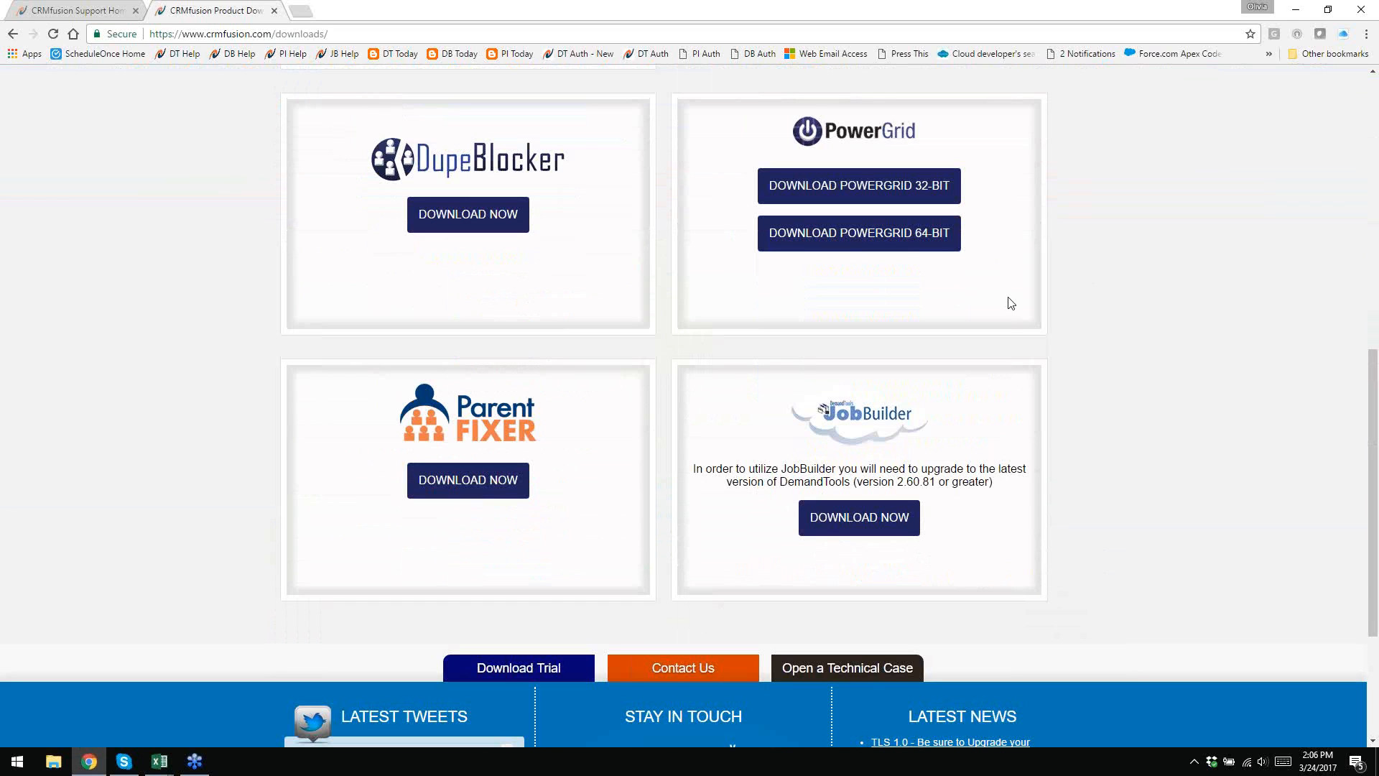
{"action": "left_click", "coordinate": [1375, 762]}
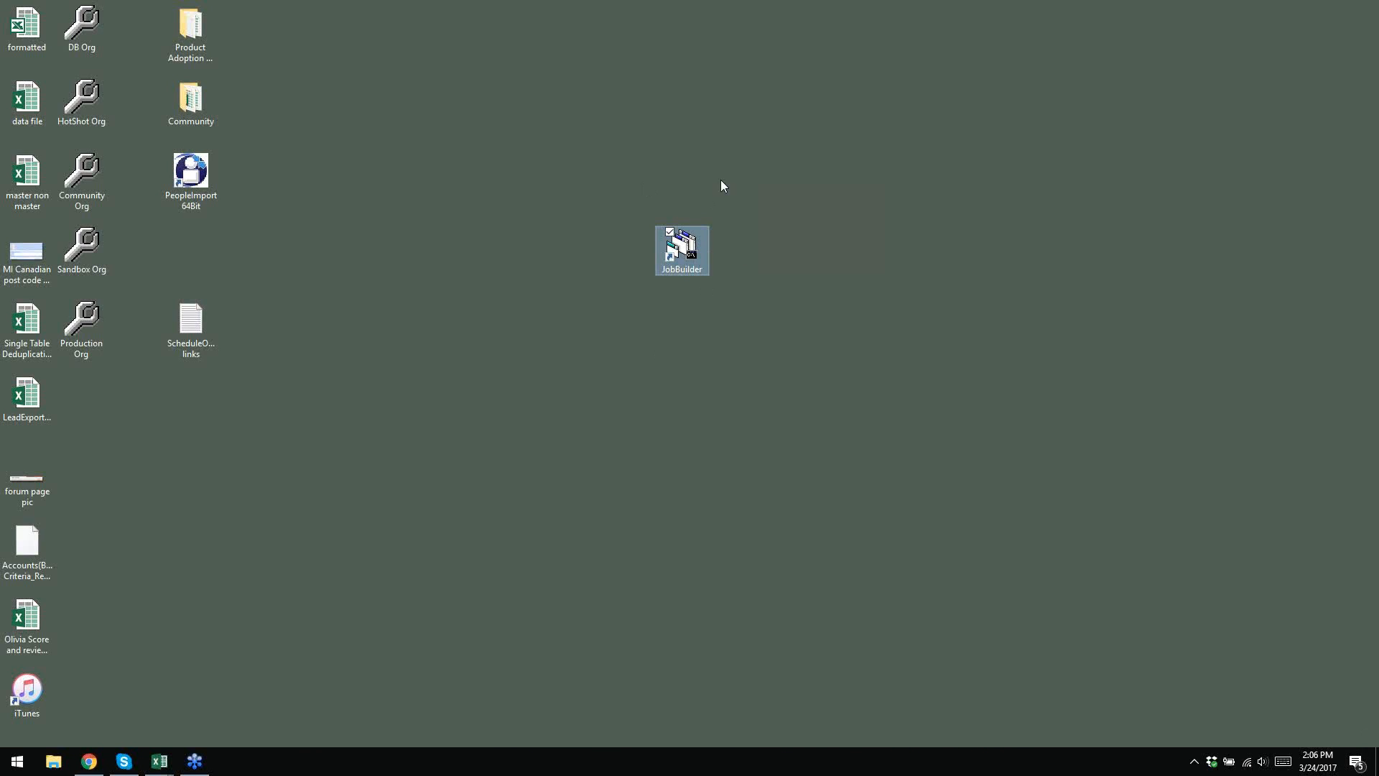
- Start DemandTools JobBuilder from its desktop shortcut, opening an empty unscheduled batch
{"action": "double_click", "coordinate": [655, 257]}
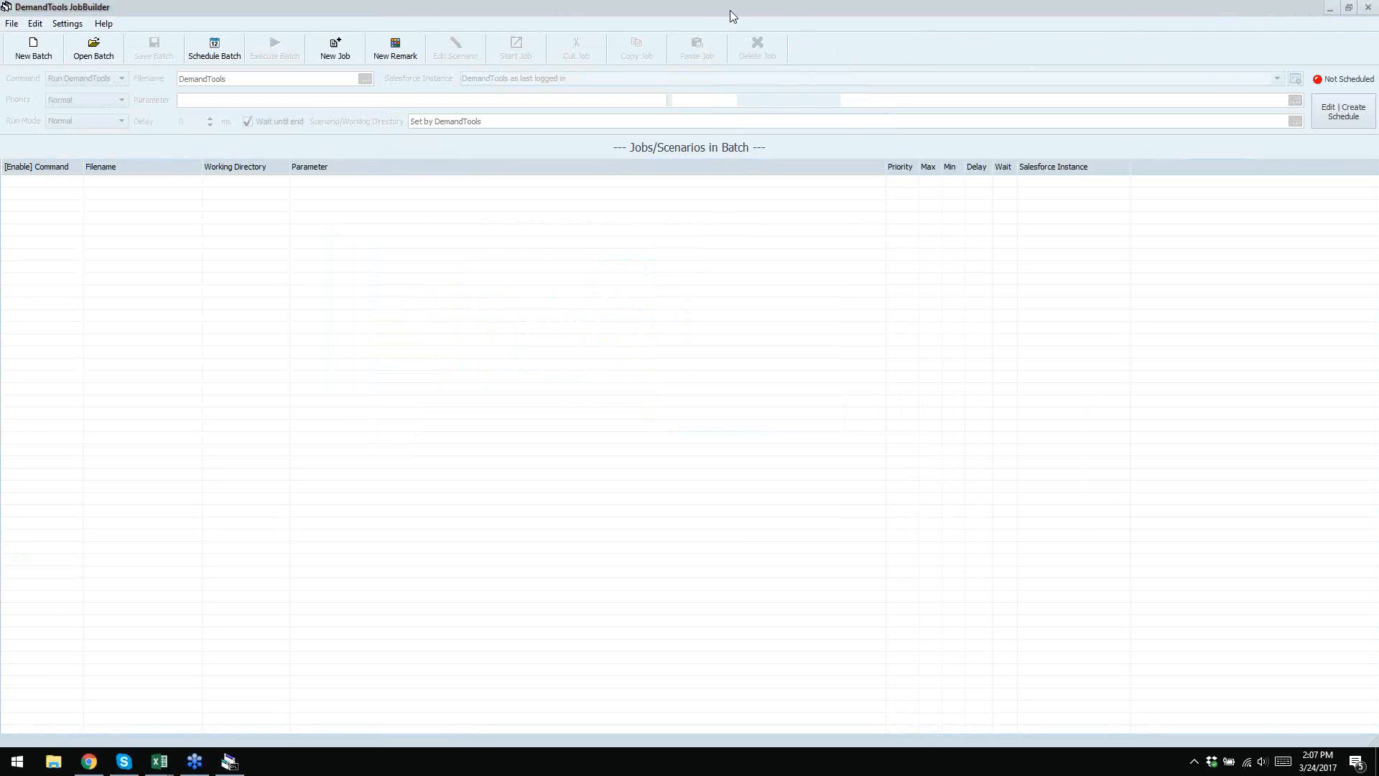
- In Settings > Configuration, erase both the Scenario Directory and Executable Location paths
{"action": "left_click", "coordinate": [61, 23]}
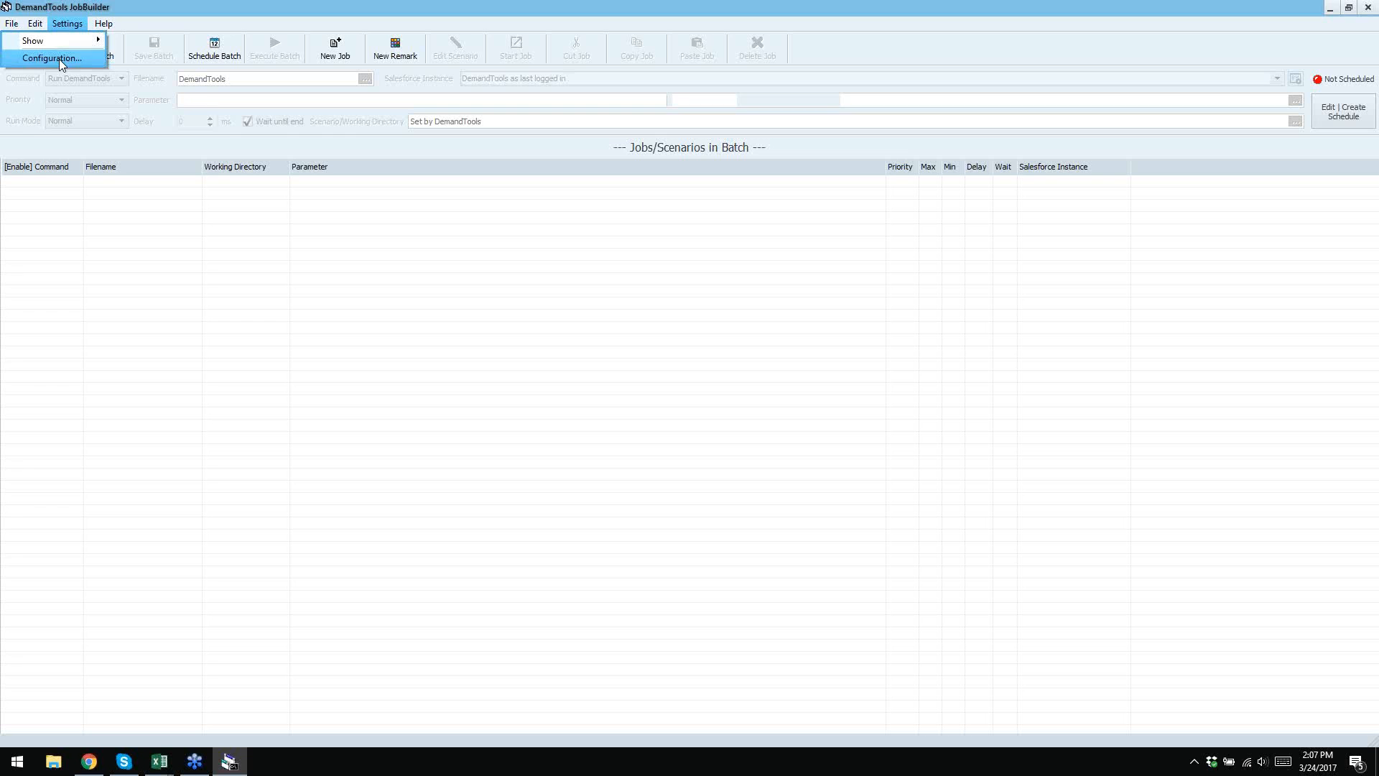
{"action": "left_click", "coordinate": [59, 59]}
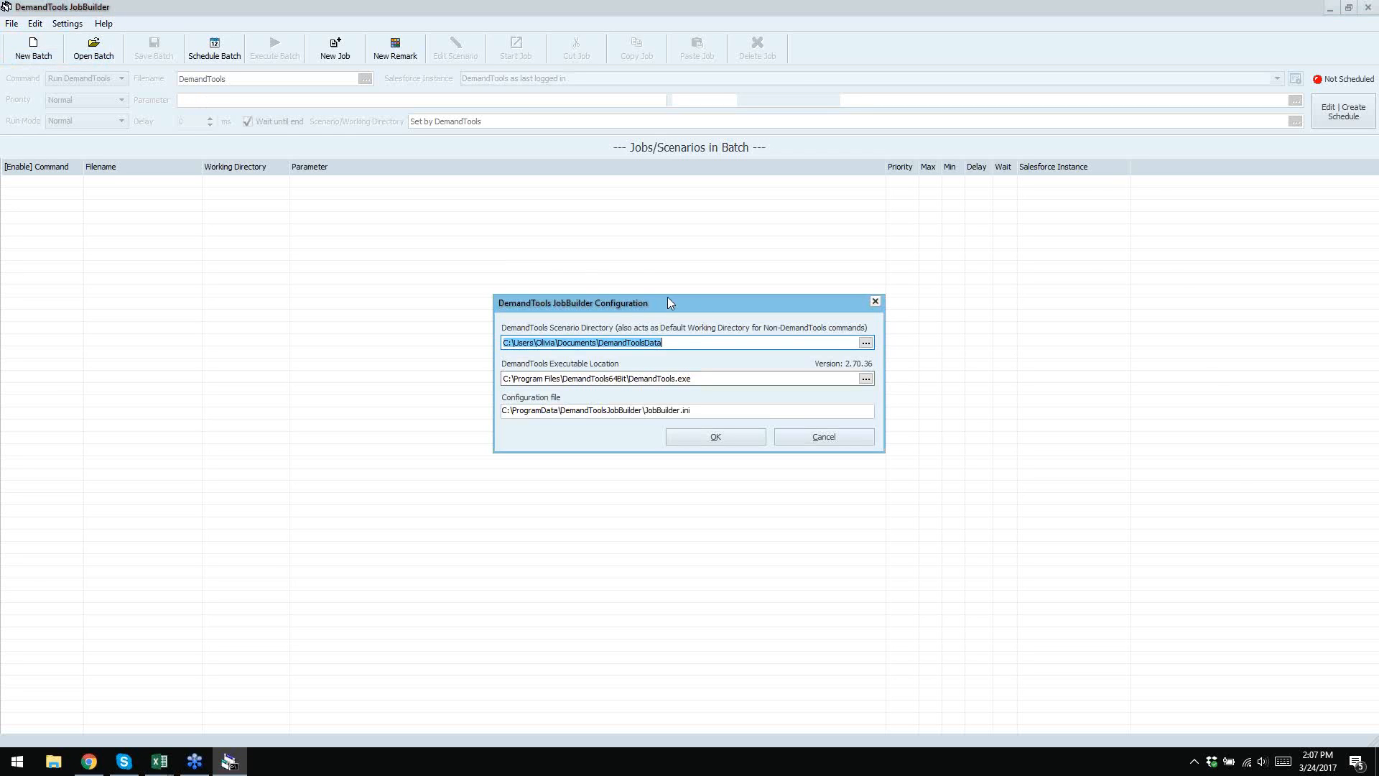
{"action": "left_click", "coordinate": [689, 344]}
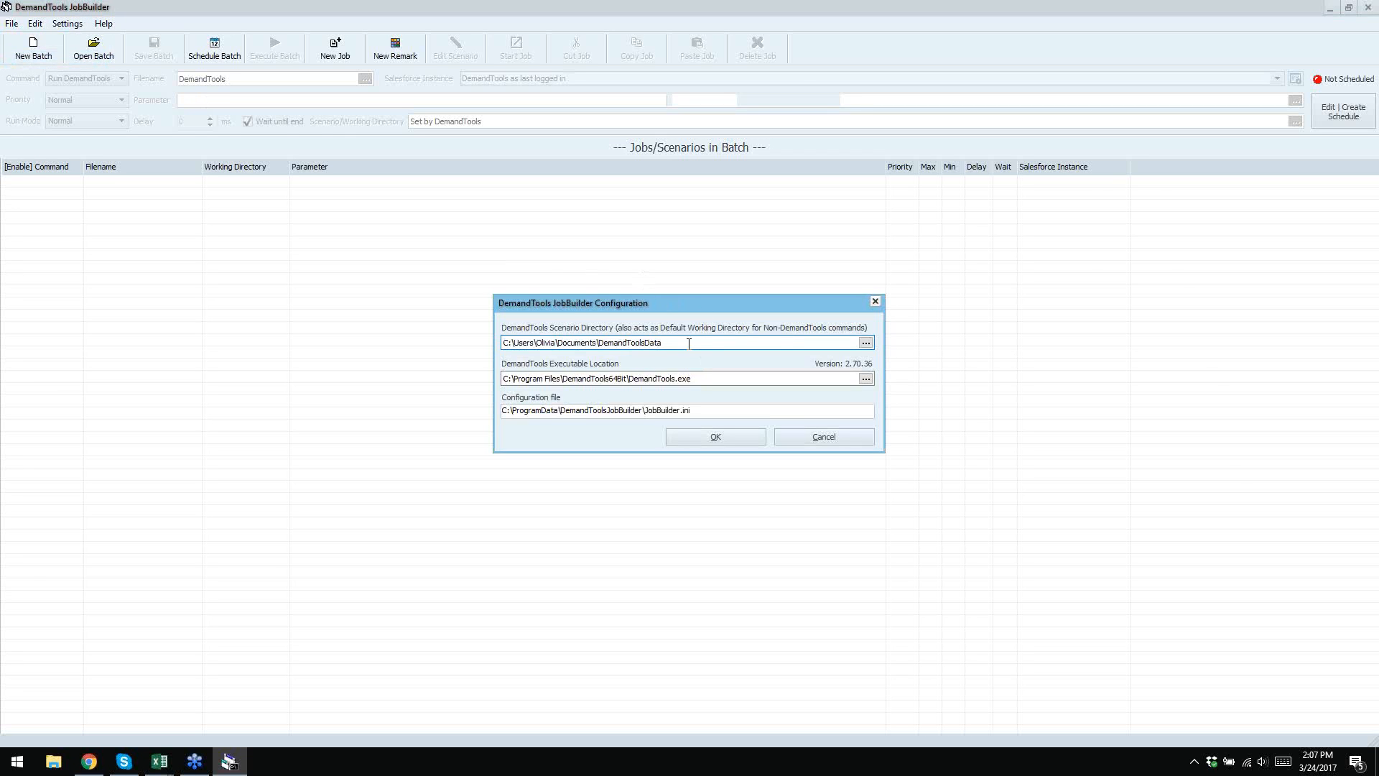
{"action": "key", "text": "ctrl+a"}
{"action": "key", "text": "BackSpace"}
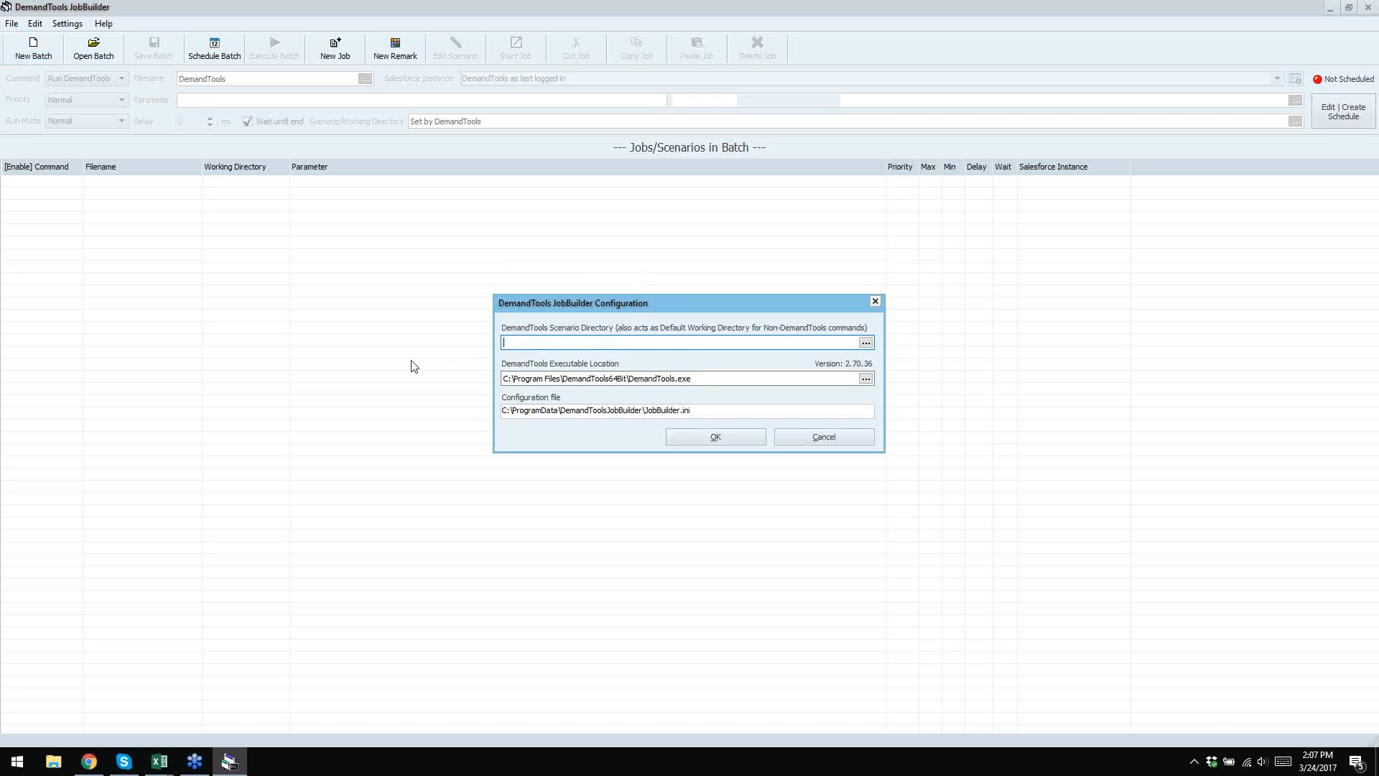
{"action": "left_click", "coordinate": [703, 378]}
{"action": "key", "text": "ctrl+a"}
{"action": "key", "text": "BackSpace"}
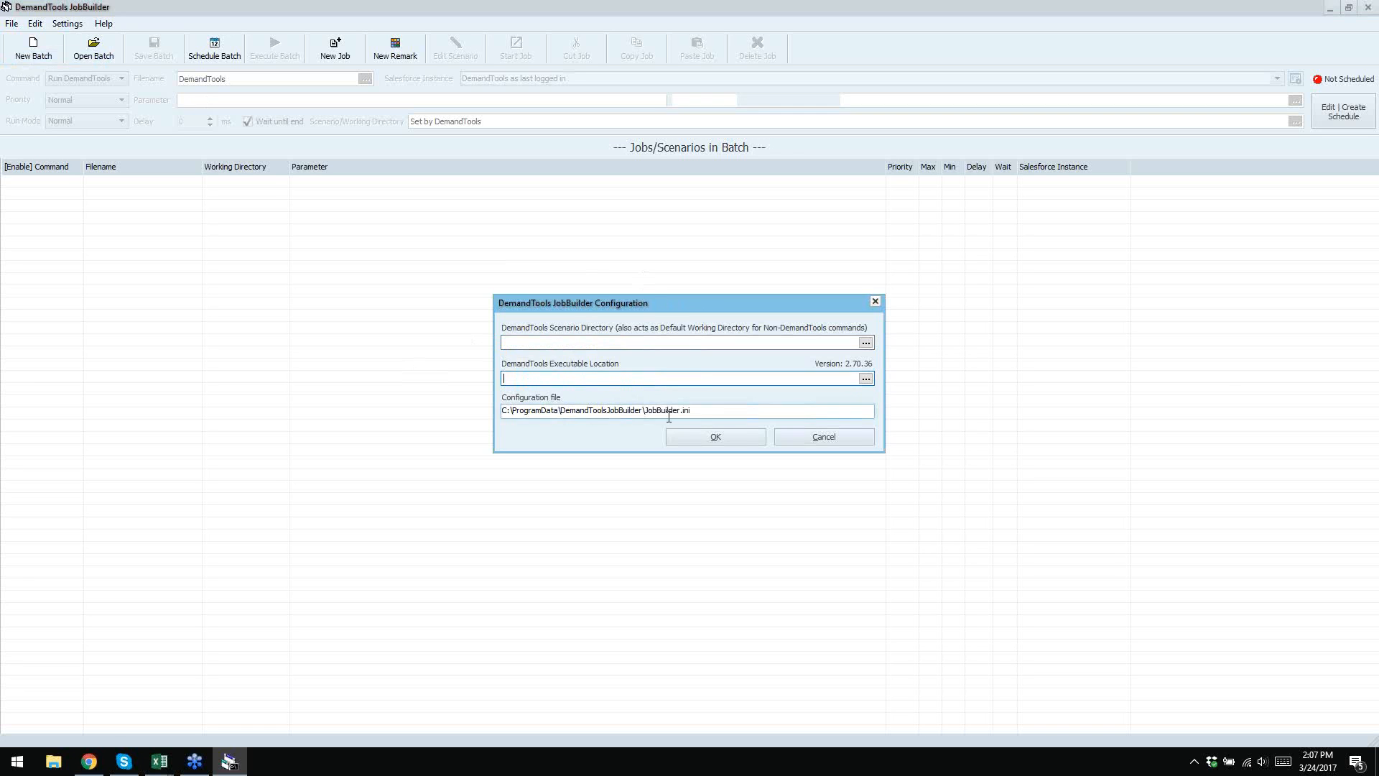
{"action": "left_click", "coordinate": [707, 414]}
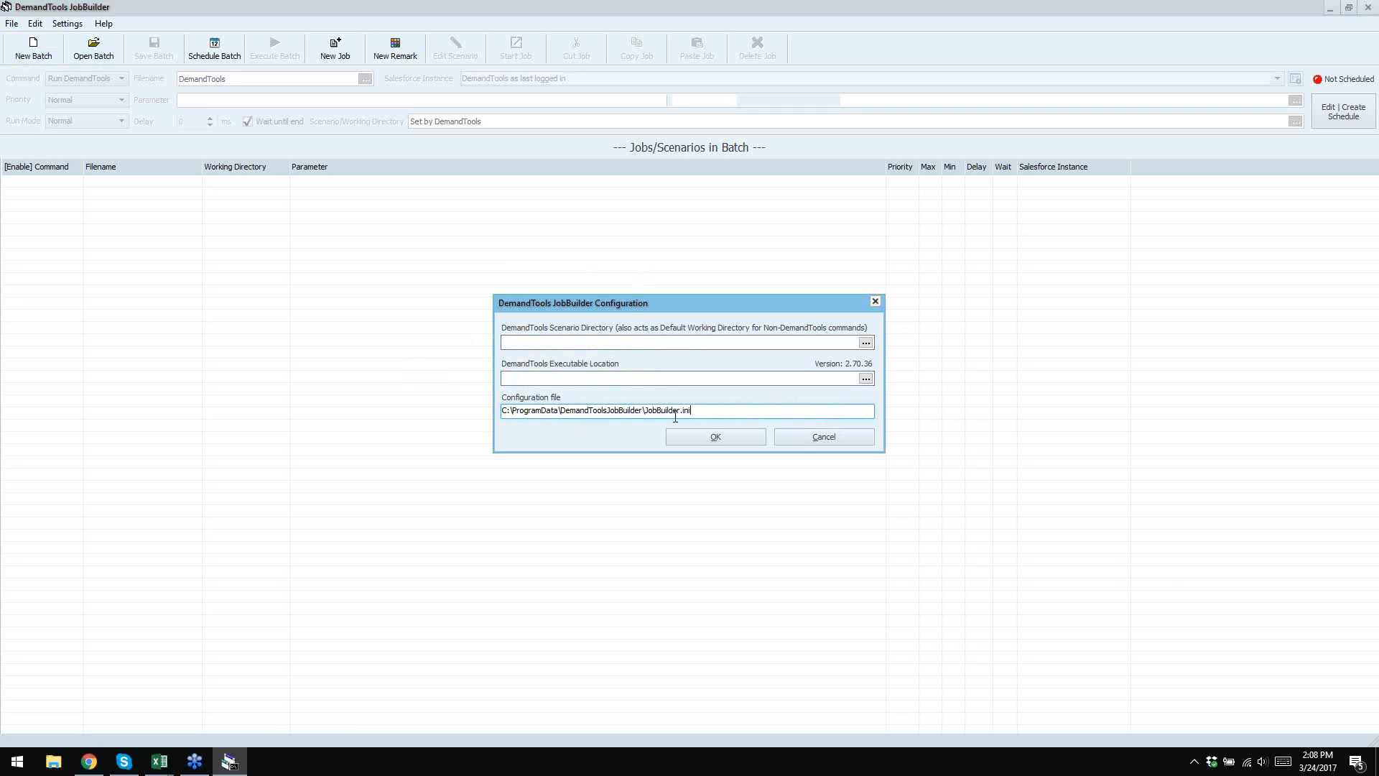
{"action": "left_click", "coordinate": [629, 345]}
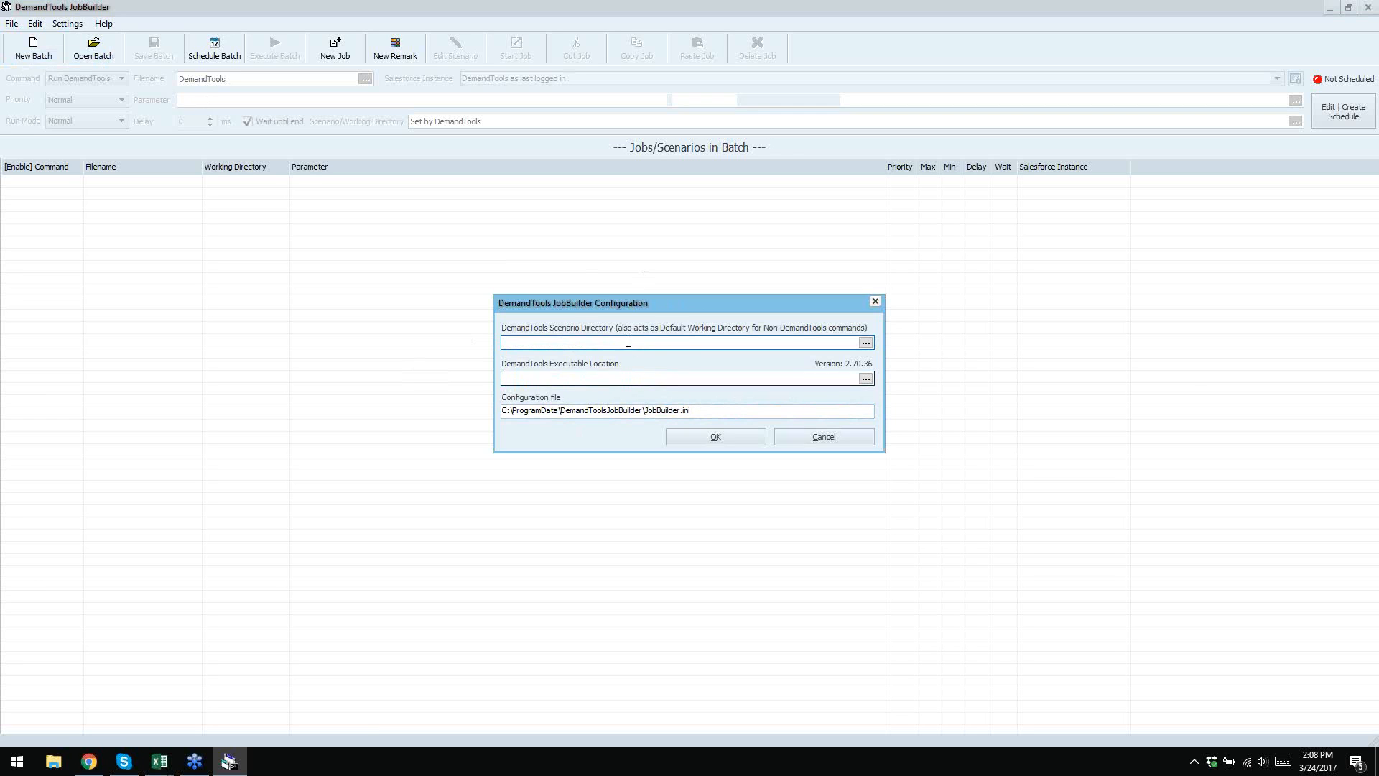
{"action": "left_click", "coordinate": [630, 378]}
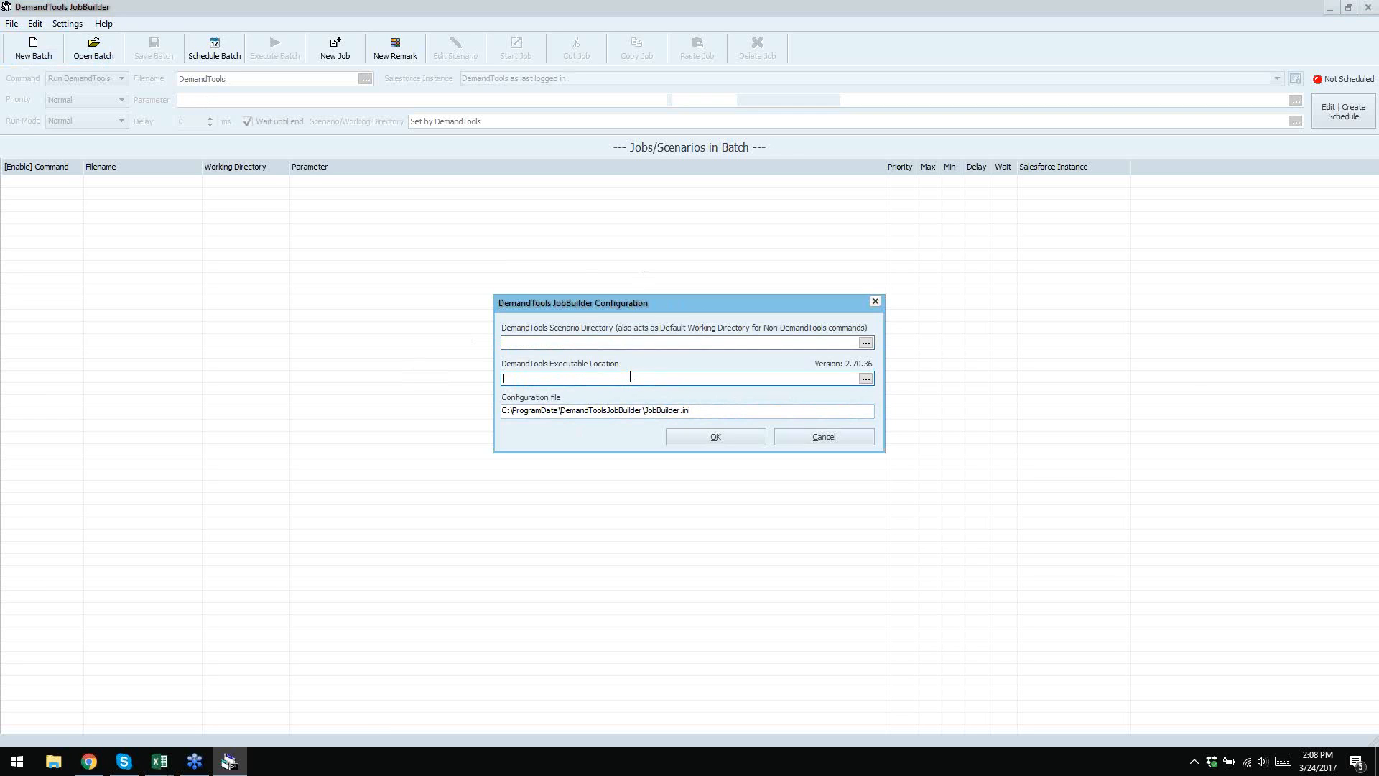
{"action": "left_click", "coordinate": [504, 376]}
- Browse for the executable, navigating through This PC to the OS (C:) drive
{"action": "left_click", "coordinate": [866, 379]}
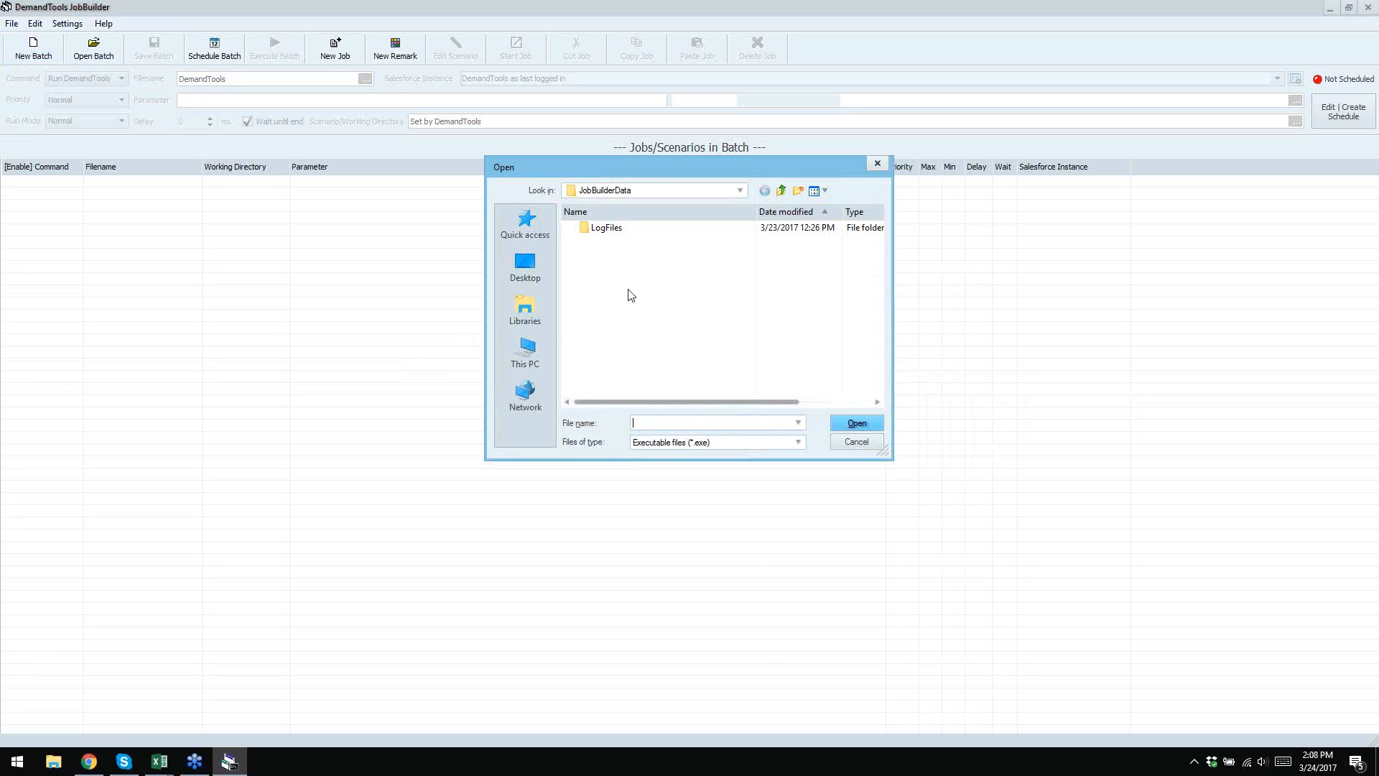
{"action": "left_click", "coordinate": [525, 352]}
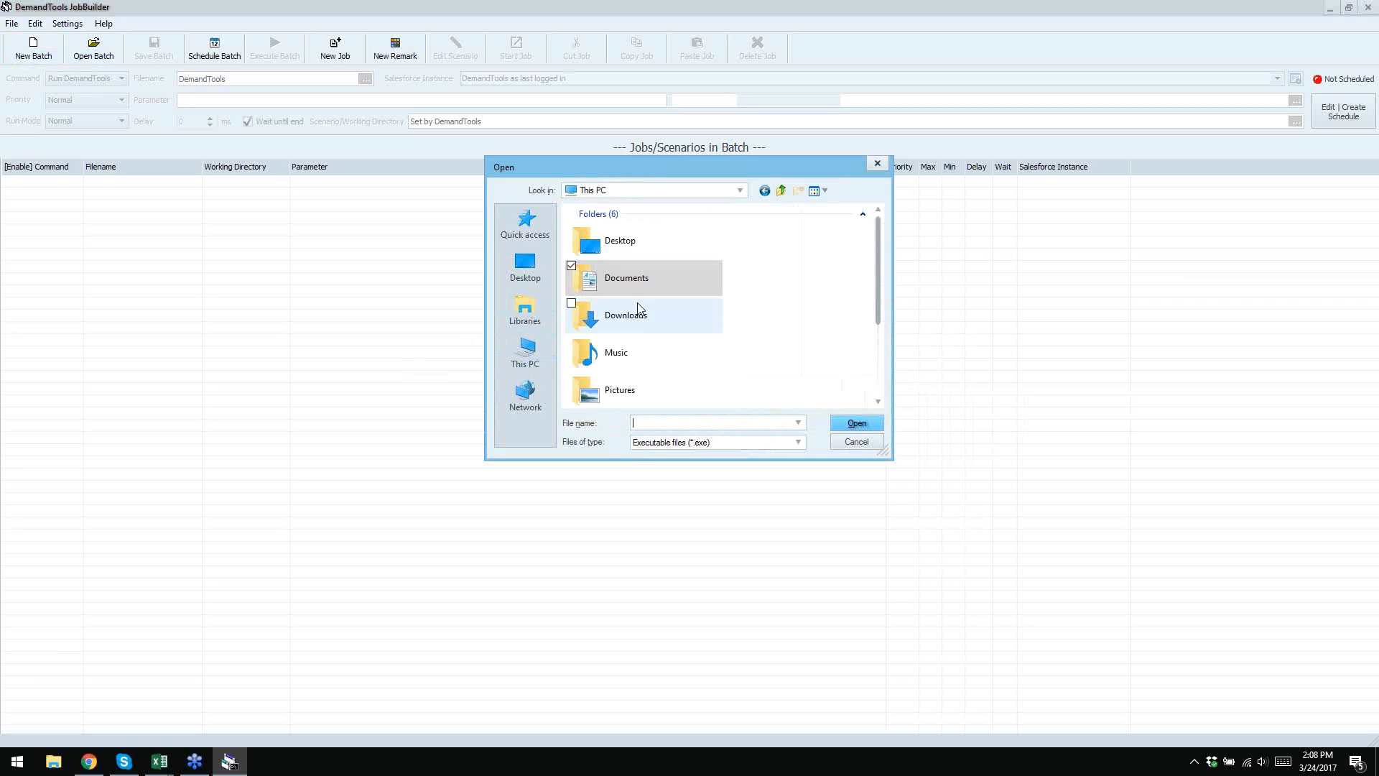
{"action": "left_click", "coordinate": [536, 393]}
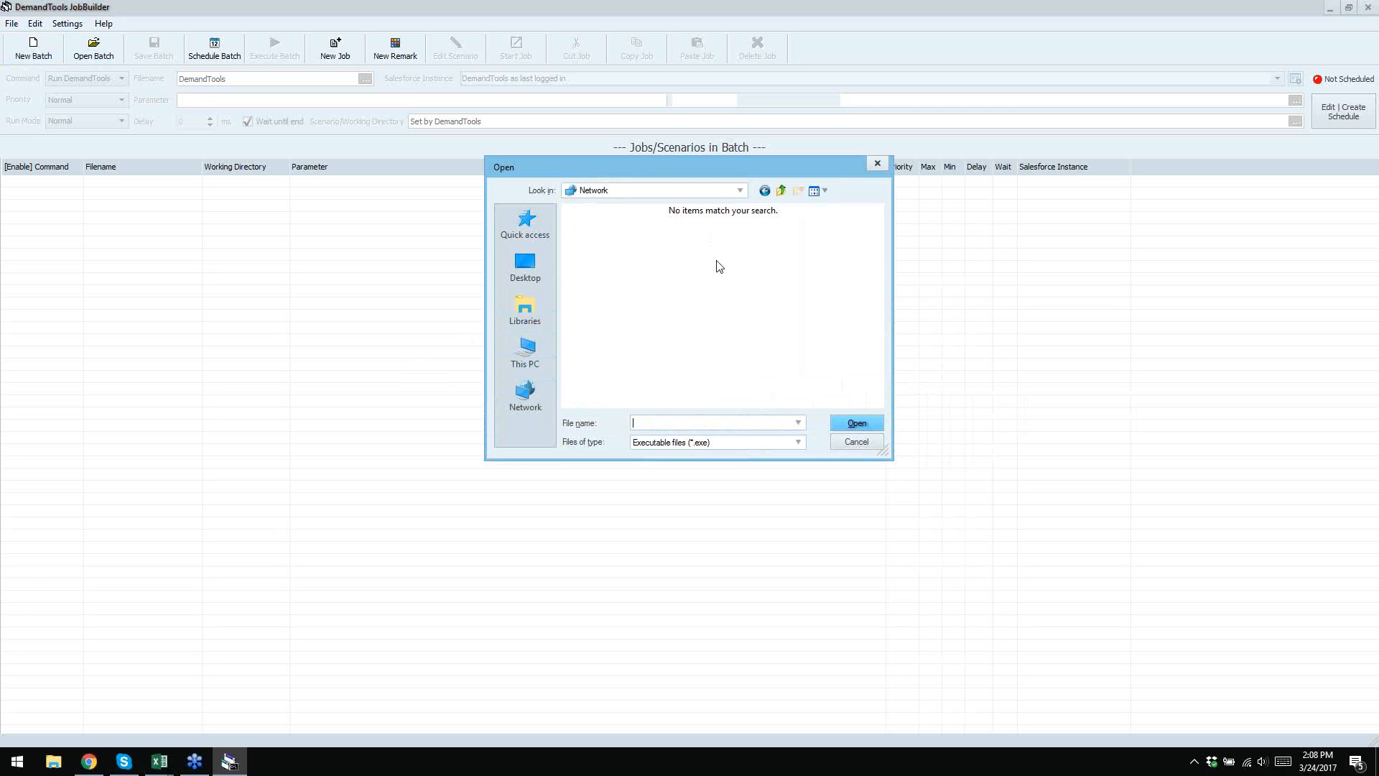
{"action": "left_click", "coordinate": [528, 271]}
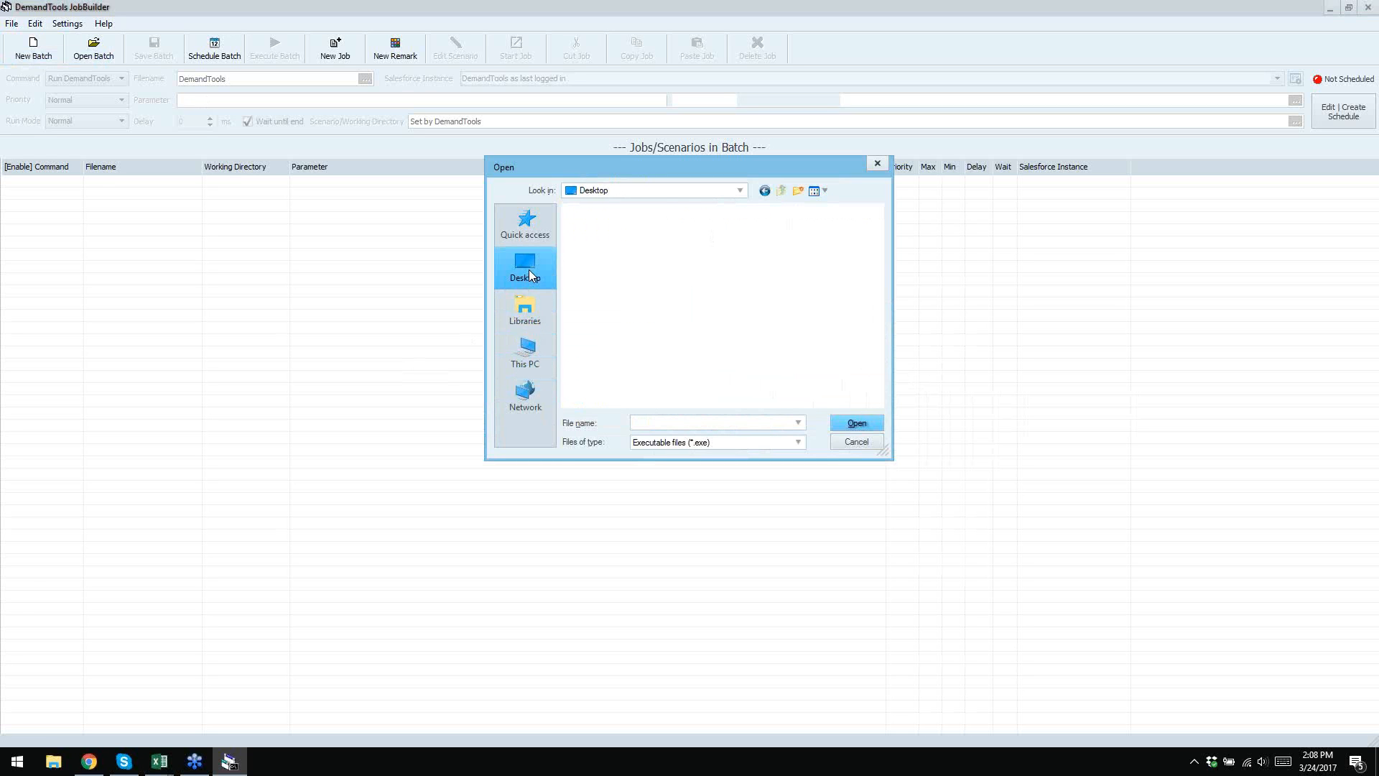
{"action": "left_click", "coordinate": [540, 349]}
{"action": "scroll", "coordinate": [720, 277], "scroll_direction": "down", "scroll_amount": 2}
{"action": "left_click", "coordinate": [653, 341]}
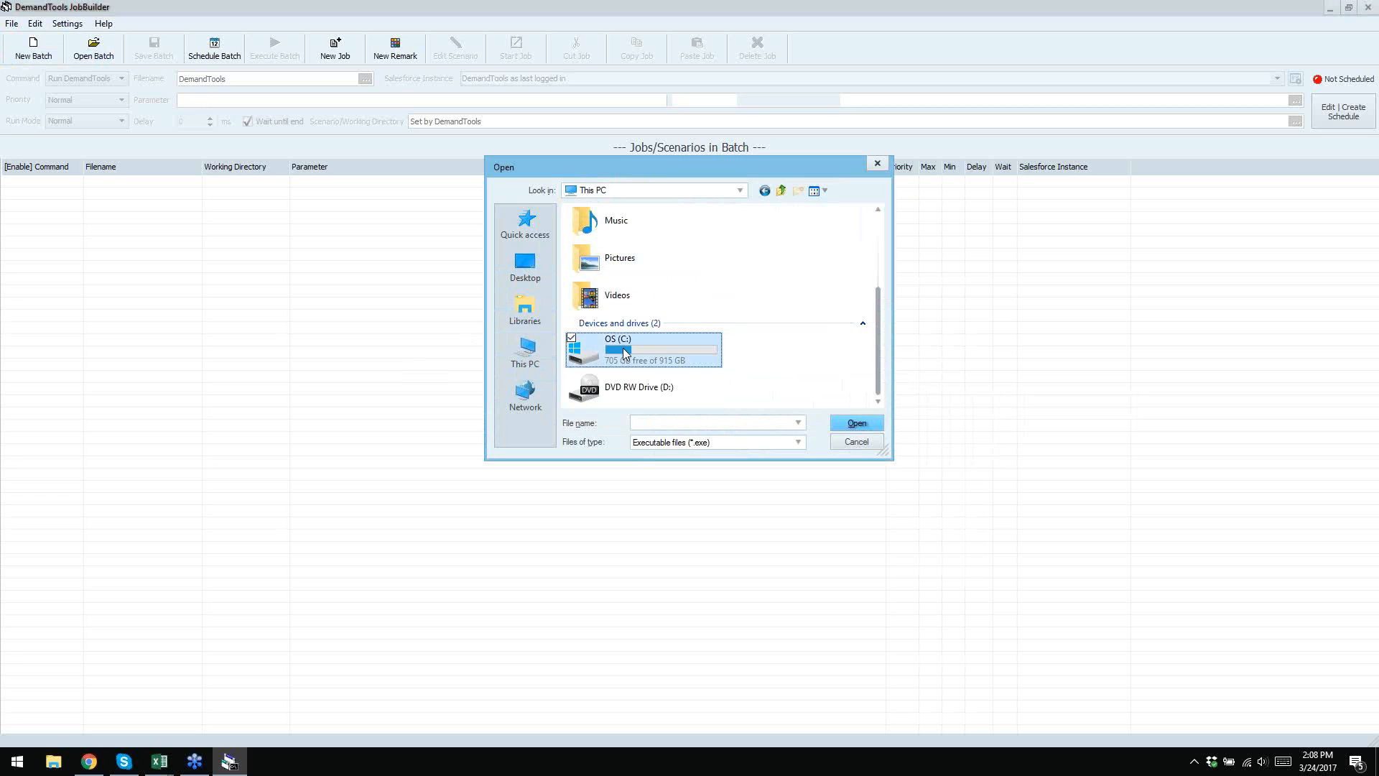
{"action": "double_click", "coordinate": [625, 352]}
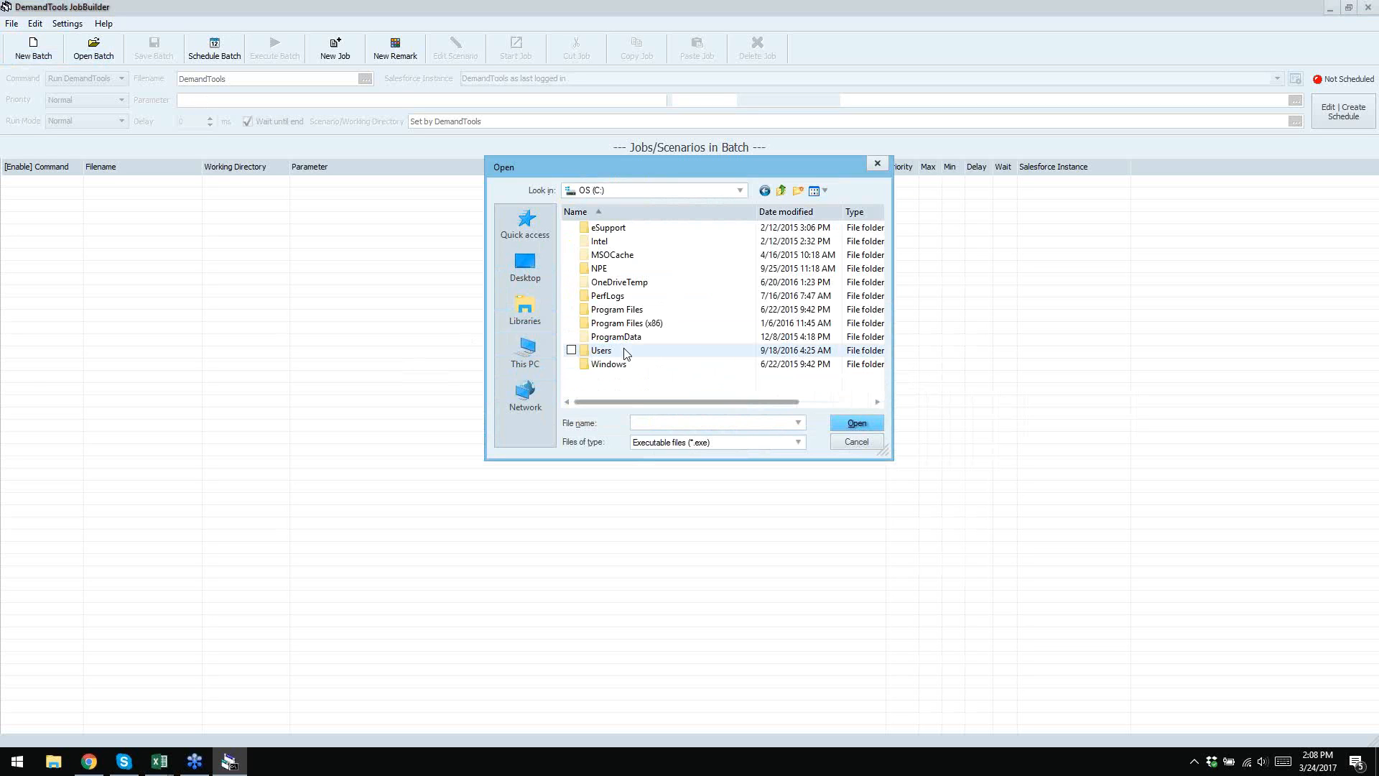
- Choose DemandTools.exe from Program Files\DemandTools64Bit as the executable location
{"action": "double_click", "coordinate": [637, 310]}
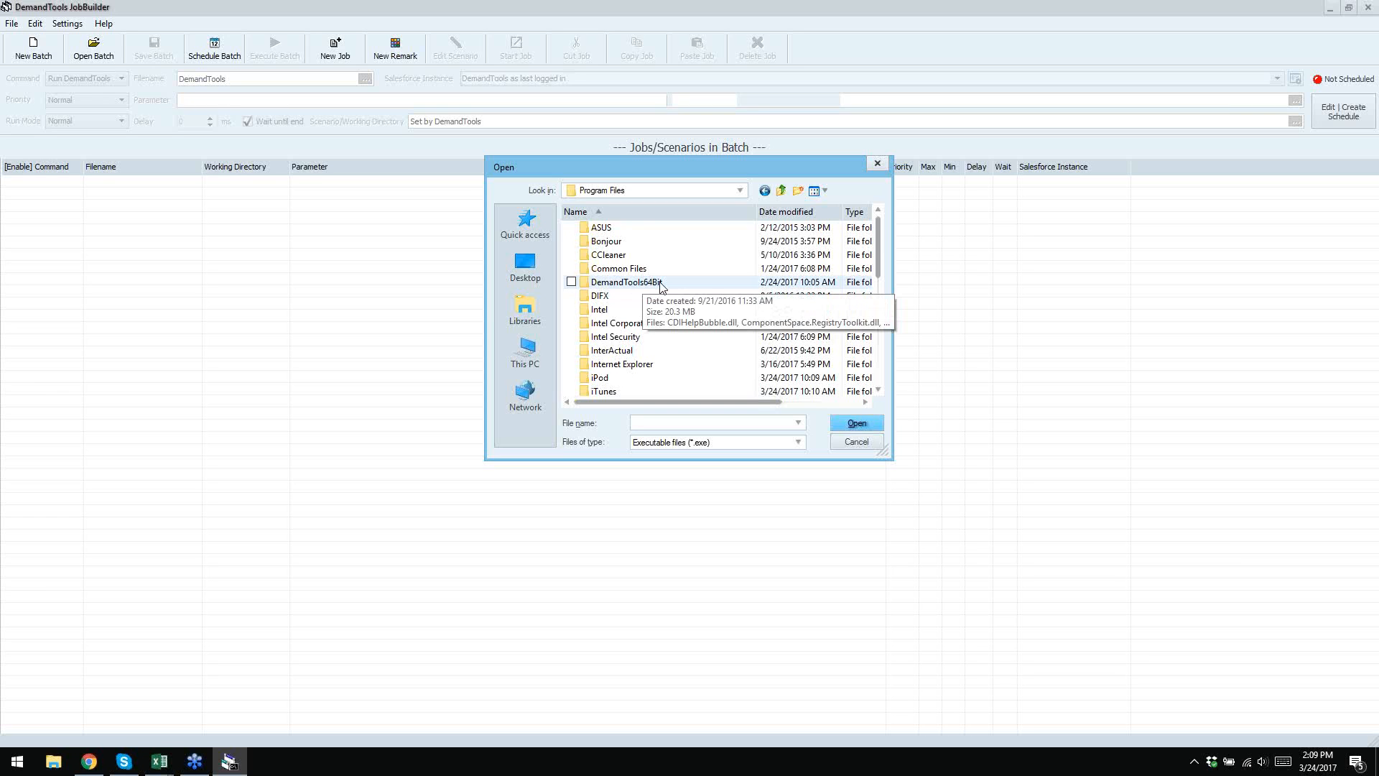
{"action": "double_click", "coordinate": [628, 283]}
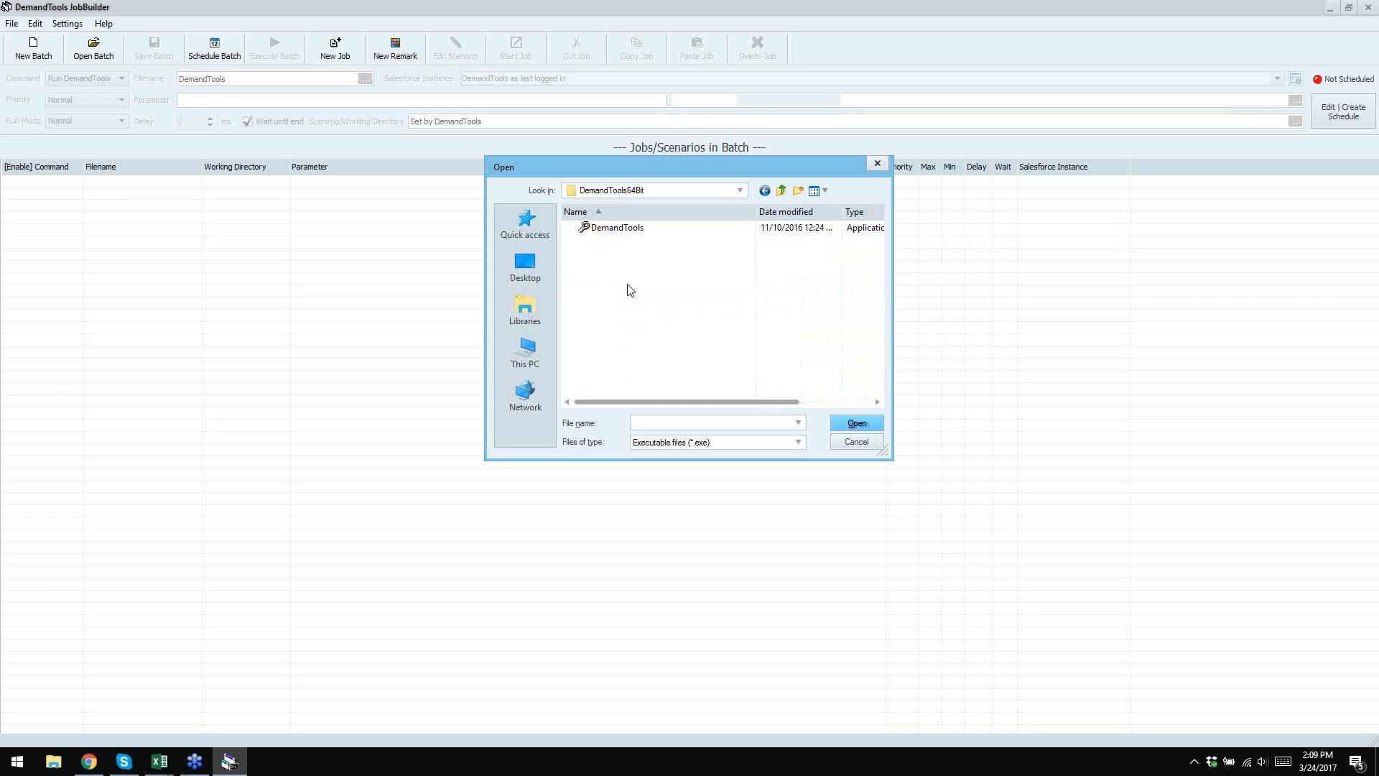
{"action": "left_click", "coordinate": [600, 230]}
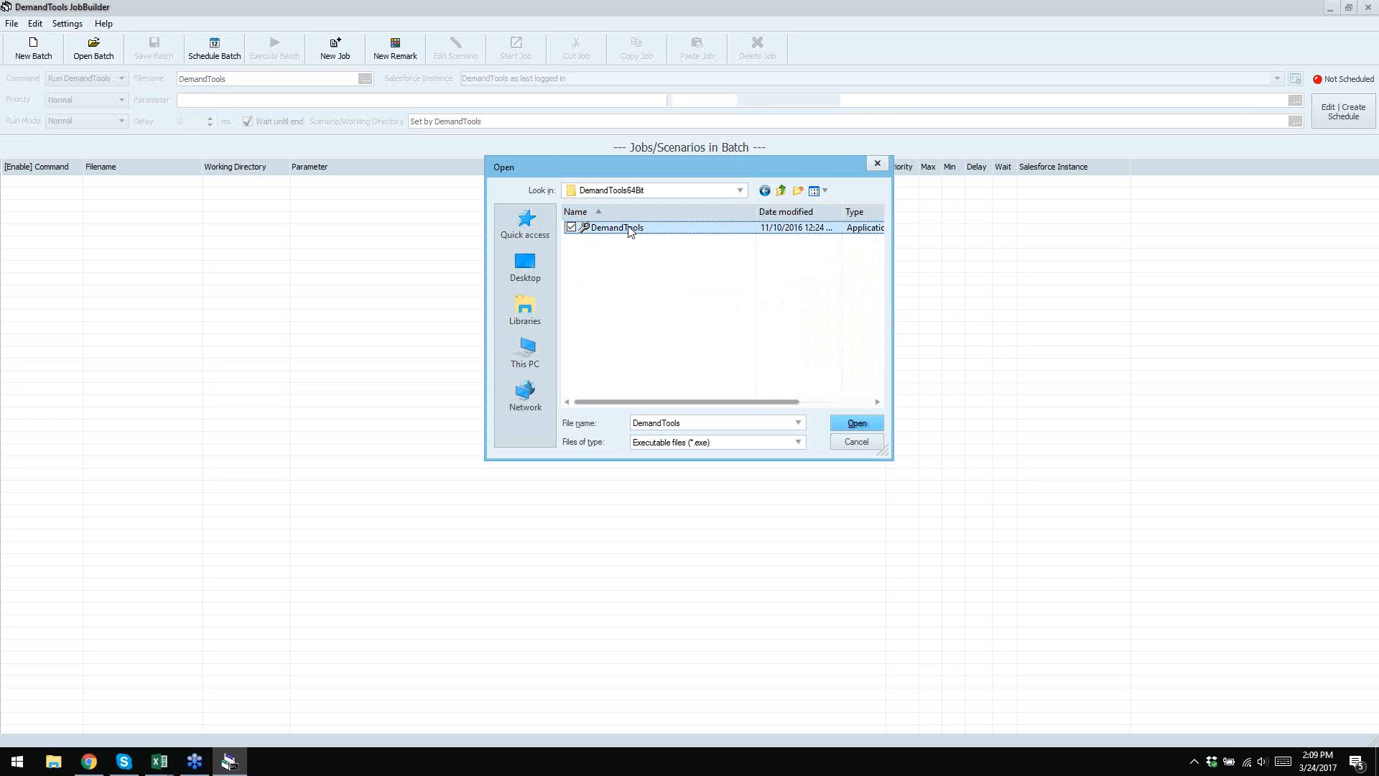
{"action": "left_click", "coordinate": [844, 422]}
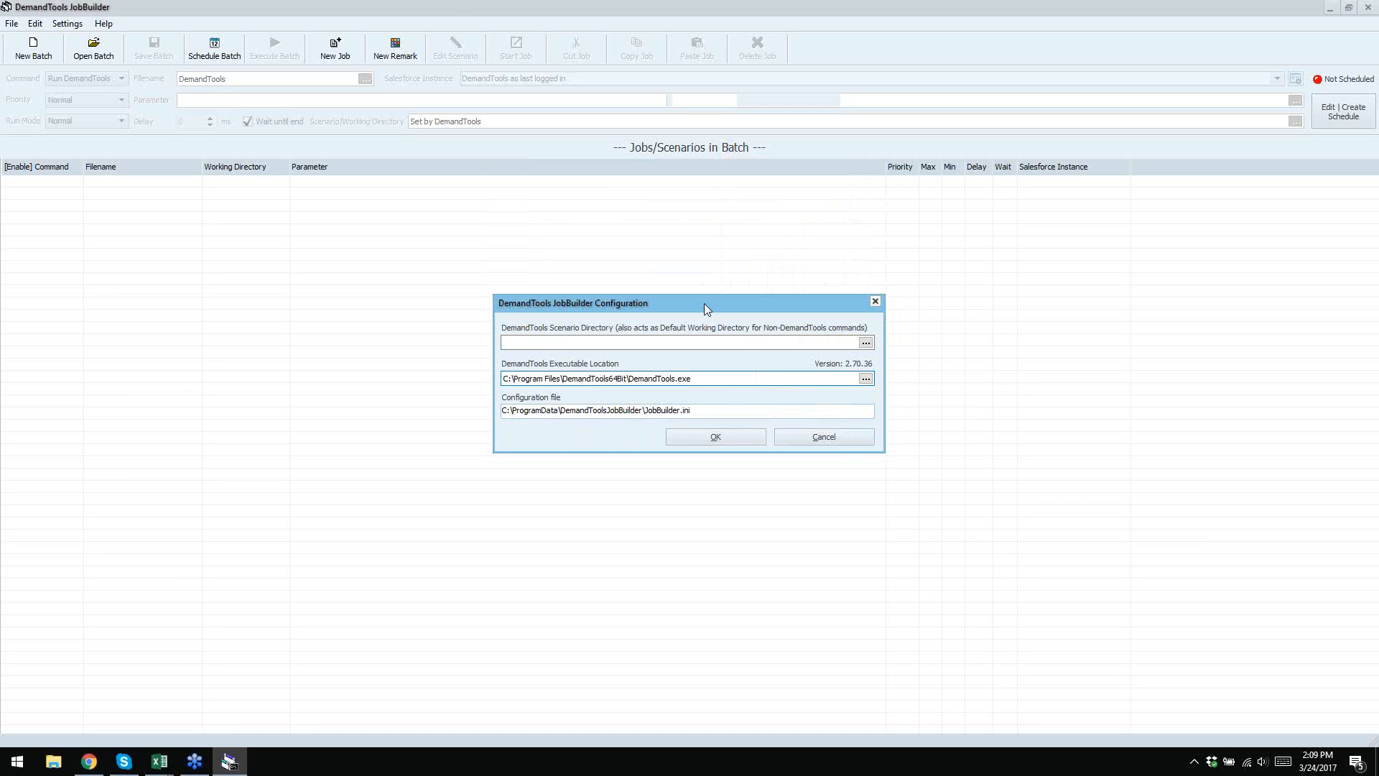
{"action": "left_click", "coordinate": [394, 4]}
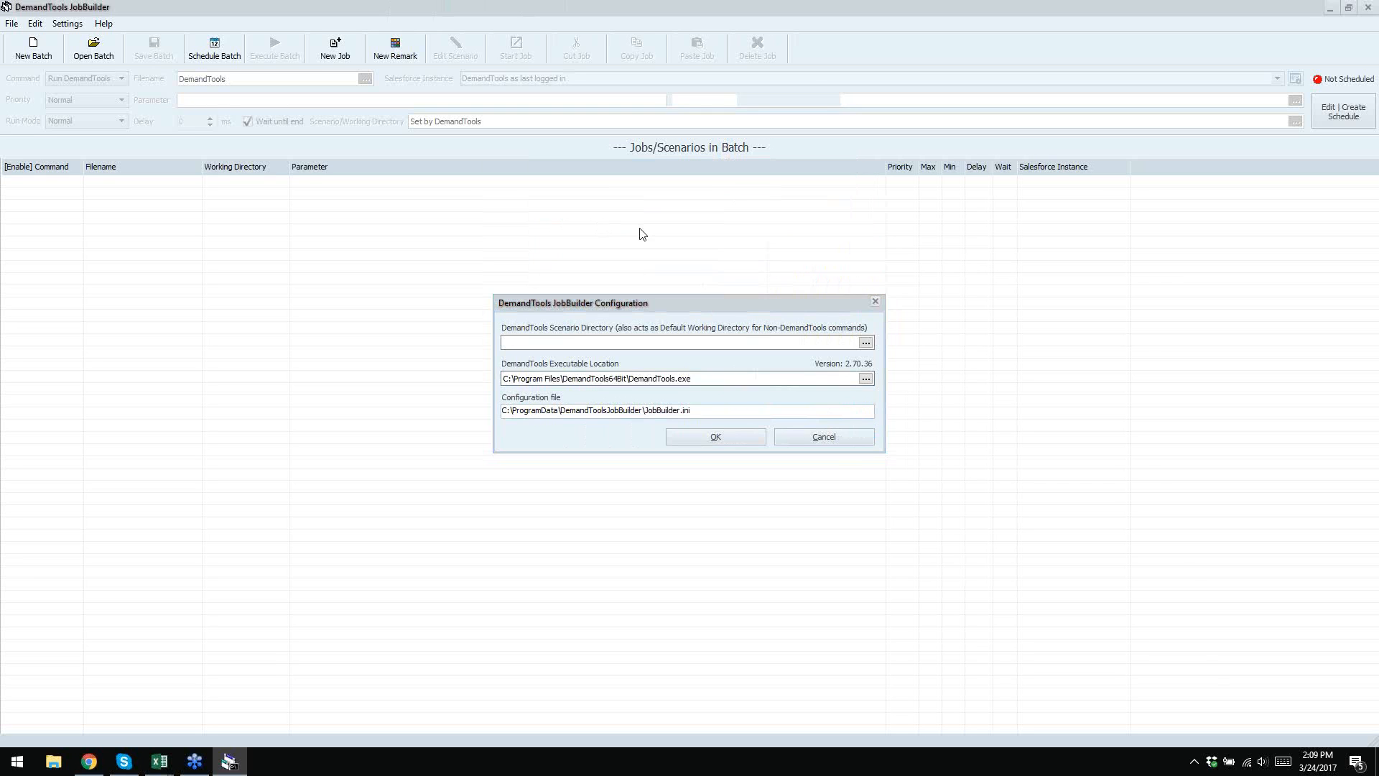
- Select C:\Program Files (x86)\DemandTools\DemandTools.exe as the executable location
{"action": "left_click", "coordinate": [866, 378]}
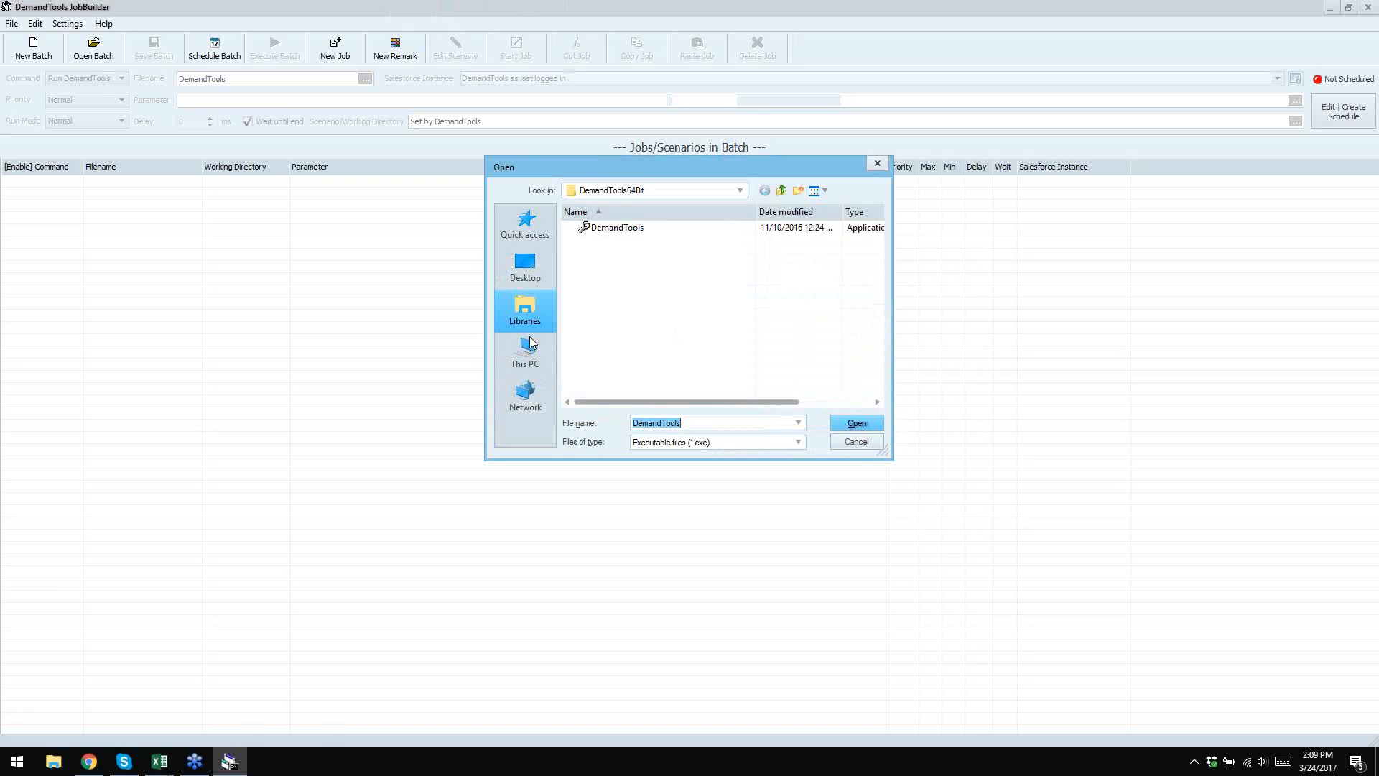
{"action": "left_click", "coordinate": [532, 358]}
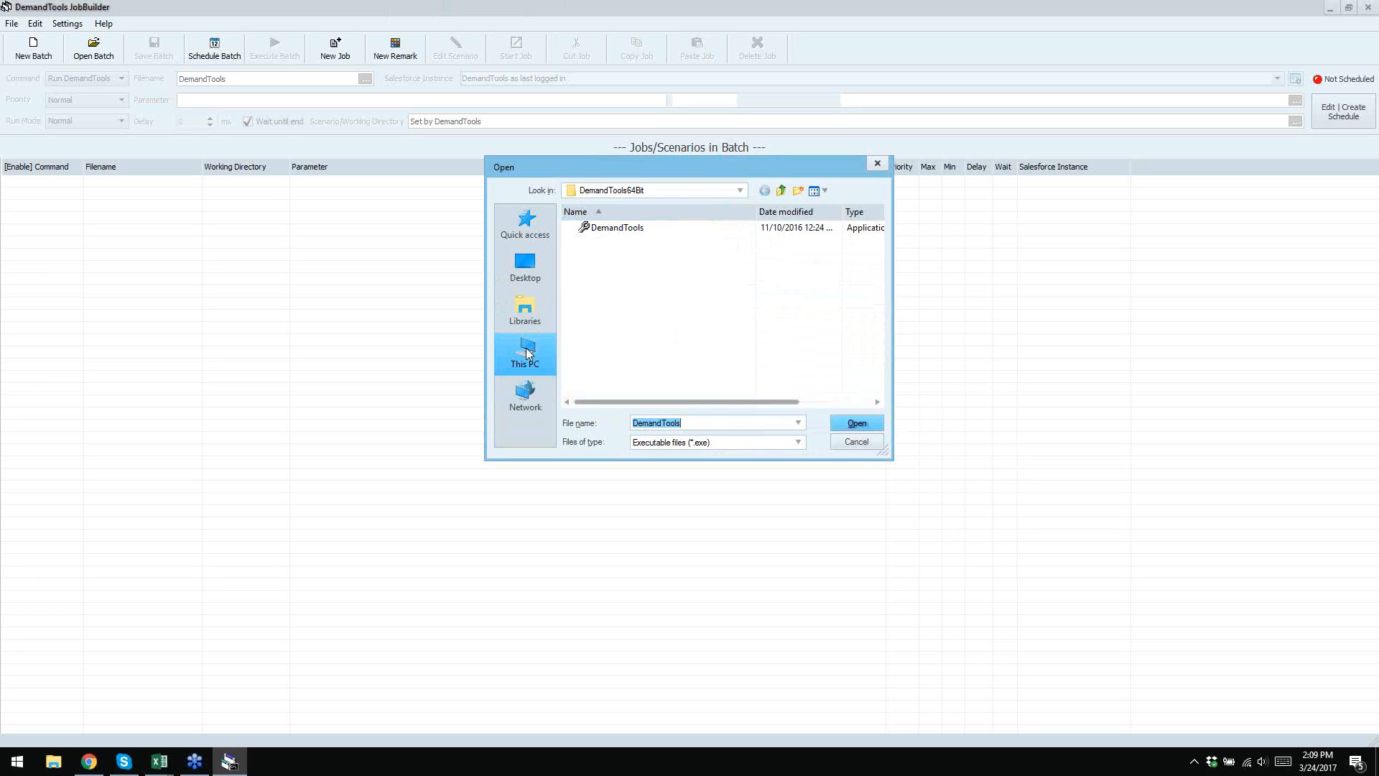
{"action": "scroll", "coordinate": [746, 265], "scroll_direction": "down", "scroll_amount": 2}
{"action": "double_click", "coordinate": [665, 346]}
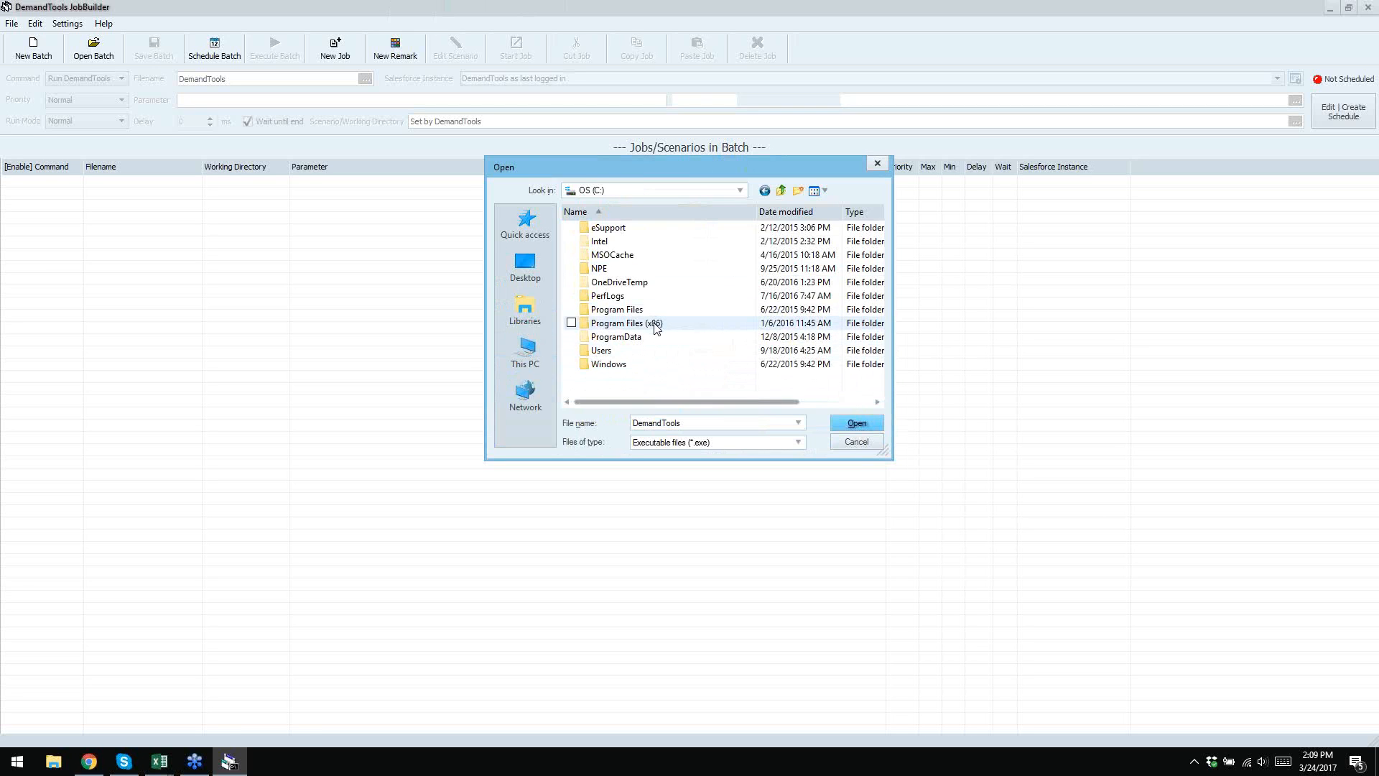
{"action": "double_click", "coordinate": [654, 325]}
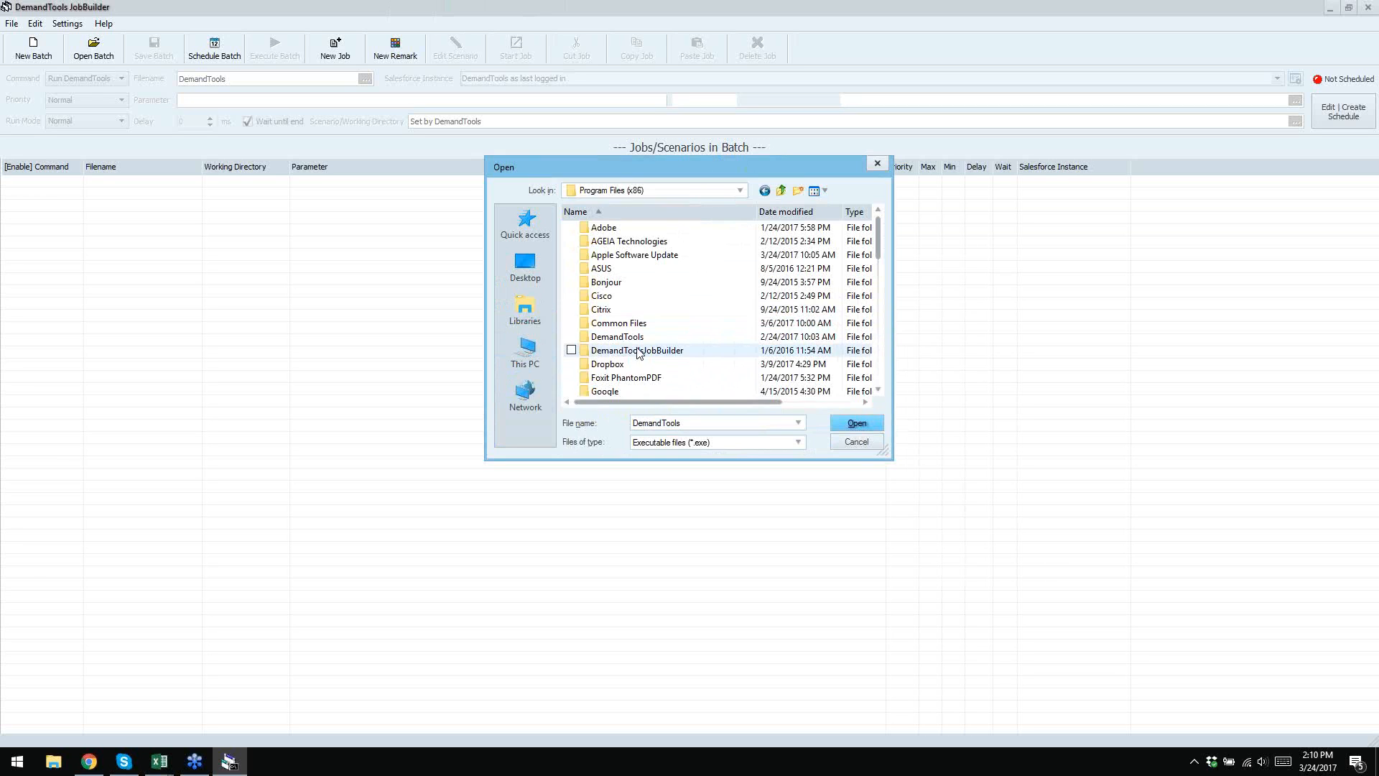
{"action": "left_click", "coordinate": [635, 340]}
{"action": "double_click", "coordinate": [635, 341]}
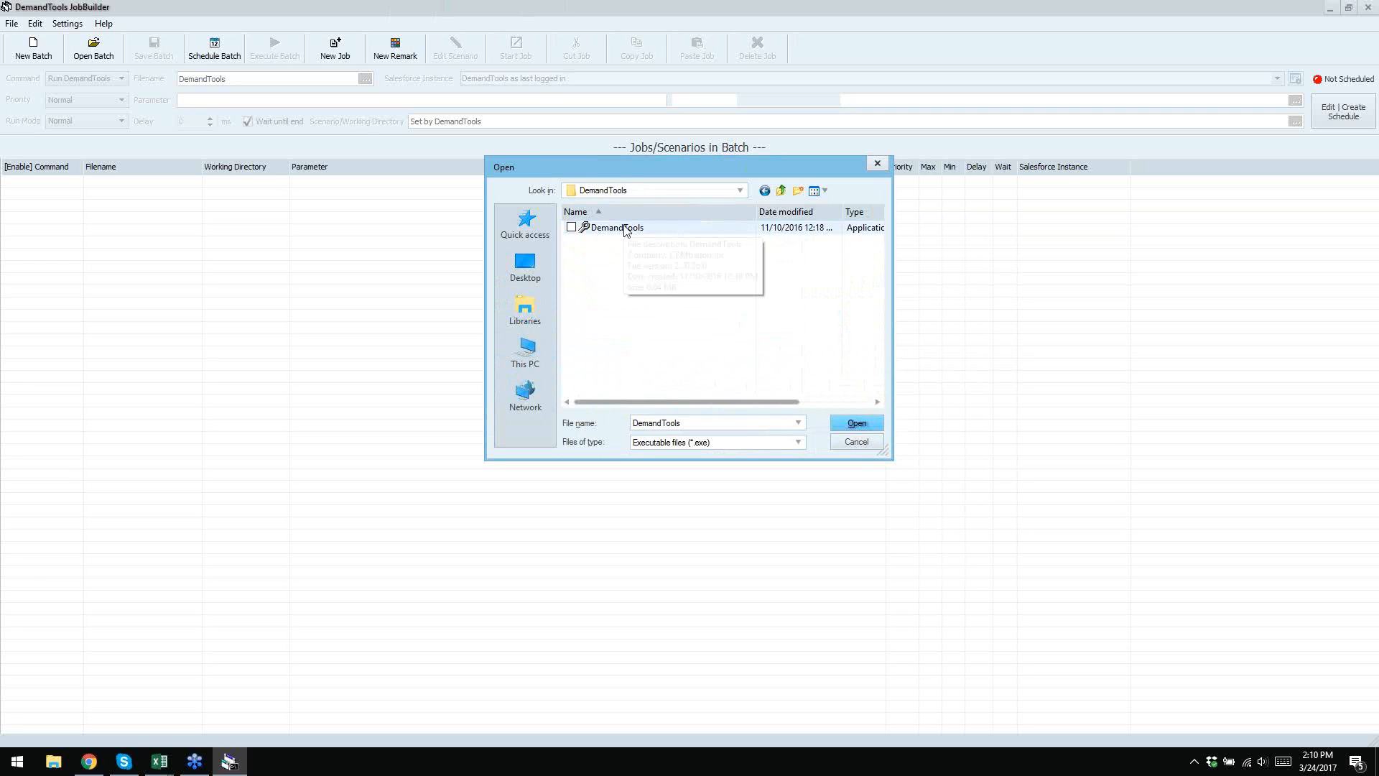
{"action": "left_click_drag", "start_coordinate": [693, 166], "coordinate": [1039, 238]}
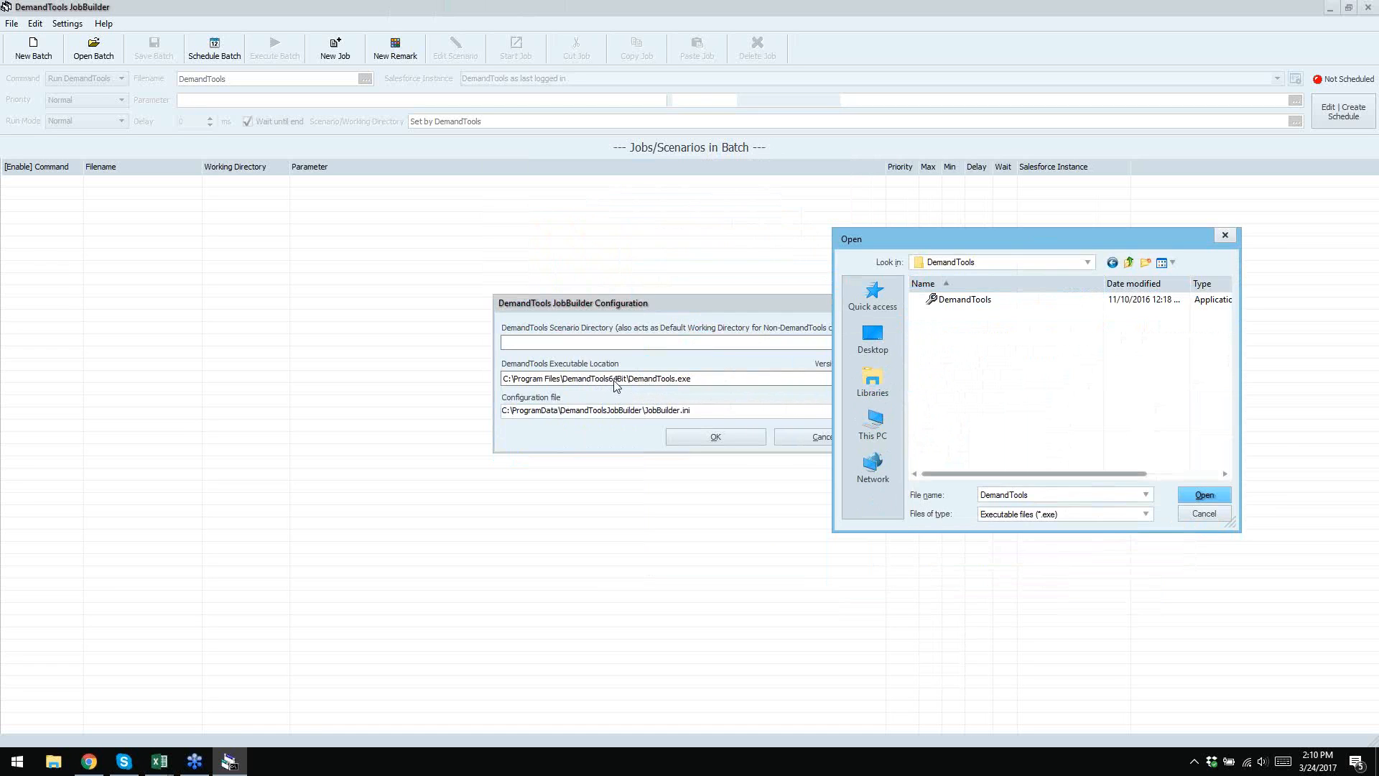
{"action": "double_click", "coordinate": [960, 301]}
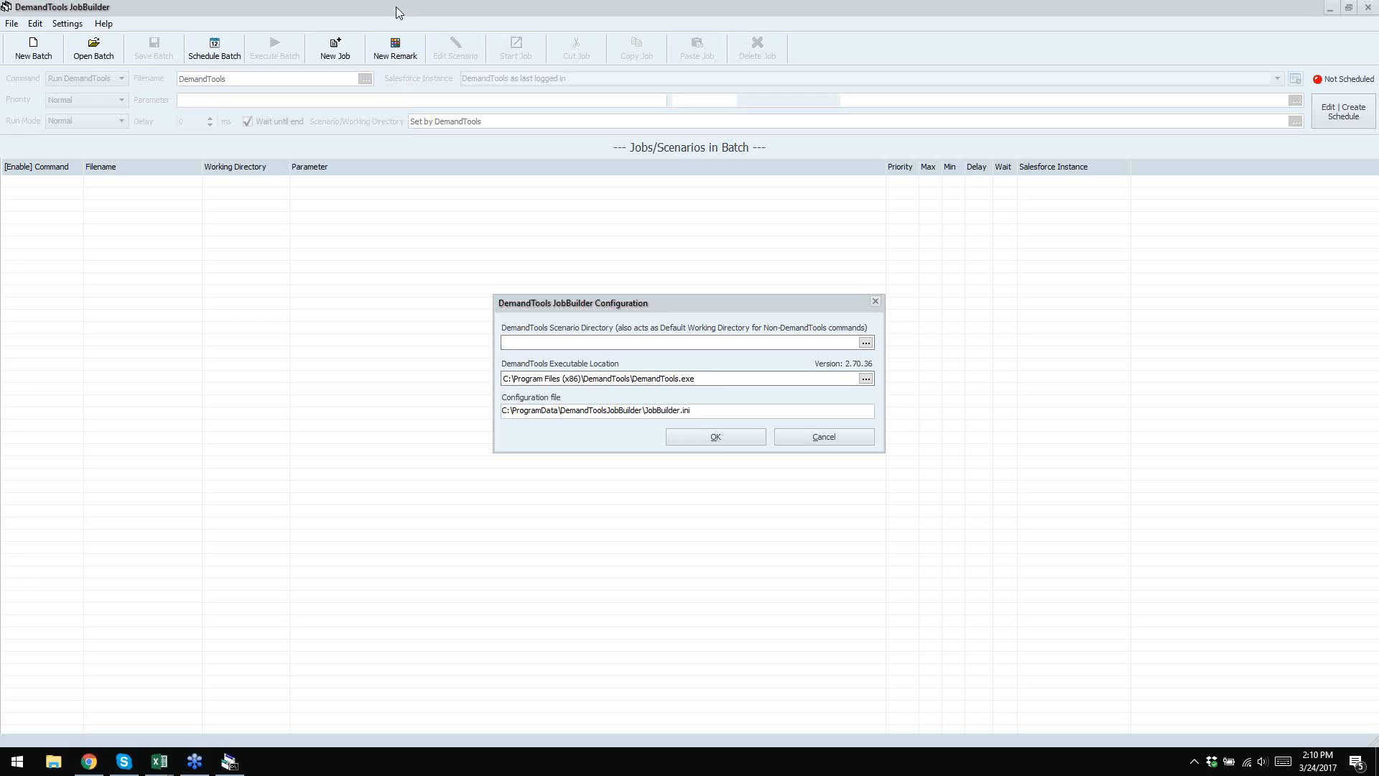
- Reselect C:\Program Files\DemandTools64Bit\DemandTools.exe as the executable location
{"action": "left_click", "coordinate": [865, 378]}
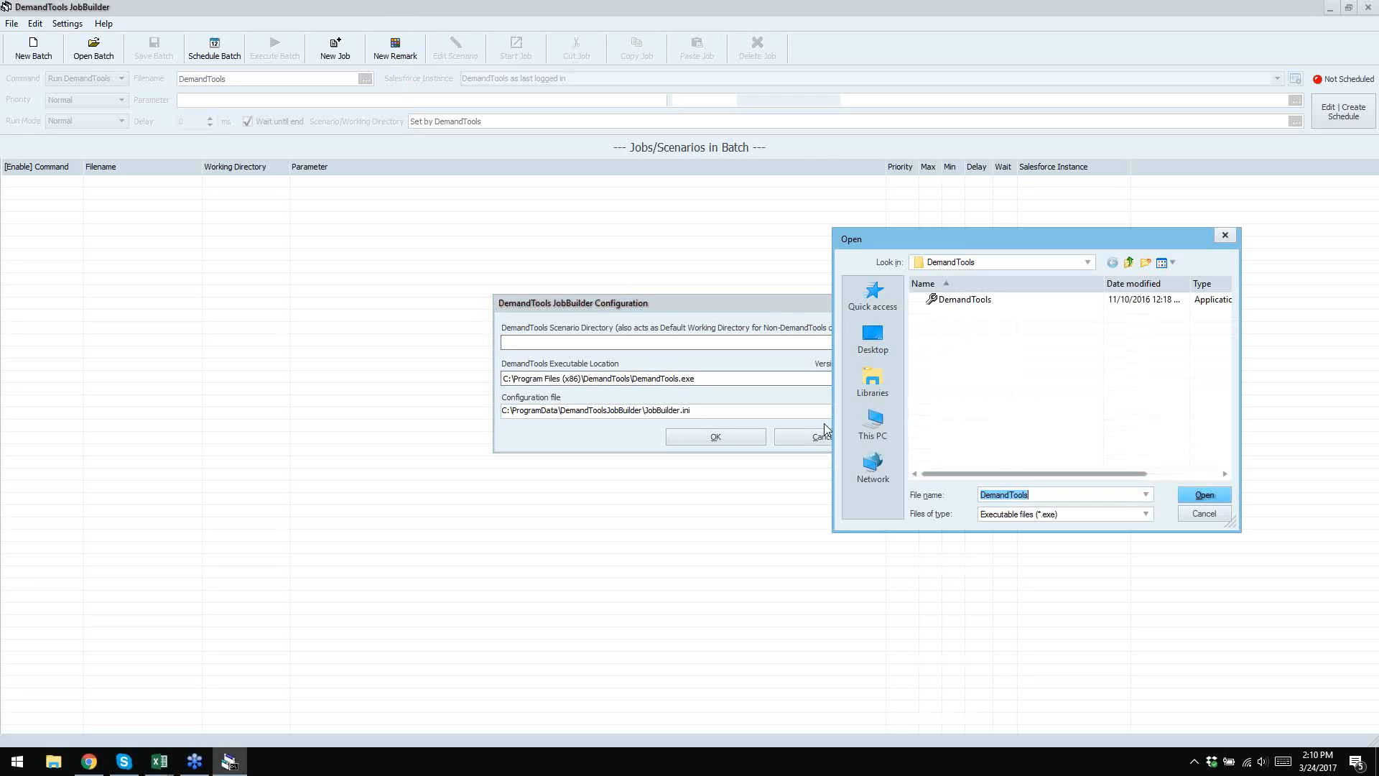
{"action": "left_click", "coordinate": [873, 427]}
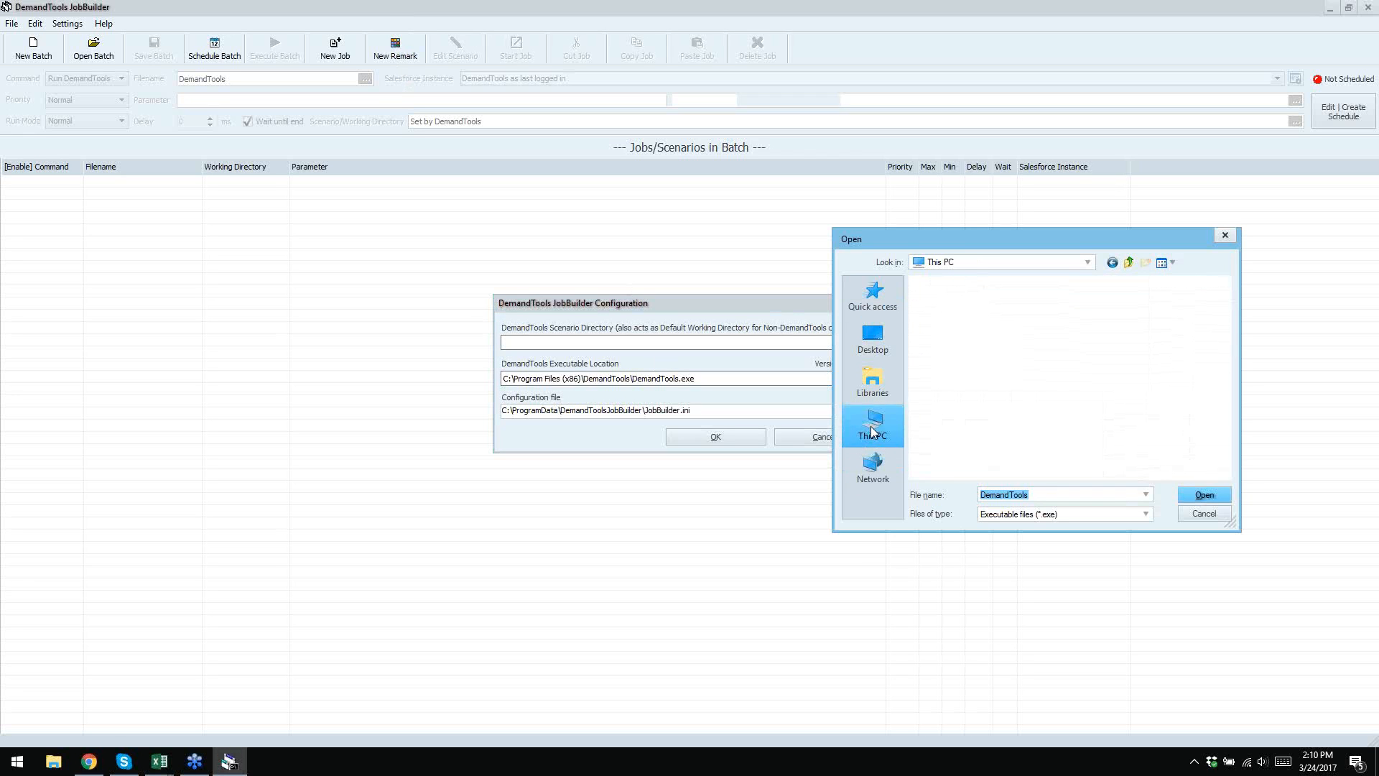
{"action": "scroll", "coordinate": [1000, 418], "scroll_direction": "down", "scroll_amount": 1}
{"action": "double_click", "coordinate": [999, 418]}
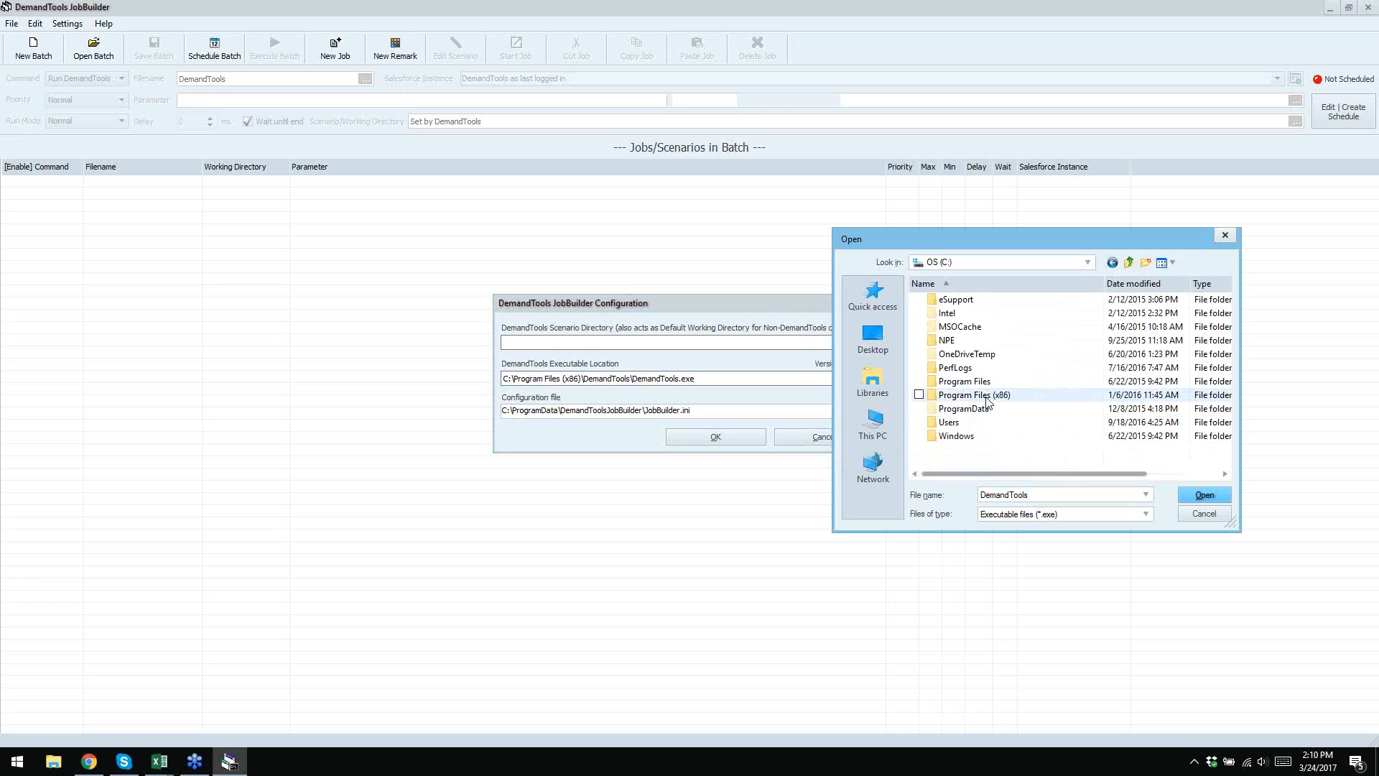
{"action": "double_click", "coordinate": [987, 397]}
{"action": "double_click", "coordinate": [989, 355]}
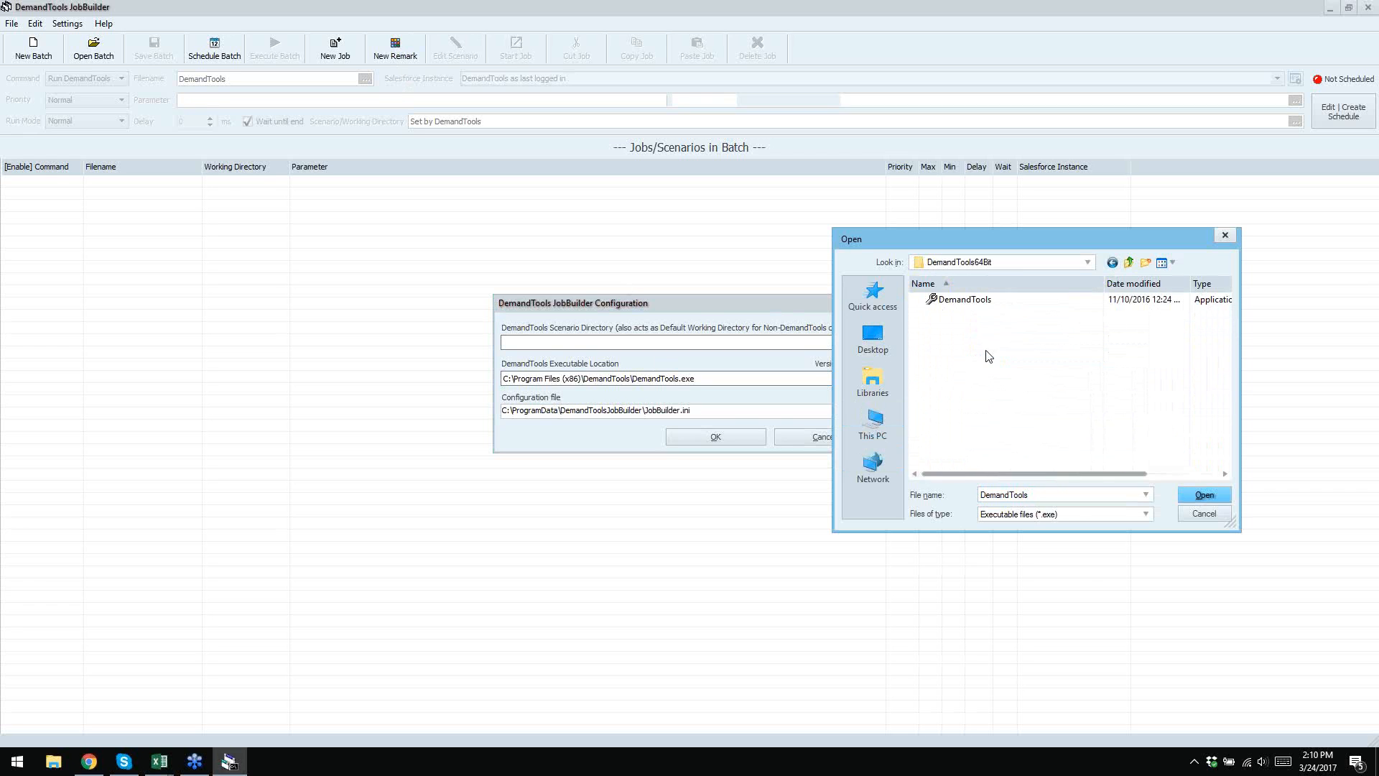
{"action": "double_click", "coordinate": [975, 302]}
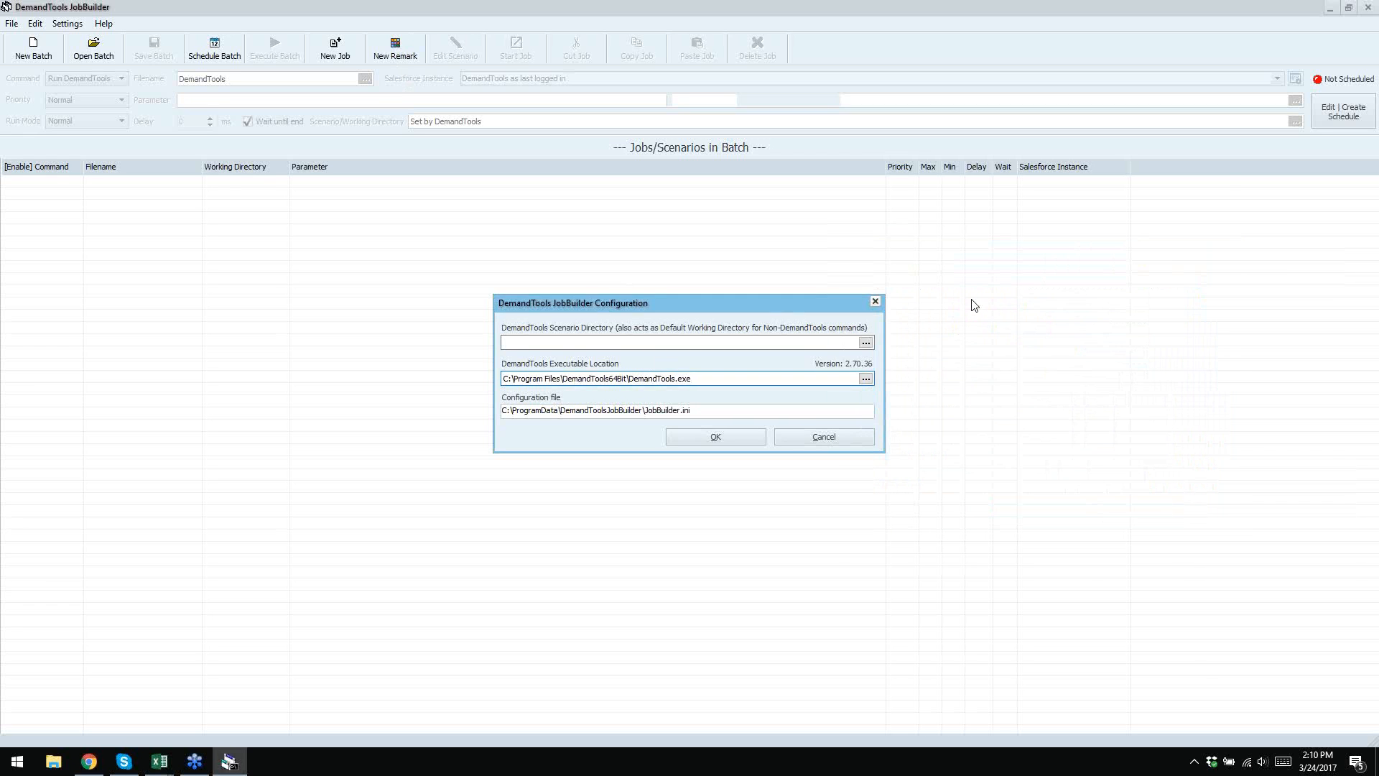
{"action": "left_click", "coordinate": [558, 341]}
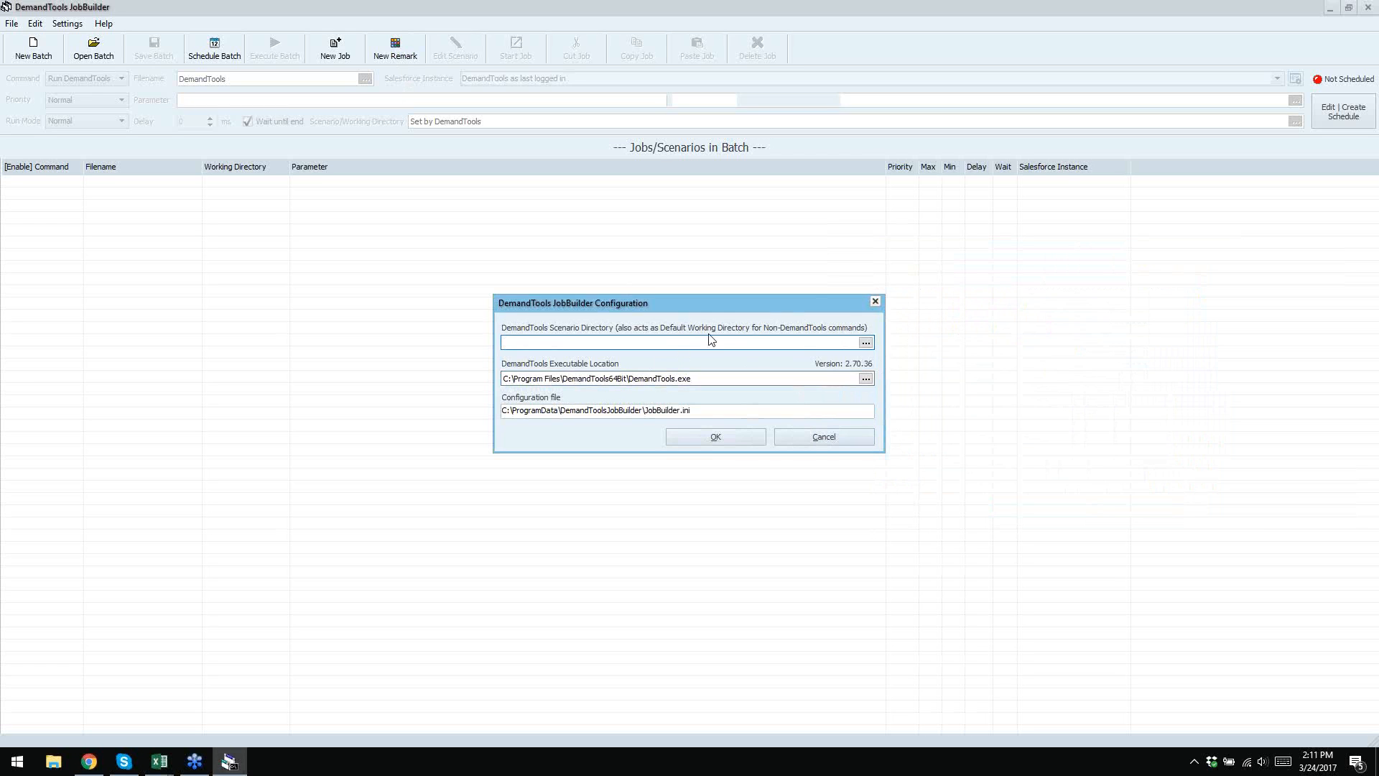
- Pick Documents\DemandToolsData as the scenario directory in Browse For Folder
{"action": "left_click", "coordinate": [866, 342]}
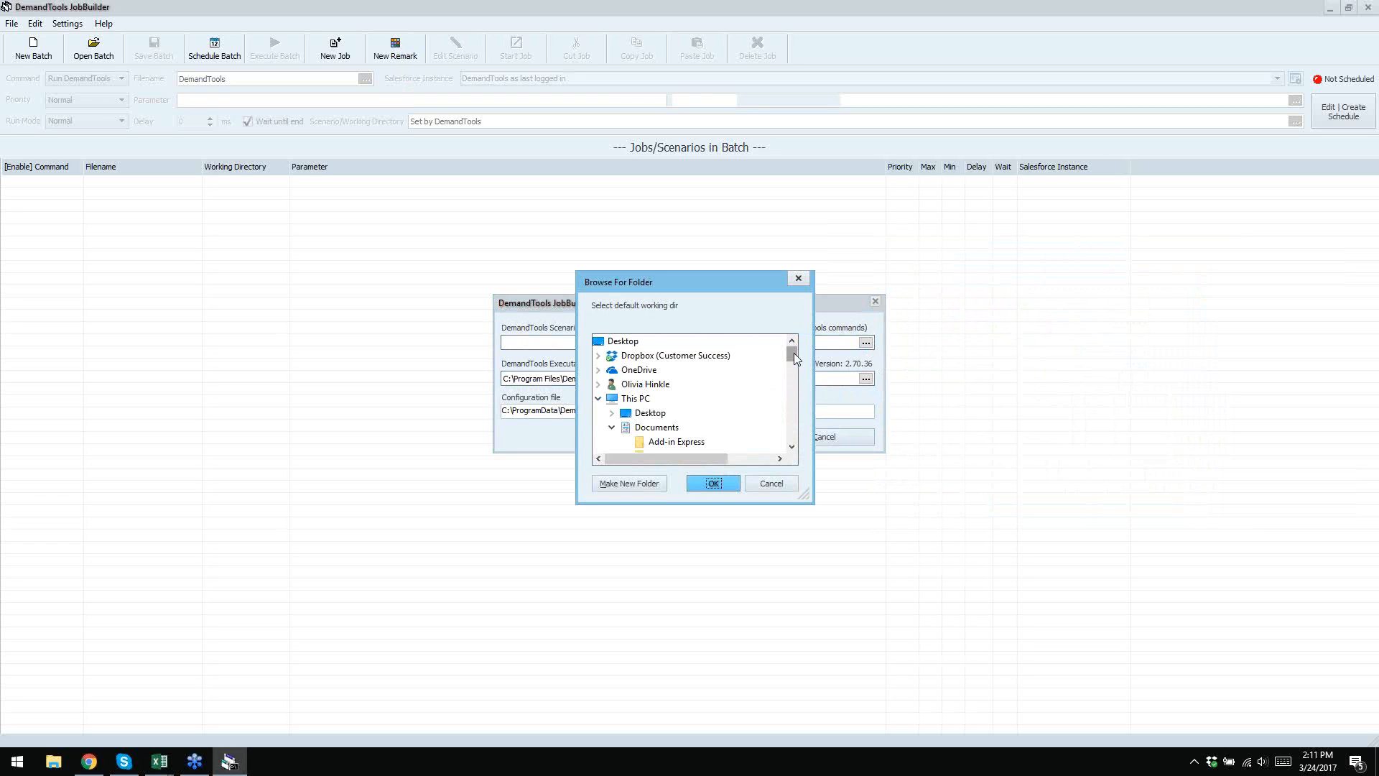
{"action": "left_click_drag", "start_coordinate": [794, 352], "coordinate": [787, 369]}
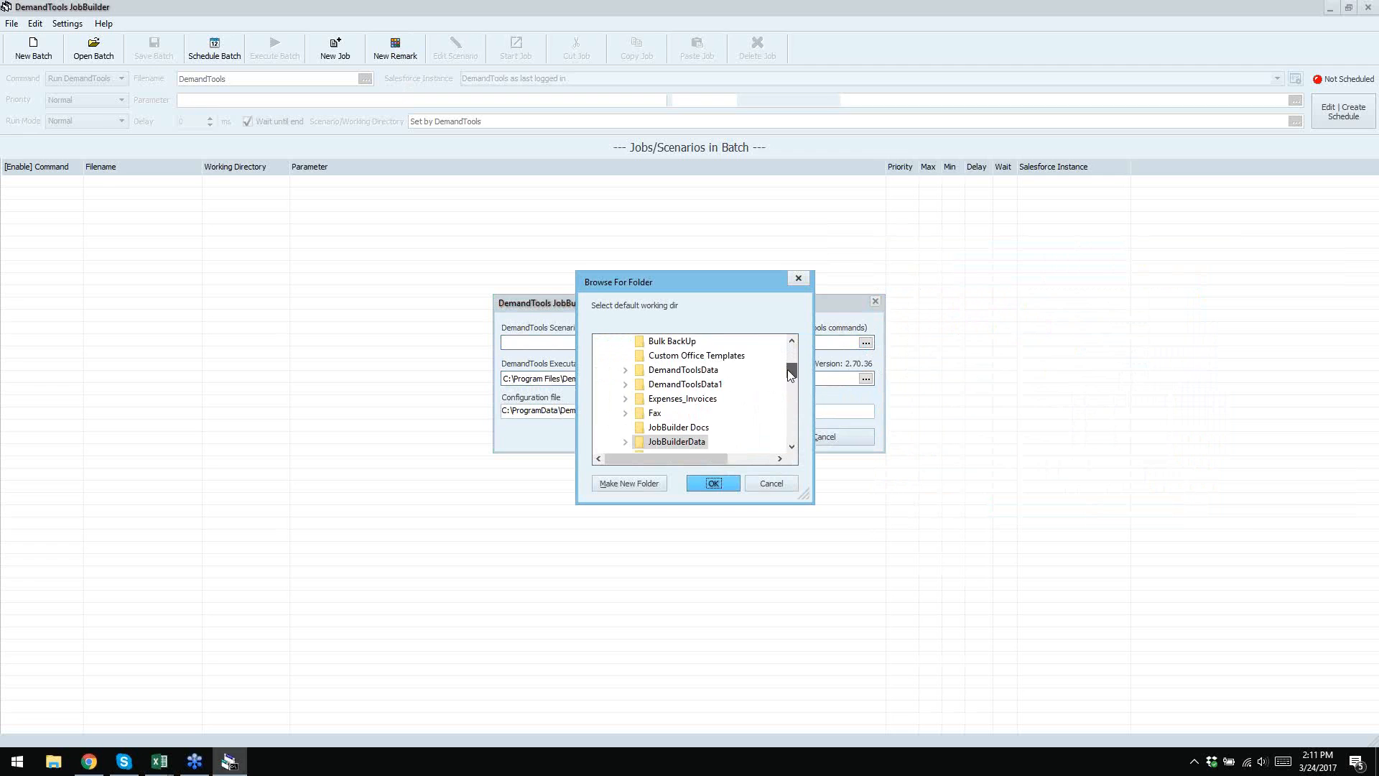
{"action": "double_click", "coordinate": [711, 369]}
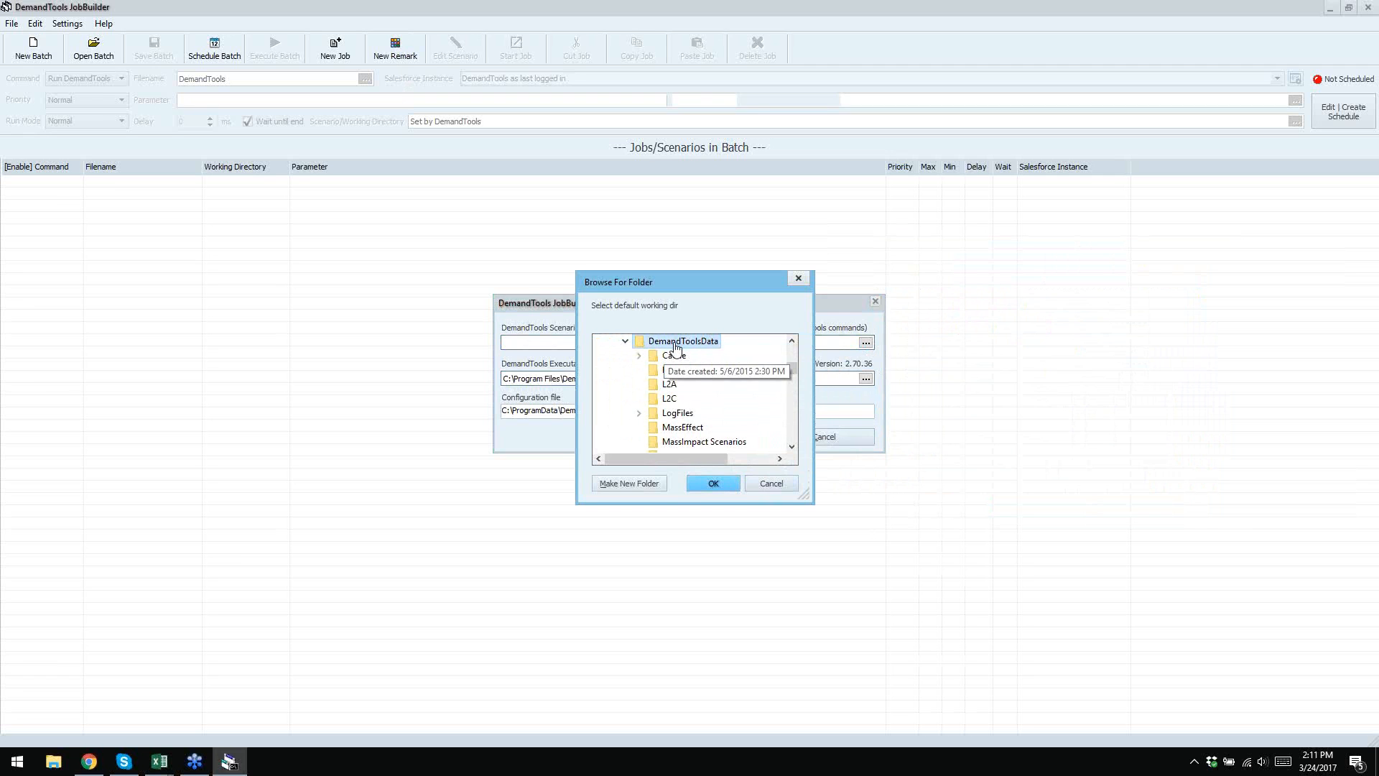
{"action": "left_click", "coordinate": [698, 481]}
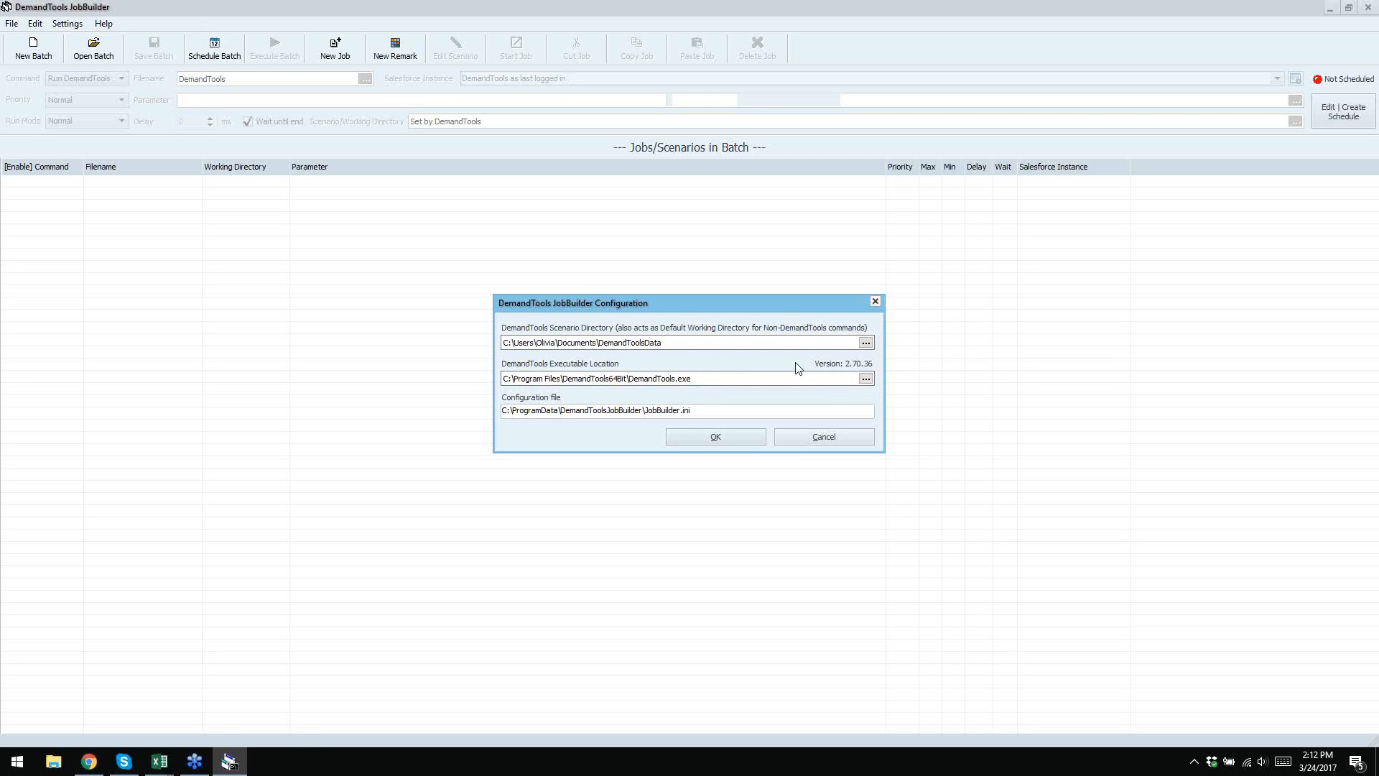
- Confirm the JobBuilder configuration with OK, then open the Settings menu to review options
{"action": "left_click", "coordinate": [703, 438]}
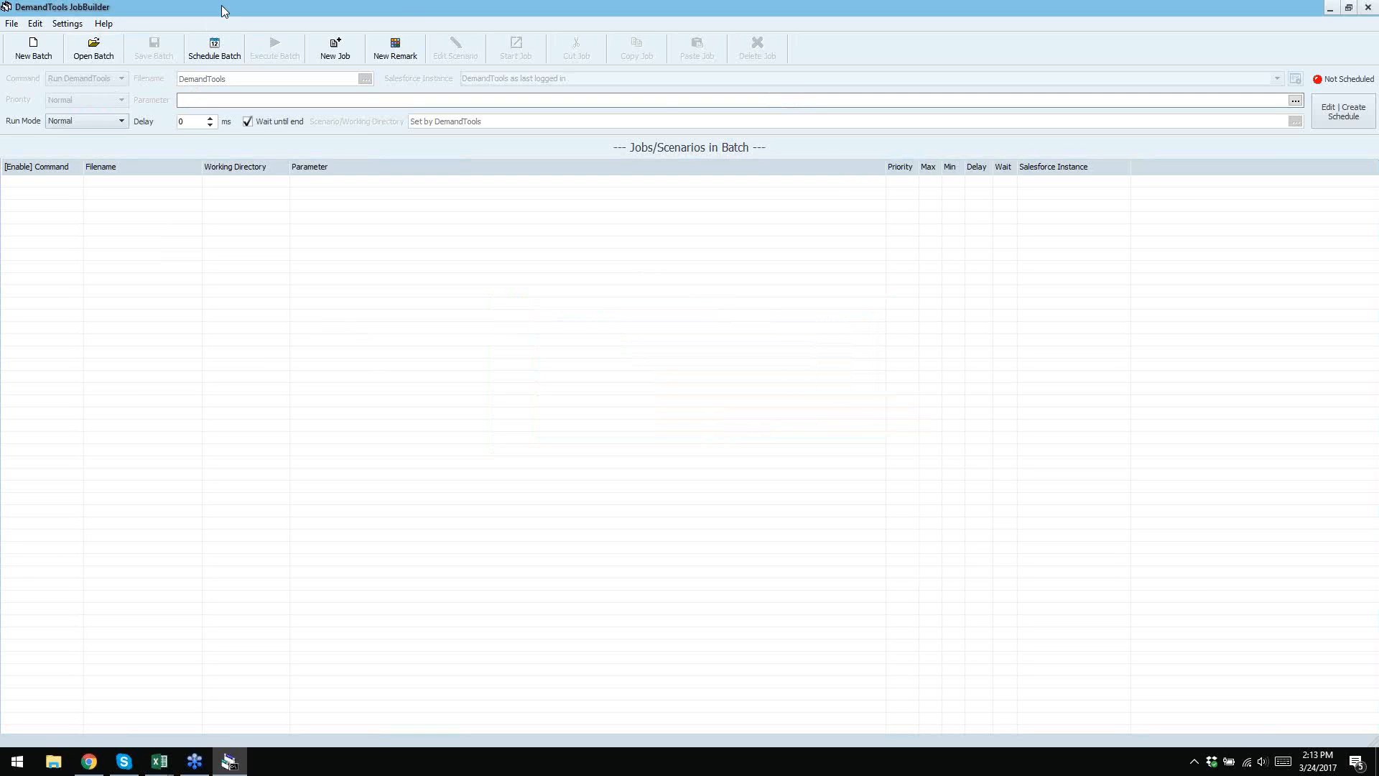
{"action": "left_click", "coordinate": [68, 24]}
{"action": "mouse_move", "coordinate": [64, 41]}
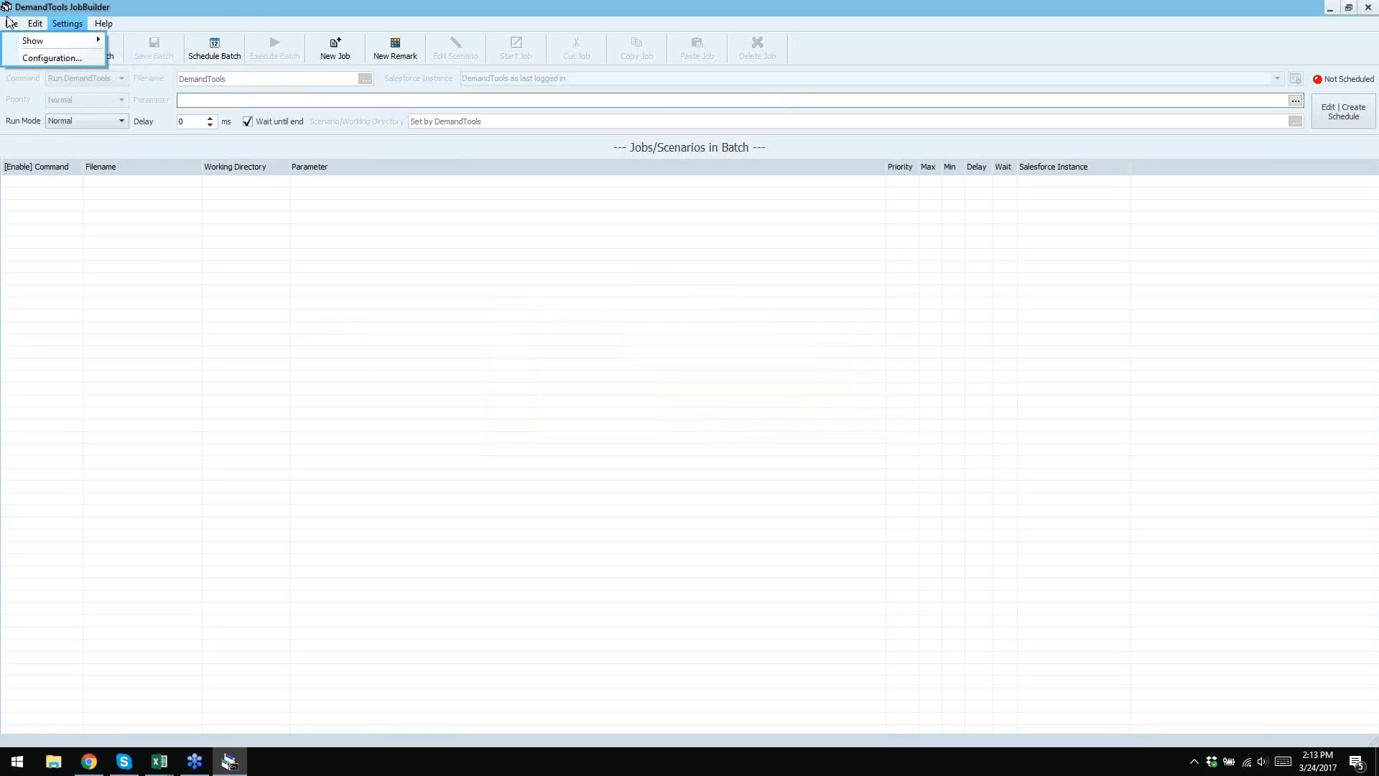
- Review the Settings display options without changes, then add a new Run DemandTools job
{"action": "mouse_move", "coordinate": [14, 24]}
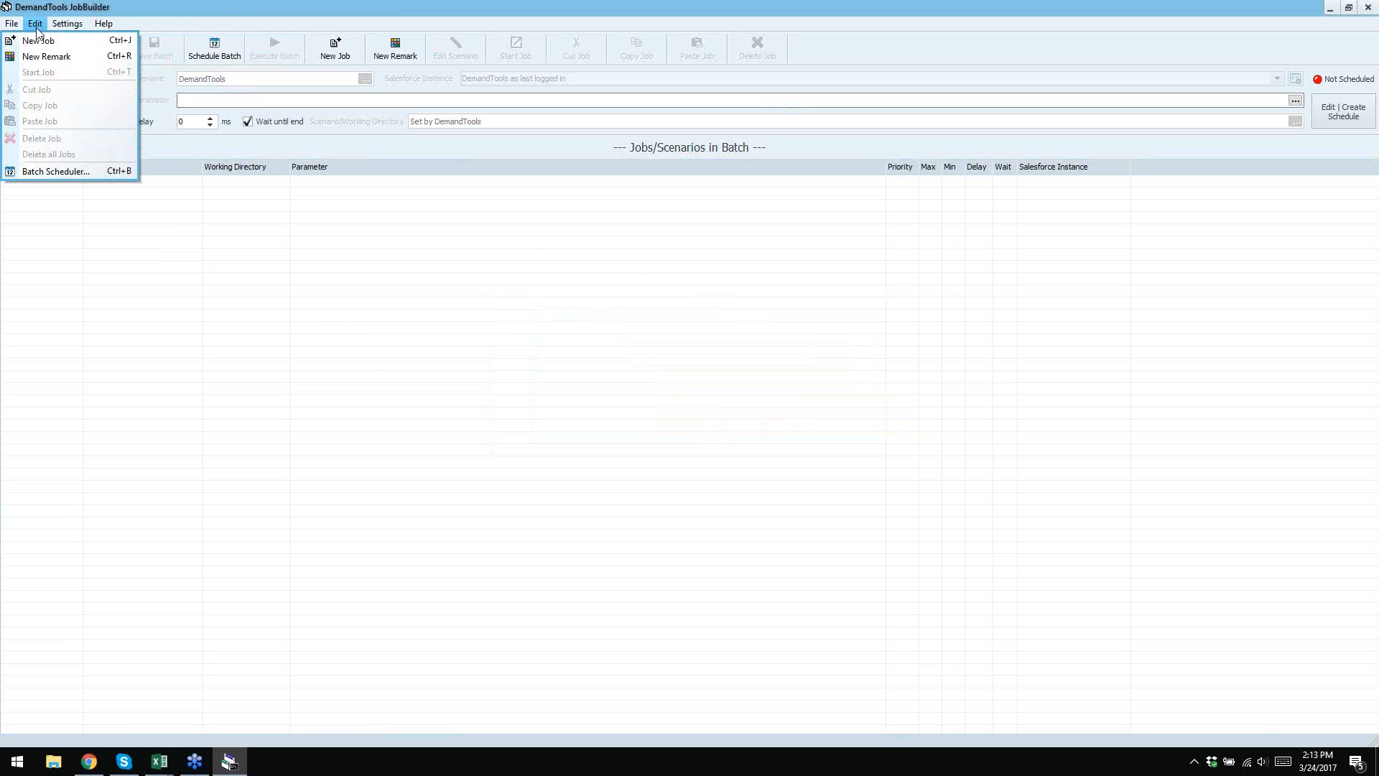
{"action": "left_click", "coordinate": [74, 26]}
{"action": "left_click", "coordinate": [73, 26]}
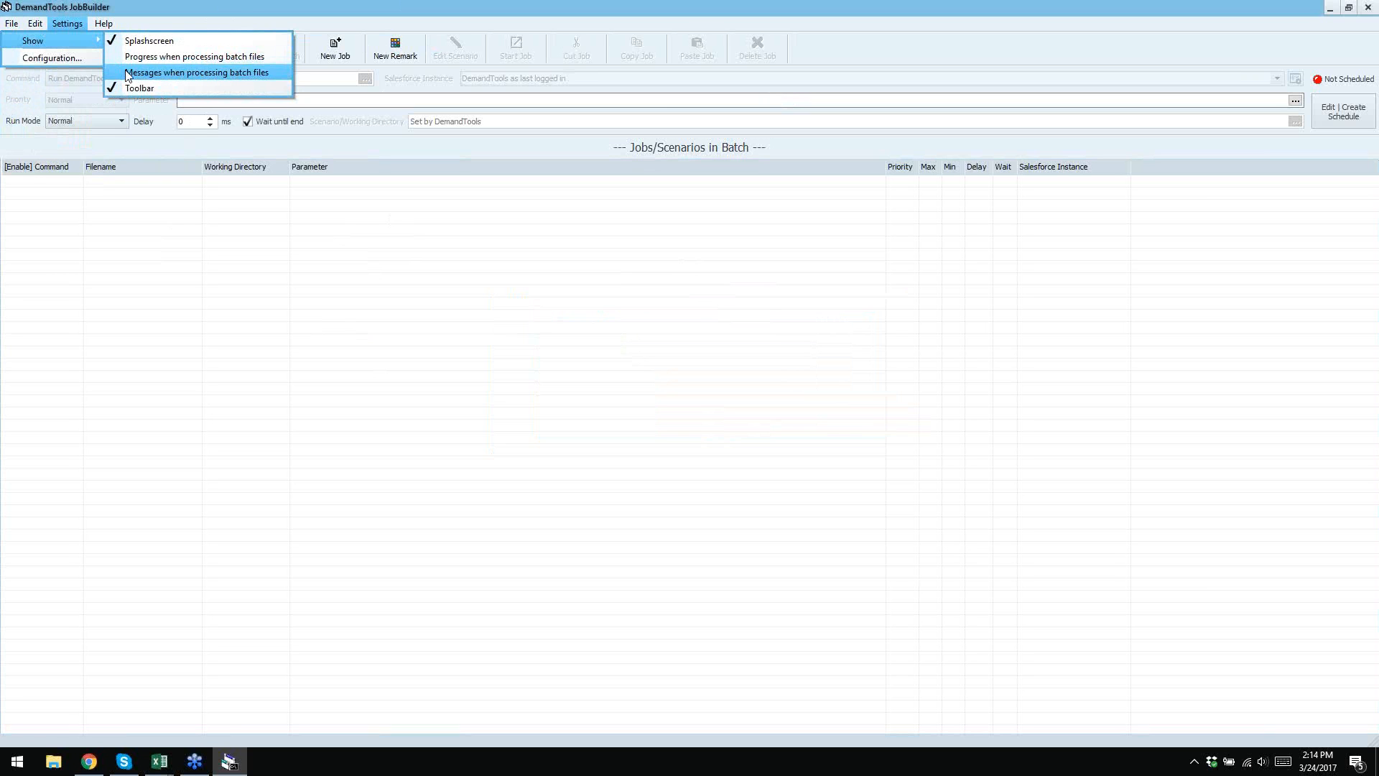
{"action": "left_click", "coordinate": [253, 10]}
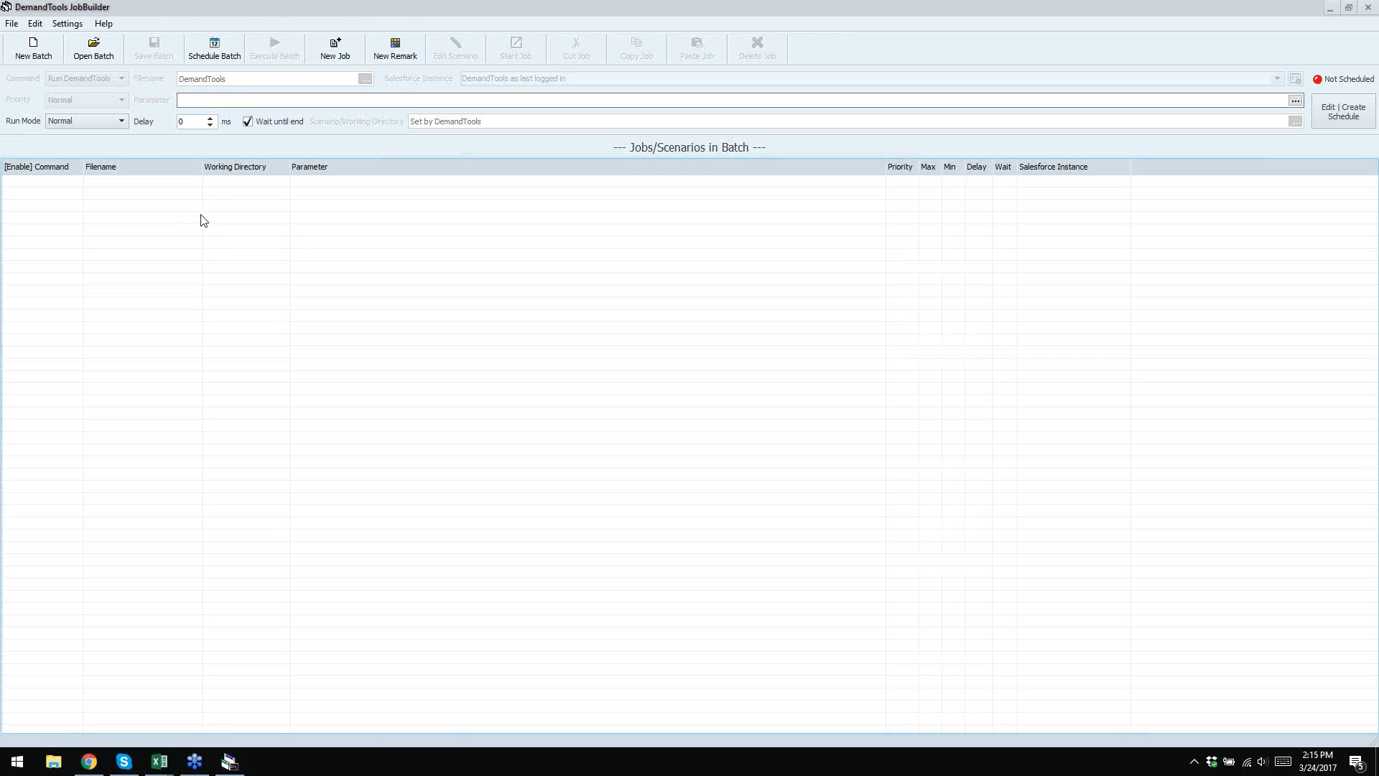
{"action": "left_click", "coordinate": [335, 50]}
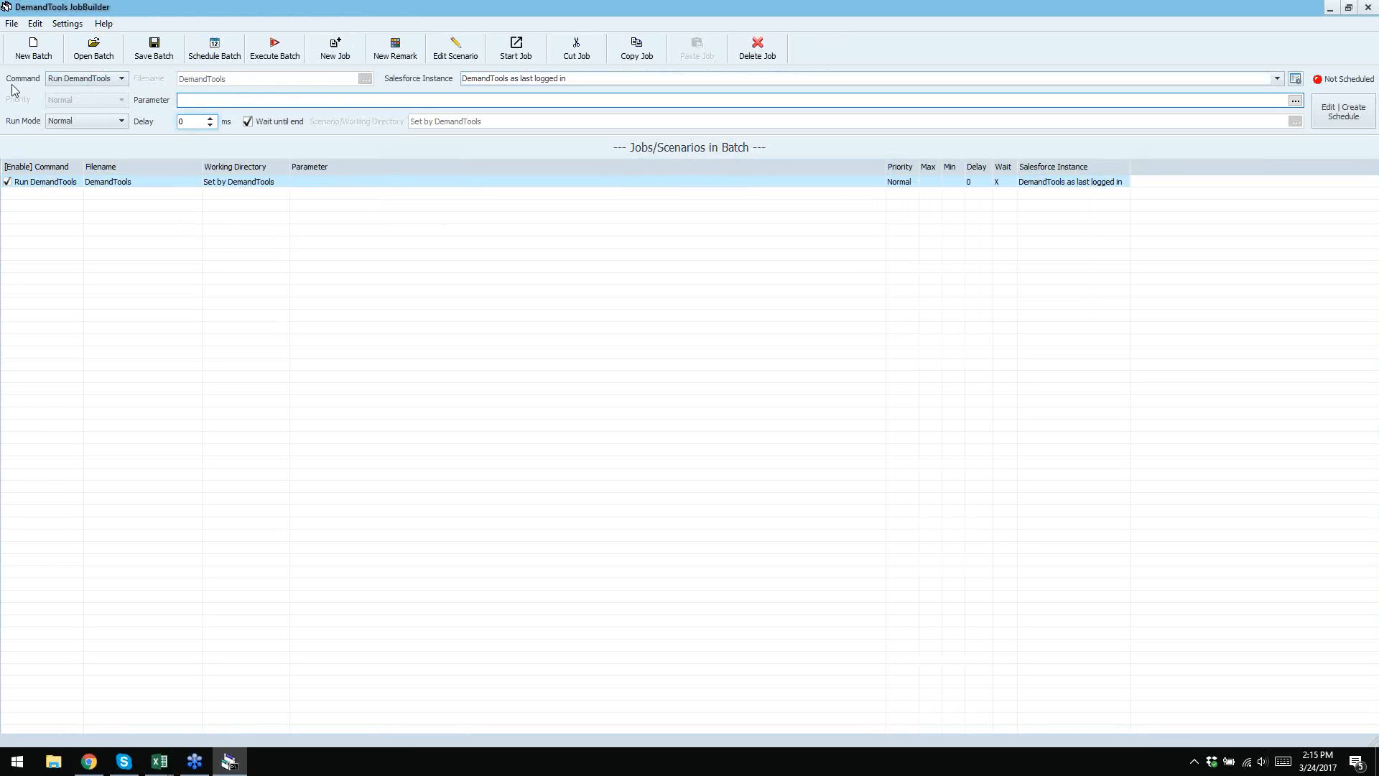
- Drop down the job's Command list to show the command types through Remark
{"action": "left_click", "coordinate": [65, 80]}
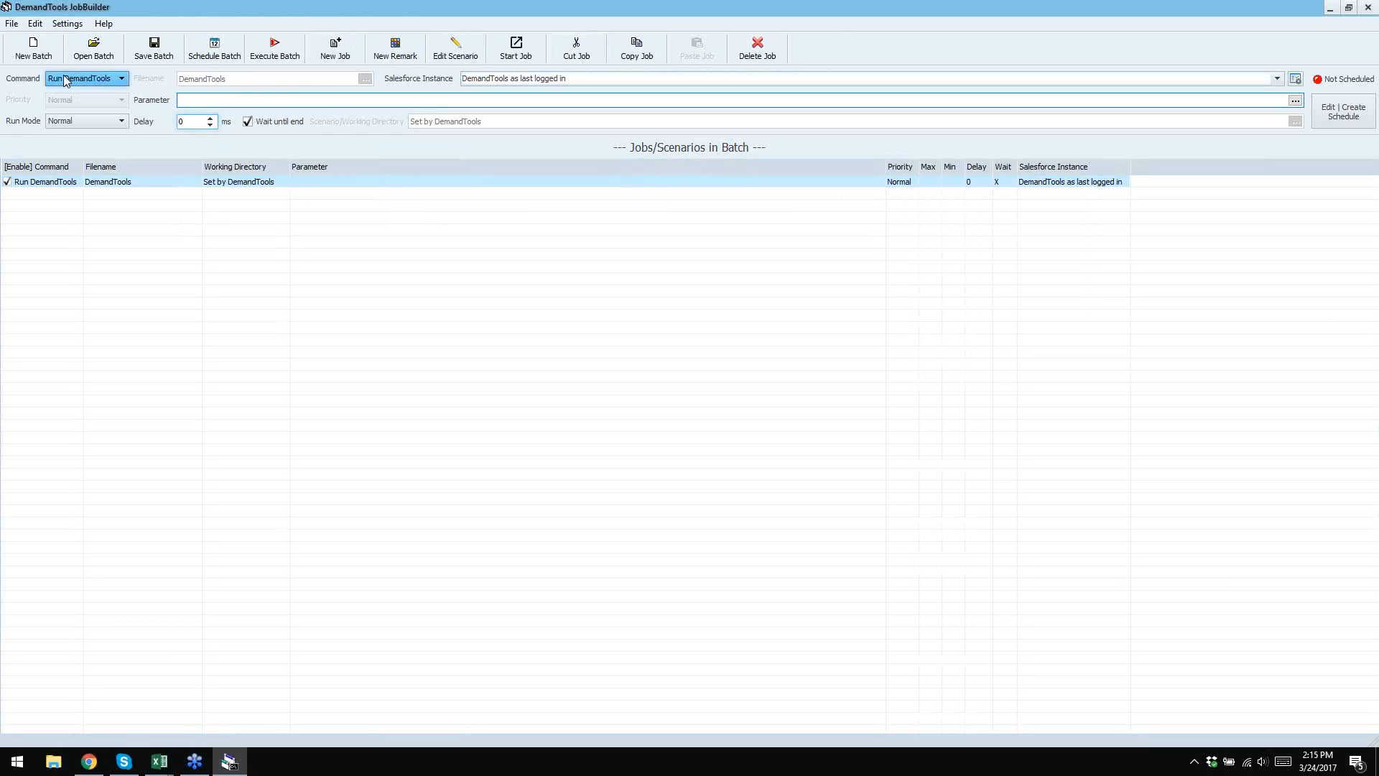
{"action": "left_click", "coordinate": [121, 80]}
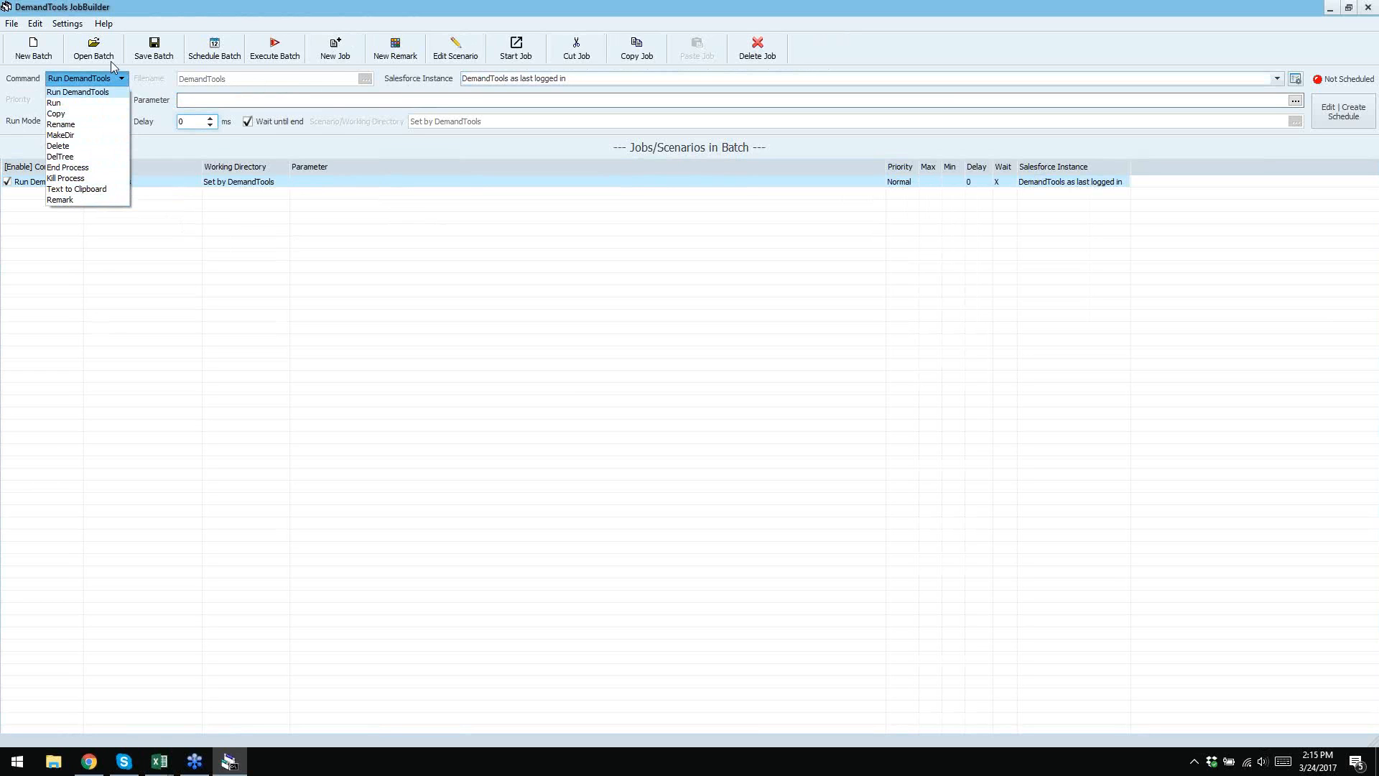
- Keep Run DemandTools as the command with an empty Parameter, then switch to Chrome
{"action": "left_click", "coordinate": [100, 81]}
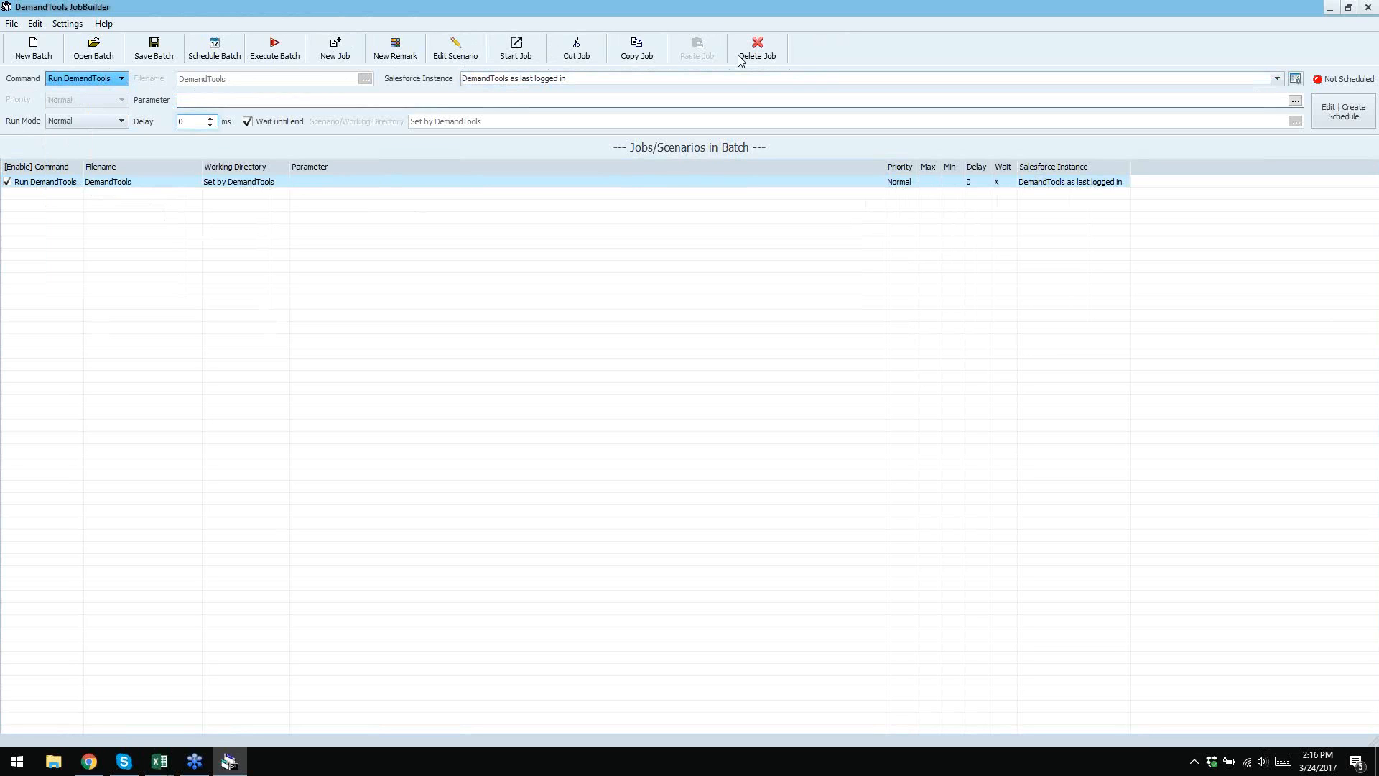
{"action": "left_click", "coordinate": [219, 102]}
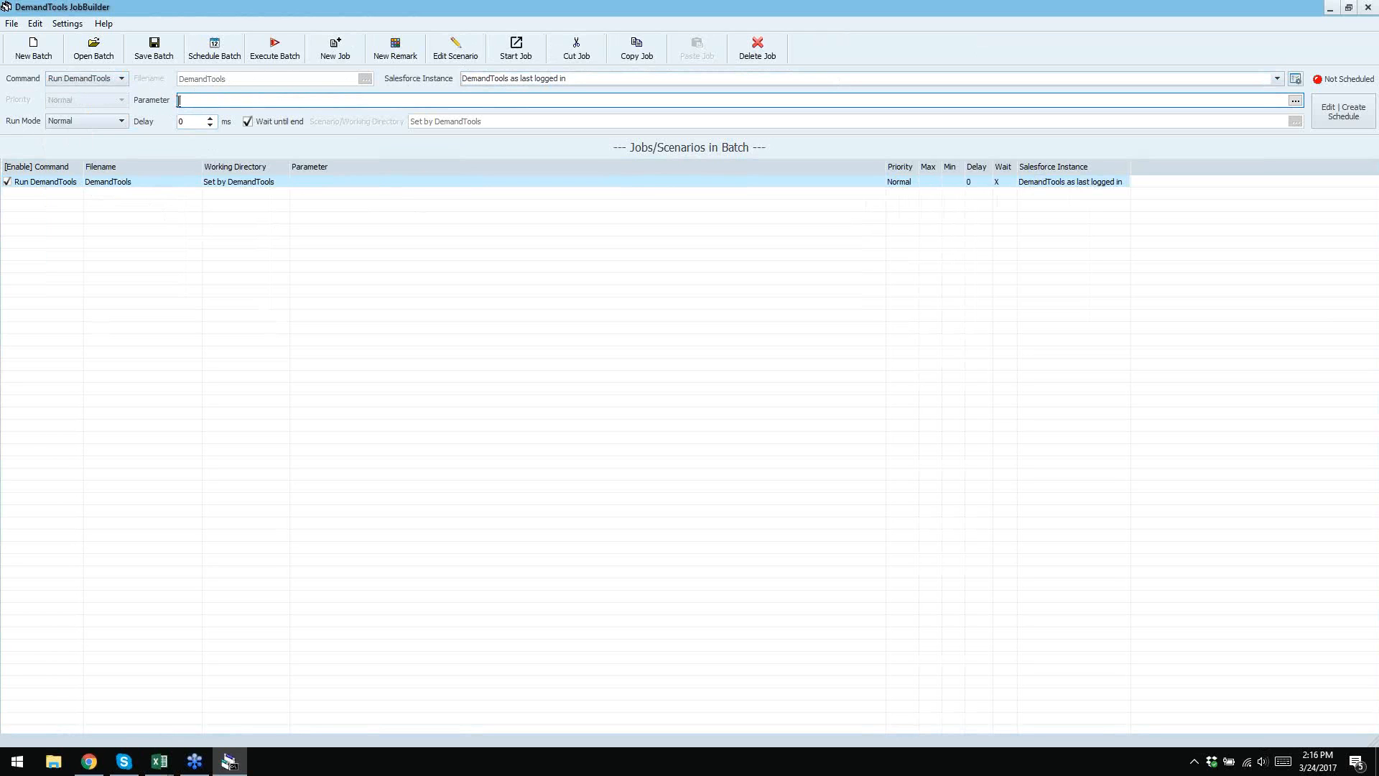
{"action": "left_click", "coordinate": [91, 767]}
- In a new Chrome tab, open the JB Help DemandTools Scenario Syntax page, then return to JobBuilder
{"action": "left_click", "coordinate": [307, 10]}
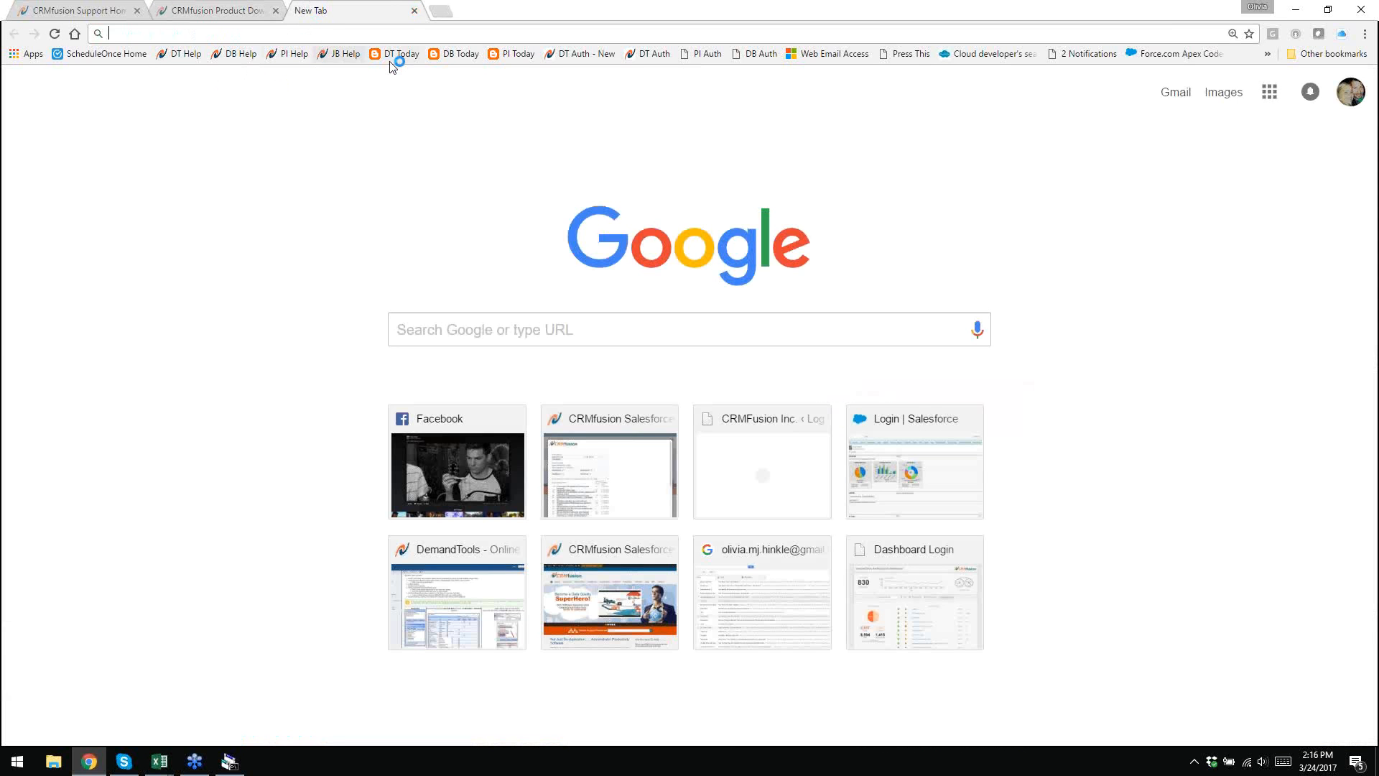
{"action": "left_click", "coordinate": [336, 56]}
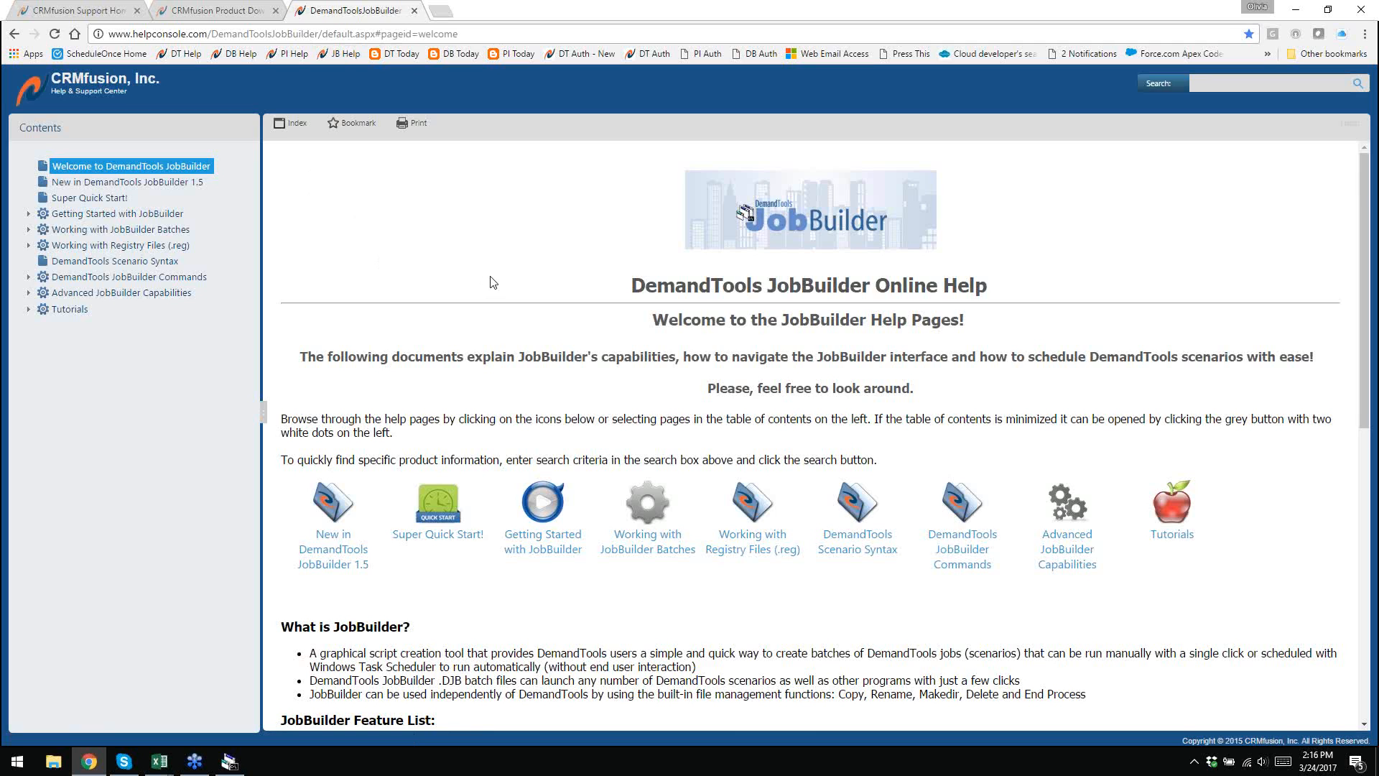
{"action": "scroll", "coordinate": [493, 281], "scroll_direction": "down", "scroll_amount": 1}
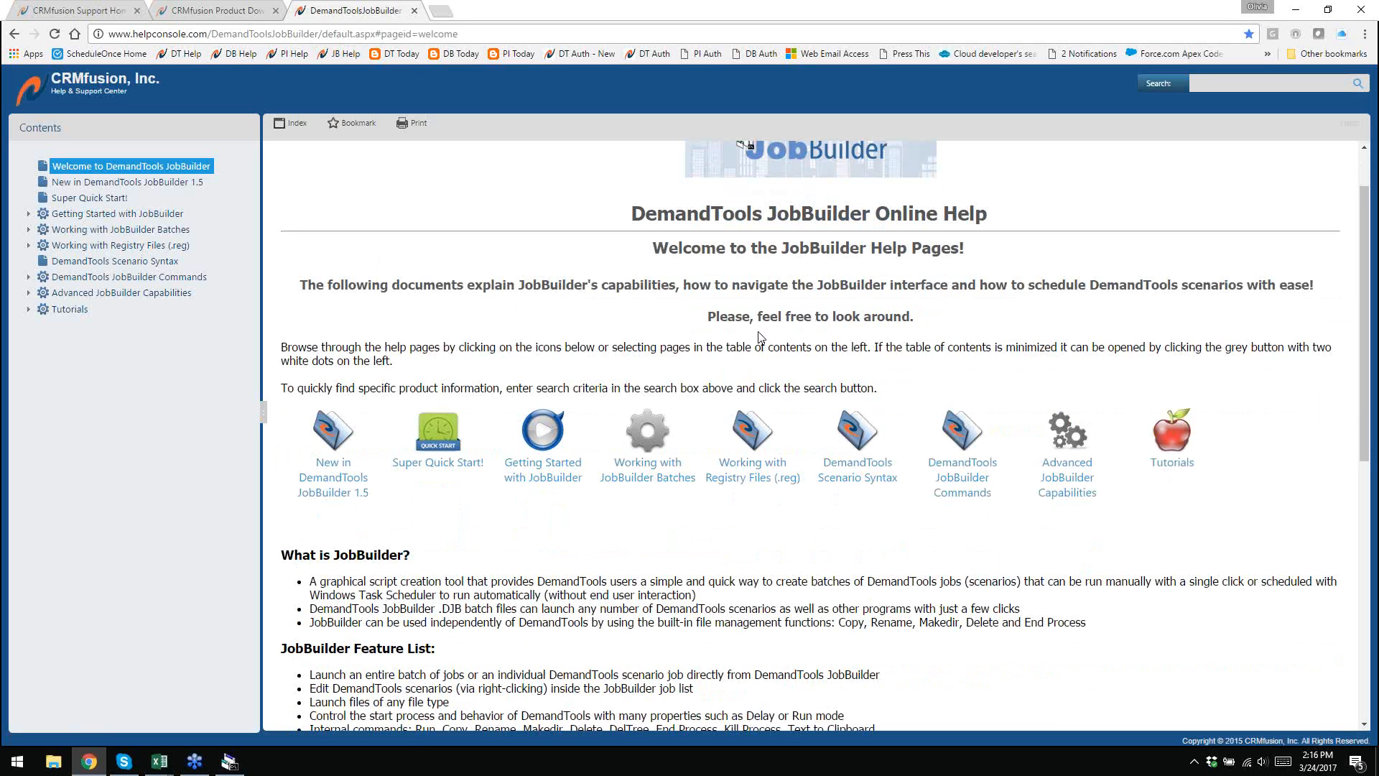
{"action": "left_click", "coordinate": [861, 435]}
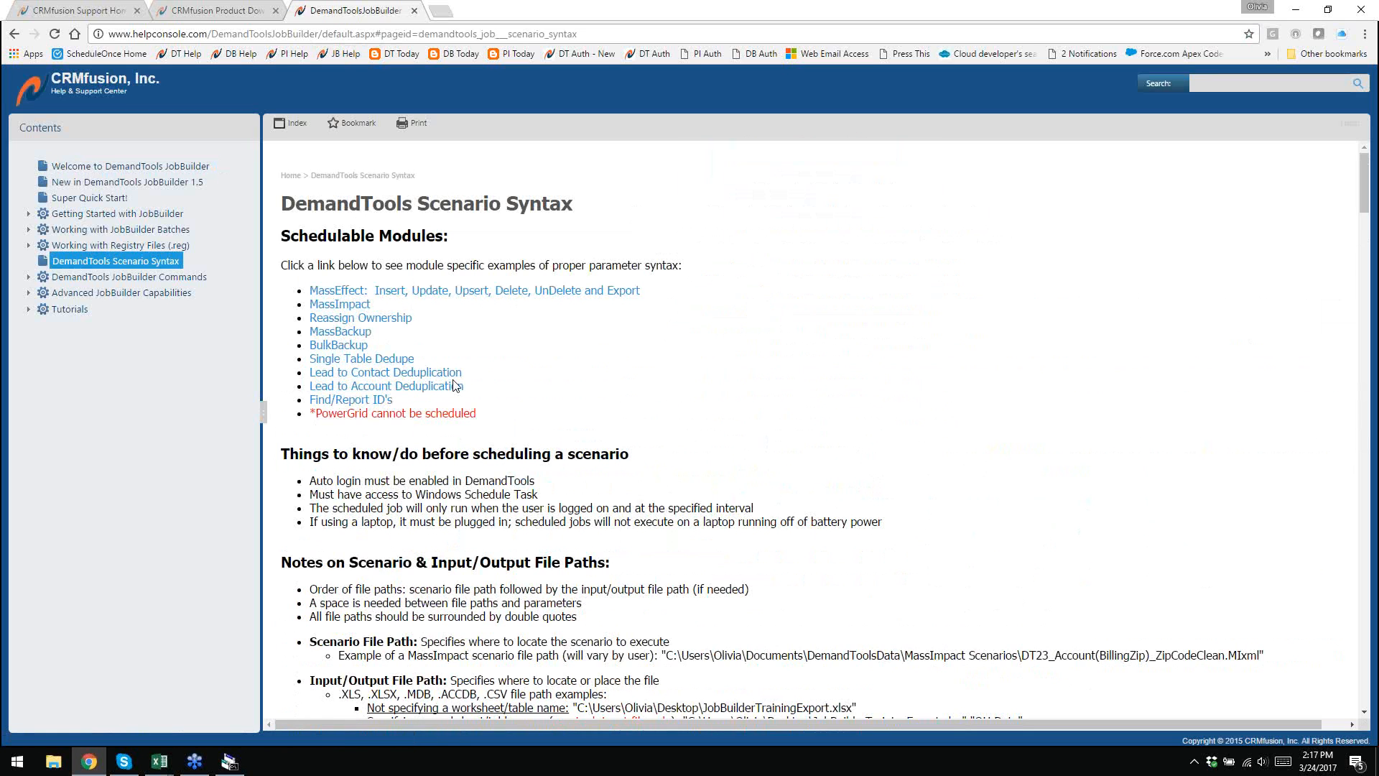
{"action": "scroll", "coordinate": [527, 338], "scroll_direction": "down", "scroll_amount": 6}
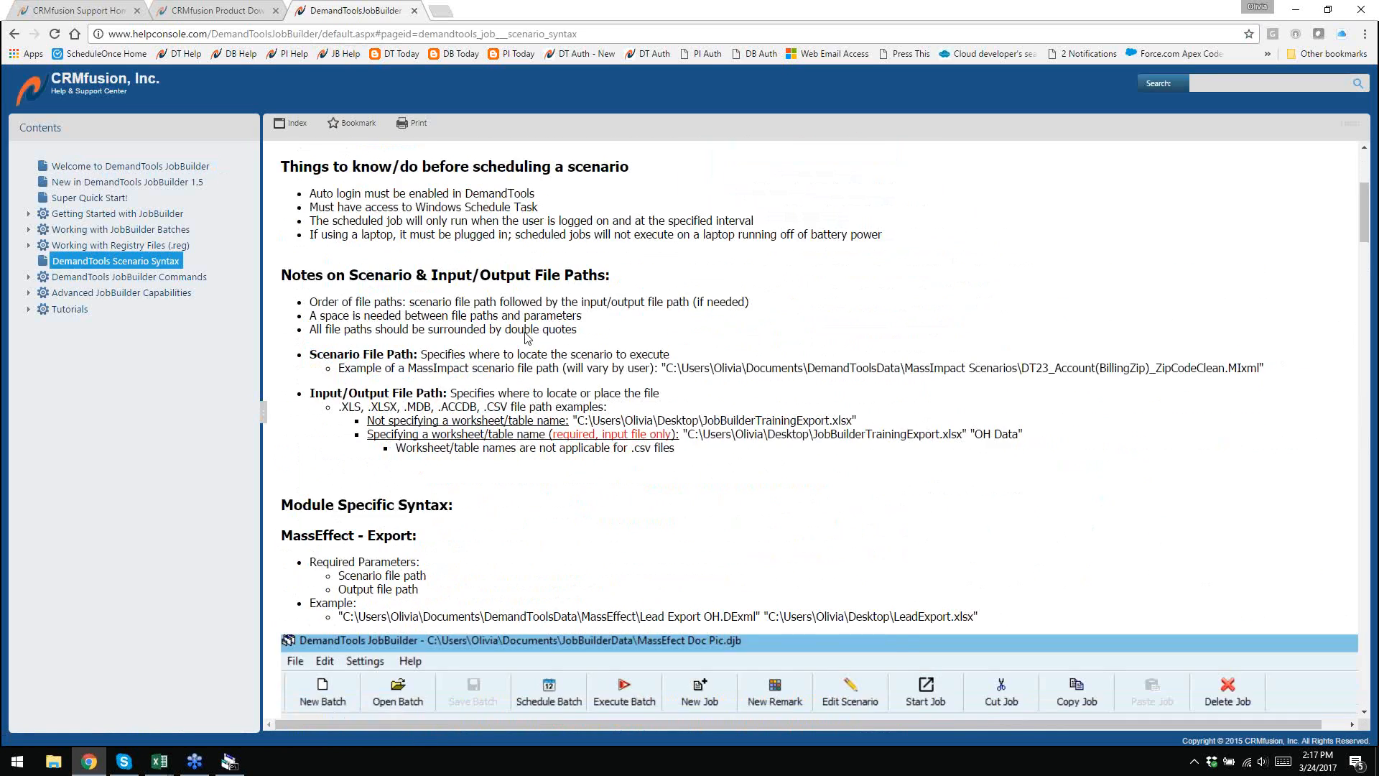
{"action": "scroll", "coordinate": [528, 338], "scroll_direction": "down", "scroll_amount": 1}
{"action": "scroll", "coordinate": [733, 365], "scroll_direction": "up", "scroll_amount": 4}
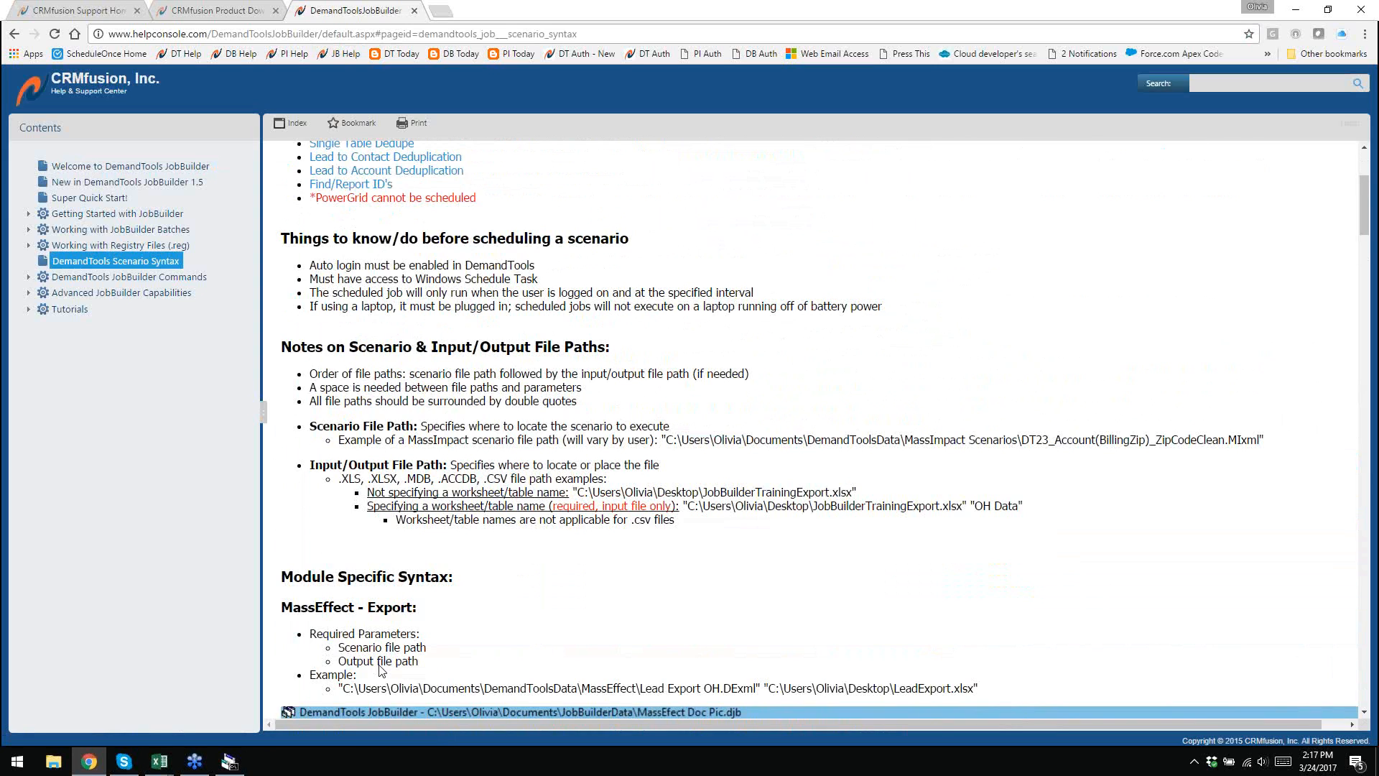
{"action": "left_click", "coordinate": [240, 766]}
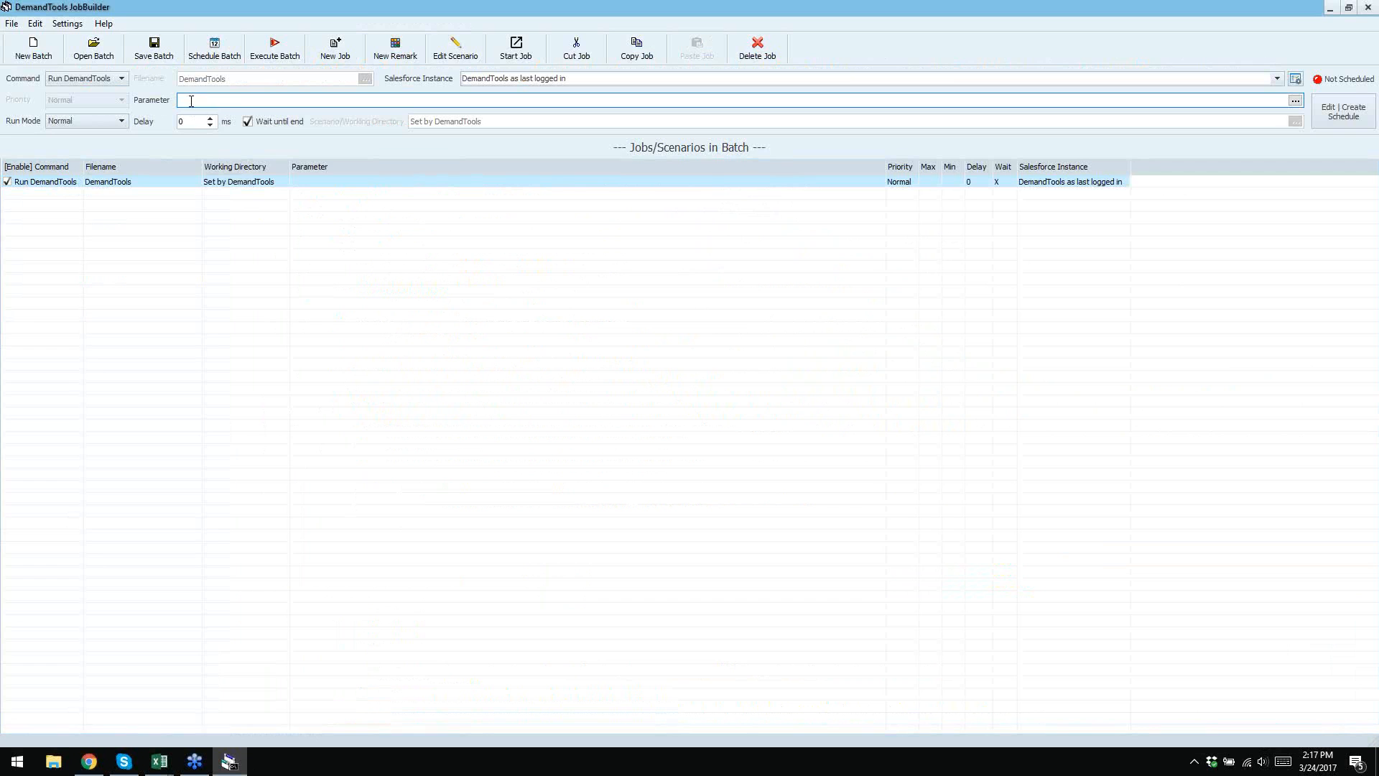
- Set the job parameter to the MassImpact scenario 'Account Country to USA_State is OH.MIxml'
{"action": "left_click", "coordinate": [89, 761]}
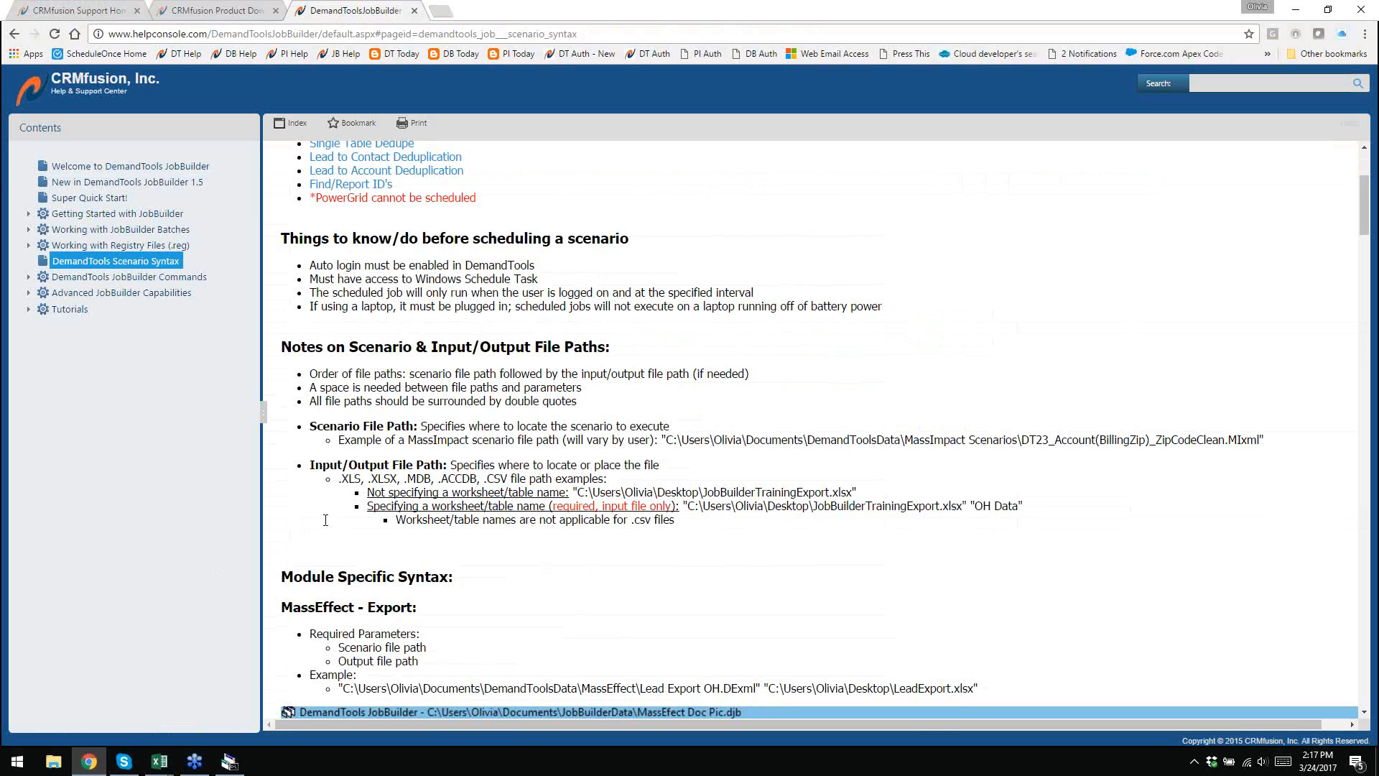
{"action": "key", "text": "alt+Tab"}
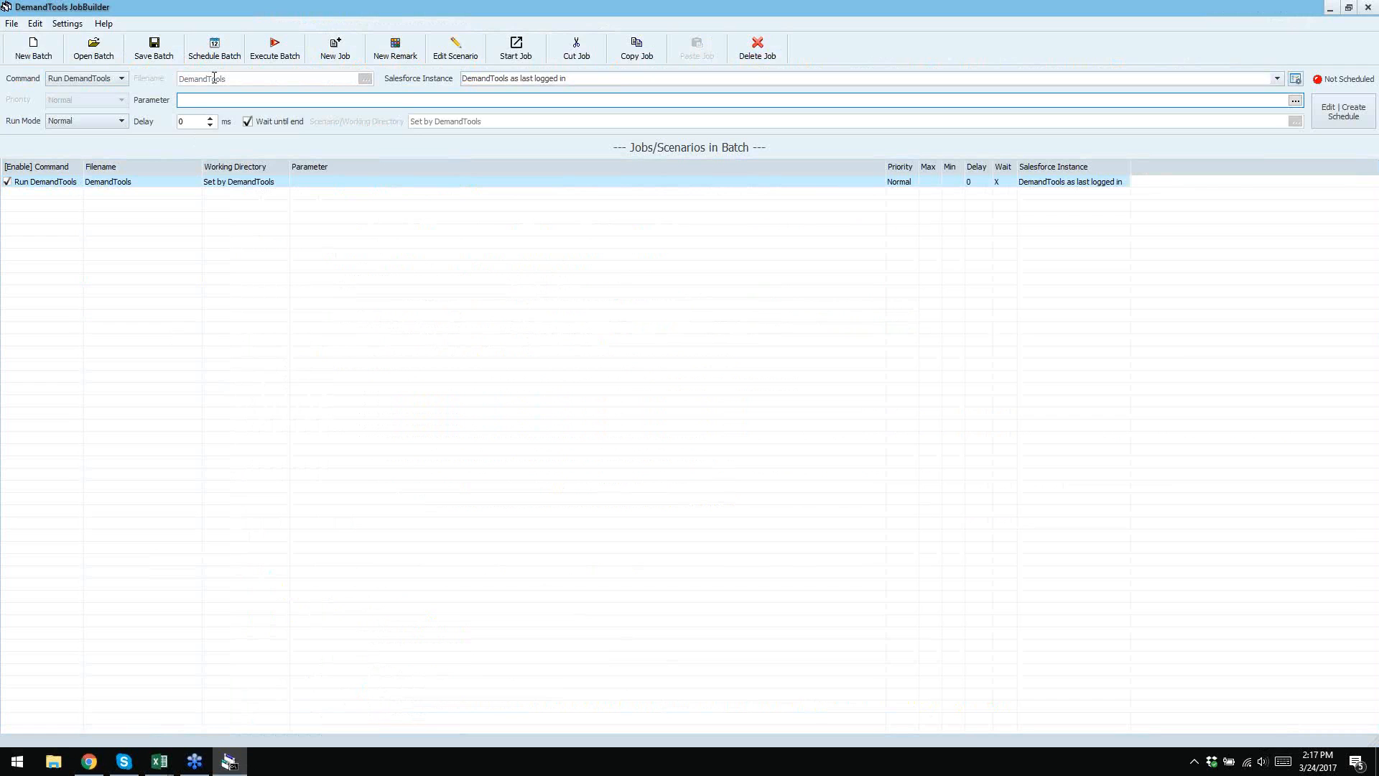
{"action": "left_click", "coordinate": [1297, 102]}
{"action": "left_click_drag", "start_coordinate": [1055, 237], "coordinate": [922, 220]}
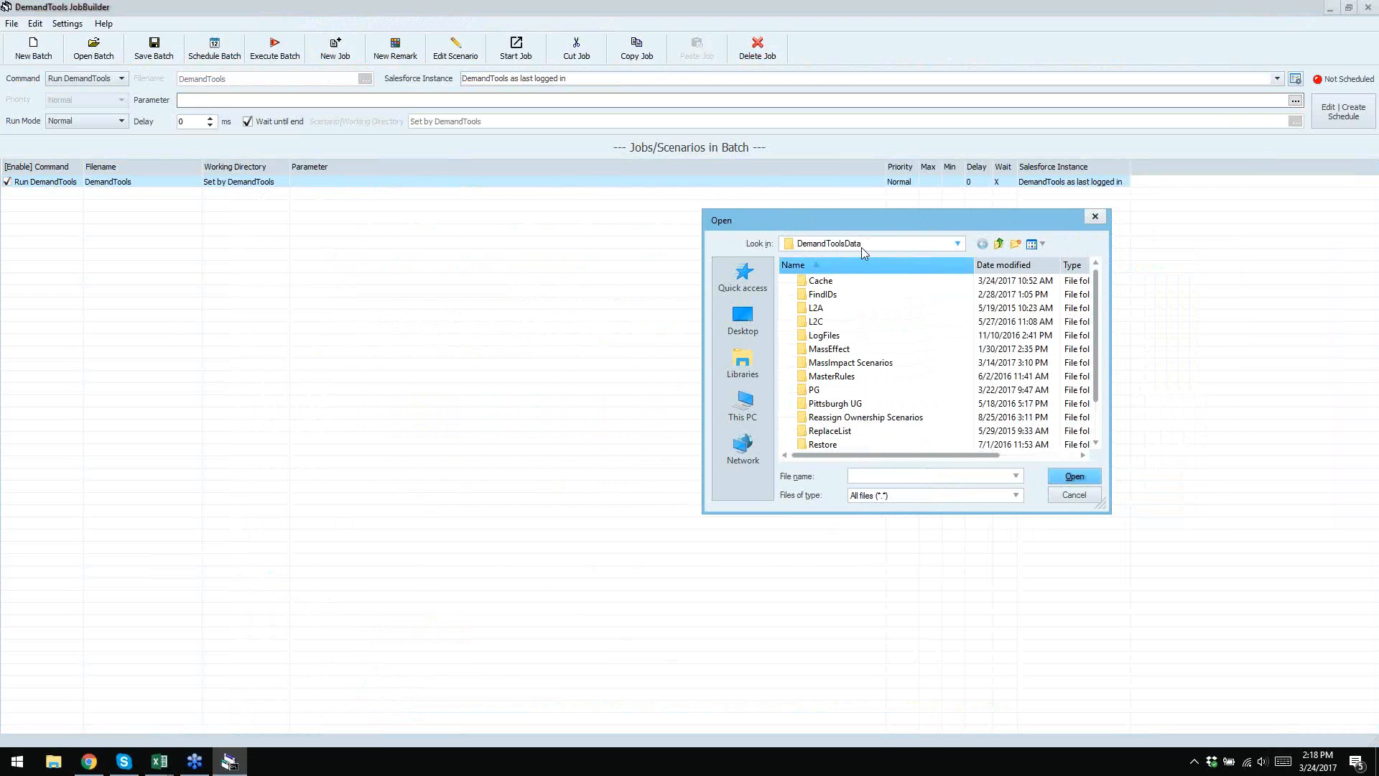
{"action": "double_click", "coordinate": [841, 365]}
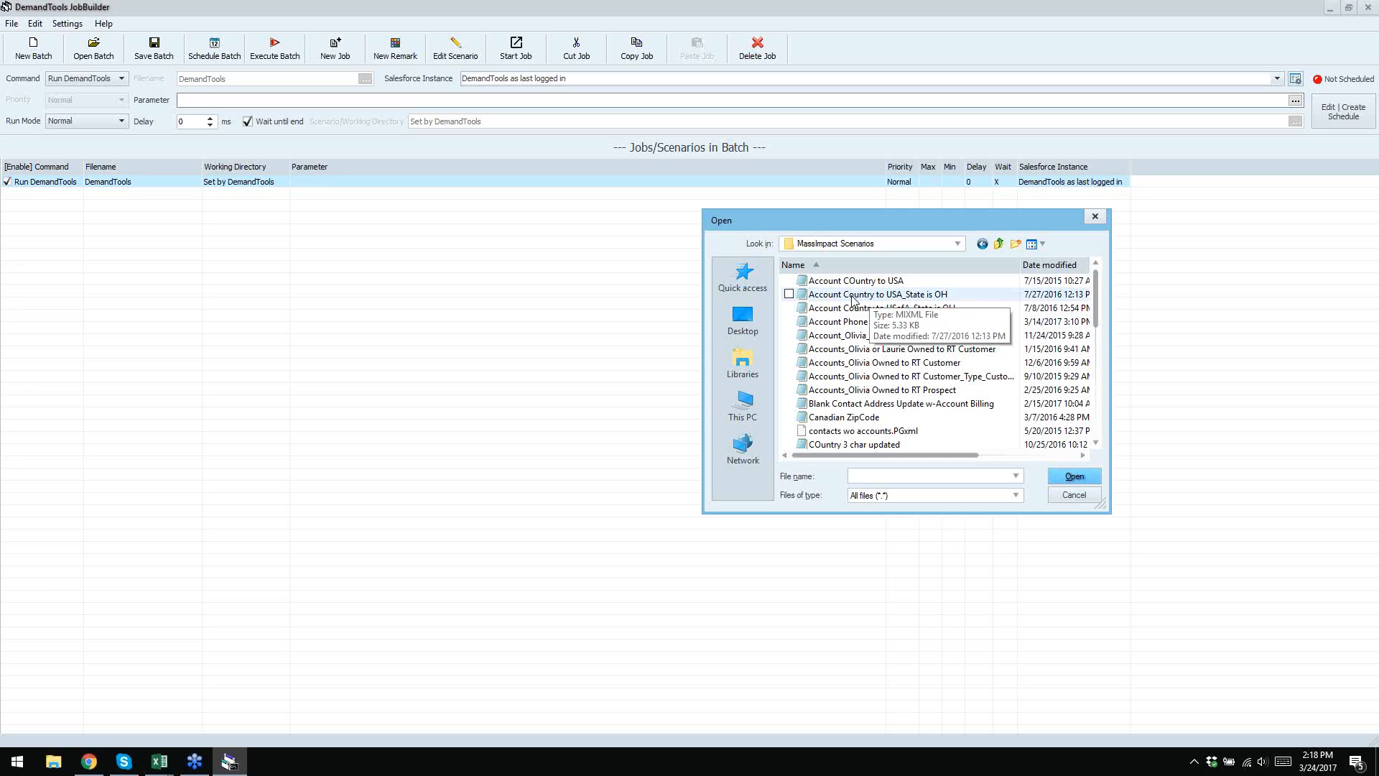
{"action": "left_click", "coordinate": [932, 297]}
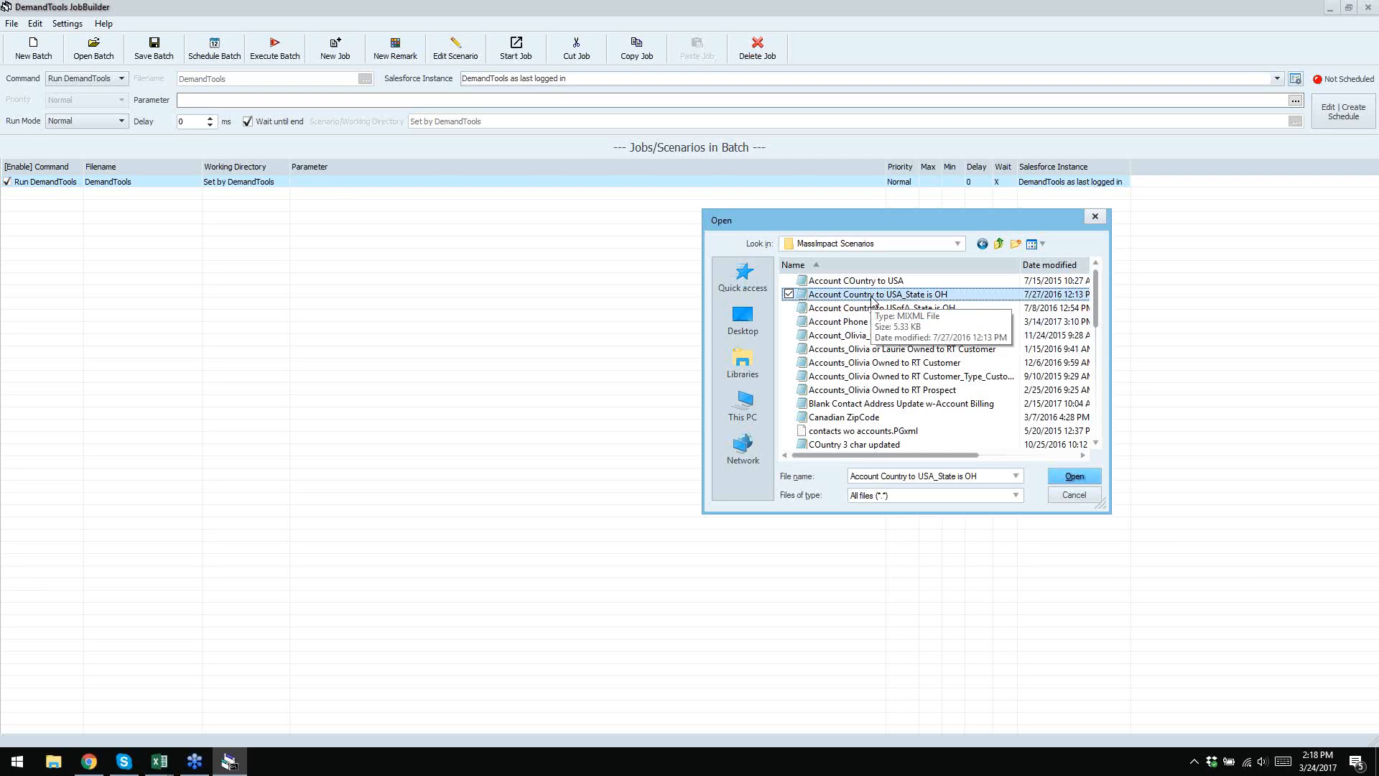
{"action": "left_click", "coordinate": [1078, 476]}
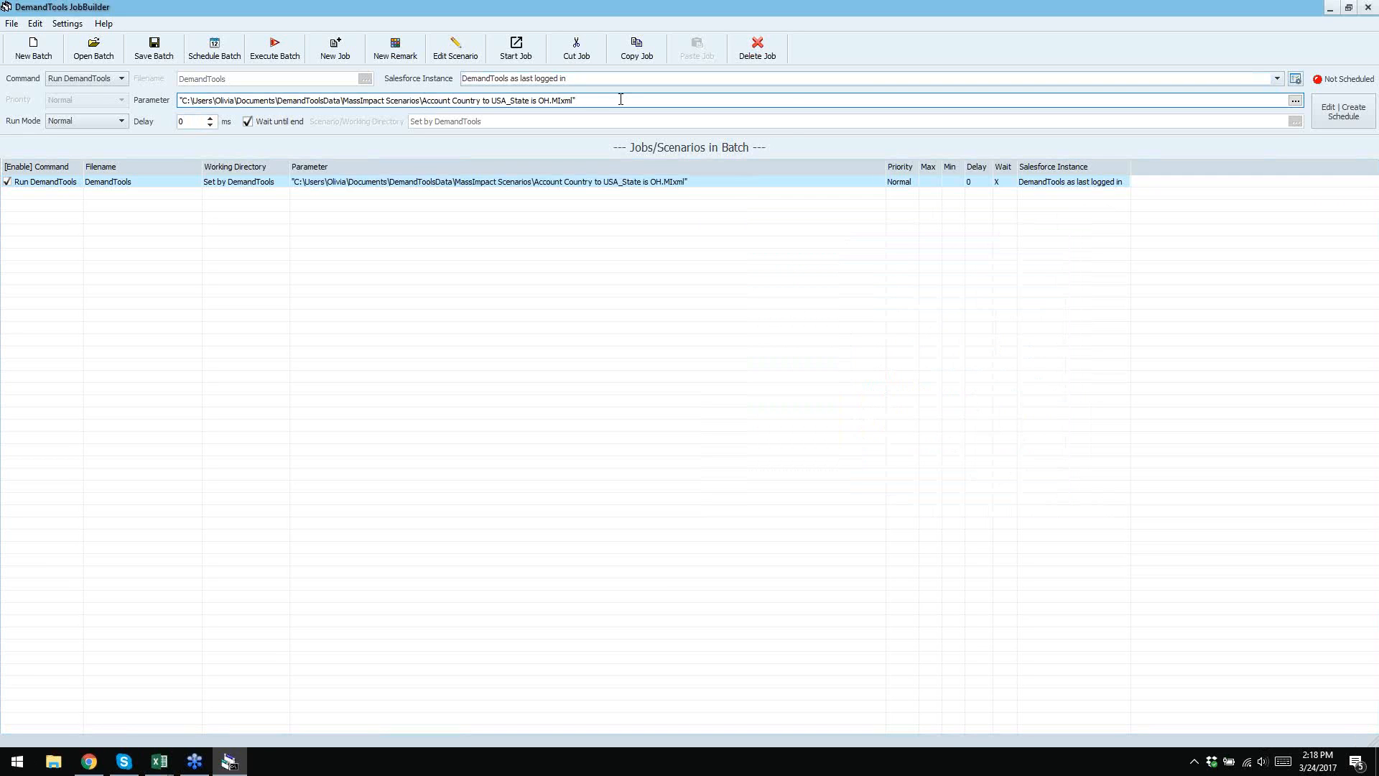
{"action": "left_click", "coordinate": [89, 760]}
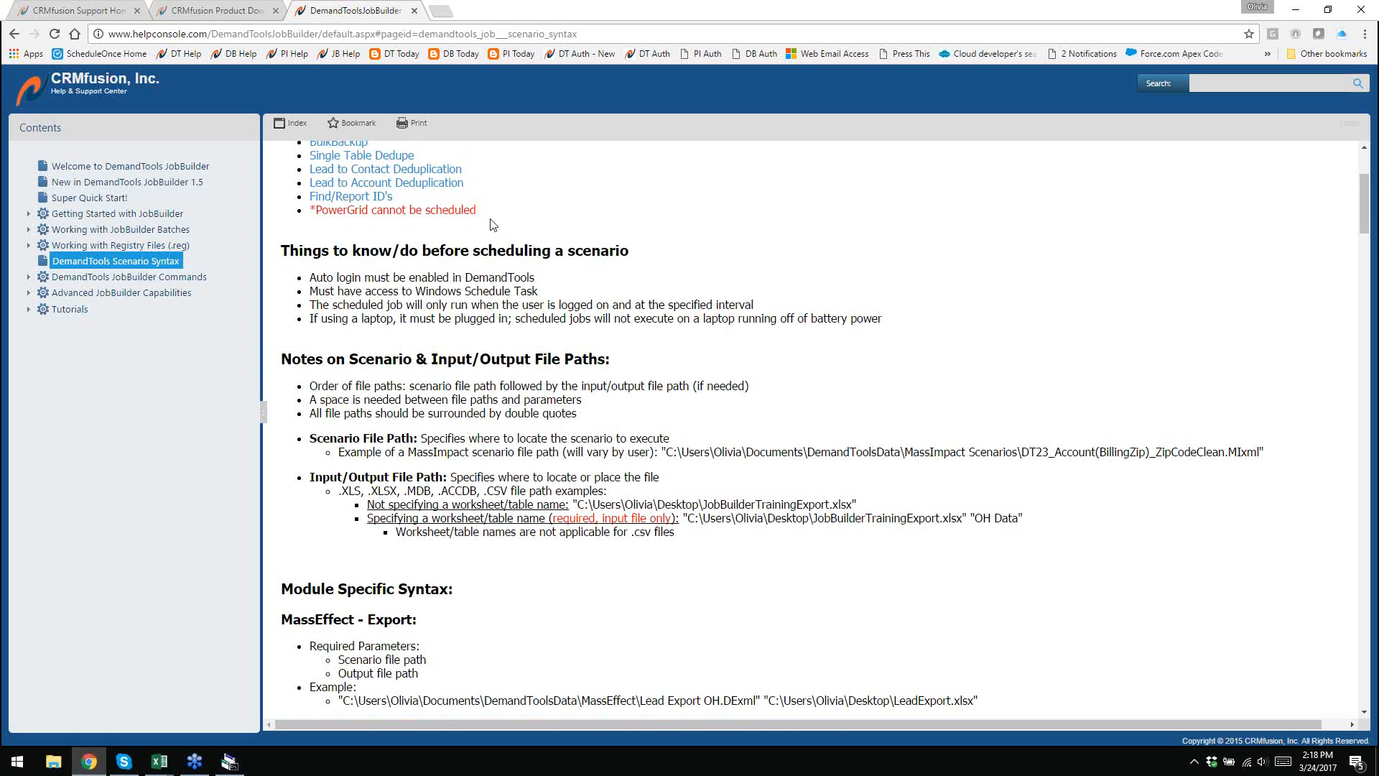
{"action": "scroll", "coordinate": [493, 225], "scroll_direction": "up", "scroll_amount": 3}
{"action": "left_click", "coordinate": [331, 302]}
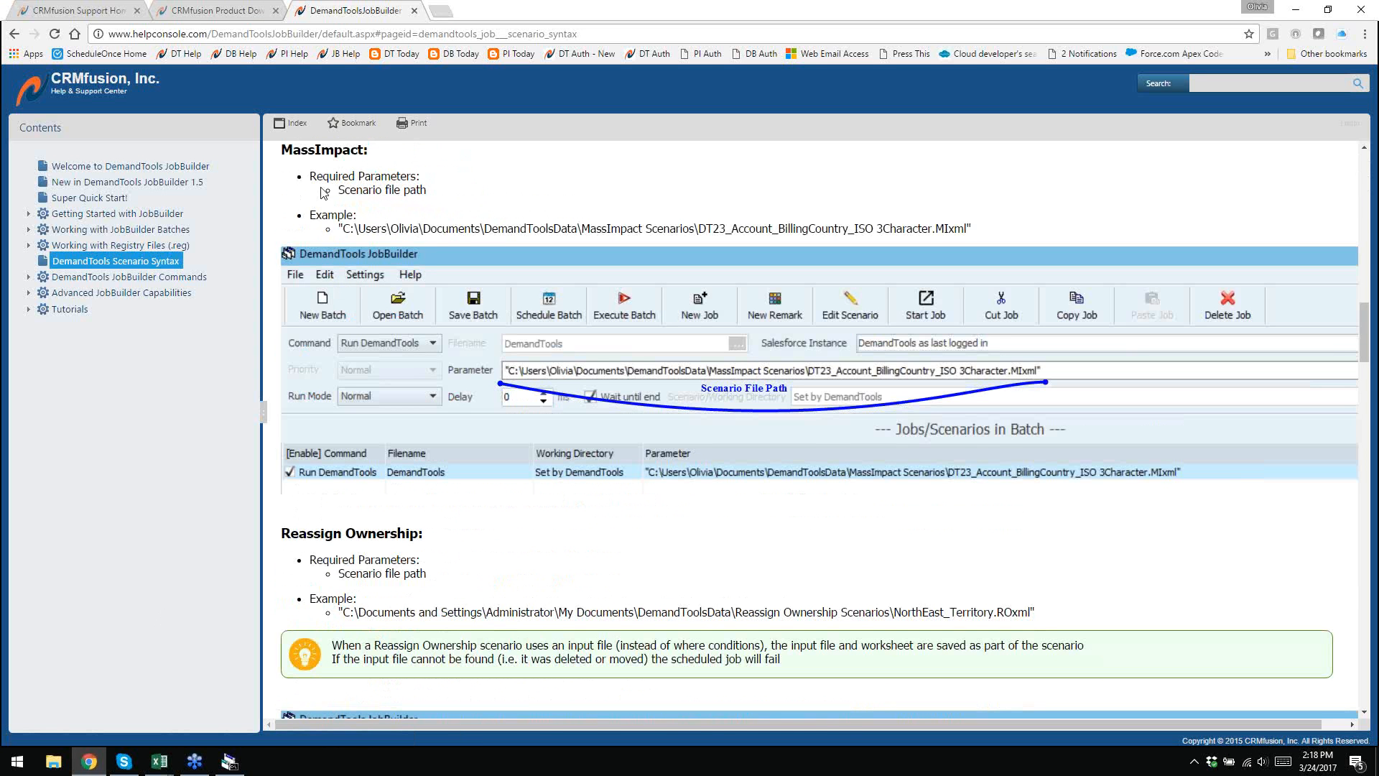
{"action": "left_click_drag", "start_coordinate": [440, 194], "coordinate": [357, 215]}
{"action": "left_click", "coordinate": [229, 761]}
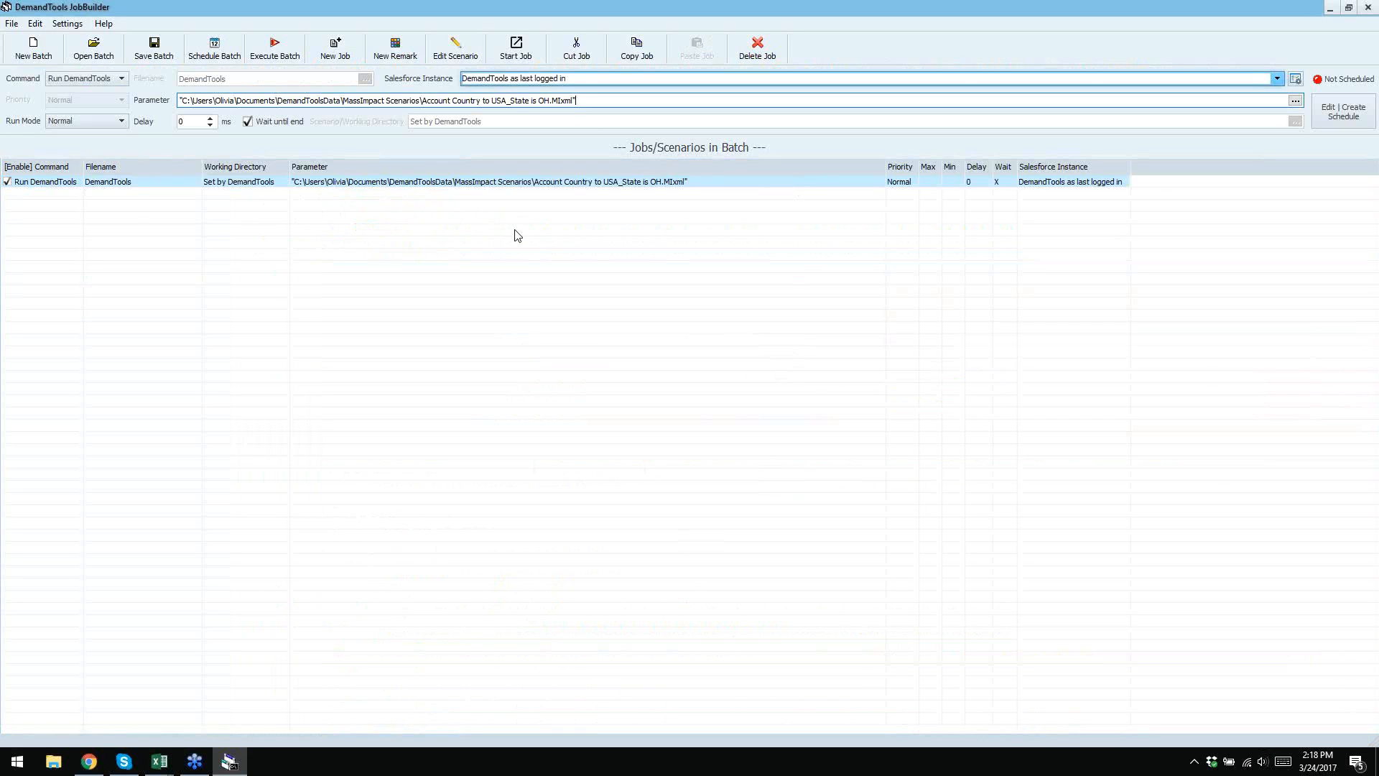
- Change the job's run mode to Minimized and then to Maximized
{"action": "left_click", "coordinate": [395, 7]}
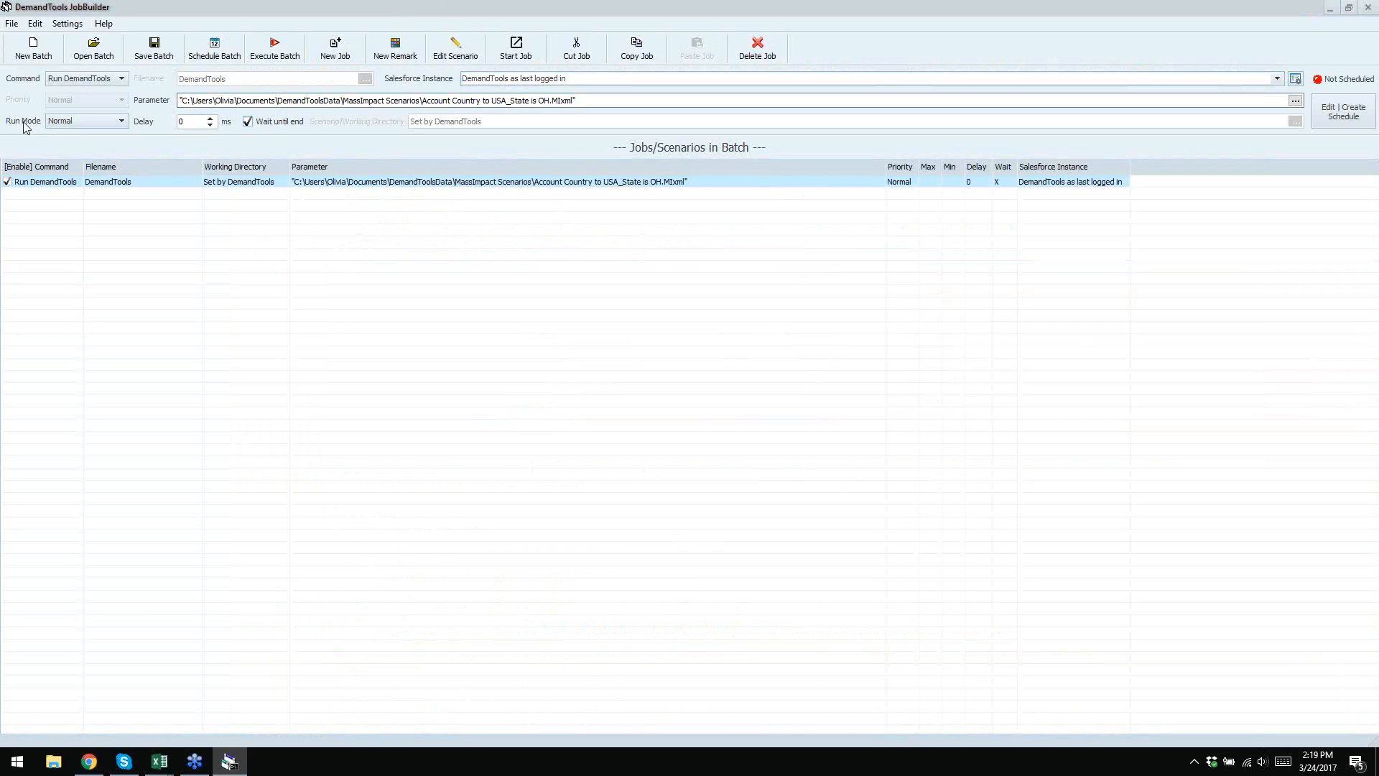
{"action": "left_click", "coordinate": [122, 122]}
{"action": "left_click", "coordinate": [123, 124]}
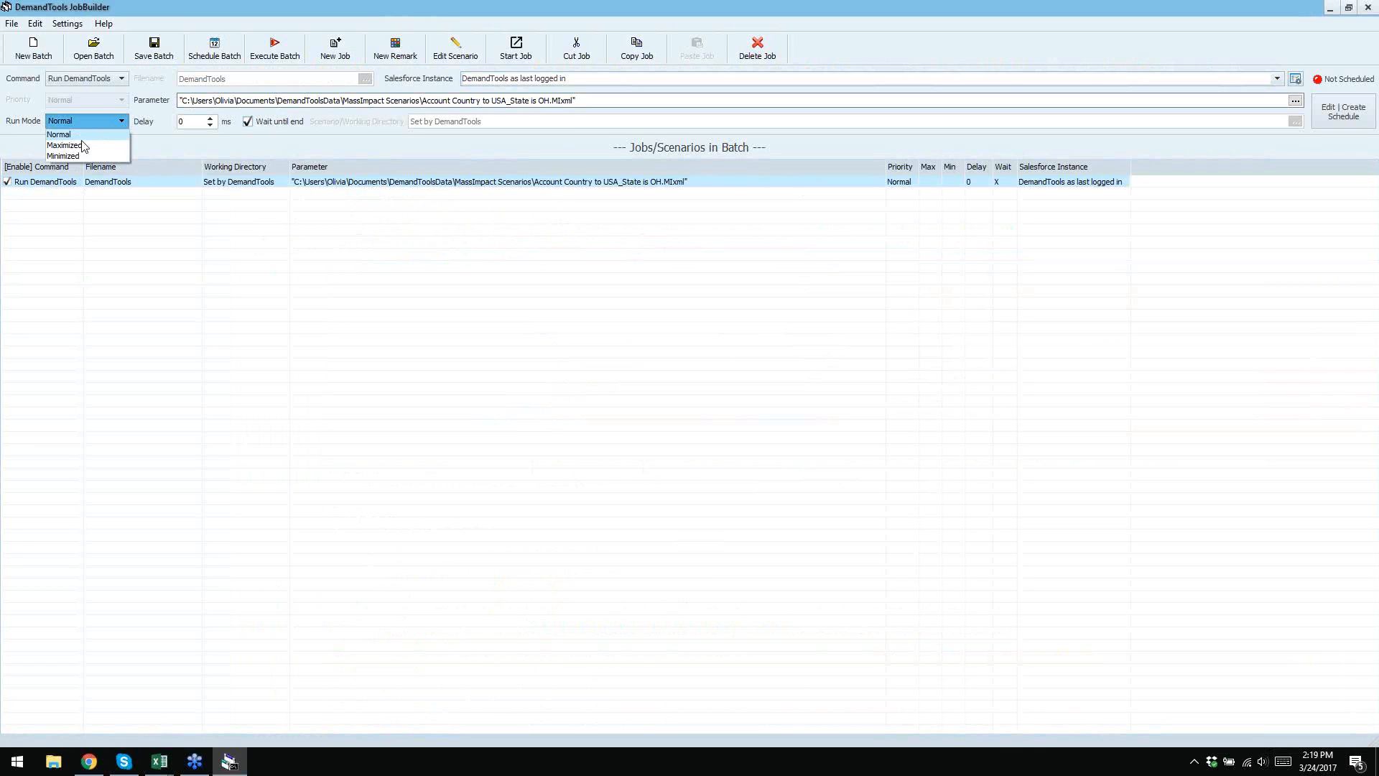
{"action": "left_click", "coordinate": [79, 156]}
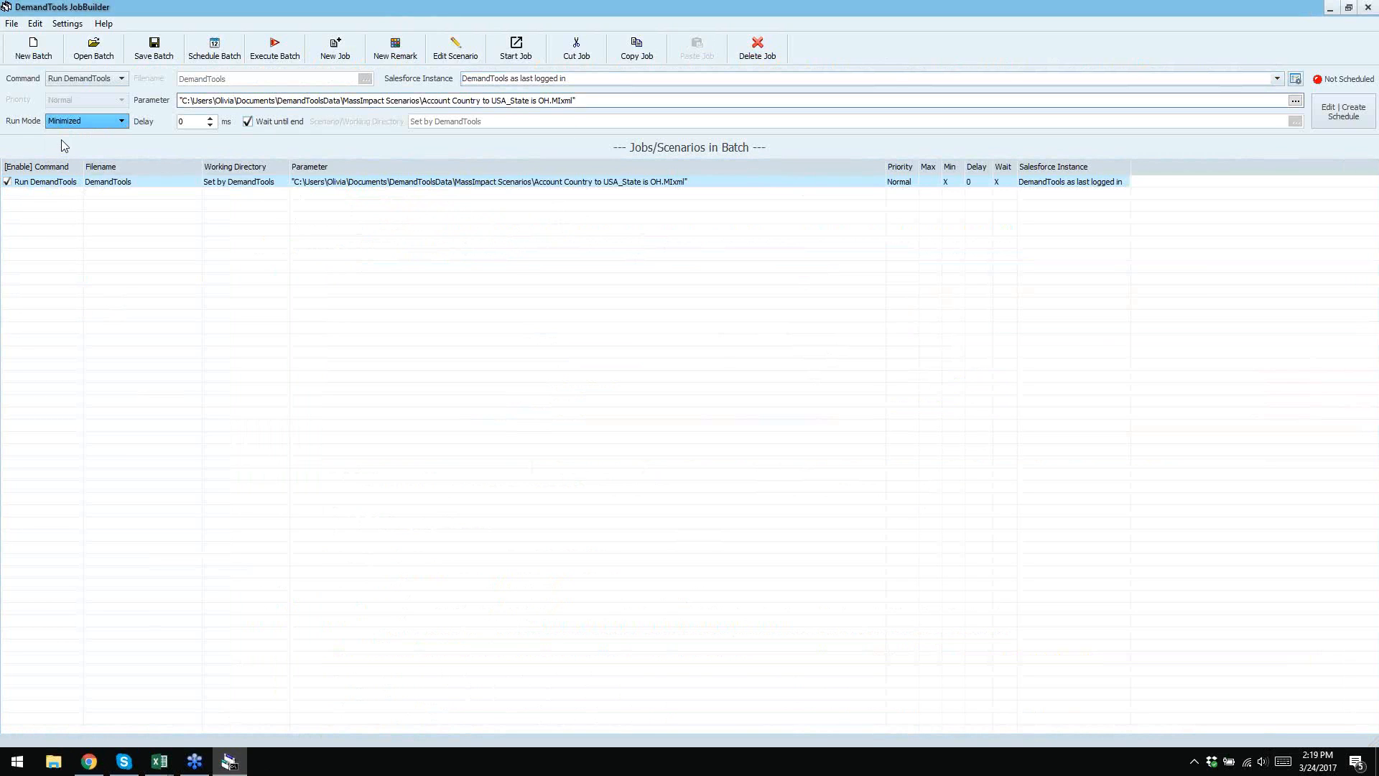
{"action": "left_click", "coordinate": [122, 127]}
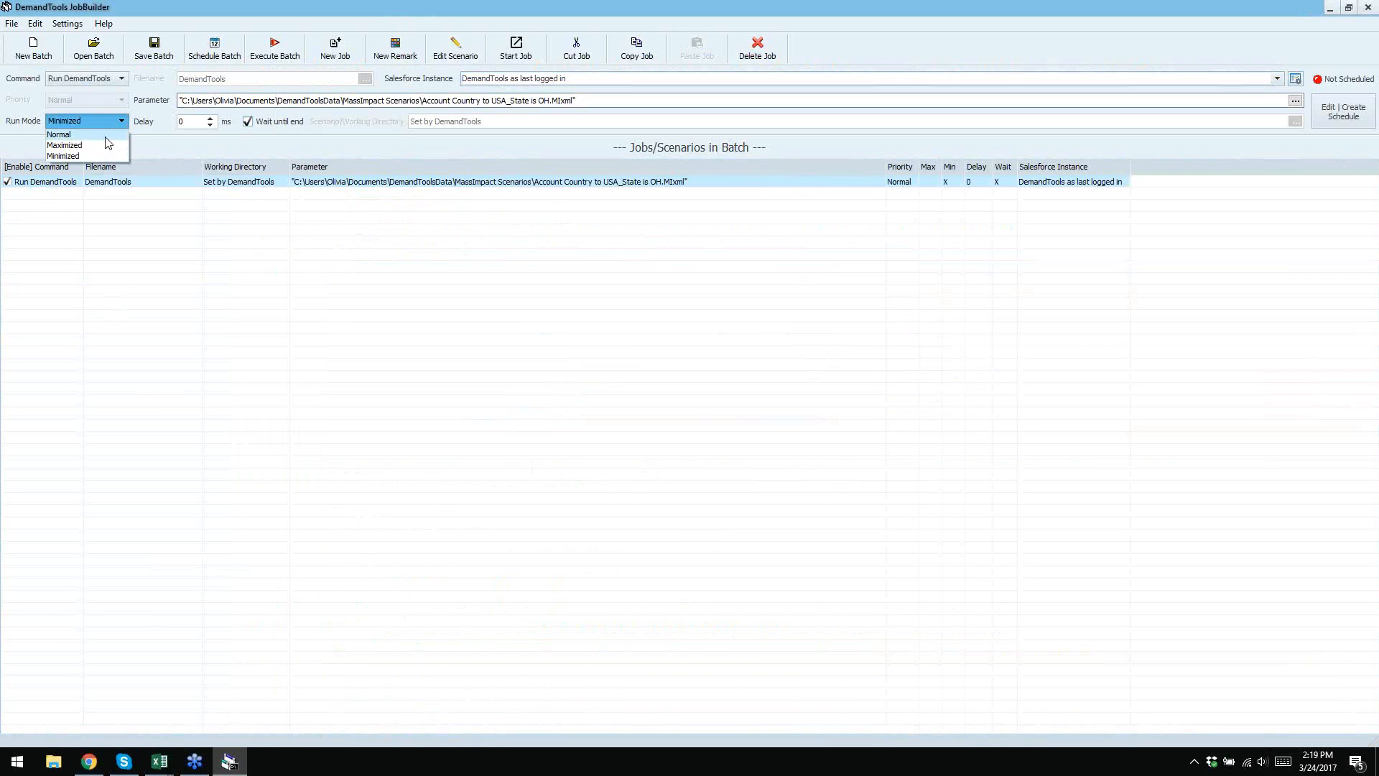
{"action": "left_click", "coordinate": [102, 160]}
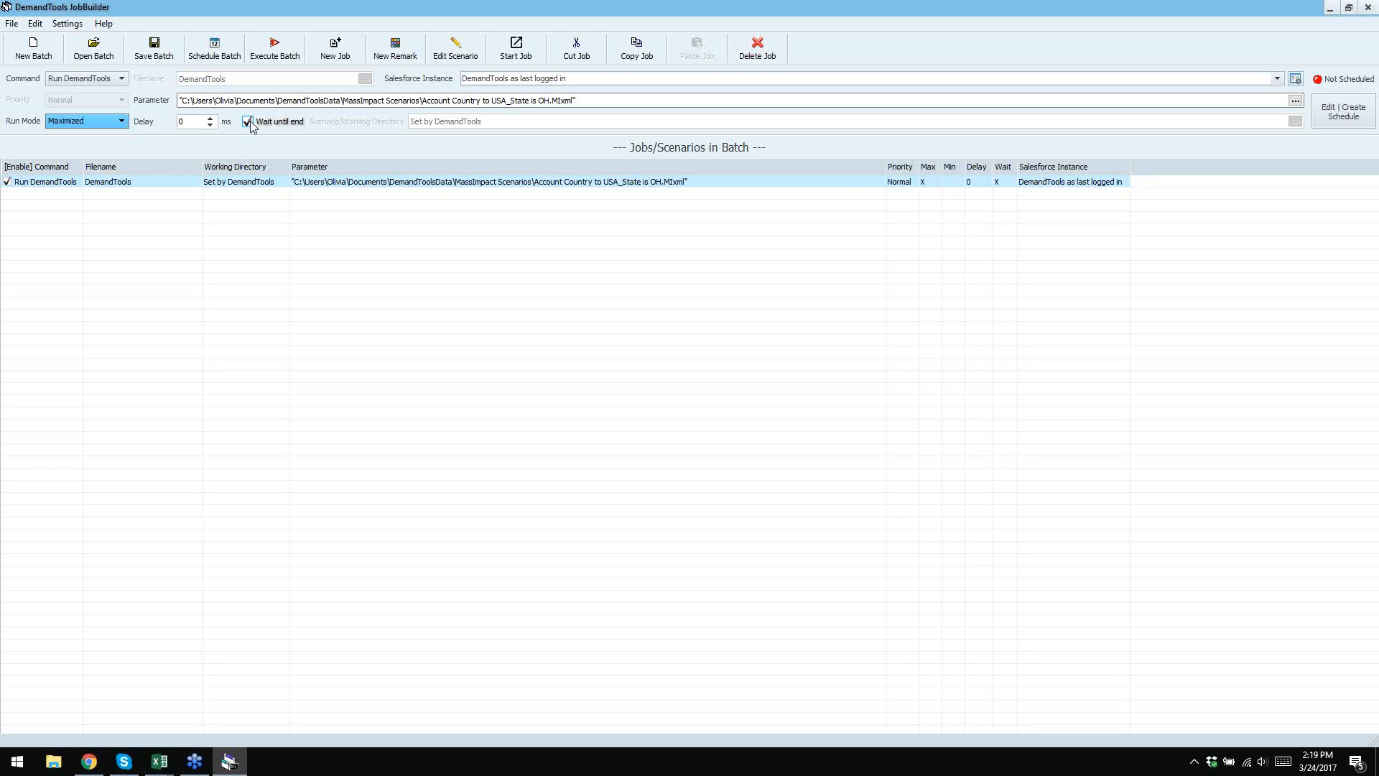
{"action": "left_click", "coordinate": [310, 181]}
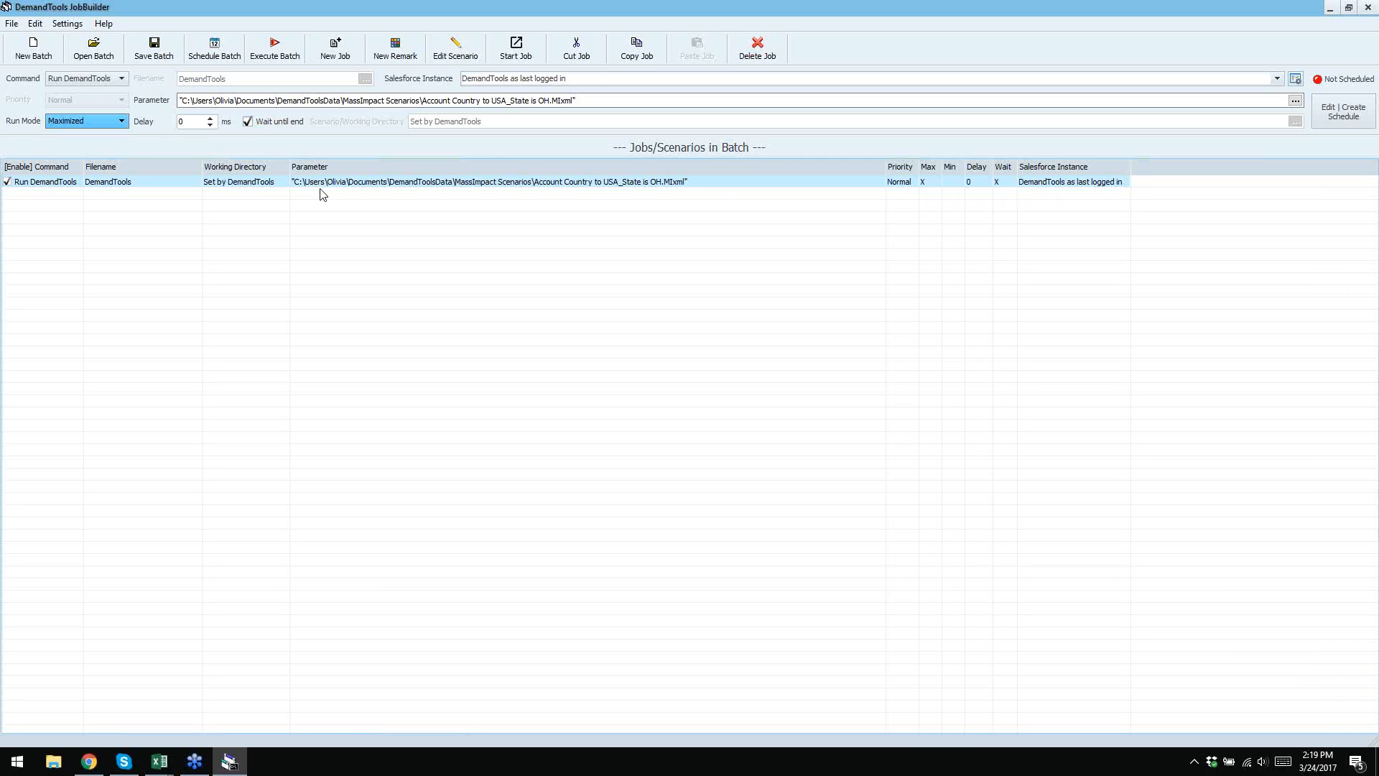
- Toggle the Wait until end checkbox, then add another Run DemandTools job
{"action": "left_click", "coordinate": [272, 123]}
{"action": "left_click", "coordinate": [336, 48]}
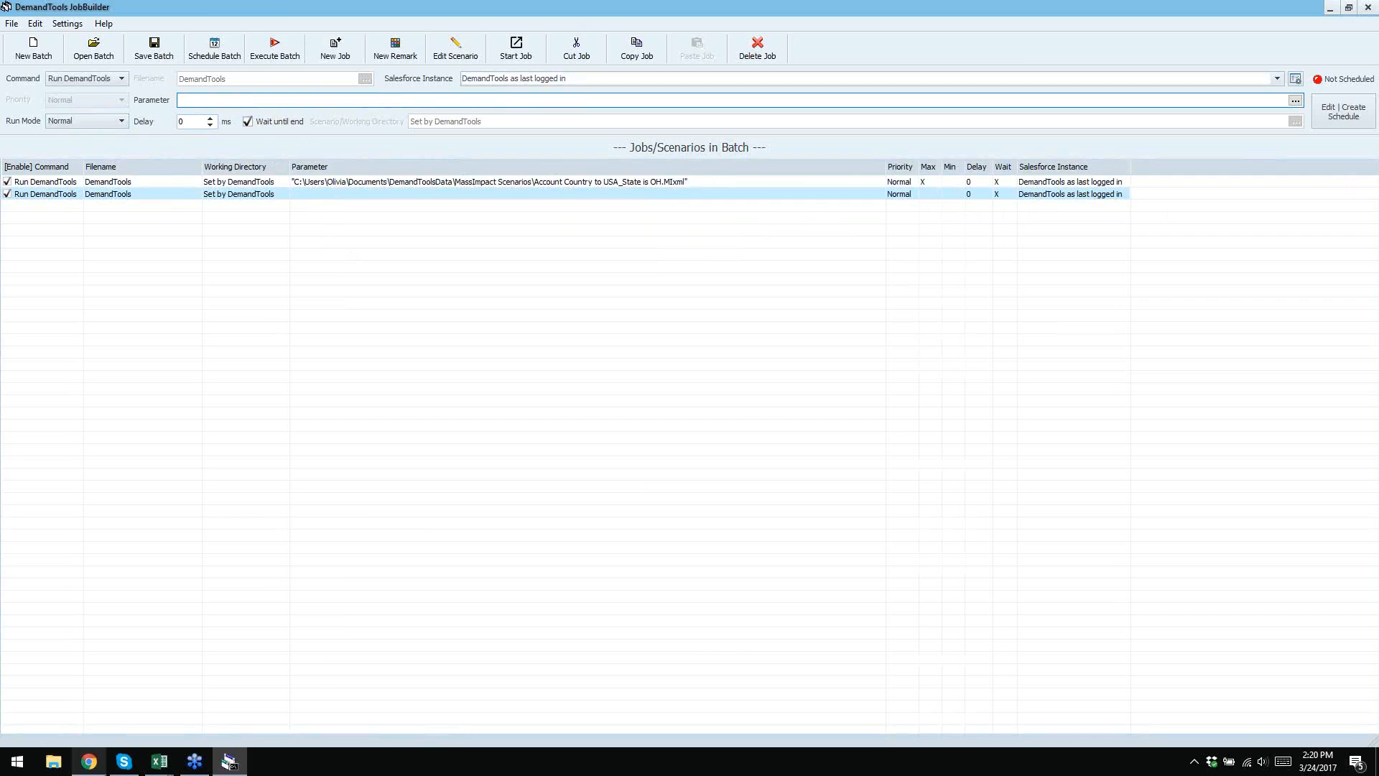
- Return to the help page and highlight the Output file path requirement
{"action": "left_click", "coordinate": [103, 768]}
{"action": "scroll", "coordinate": [411, 314], "scroll_direction": "up", "scroll_amount": 7}
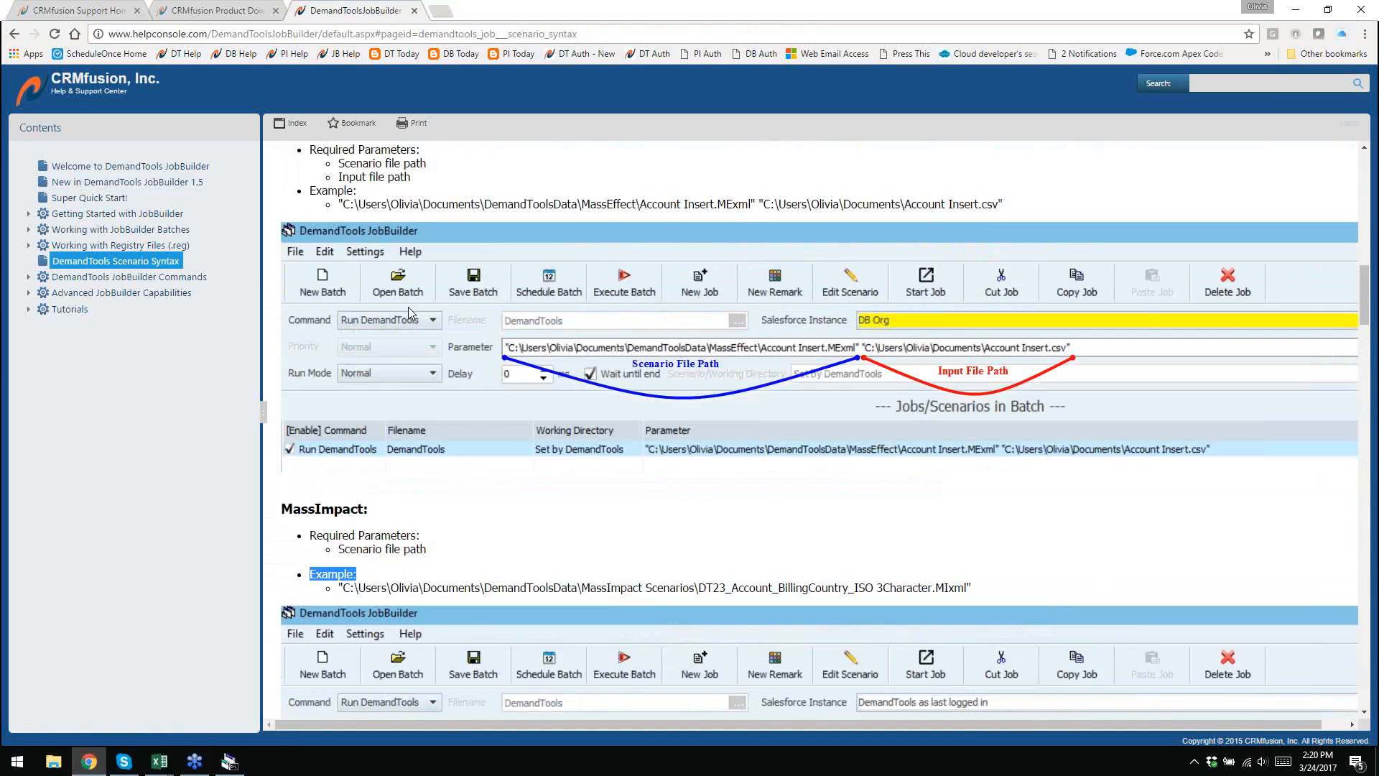
{"action": "scroll", "coordinate": [410, 312], "scroll_direction": "up", "scroll_amount": 2}
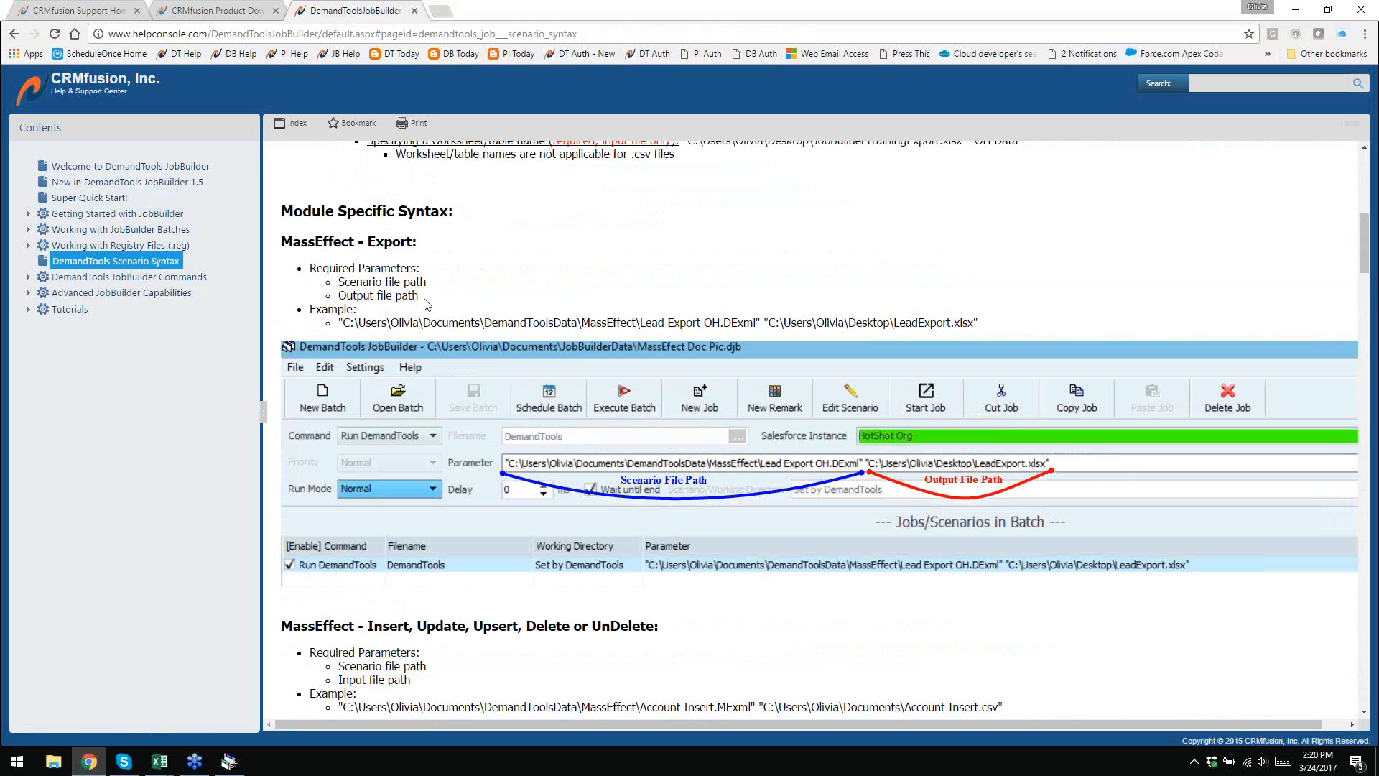
{"action": "left_click_drag", "start_coordinate": [419, 296], "coordinate": [333, 295]}
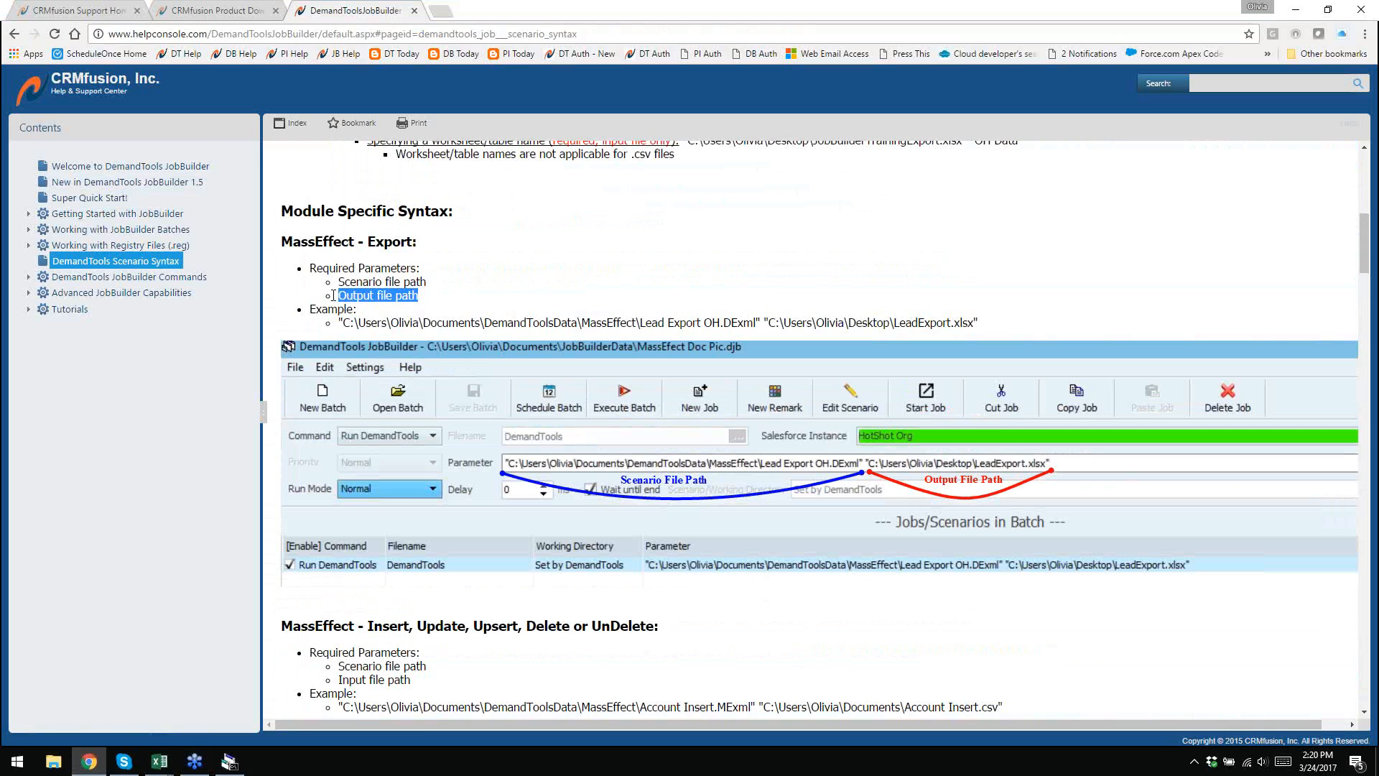
{"action": "left_click", "coordinate": [461, 289]}
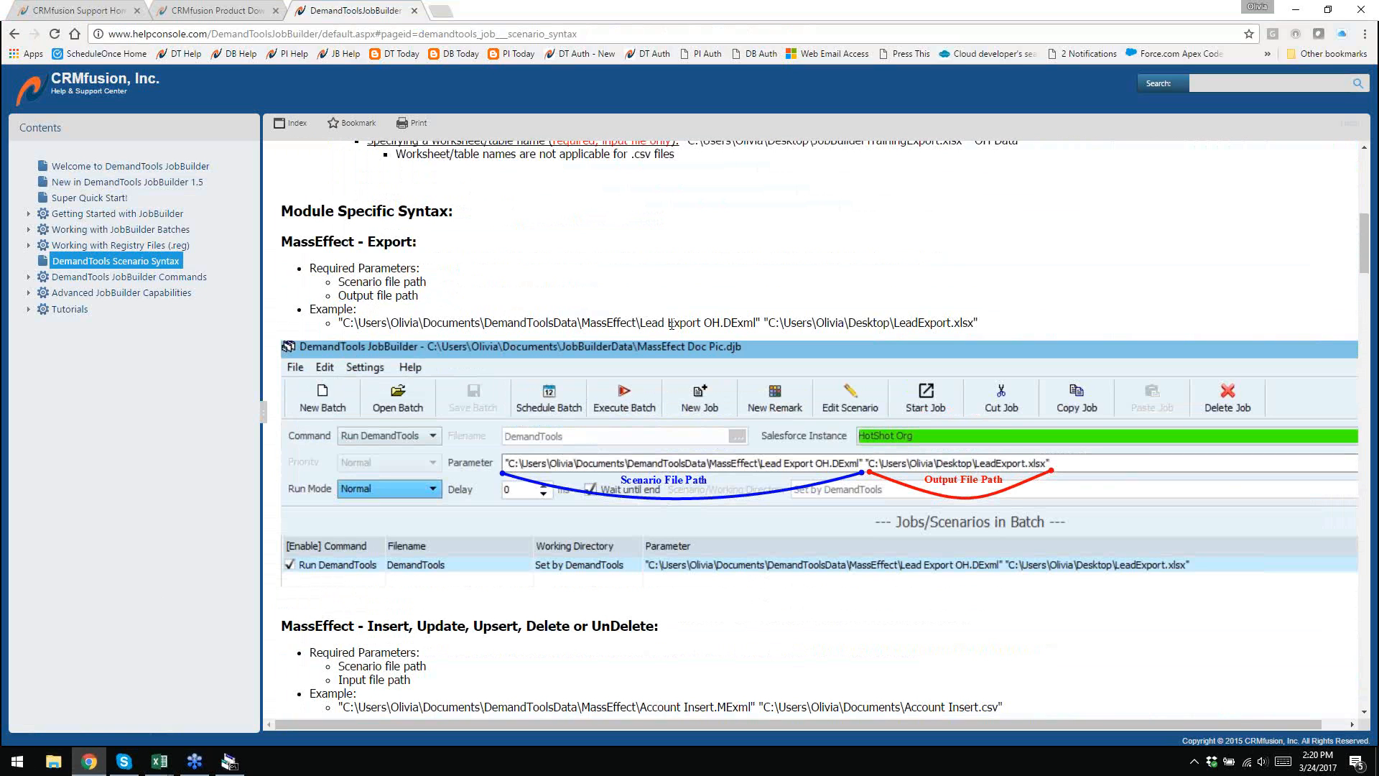
- Scroll to the file path notes and highlight the worksheet-name example
{"action": "scroll", "coordinate": [963, 316], "scroll_direction": "up", "scroll_amount": 3}
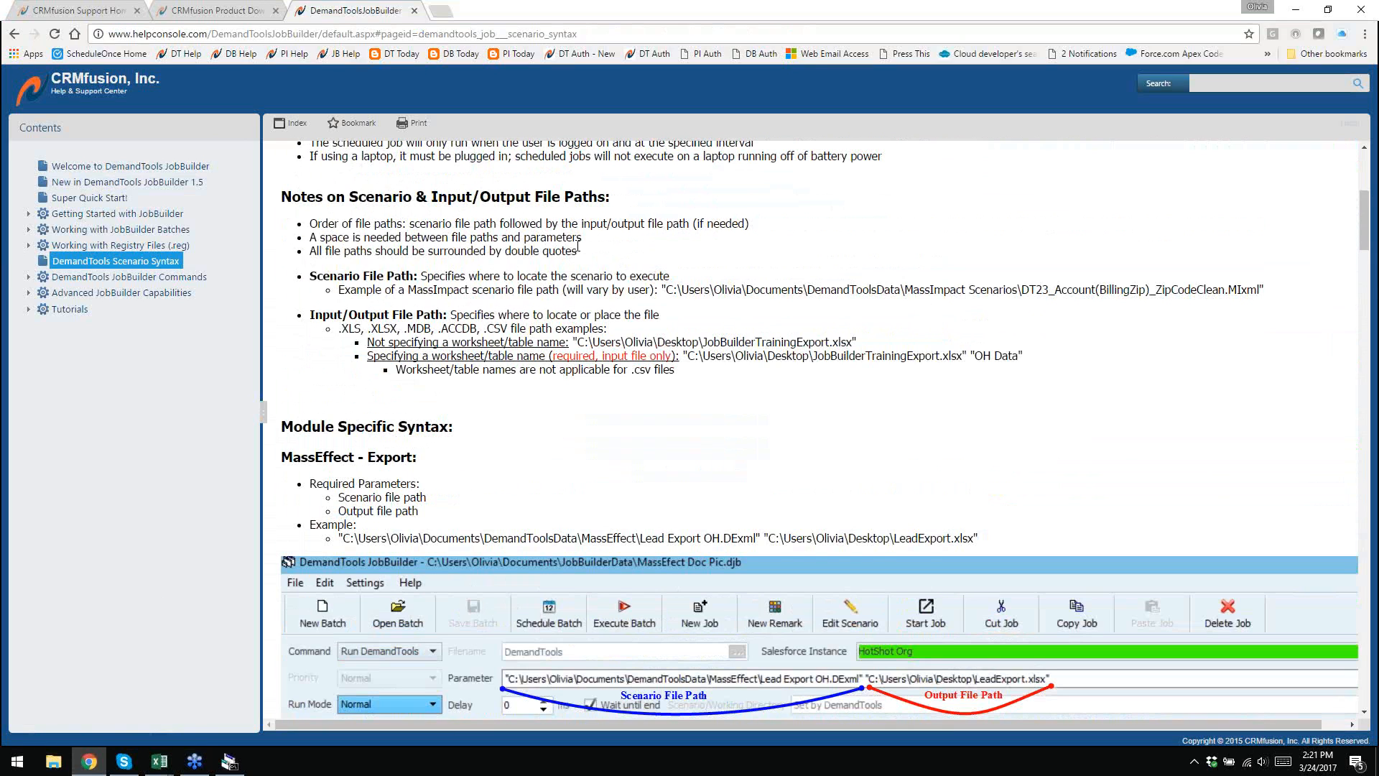
{"action": "scroll", "coordinate": [614, 492], "scroll_direction": "down", "scroll_amount": 3}
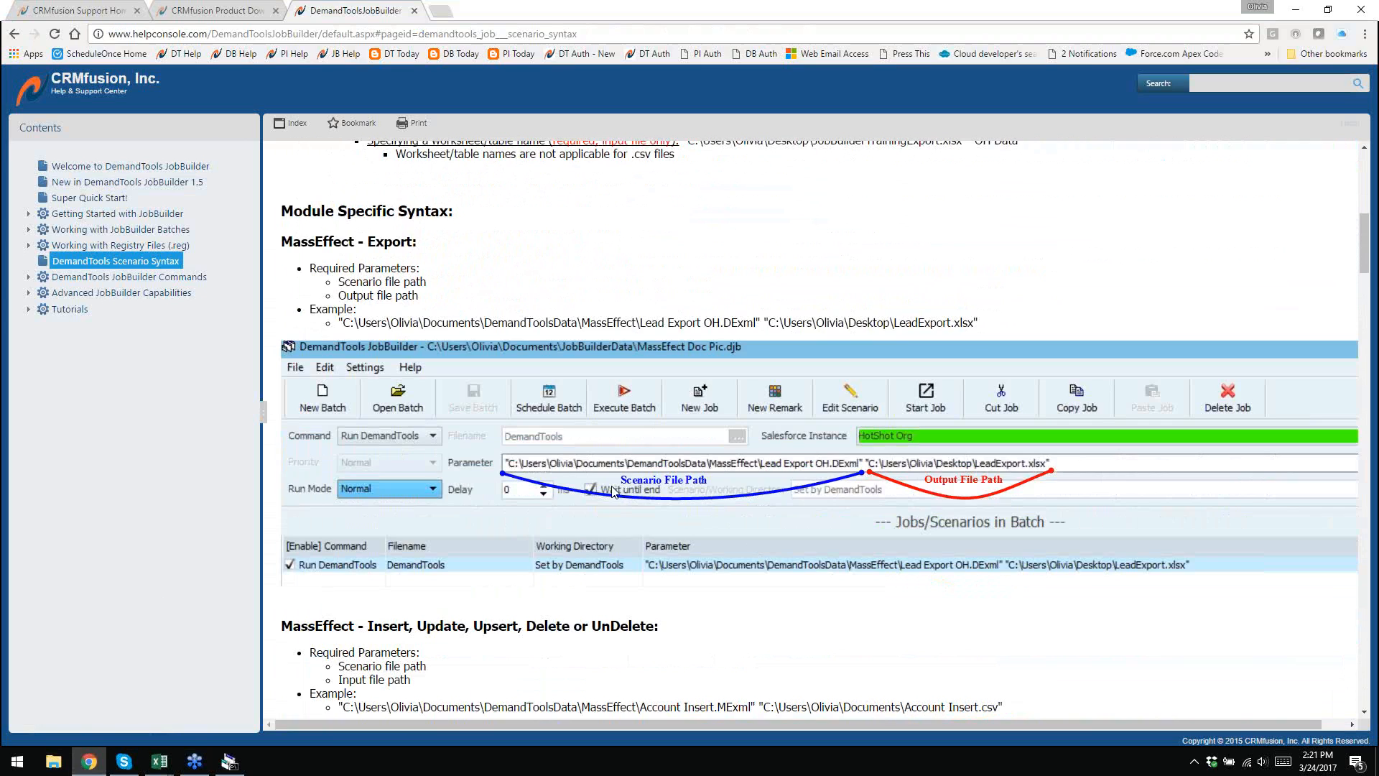
{"action": "scroll", "coordinate": [613, 492], "scroll_direction": "up", "scroll_amount": 3}
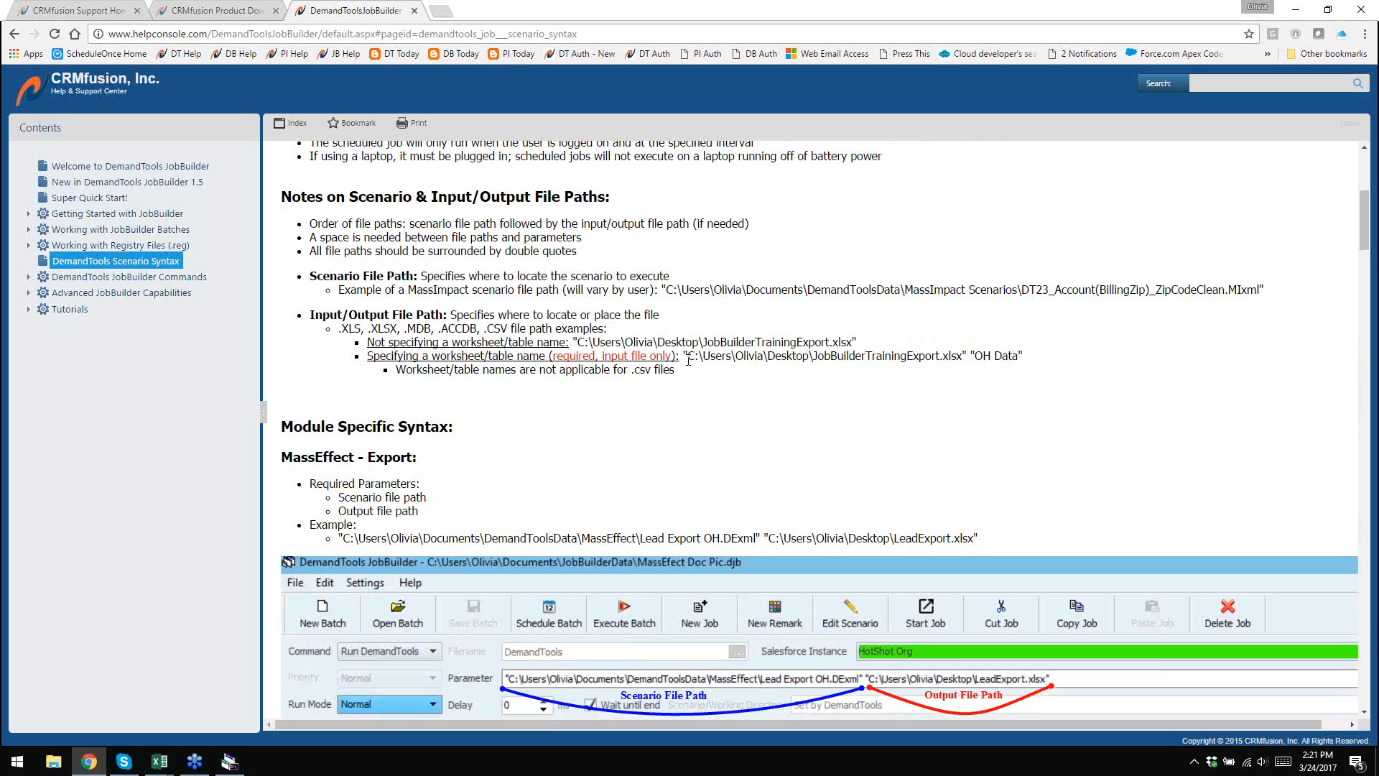
{"action": "left_click_drag", "start_coordinate": [688, 360], "coordinate": [1021, 354]}
{"action": "left_click", "coordinate": [678, 377]}
{"action": "scroll", "coordinate": [565, 401], "scroll_direction": "down", "scroll_amount": 1}
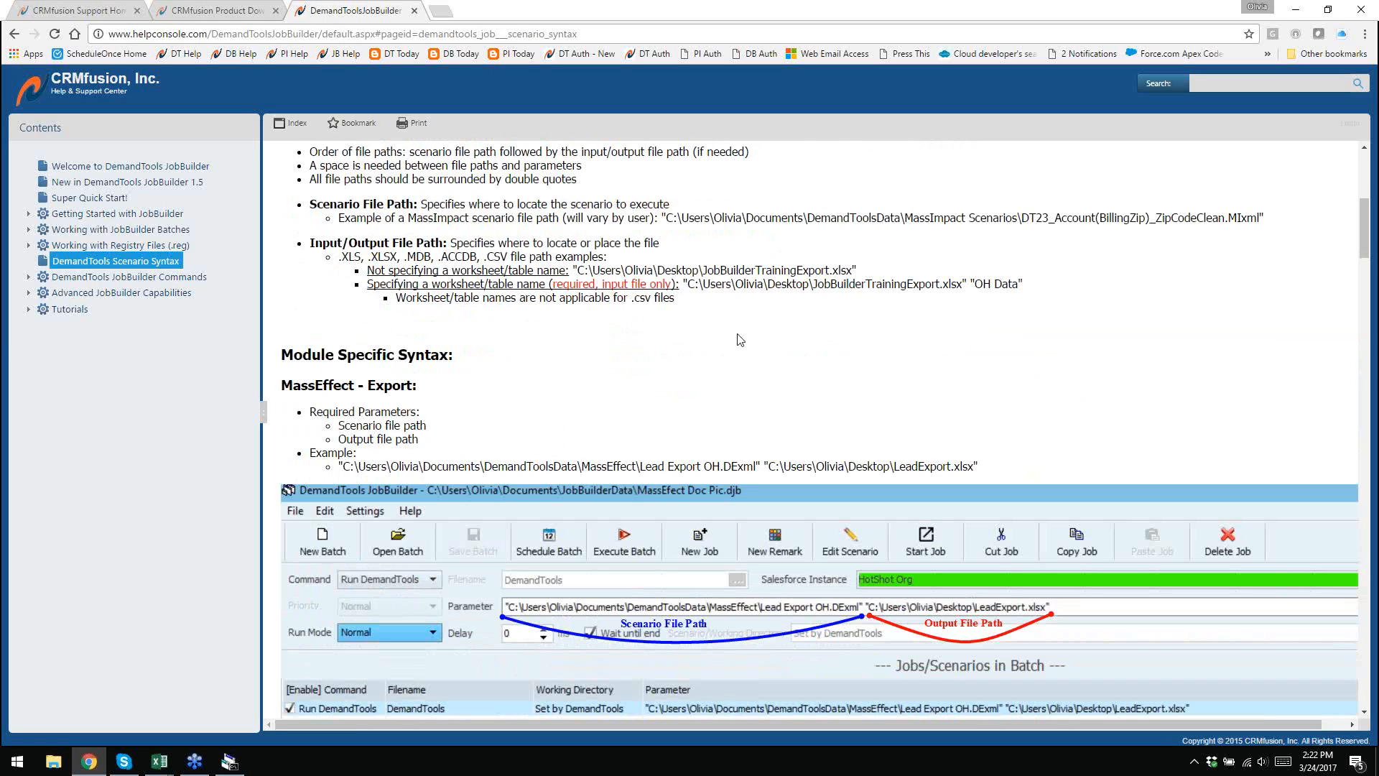
- Set the second job's parameter to the MassEffect scenario 'Lead Export OH.DExml'
{"action": "left_click", "coordinate": [229, 761]}
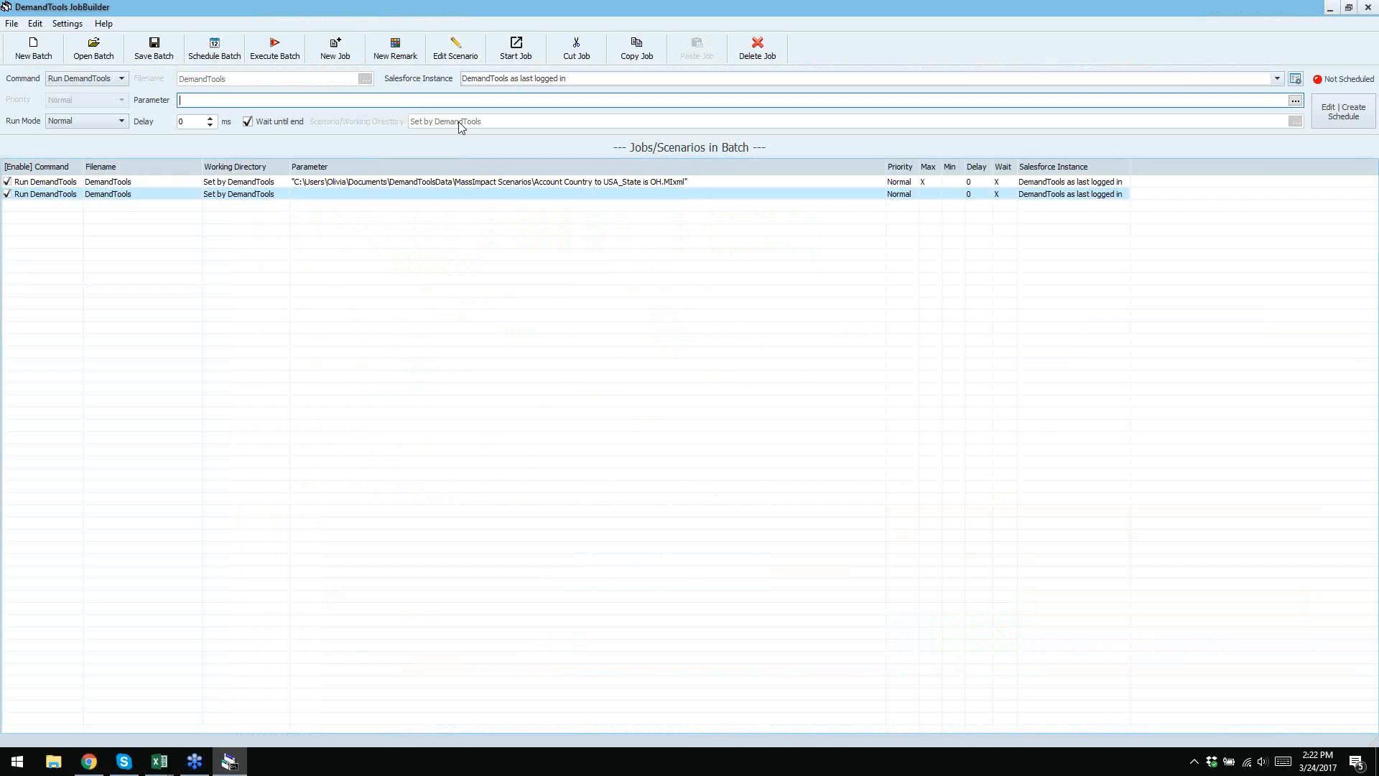
{"action": "left_click", "coordinate": [1295, 101]}
{"action": "double_click", "coordinate": [852, 354]}
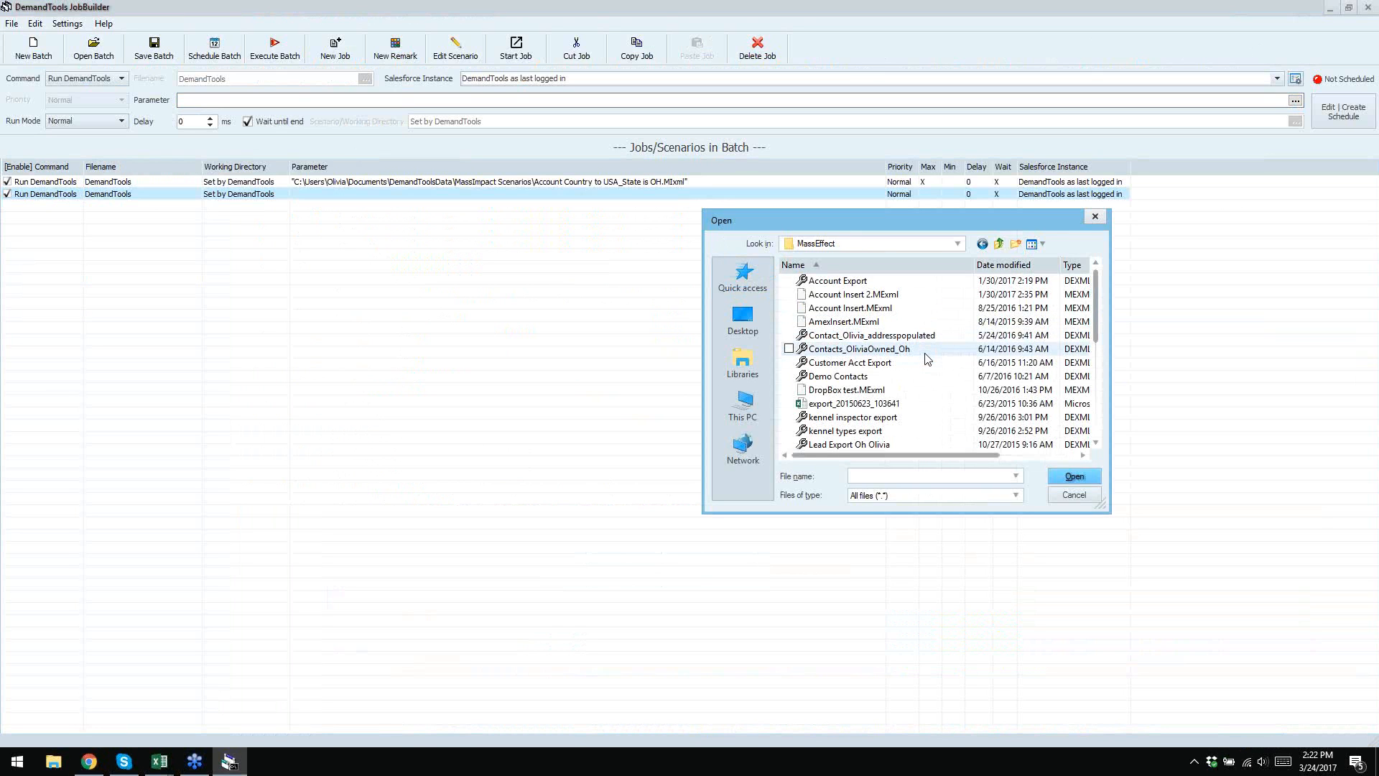
{"action": "scroll", "coordinate": [927, 359], "scroll_direction": "down", "scroll_amount": 1}
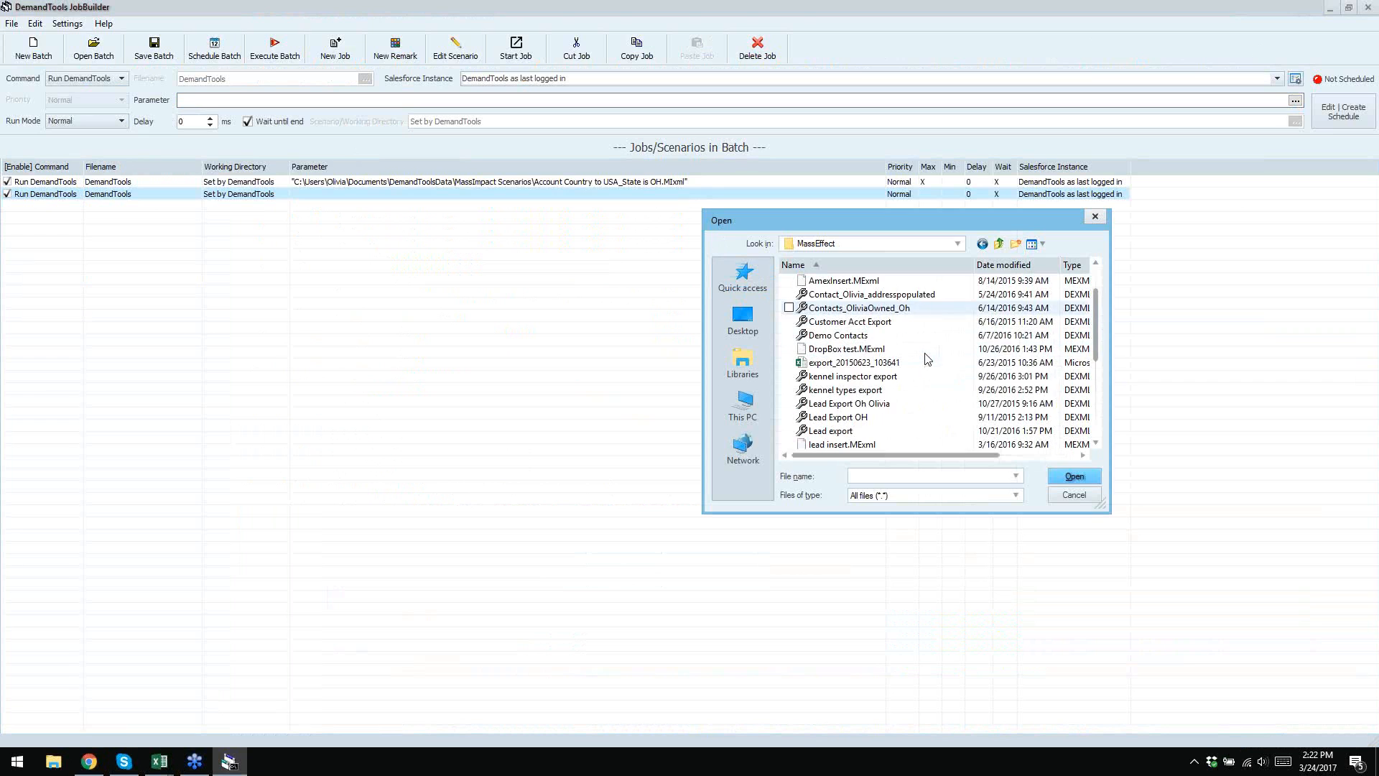
{"action": "double_click", "coordinate": [868, 416]}
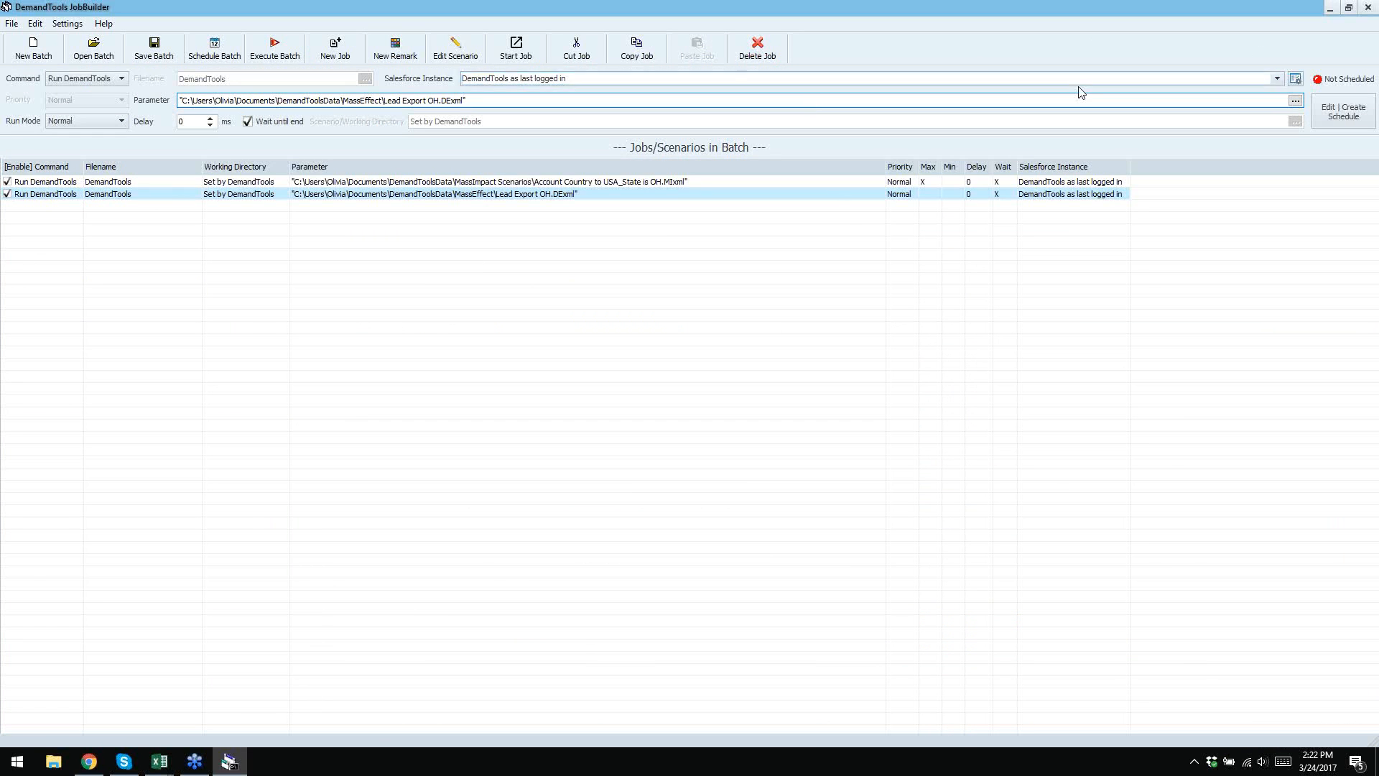
- Append the Desktop accts workbook to the parameter as the export's output file
{"action": "left_click", "coordinate": [1295, 101]}
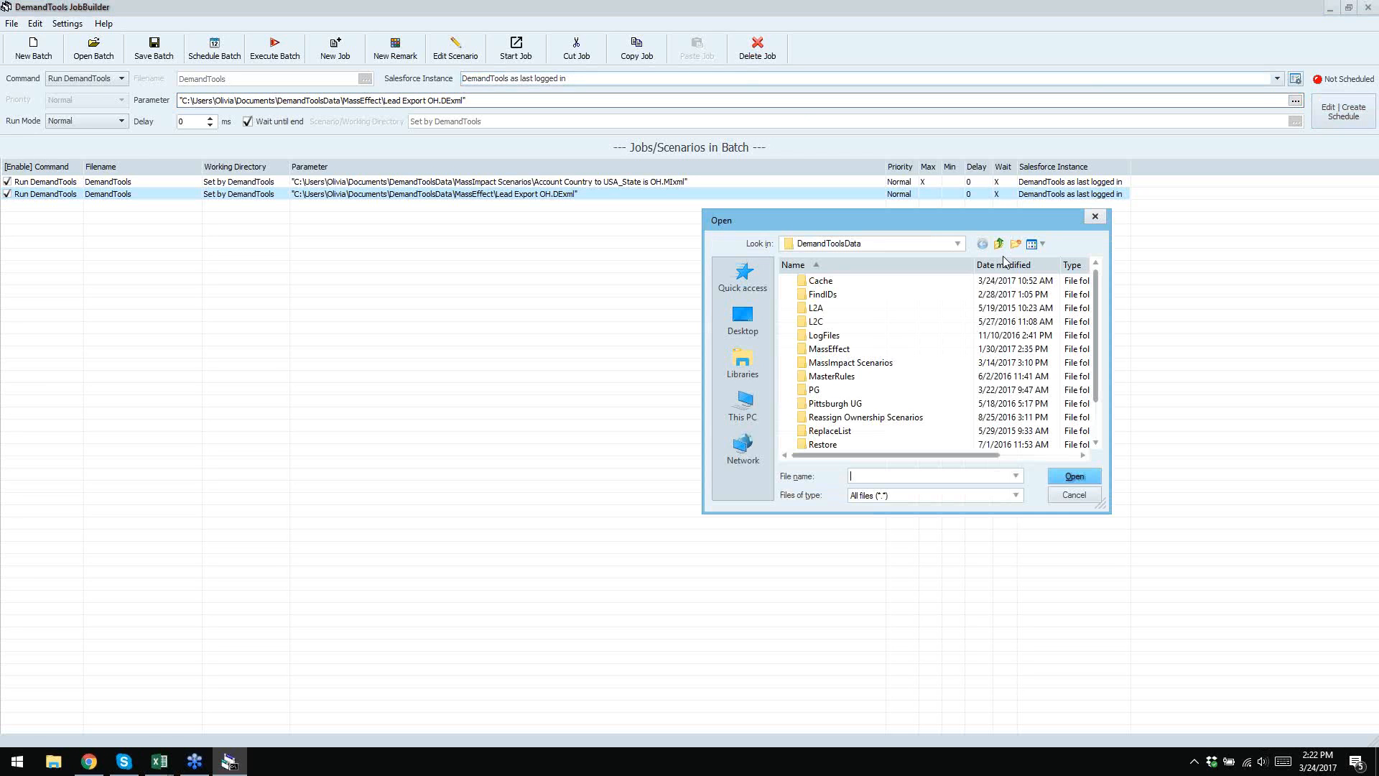
{"action": "left_click", "coordinate": [736, 328]}
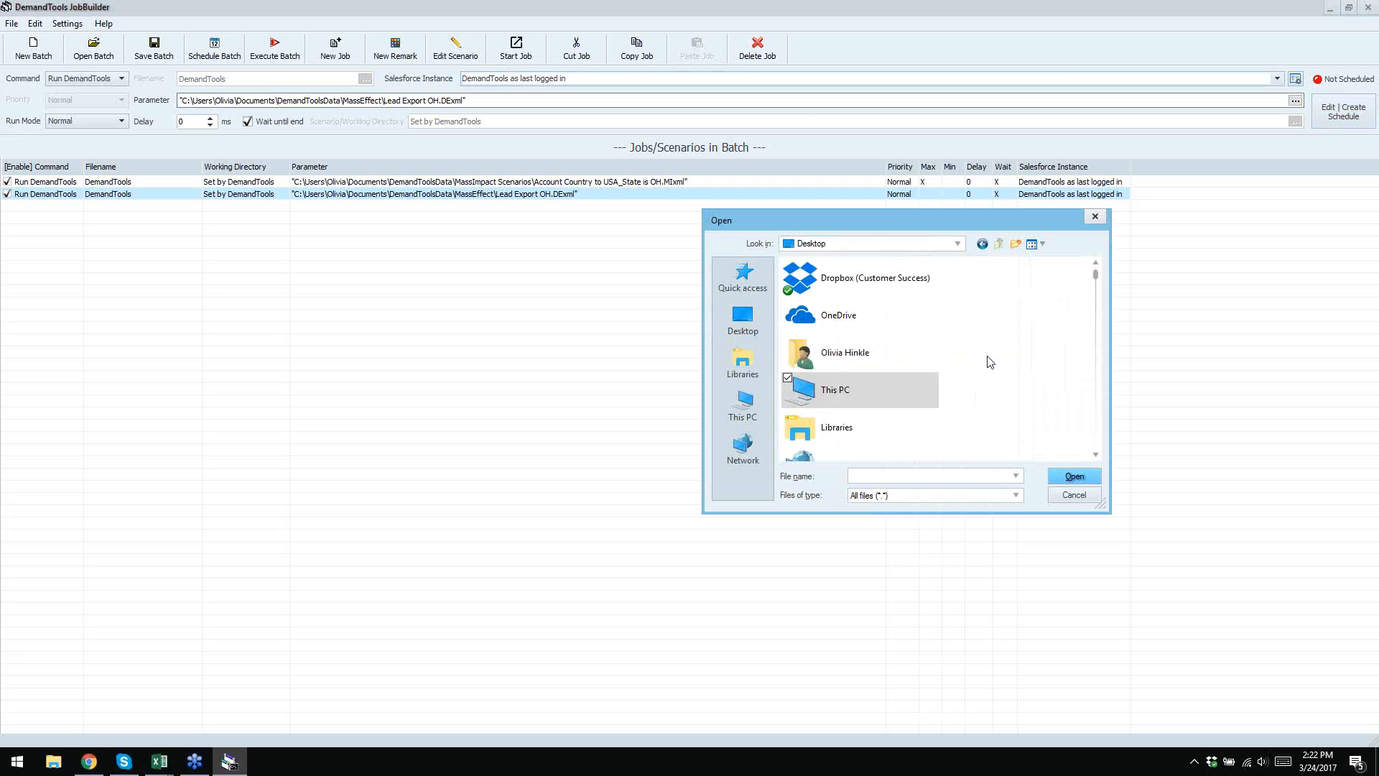
{"action": "scroll", "coordinate": [991, 348], "scroll_direction": "down", "scroll_amount": 3}
{"action": "scroll", "coordinate": [991, 349], "scroll_direction": "down", "scroll_amount": 8}
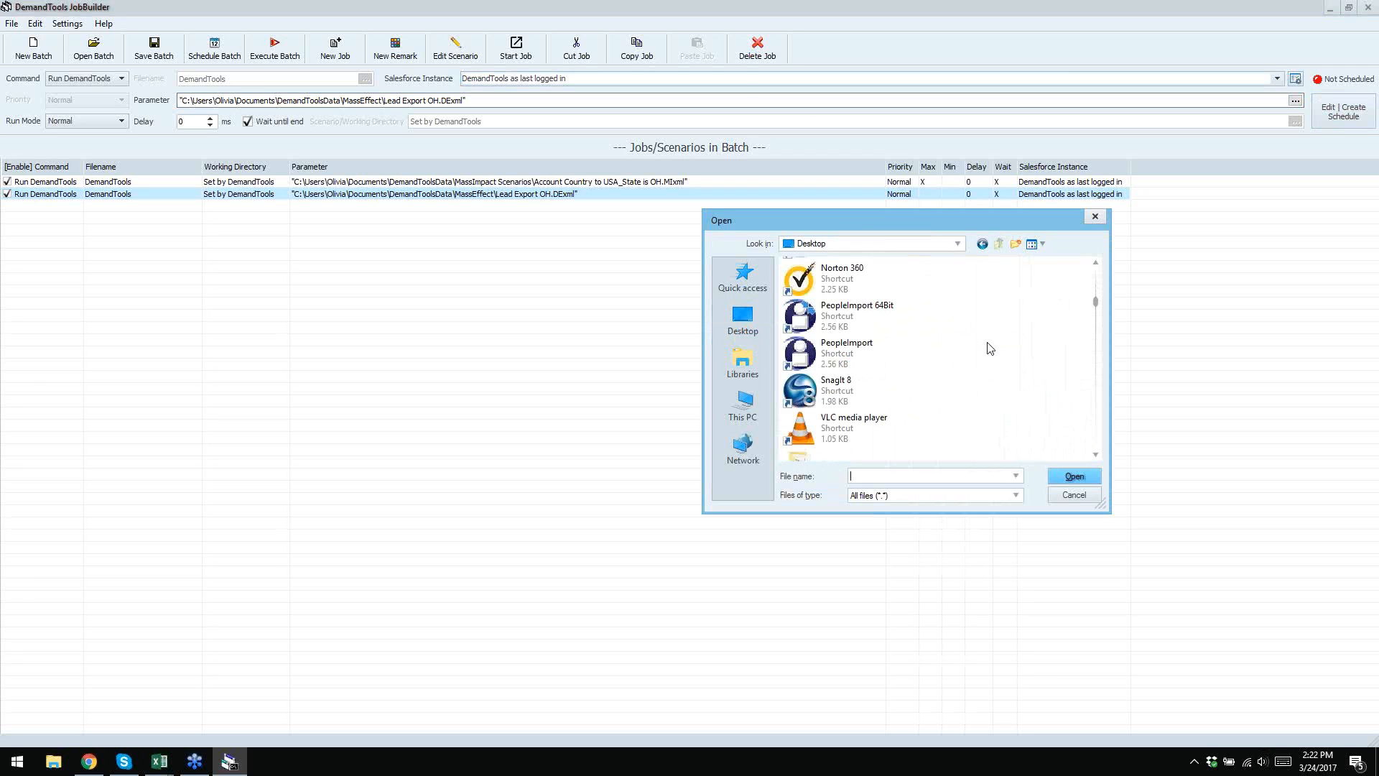
{"action": "scroll", "coordinate": [991, 348], "scroll_direction": "down", "scroll_amount": 5}
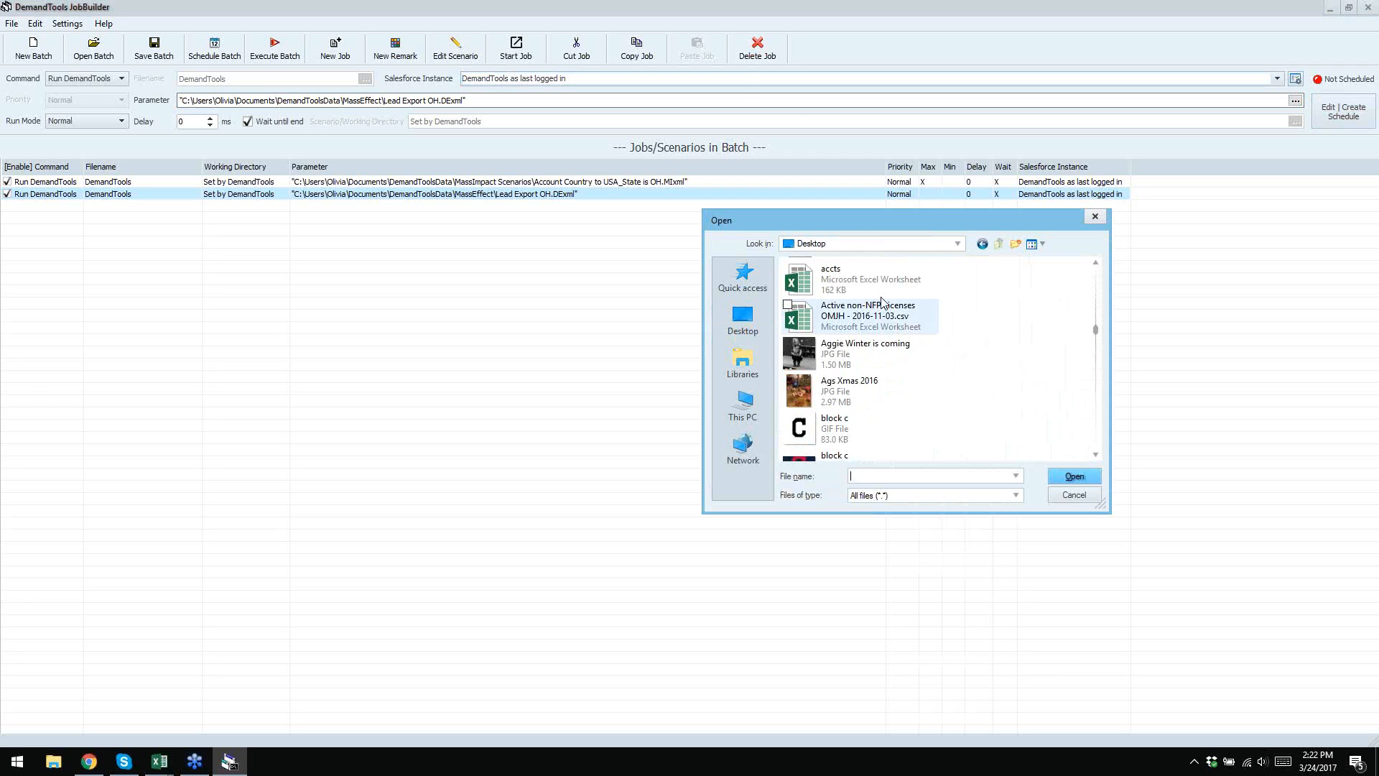
{"action": "left_click", "coordinate": [846, 283]}
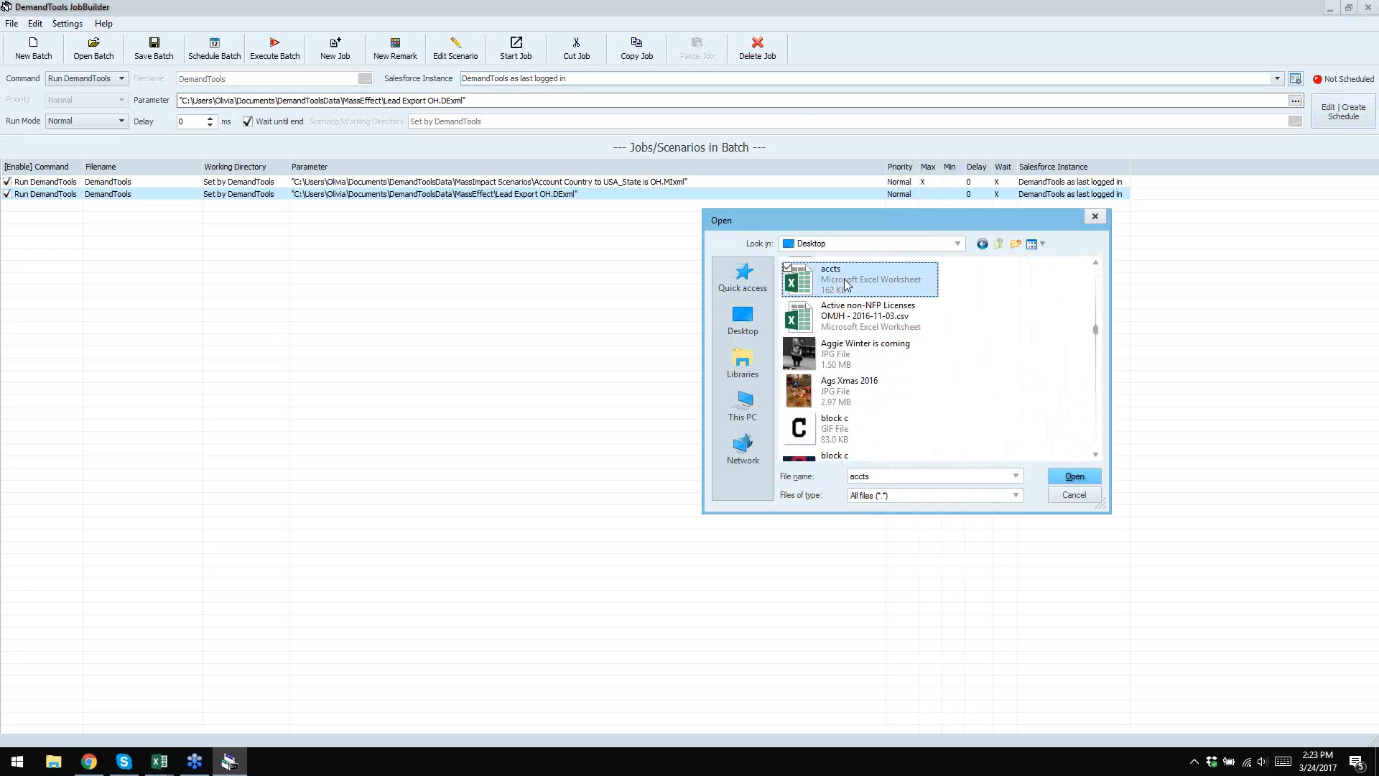
{"action": "left_click", "coordinate": [1074, 476]}
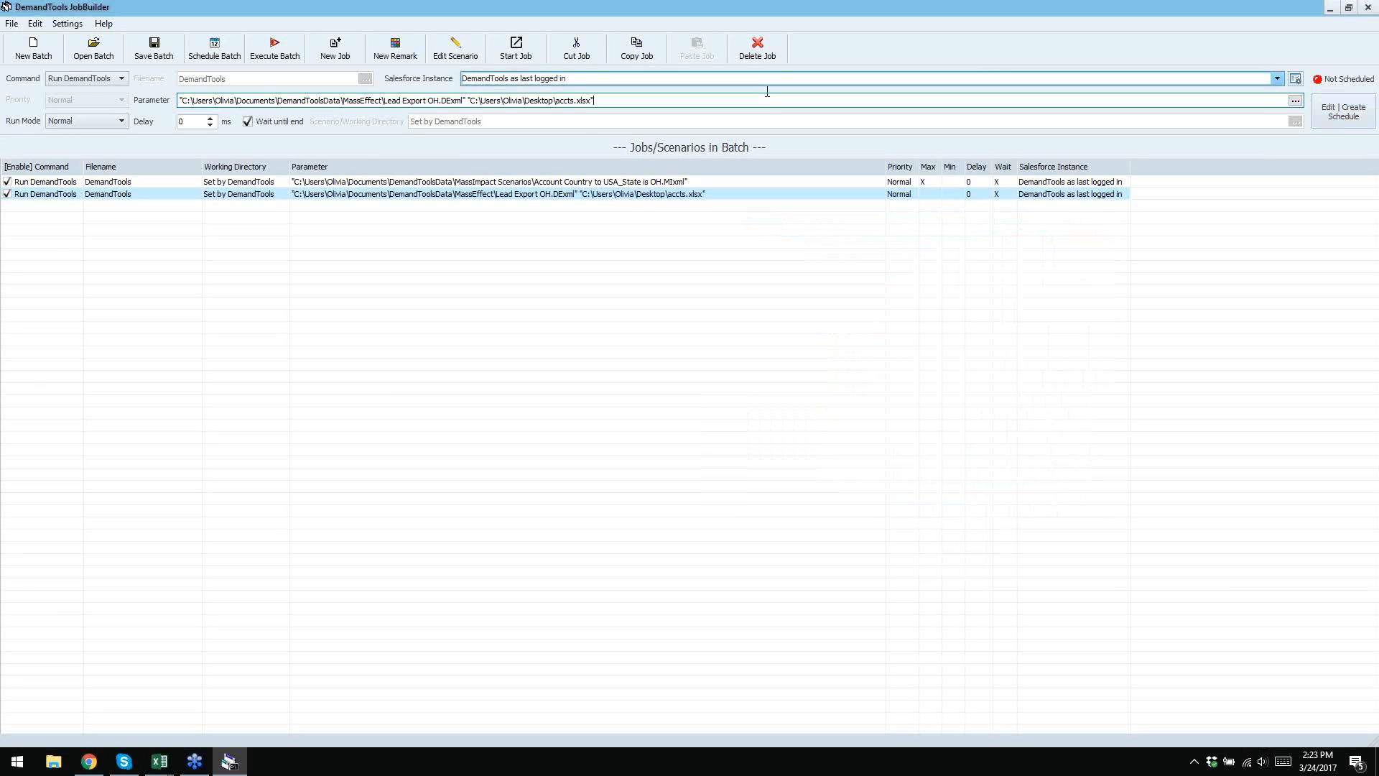
- Rename the output file in the parameter from accts to LeadExport.xlsx
{"action": "left_click", "coordinate": [574, 101]}
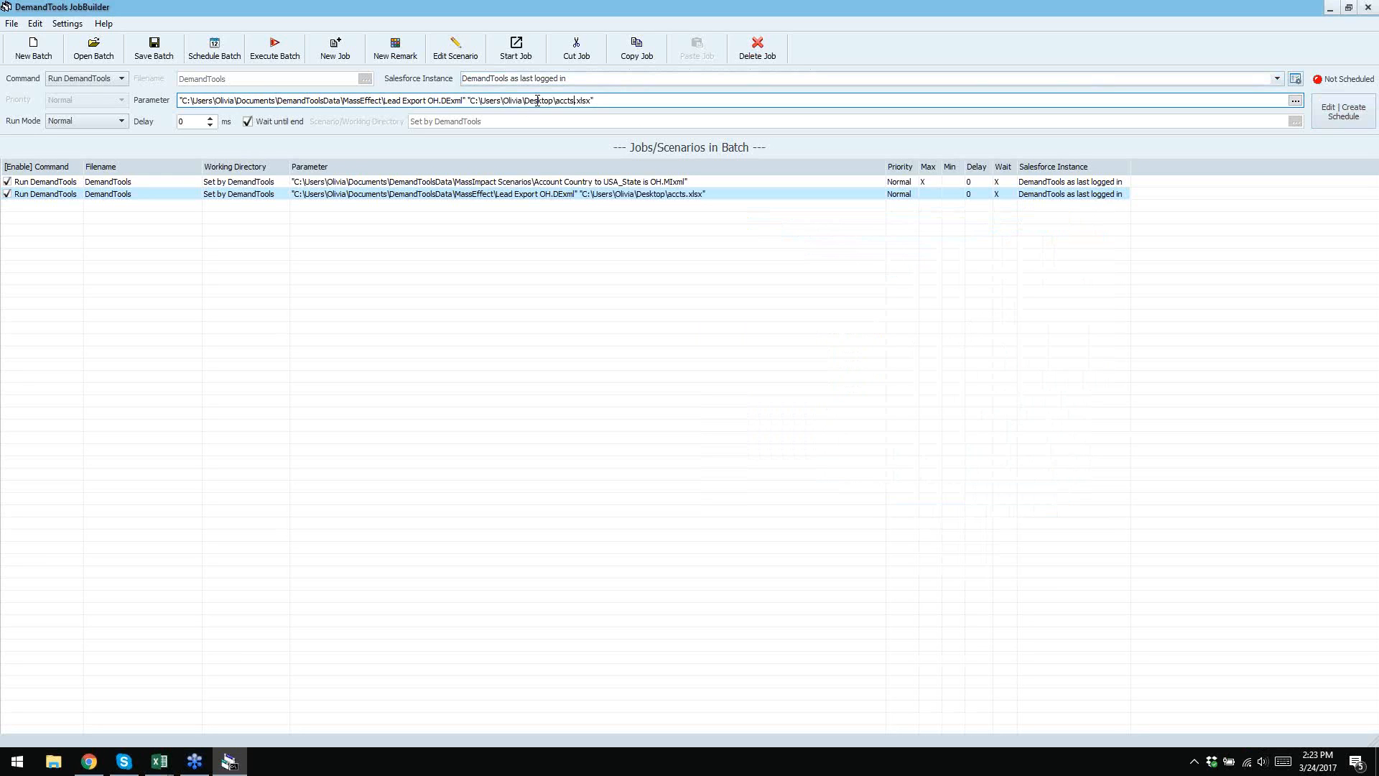
{"action": "left_click_drag", "start_coordinate": [471, 100], "coordinate": [553, 101]}
{"action": "left_click", "coordinate": [576, 102]}
{"action": "key", "text": "BackSpace"}
{"action": "key", "text": "BackSpace"}
{"action": "key", "text": "BackSpace"}
{"action": "key", "text": "BackSpace"}
{"action": "key", "text": "BackSpace"}
{"action": "type", "text": "LeadExport"}
{"action": "left_click", "coordinate": [666, 100]}
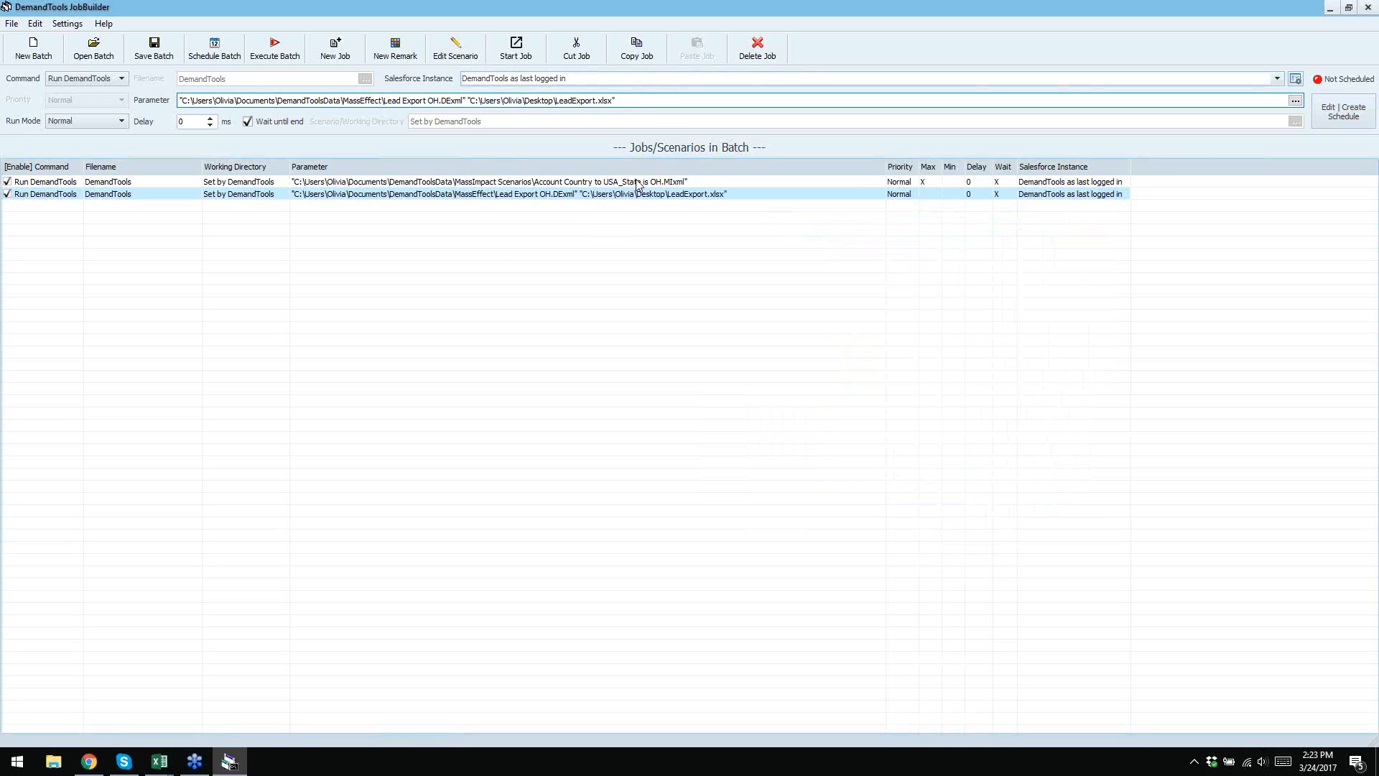
- Move the Account Country job down one row so the Lead Export OH job runs first
{"action": "mouse_move", "coordinate": [546, 182]}
{"action": "left_mouse_down"}
{"action": "mouse_move", "coordinate": [549, 211]}
{"action": "mouse_move", "coordinate": [542, 198]}
{"action": "left_mouse_up"}
{"action": "left_click", "coordinate": [544, 194]}
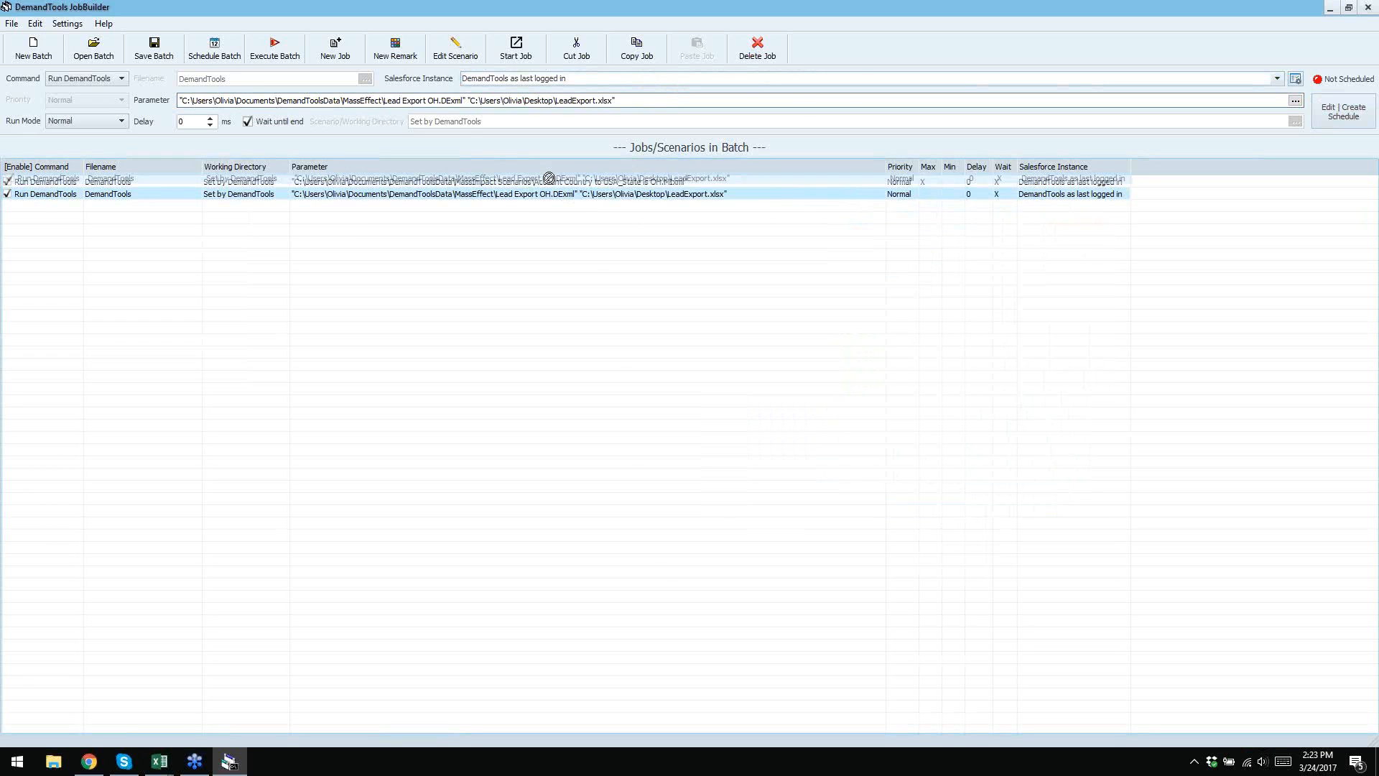
{"action": "left_click", "coordinate": [702, 245]}
{"action": "left_click_drag", "start_coordinate": [645, 193], "coordinate": [462, 210]}
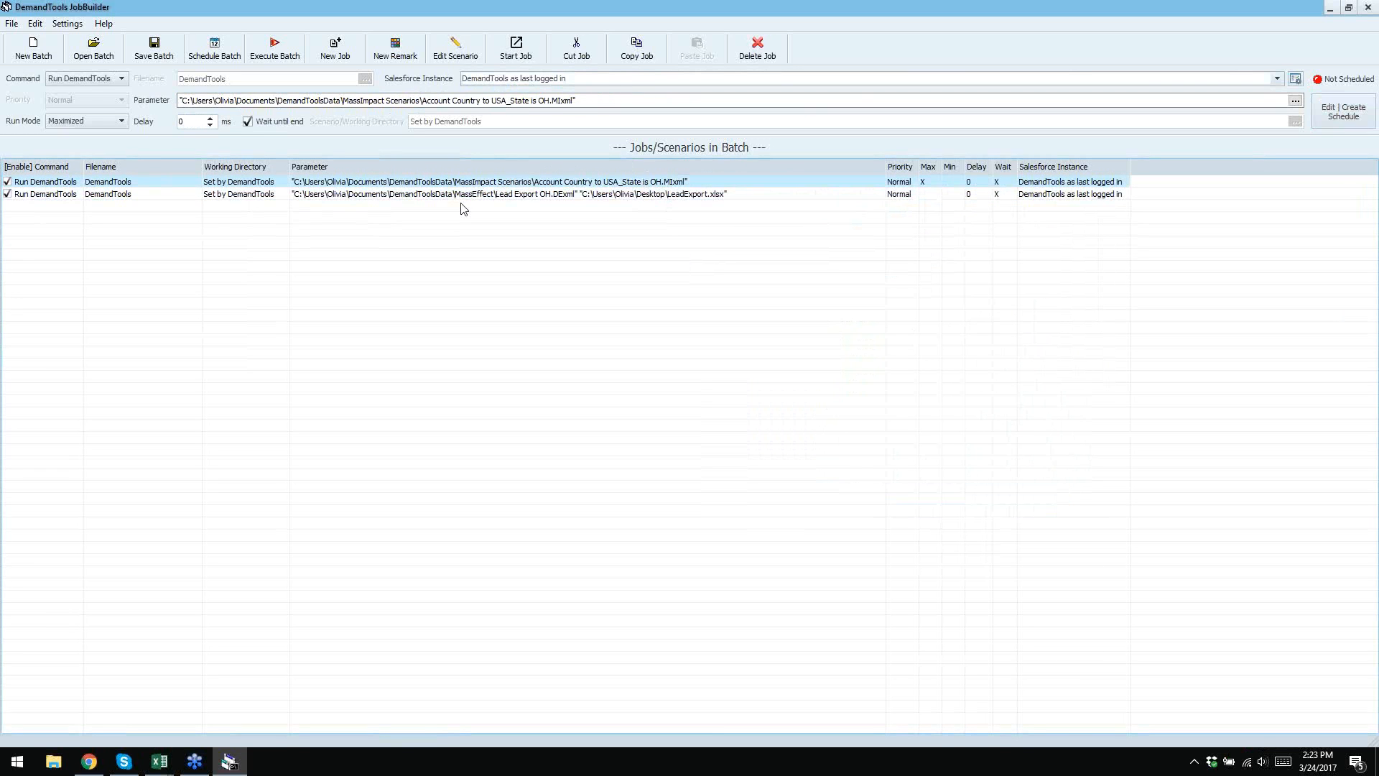
{"action": "right_click", "coordinate": [388, 185]}
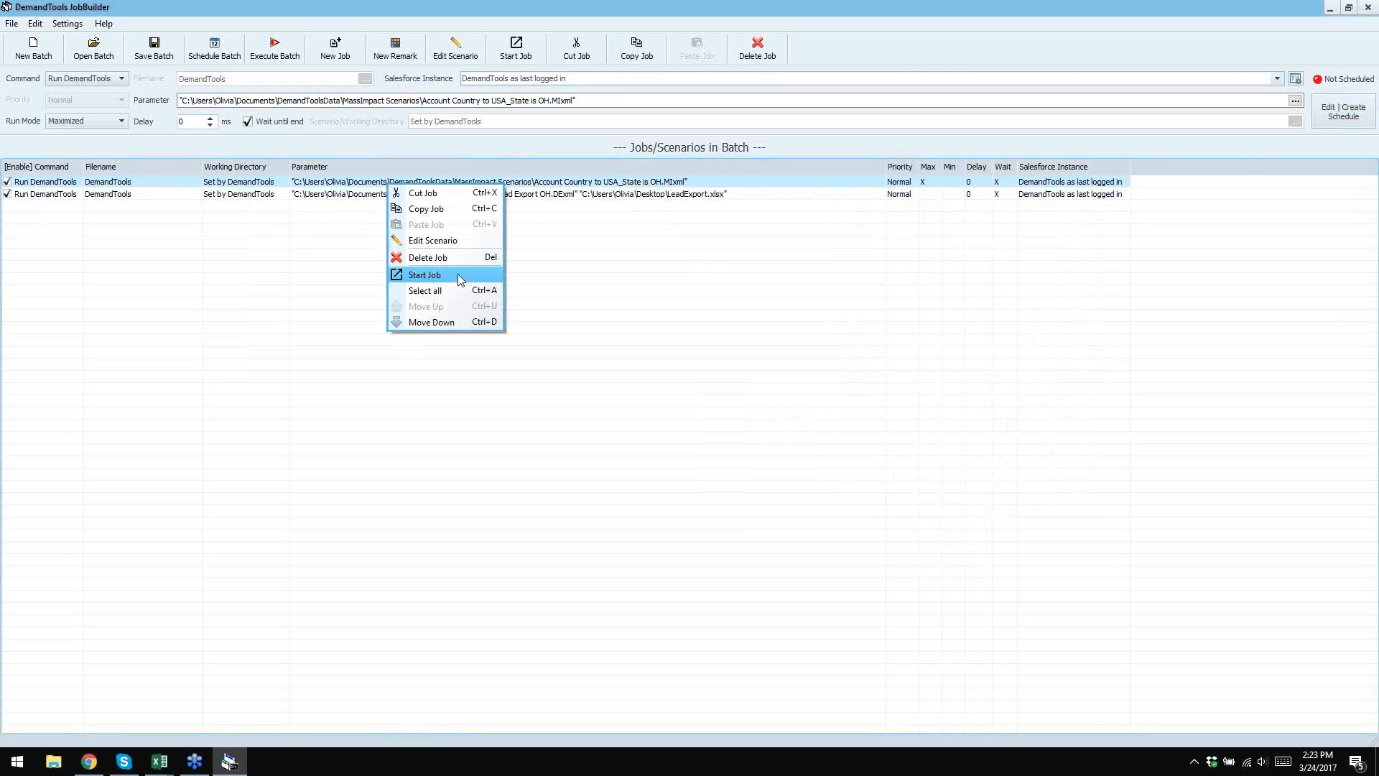
{"action": "left_click", "coordinate": [431, 322]}
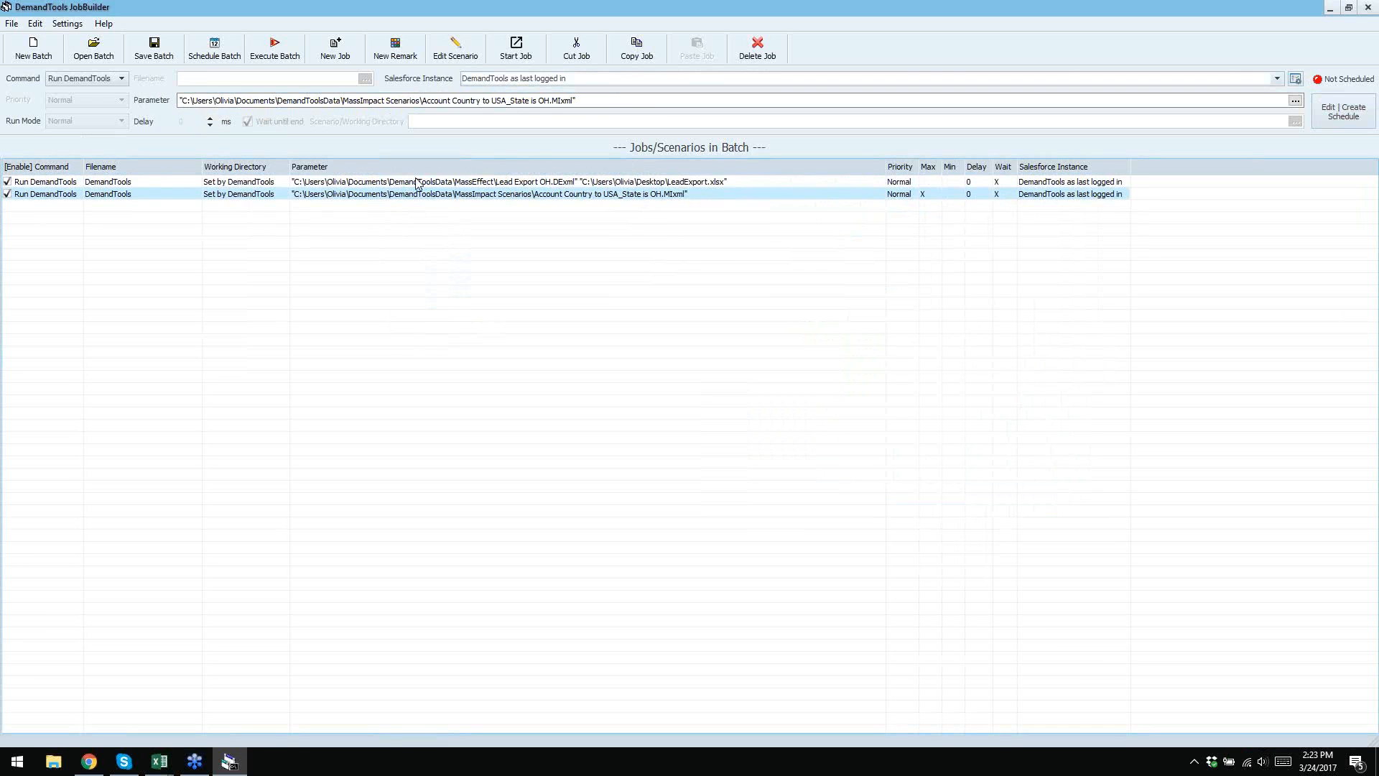
{"action": "right_click", "coordinate": [416, 181]}
{"action": "right_click", "coordinate": [388, 194]}
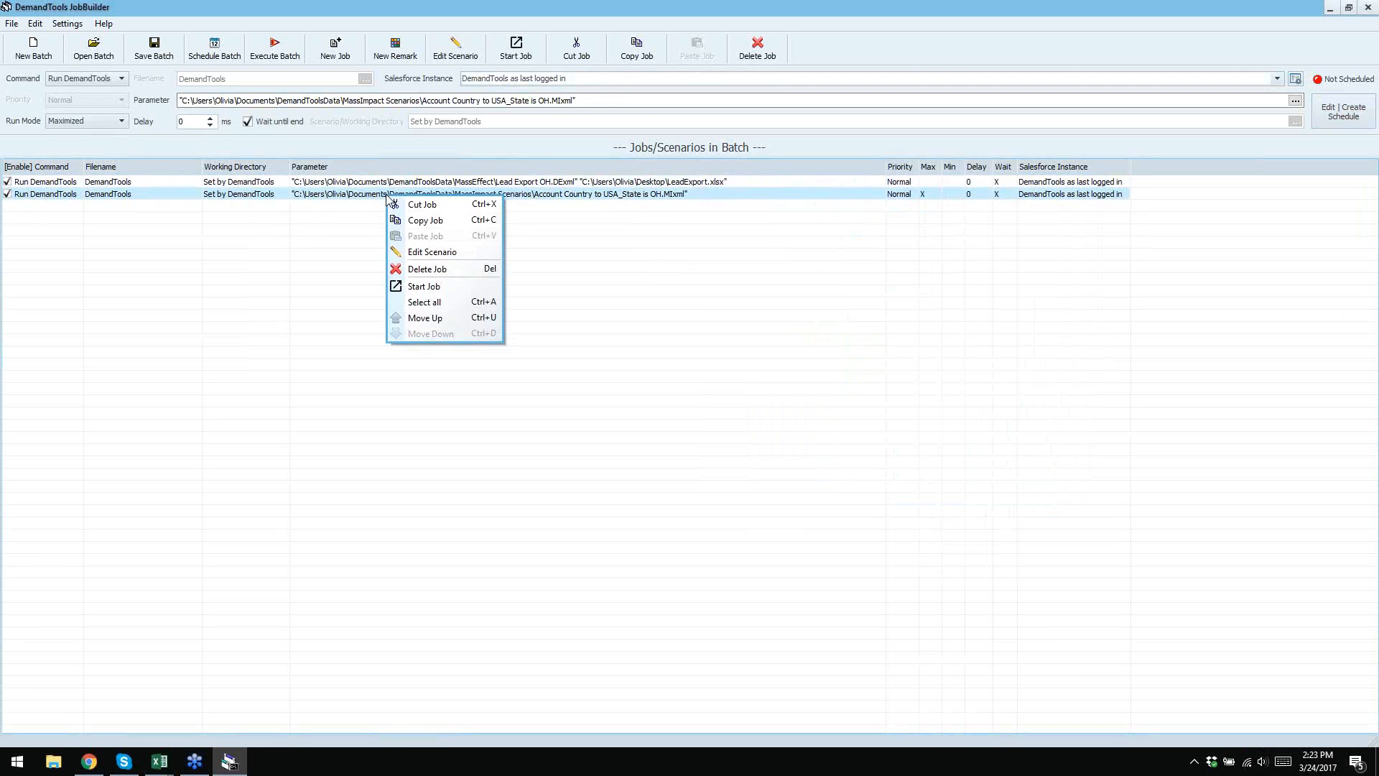
{"action": "left_click", "coordinate": [595, 295]}
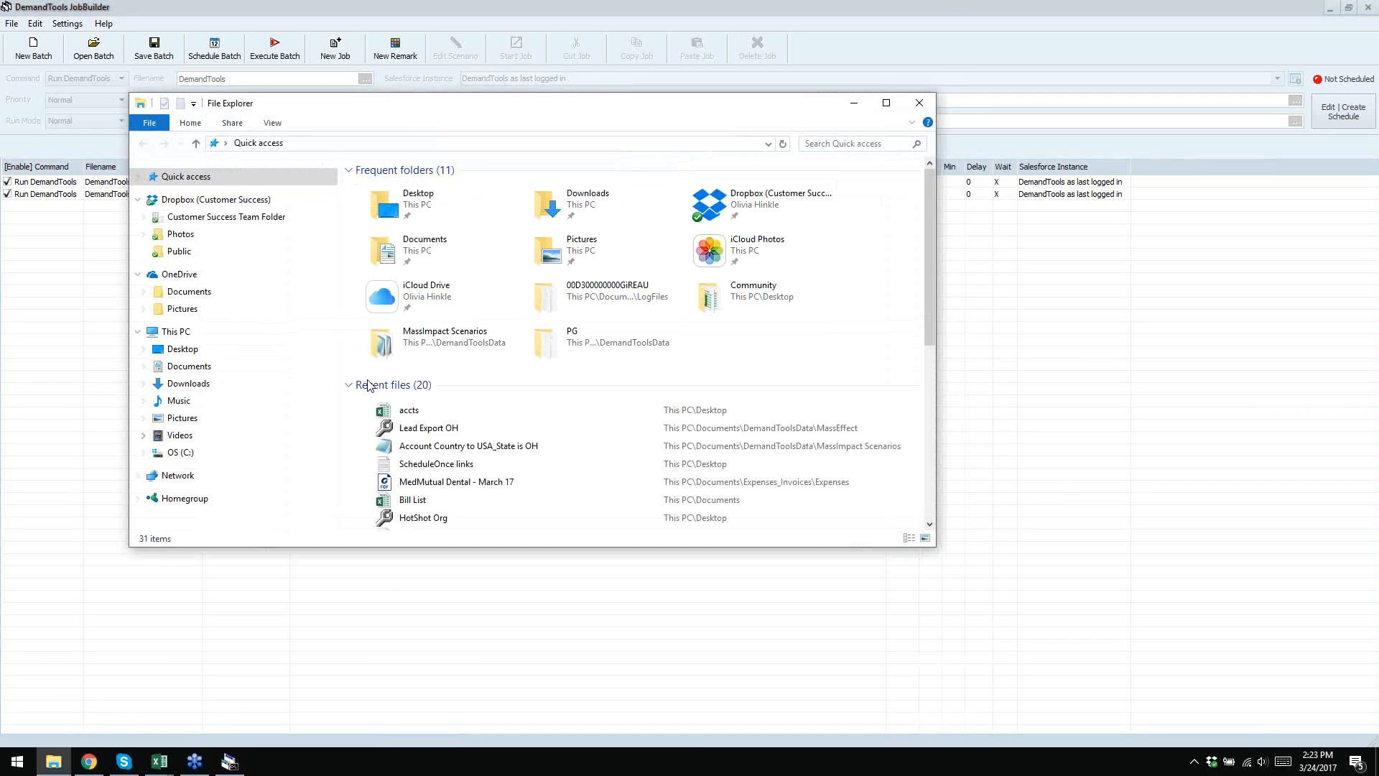
- Browse File Explorer to Documents > DemandToolsData > MassImpact Scenarios
{"action": "double_click", "coordinate": [409, 250]}
{"action": "double_click", "coordinate": [407, 250]}
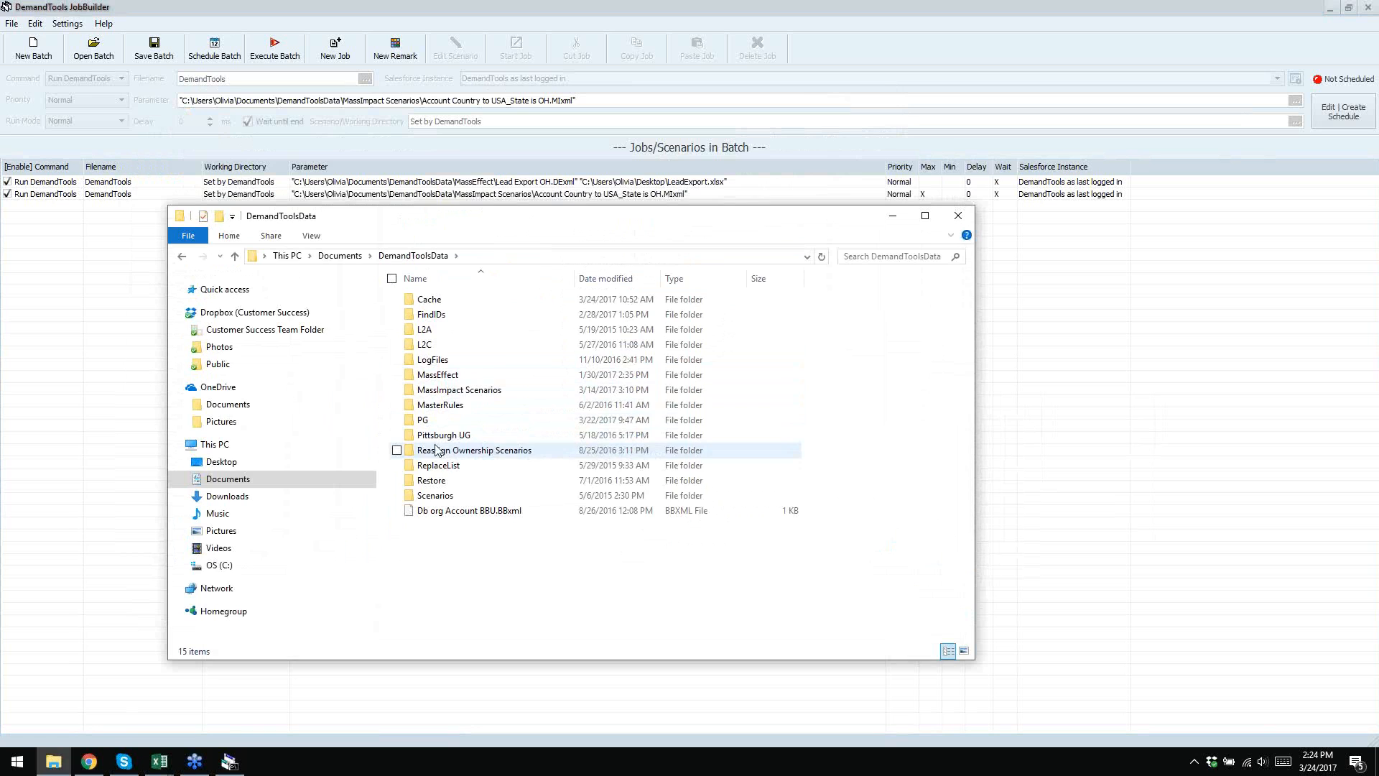
{"action": "double_click", "coordinate": [452, 390]}
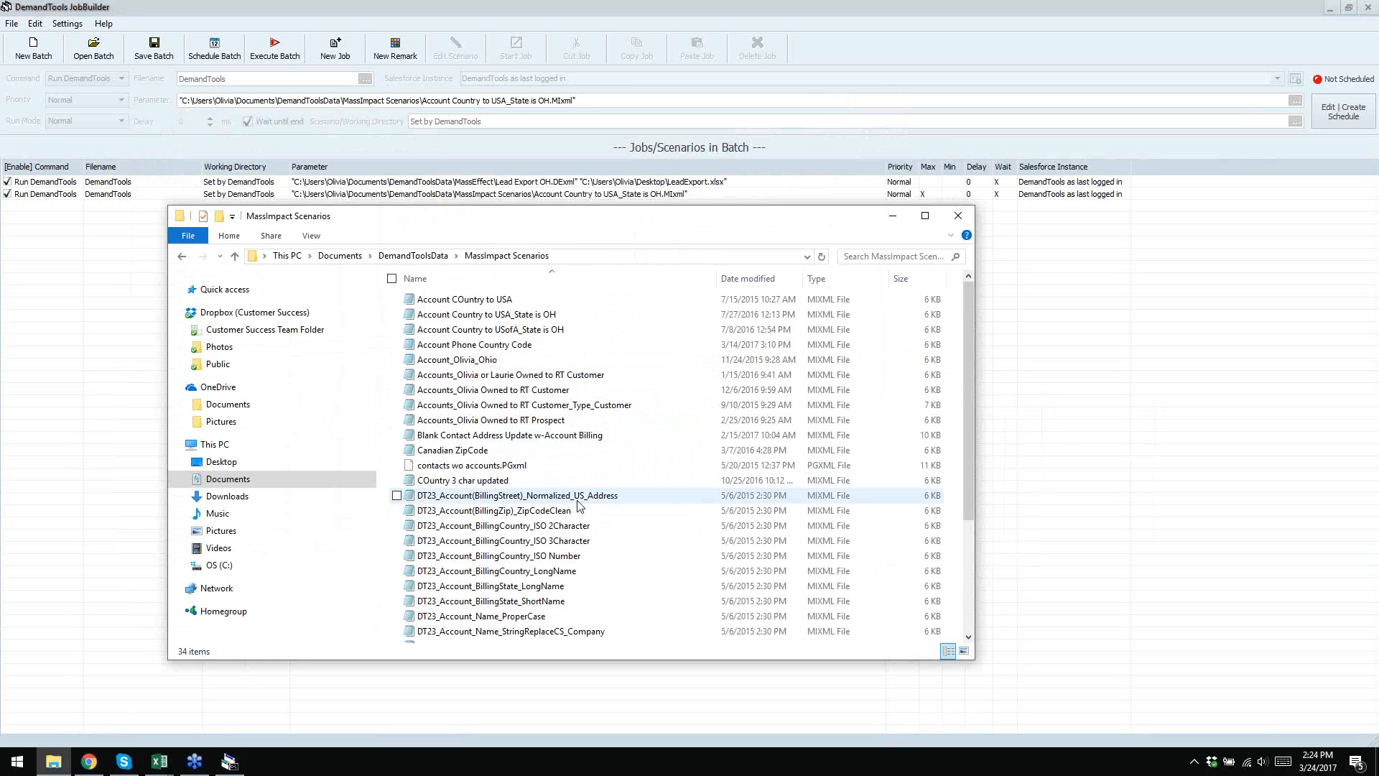
{"action": "scroll", "coordinate": [614, 462], "scroll_direction": "down", "scroll_amount": 1}
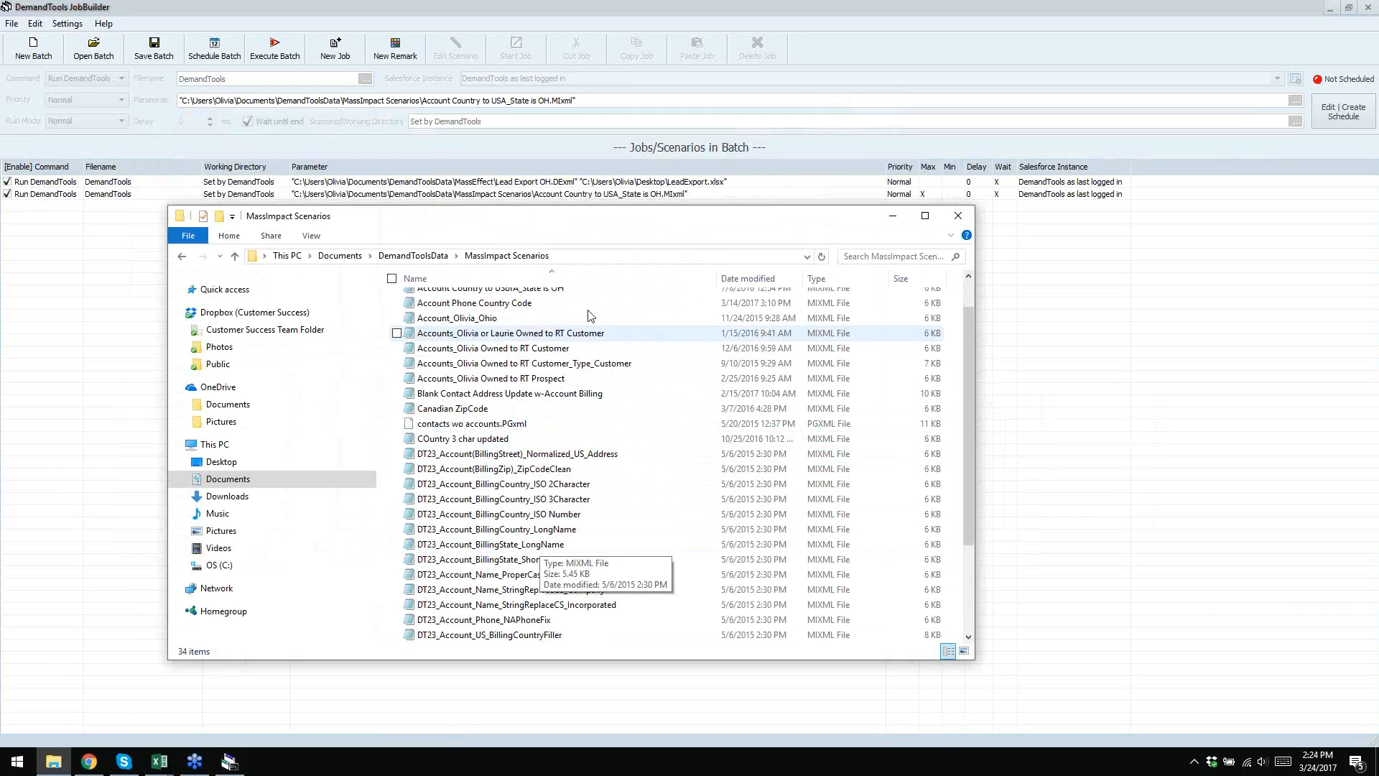
- Drag DT23_Account_BillingState_LongName into the job grid as a third job, then close Explorer
{"action": "left_click_drag", "start_coordinate": [589, 223], "coordinate": [596, 266]}
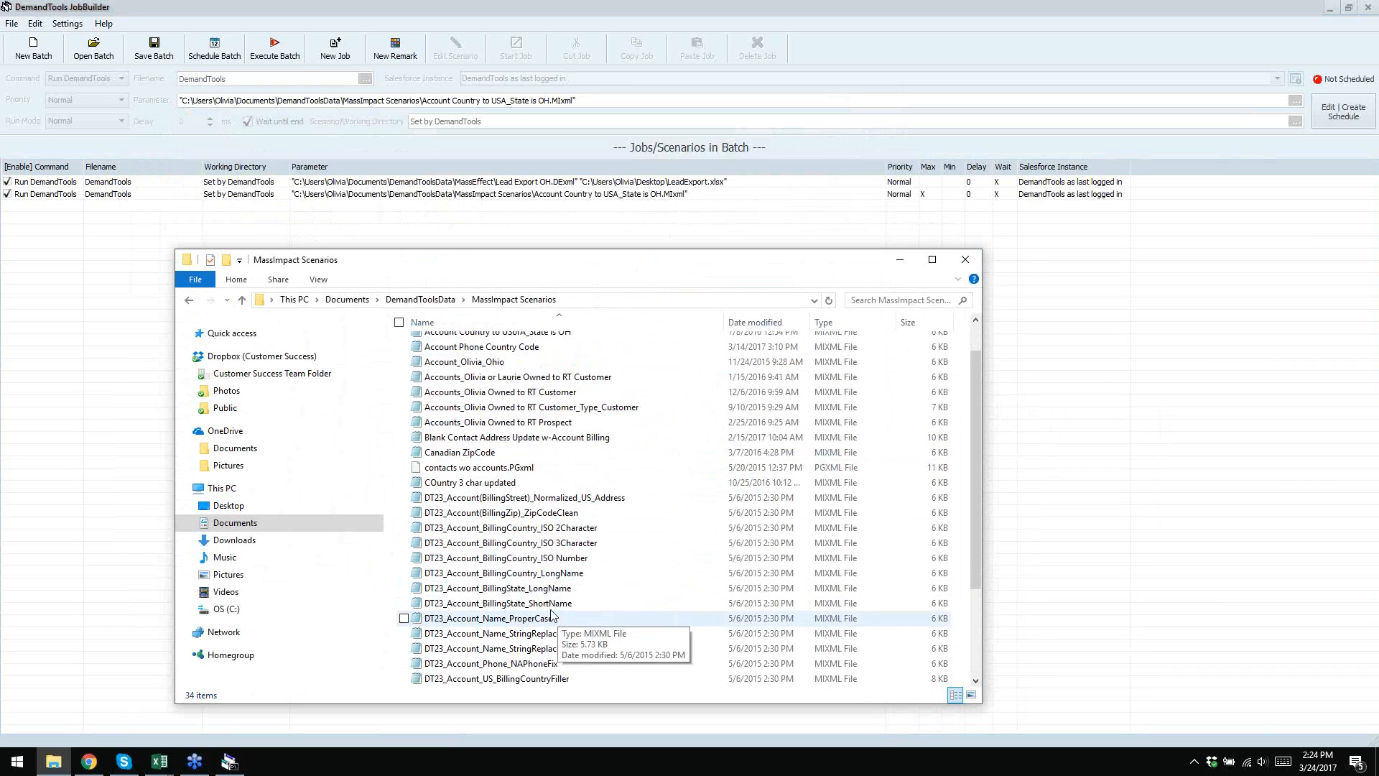
{"action": "left_click_drag", "start_coordinate": [554, 588], "coordinate": [466, 203]}
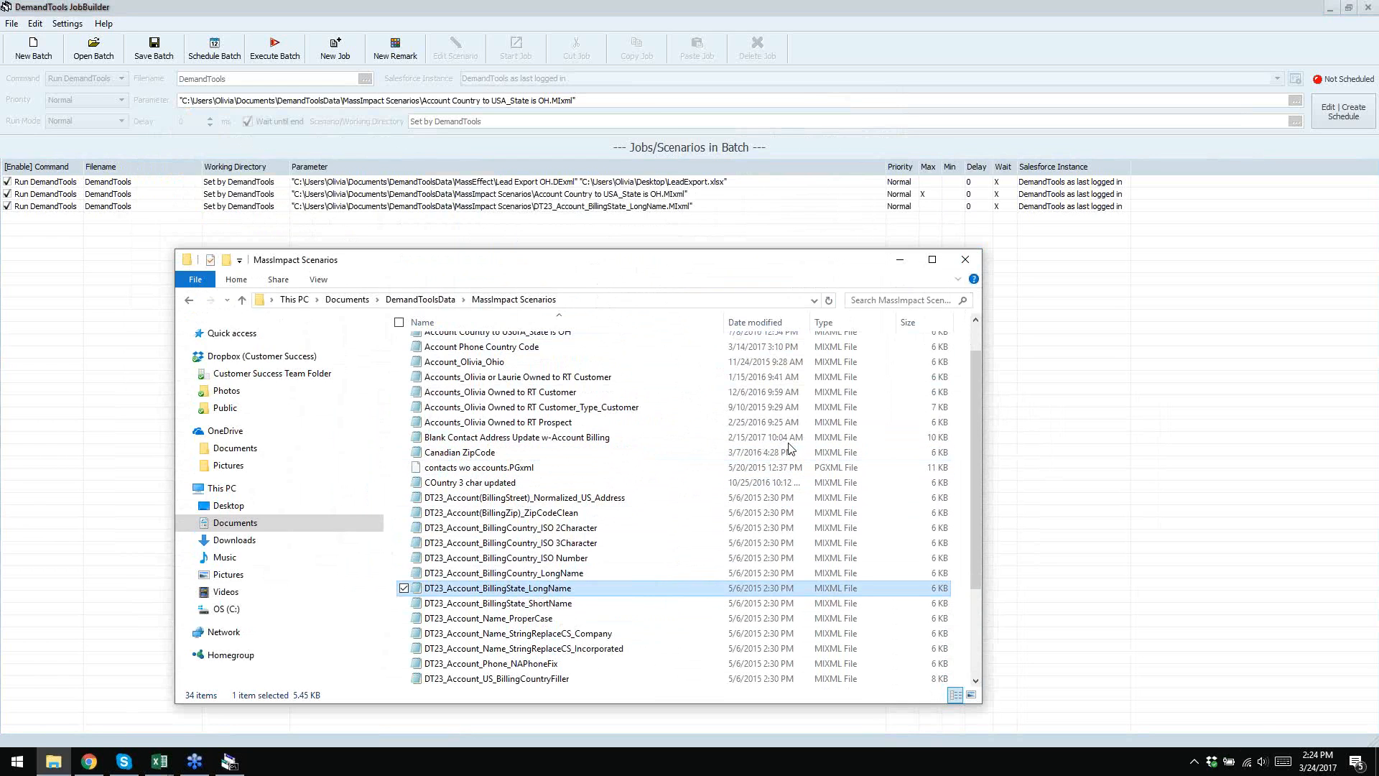
{"action": "left_click", "coordinate": [965, 261]}
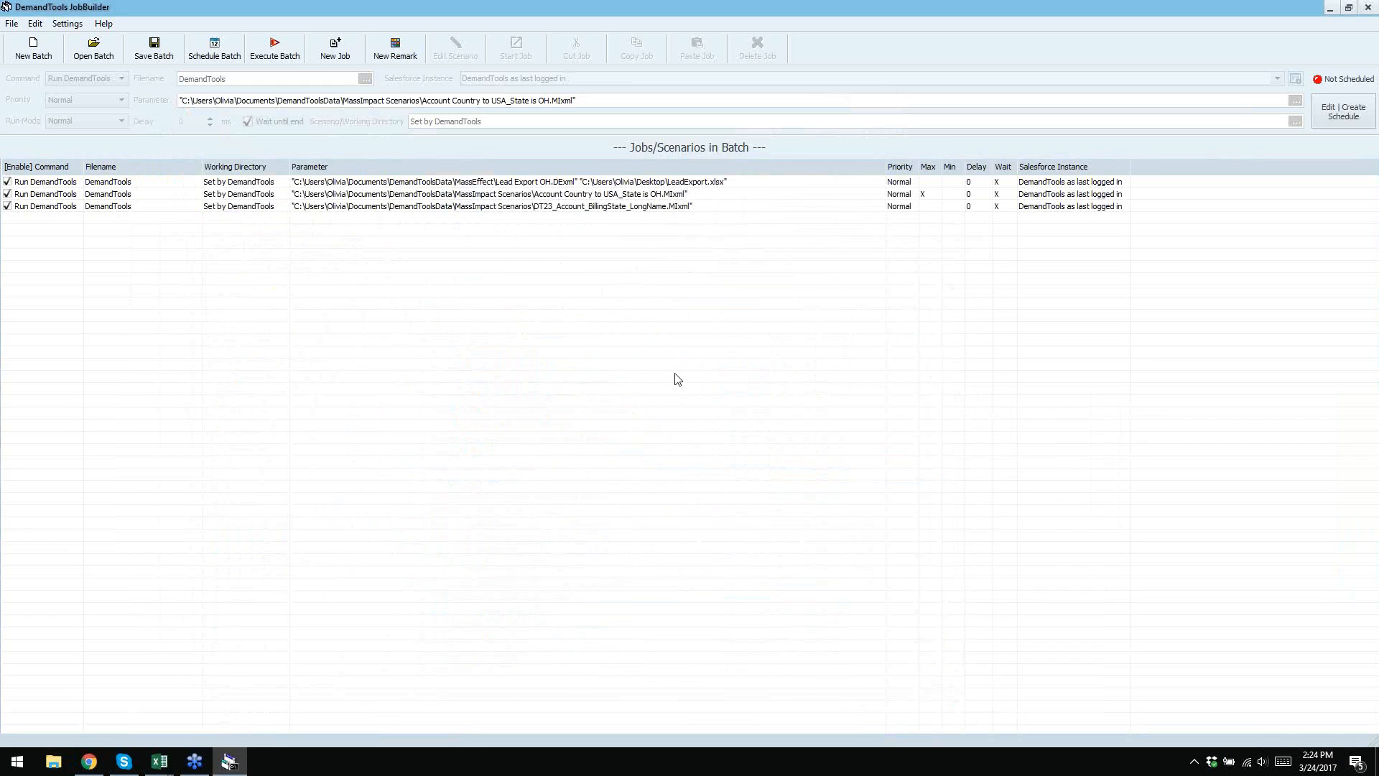
- Open the third job's DT23_Account_BillingState_LongName scenario in the MassImpact editor
{"action": "left_click", "coordinate": [586, 208]}
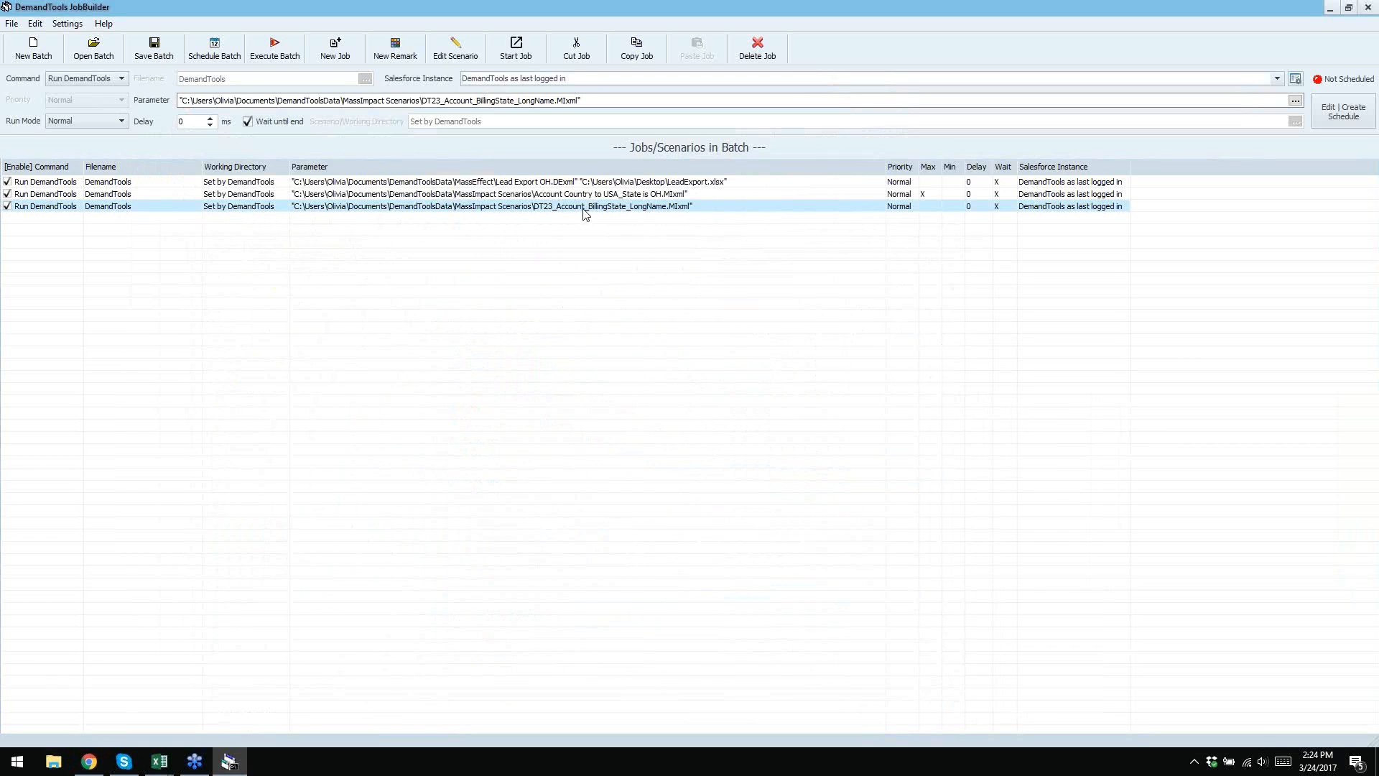
{"action": "right_click", "coordinate": [588, 209]}
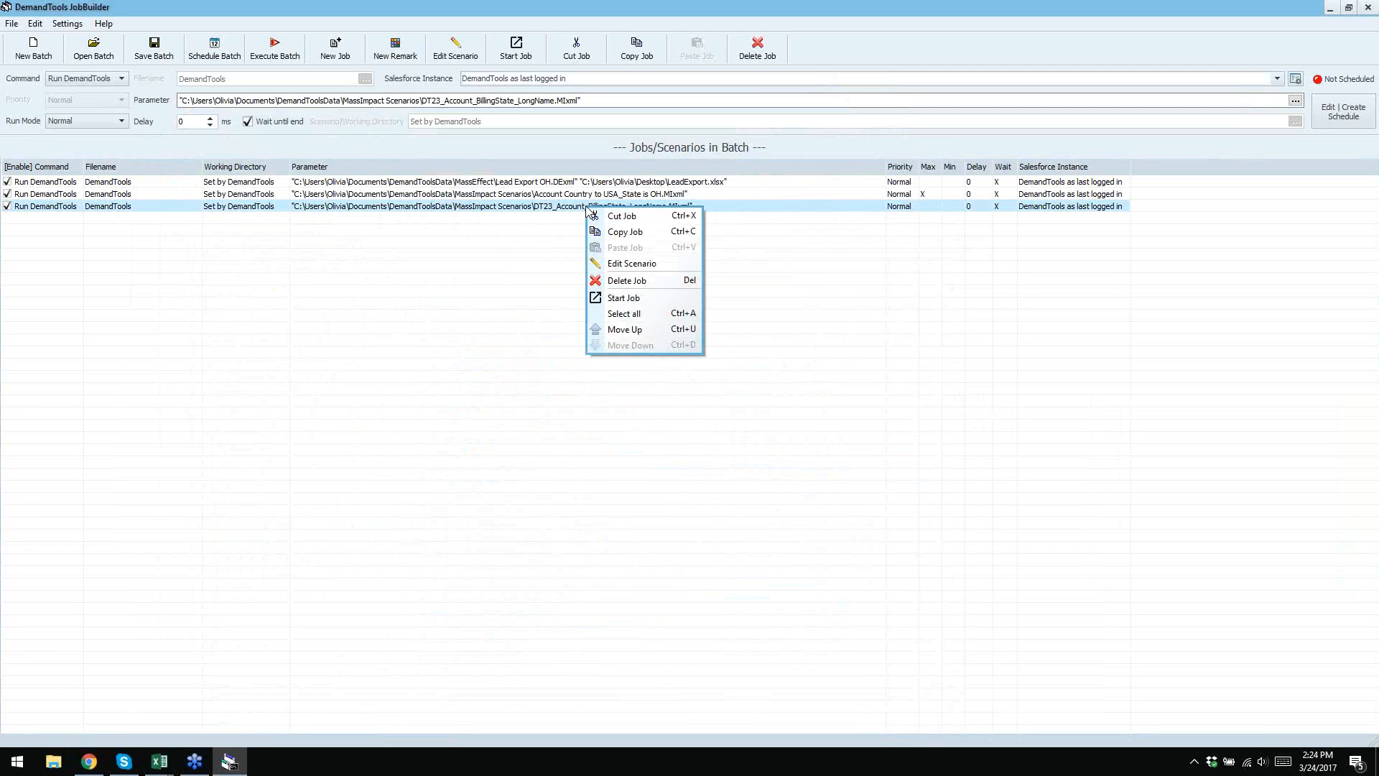
{"action": "left_click", "coordinate": [618, 264]}
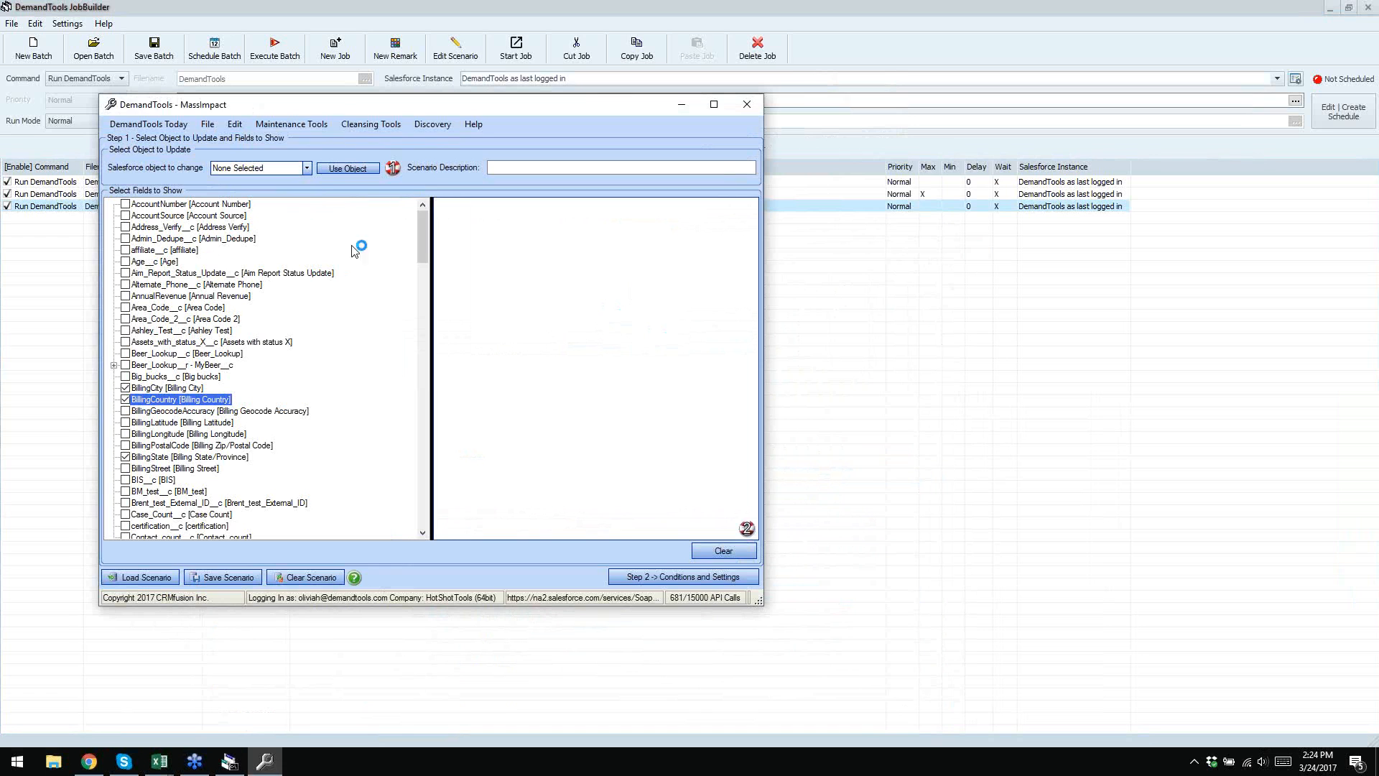
{"action": "left_click_drag", "start_coordinate": [764, 606], "coordinate": [926, 673]}
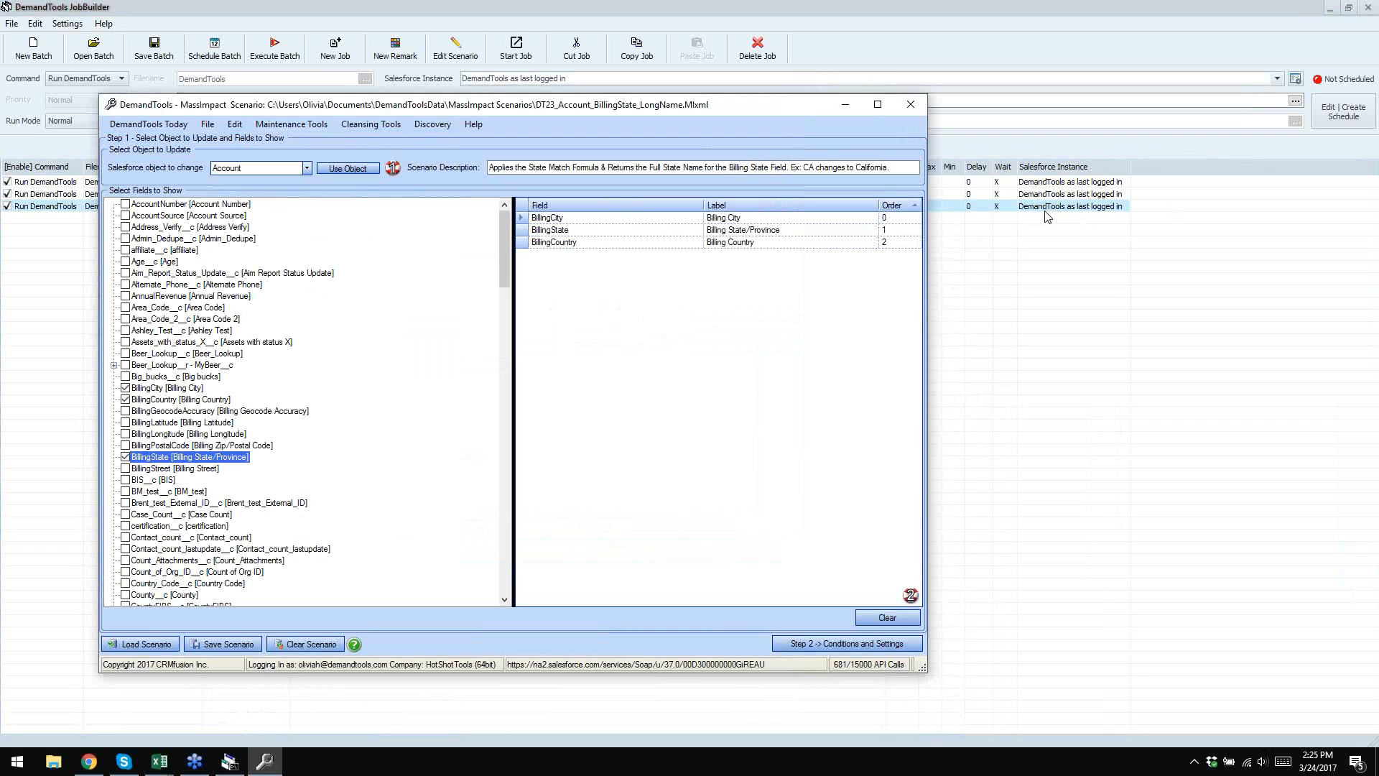
- Extend the billingcountry condition's values with 'can' after canada and update the condition
{"action": "left_click", "coordinate": [847, 643]}
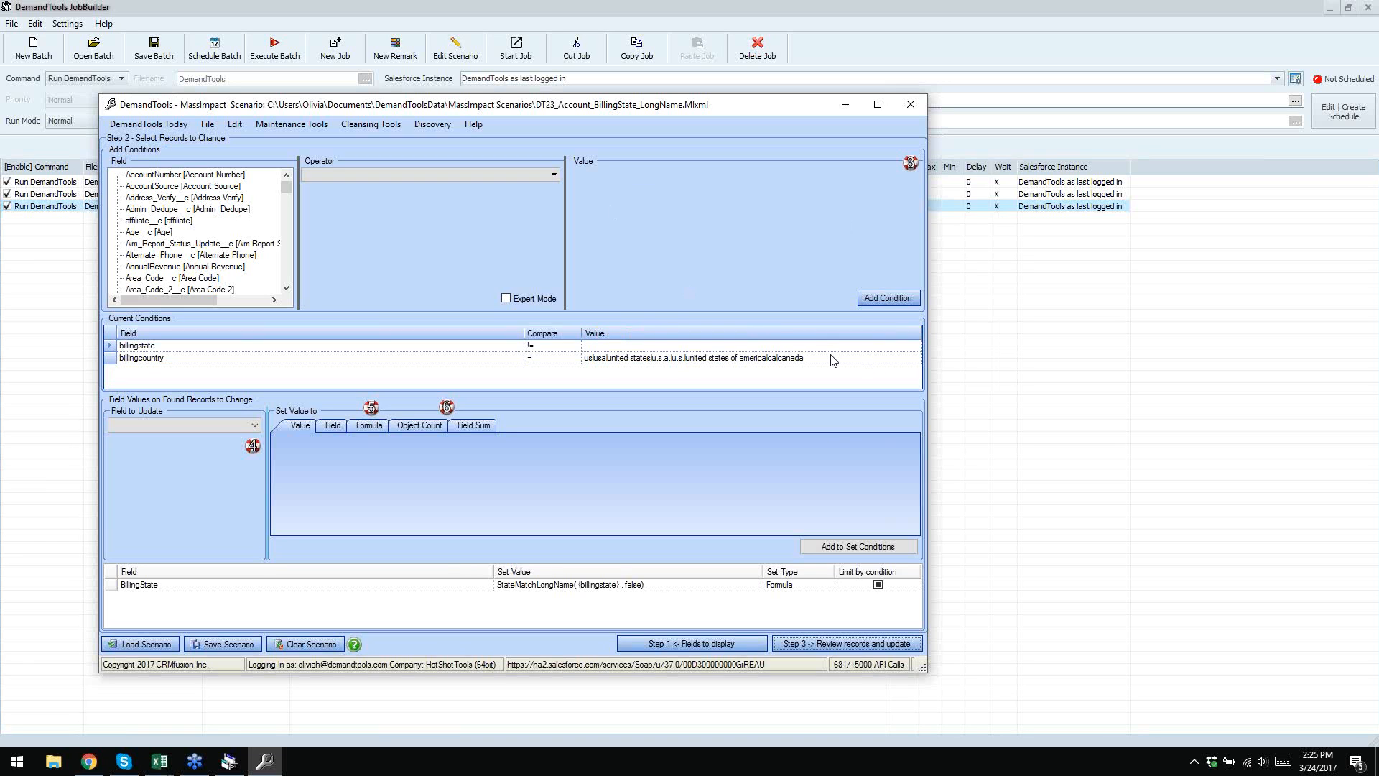
{"action": "left_click", "coordinate": [630, 361]}
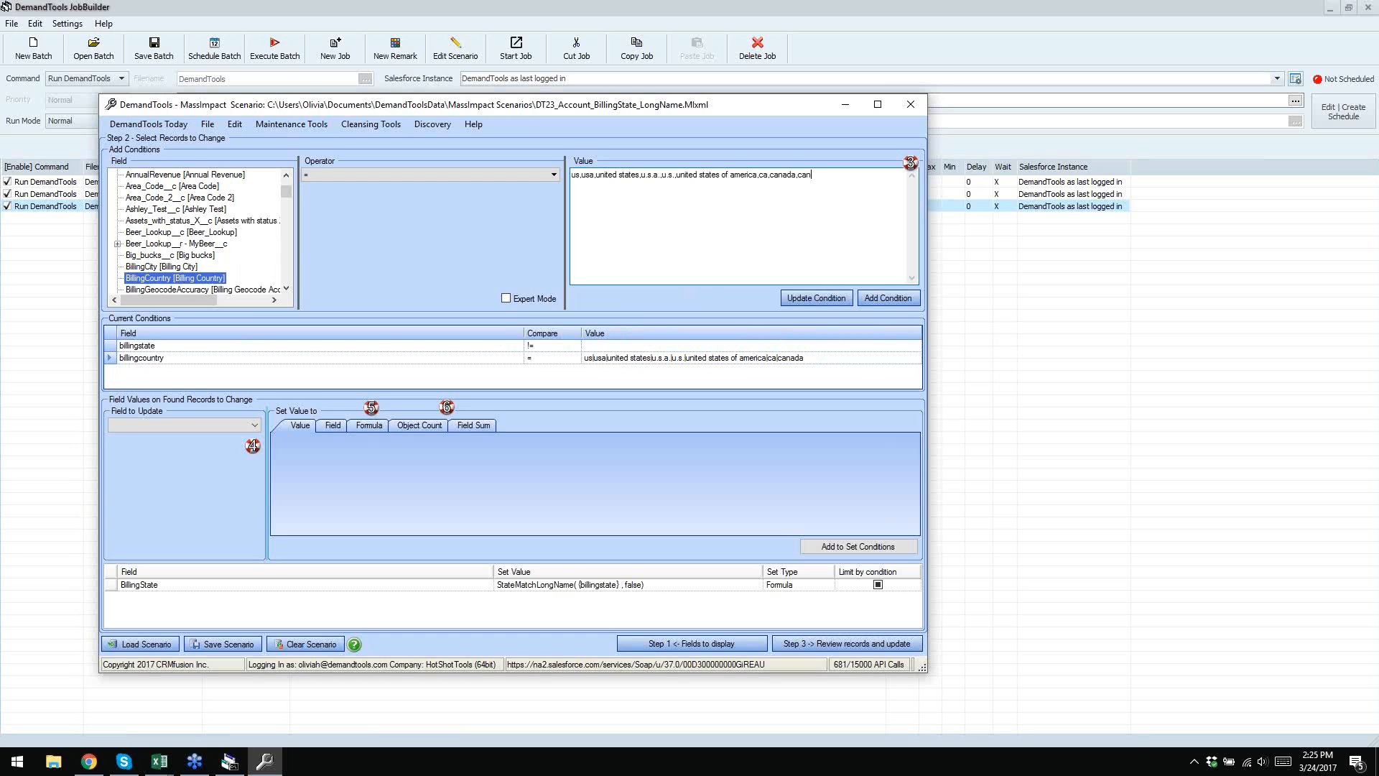
{"action": "left_click", "coordinate": [813, 305]}
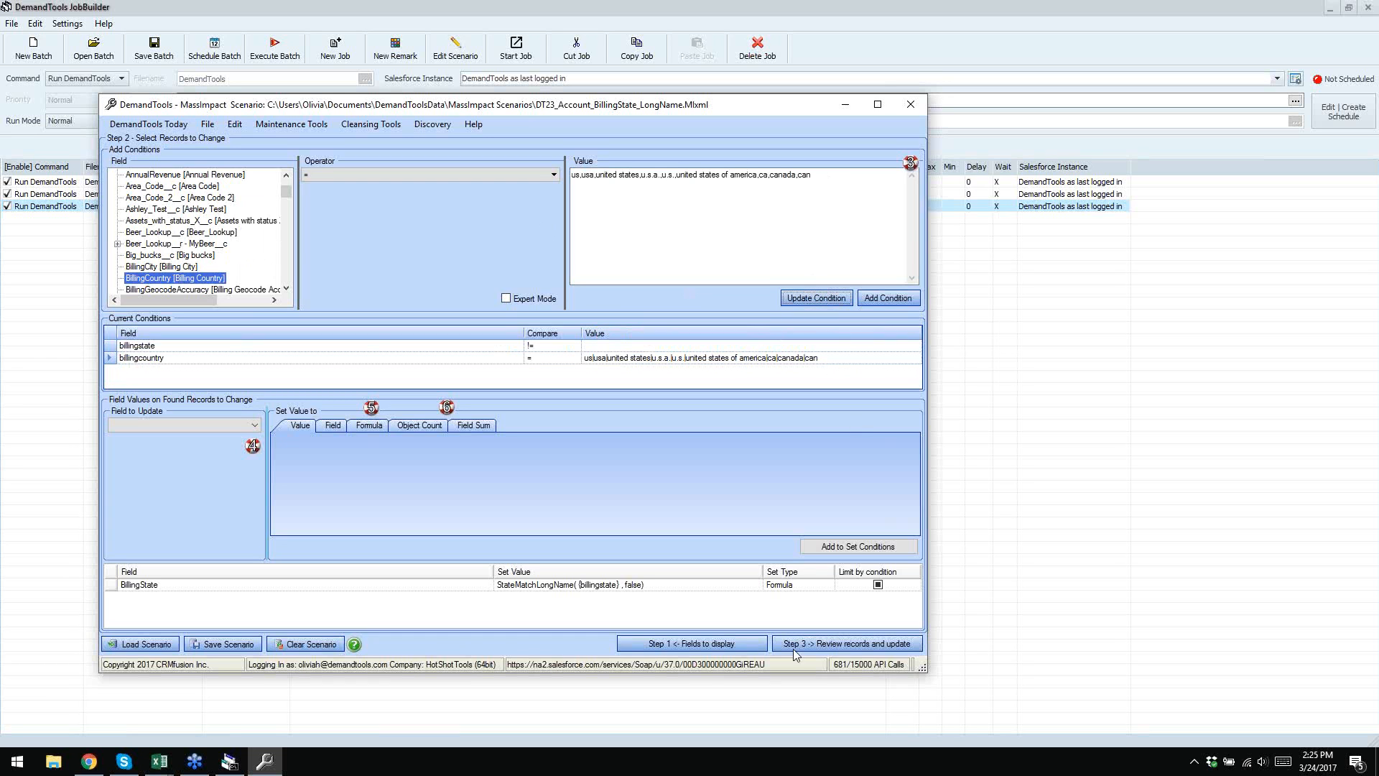
{"action": "left_click", "coordinate": [229, 646]}
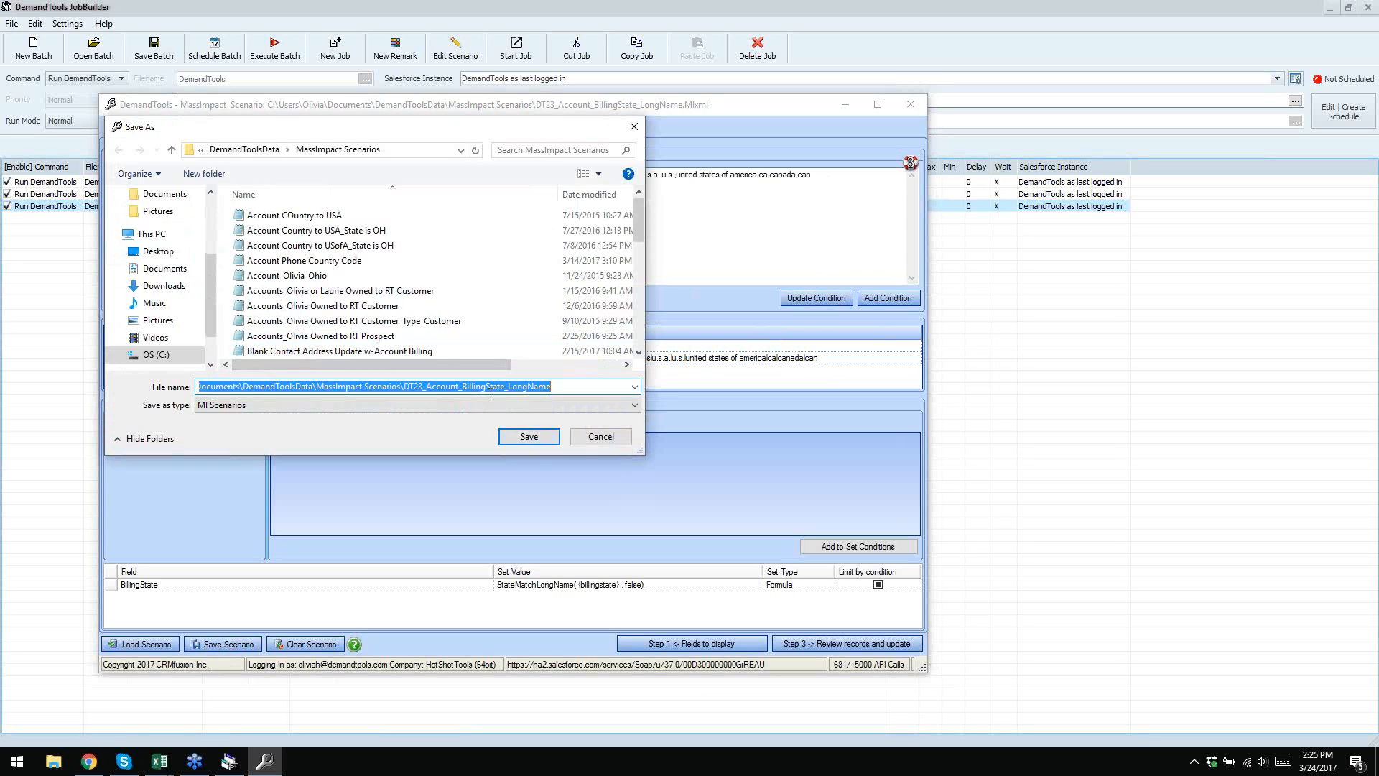
- Save the DT23 scenario over its existing file and close the MassImpact window
{"action": "left_click", "coordinate": [532, 436]}
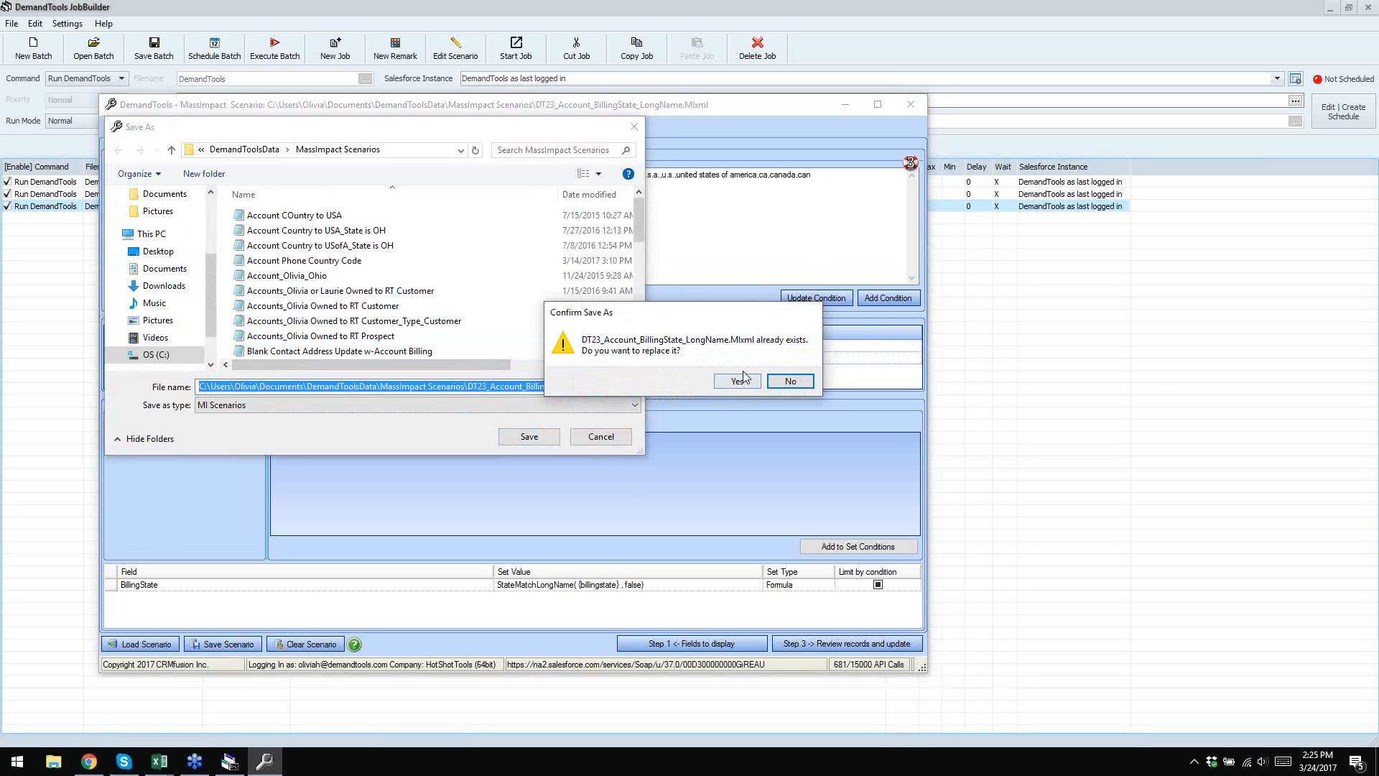
{"action": "left_click", "coordinate": [738, 381]}
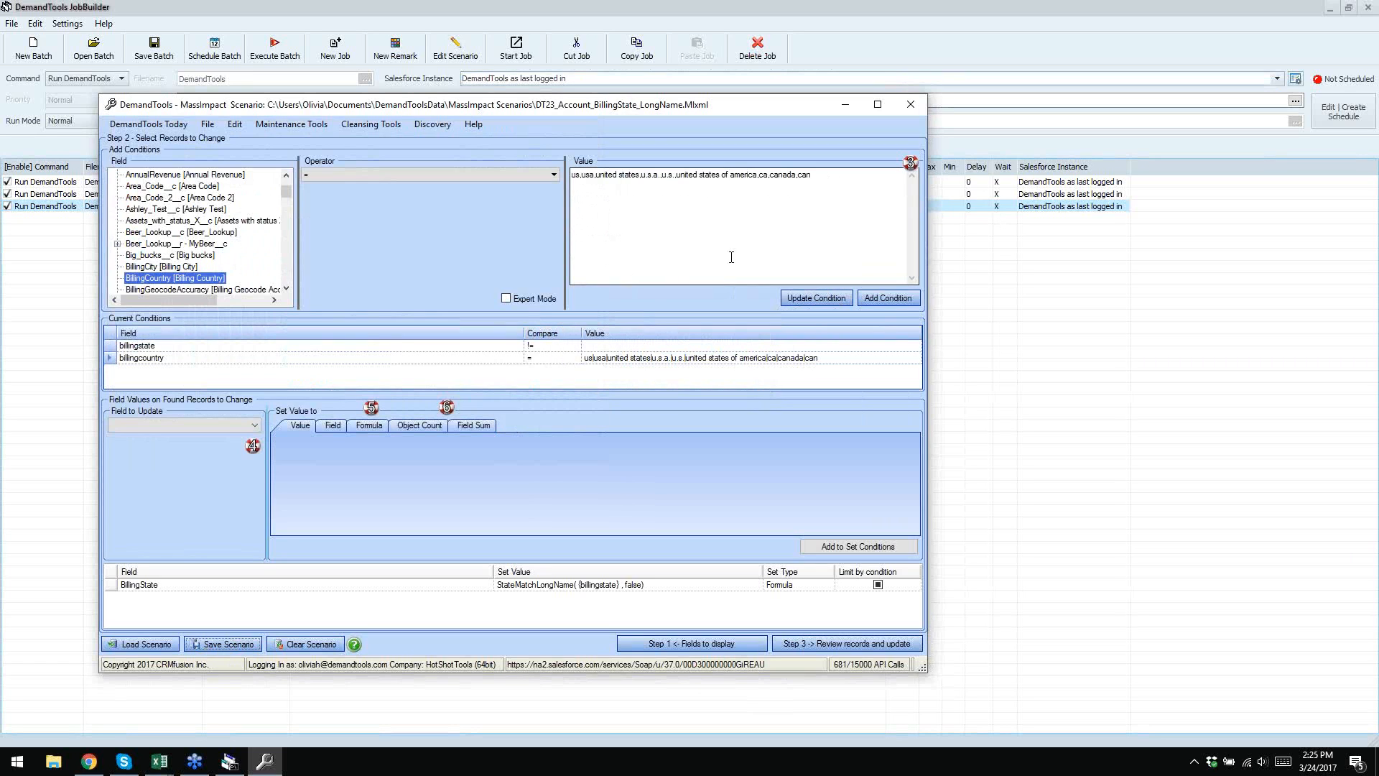
{"action": "left_click", "coordinate": [911, 105]}
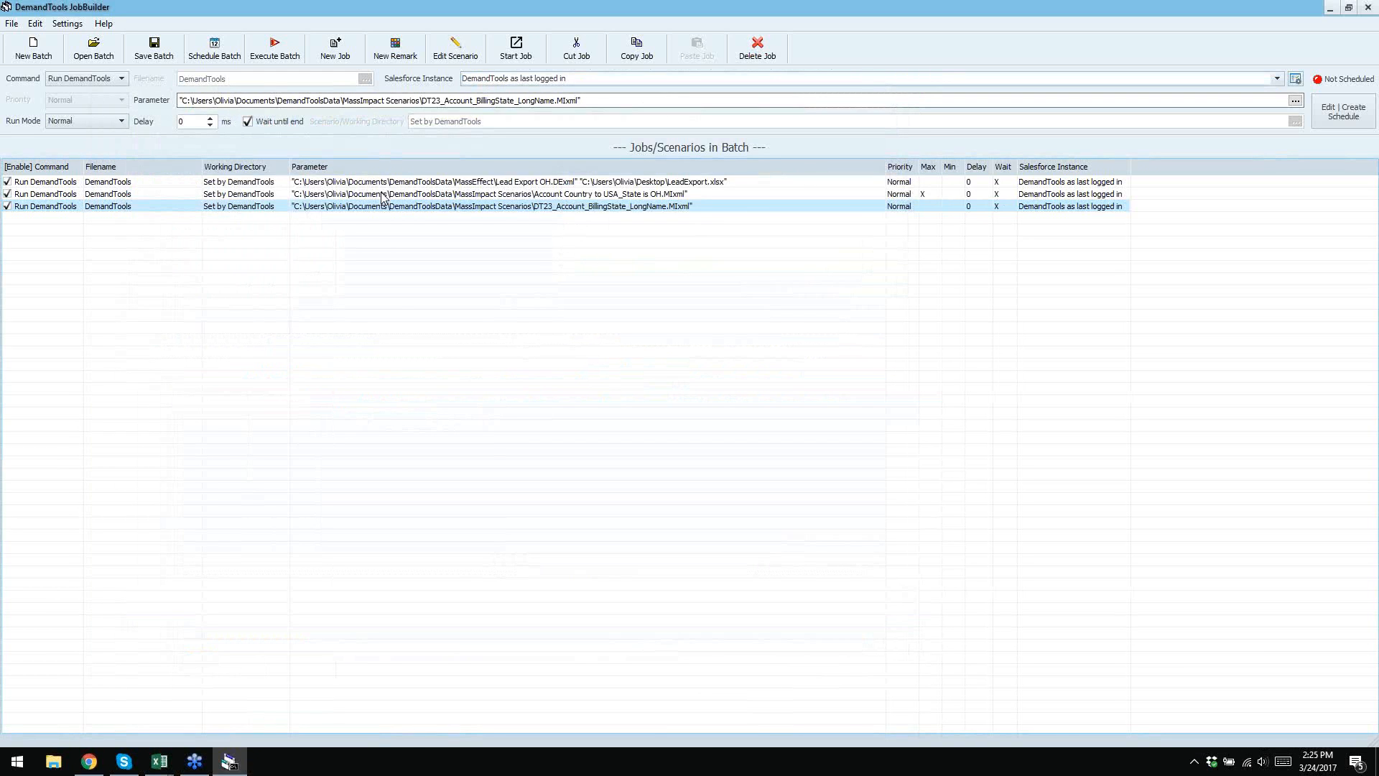
- Add a light green (CCFFCC) remark row reading 'MassImpact Jobs' after the three jobs
{"action": "left_click", "coordinate": [395, 50]}
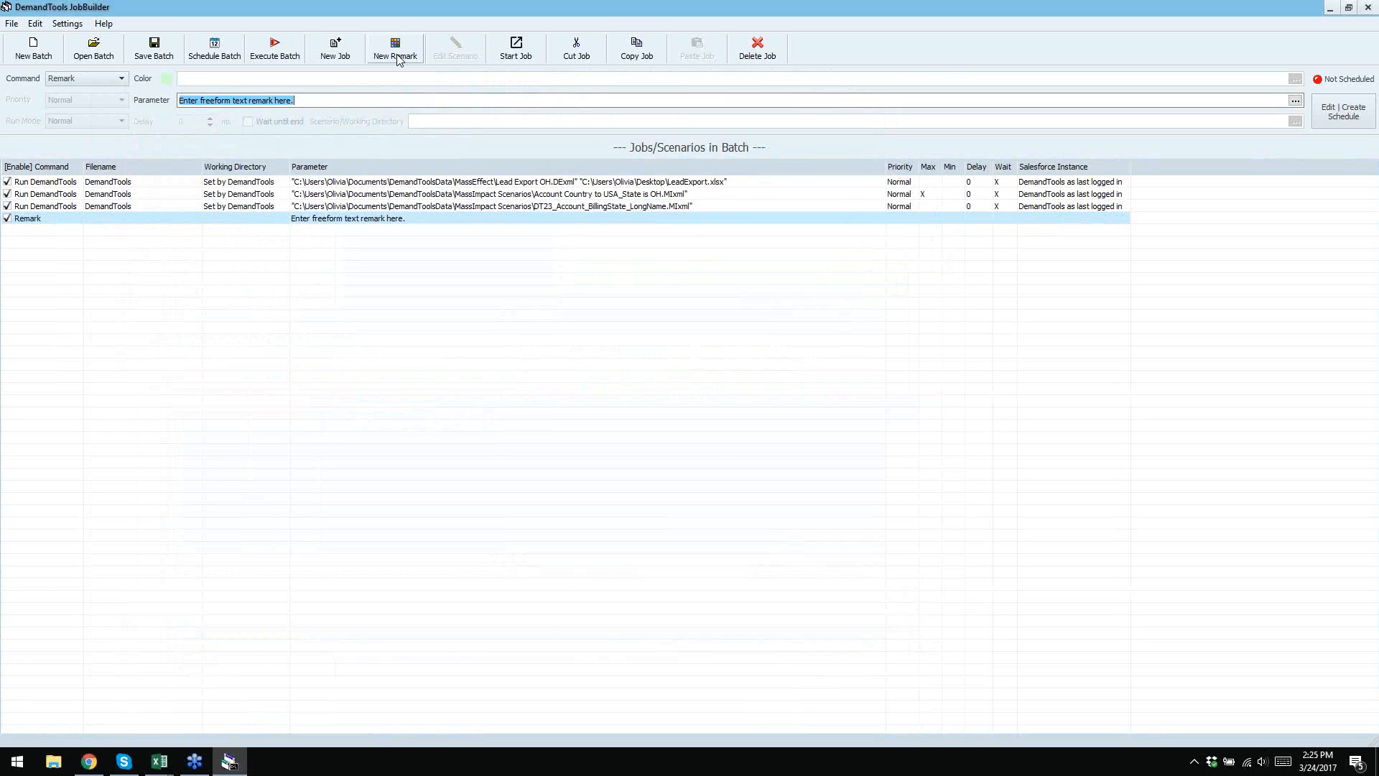
{"action": "left_click", "coordinate": [166, 81]}
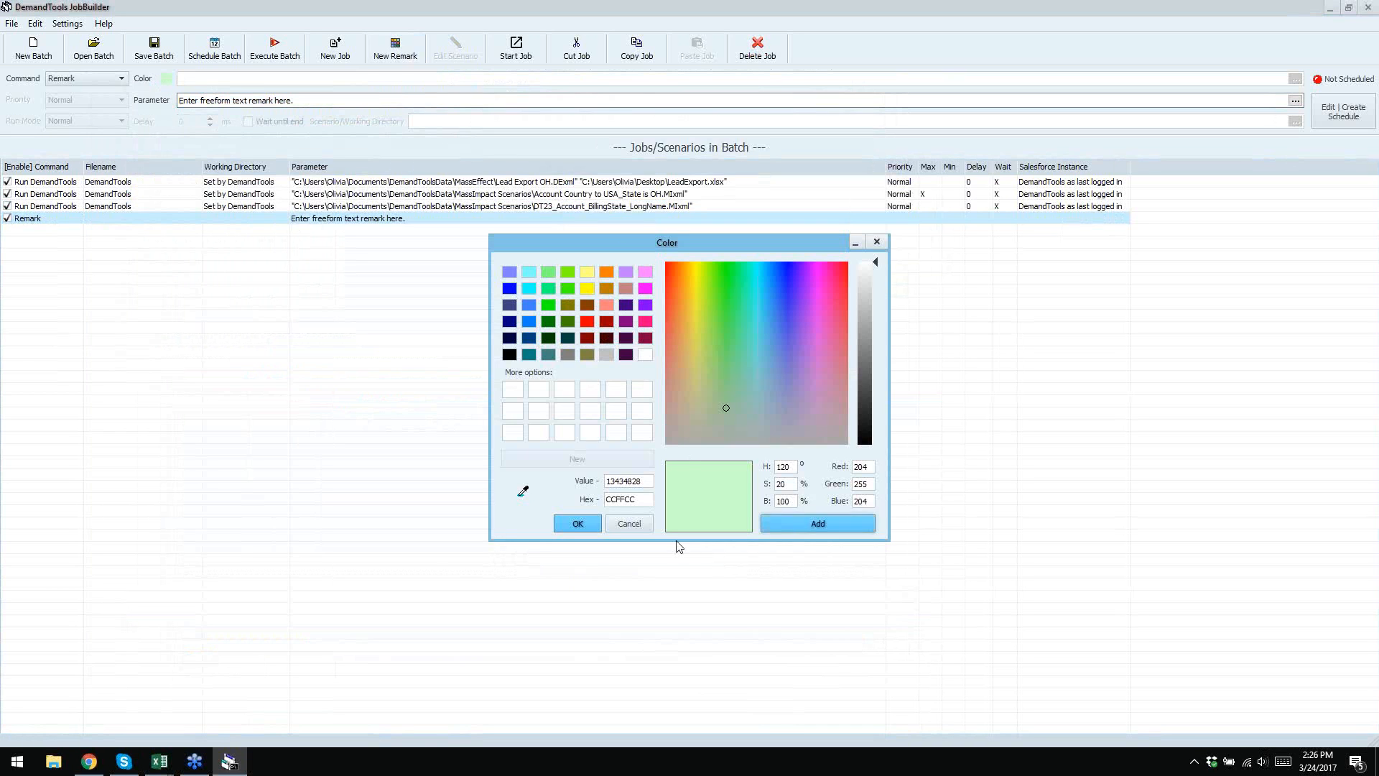
{"action": "left_click", "coordinate": [577, 523]}
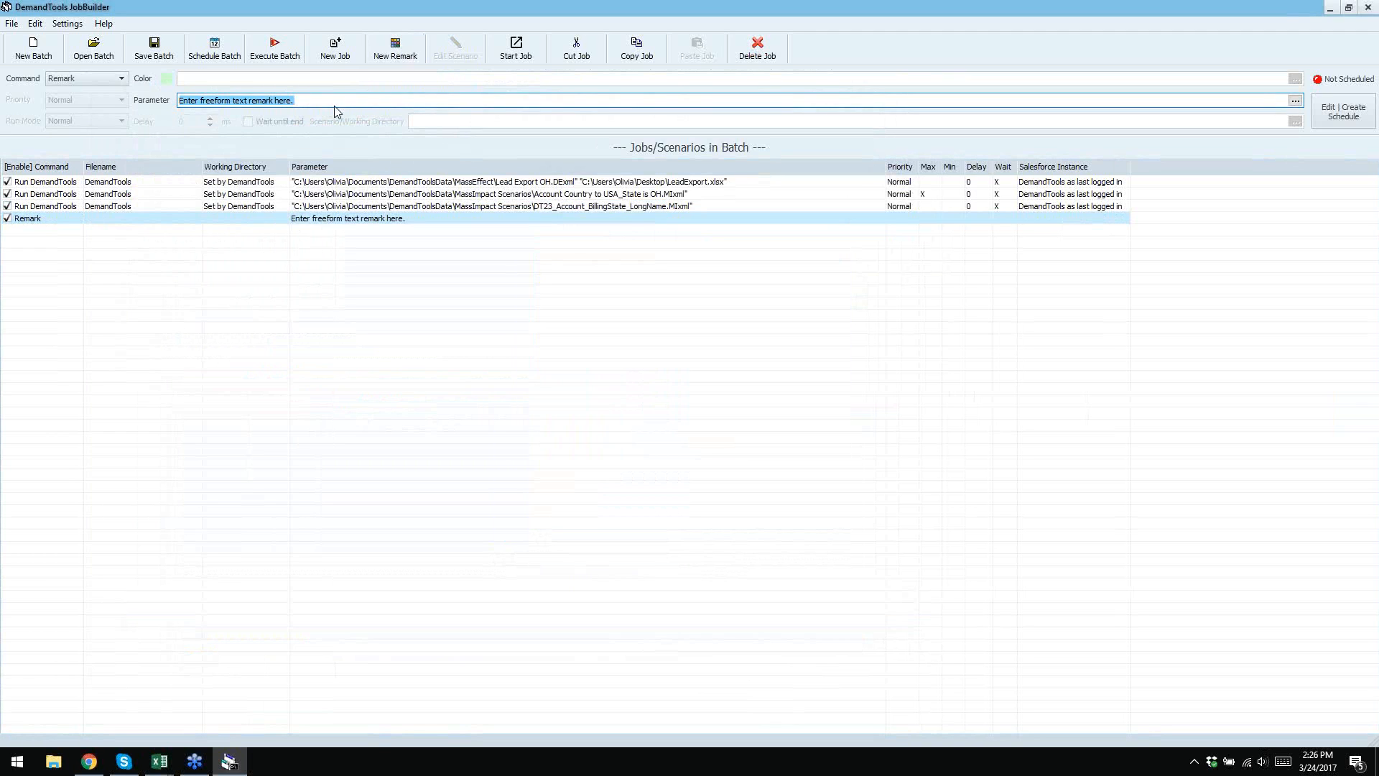
{"action": "type", "text": "MassIMpact Jobs"}
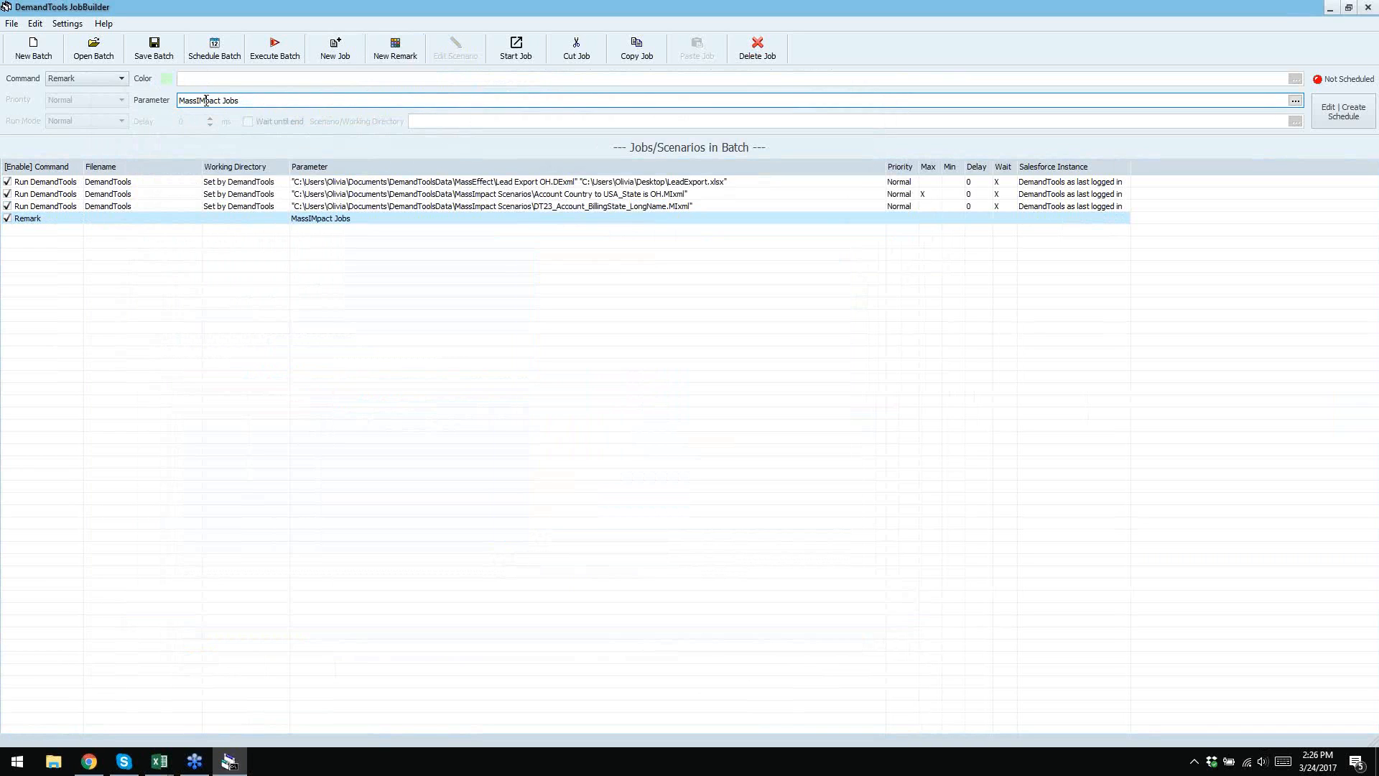
{"action": "left_click", "coordinate": [300, 248]}
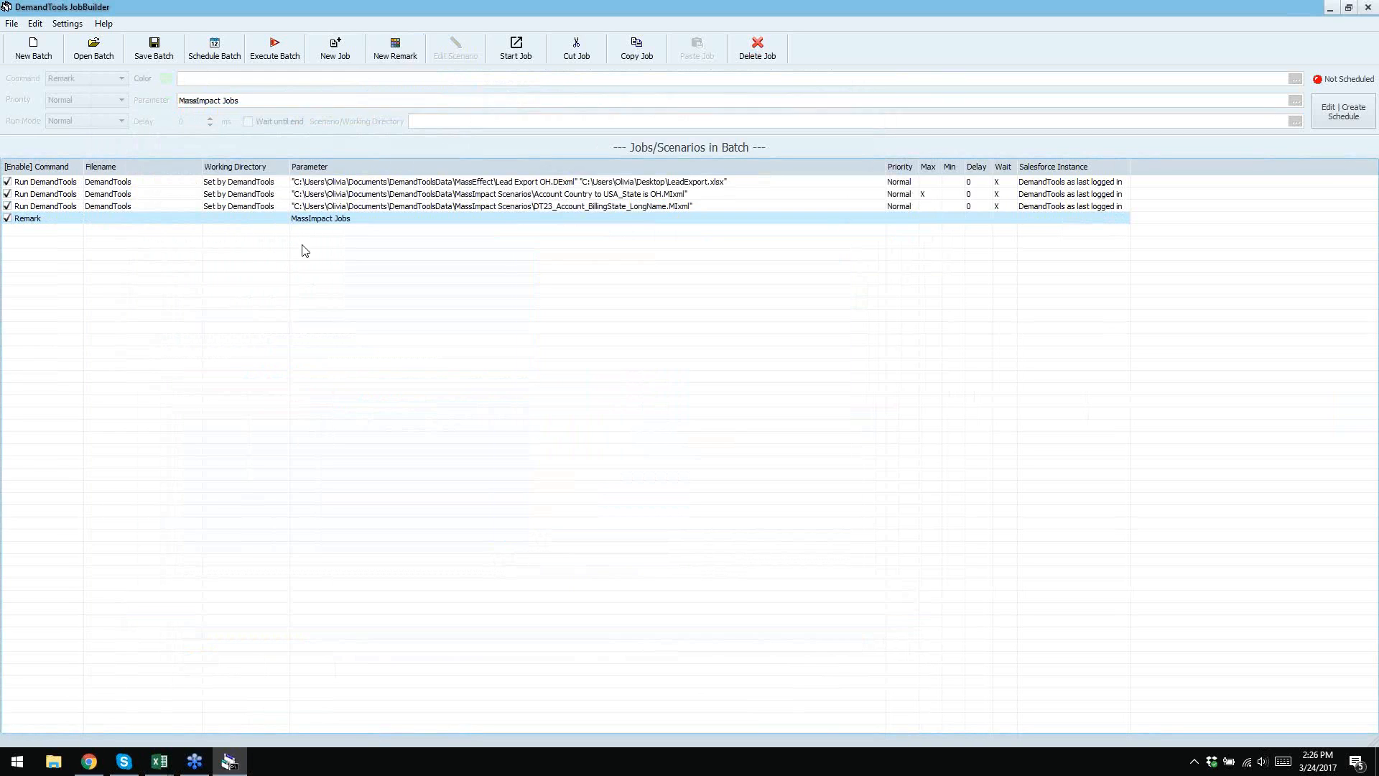
- Move the Account Country and DT23 jobs down below the MassImpact Jobs remark
{"action": "right_click", "coordinate": [414, 200]}
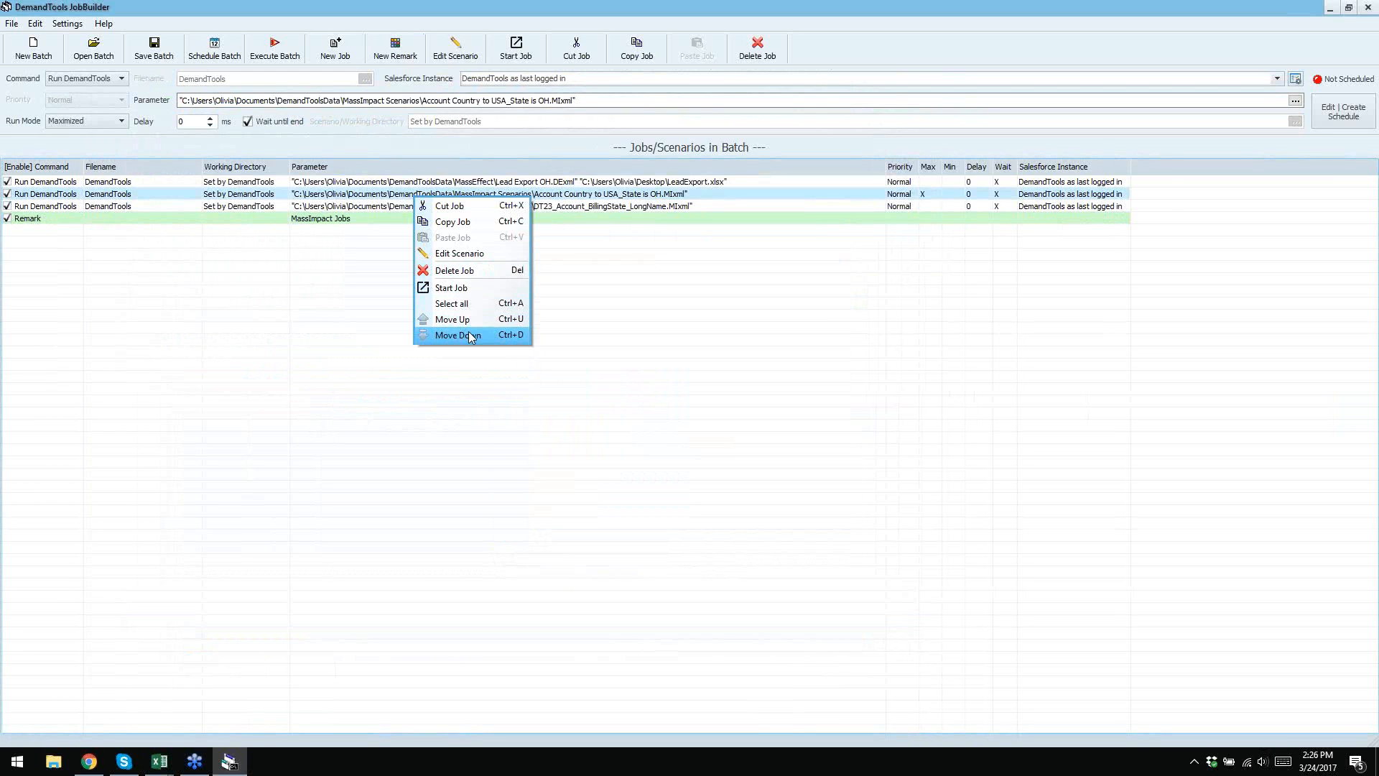
{"action": "left_click", "coordinate": [459, 335]}
{"action": "right_click", "coordinate": [438, 206]}
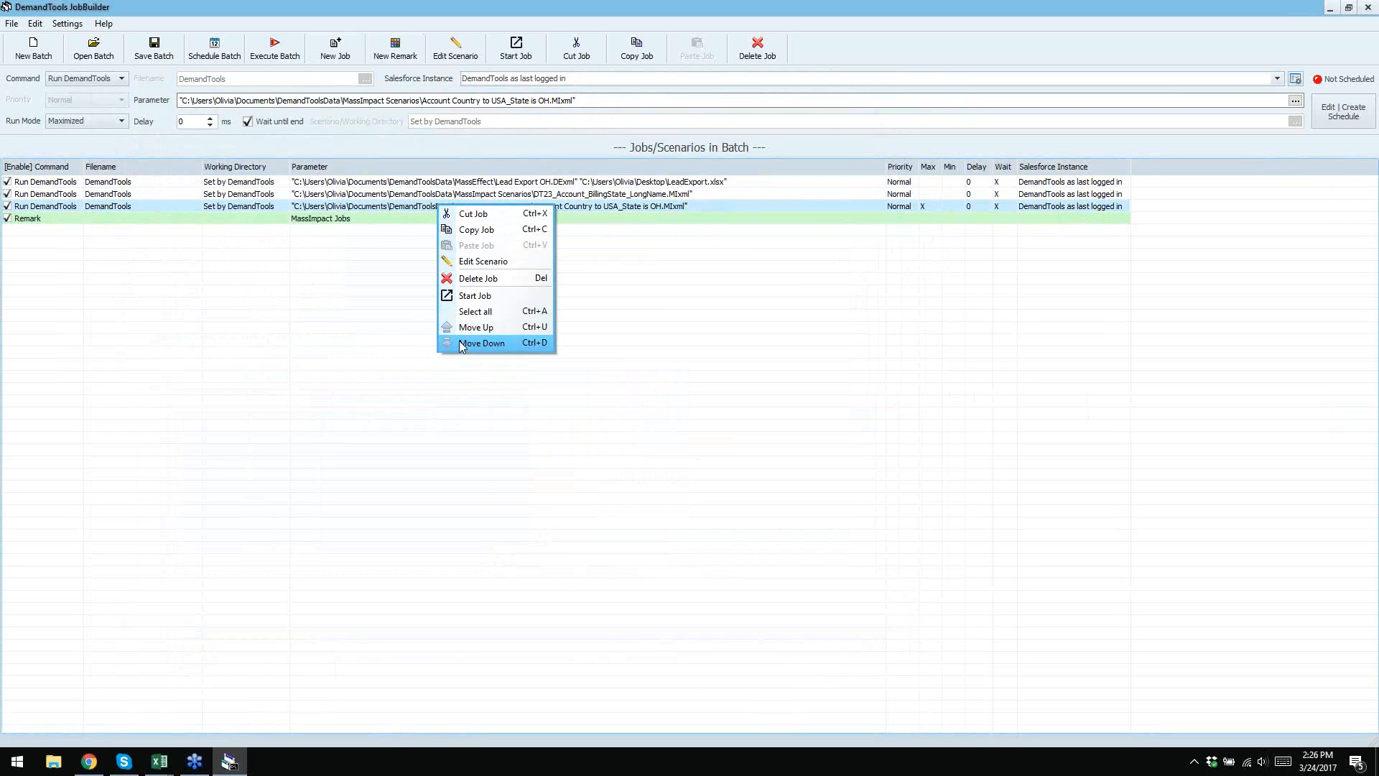
{"action": "left_click", "coordinate": [473, 343]}
{"action": "left_click", "coordinate": [450, 198]}
{"action": "right_click", "coordinate": [449, 197]}
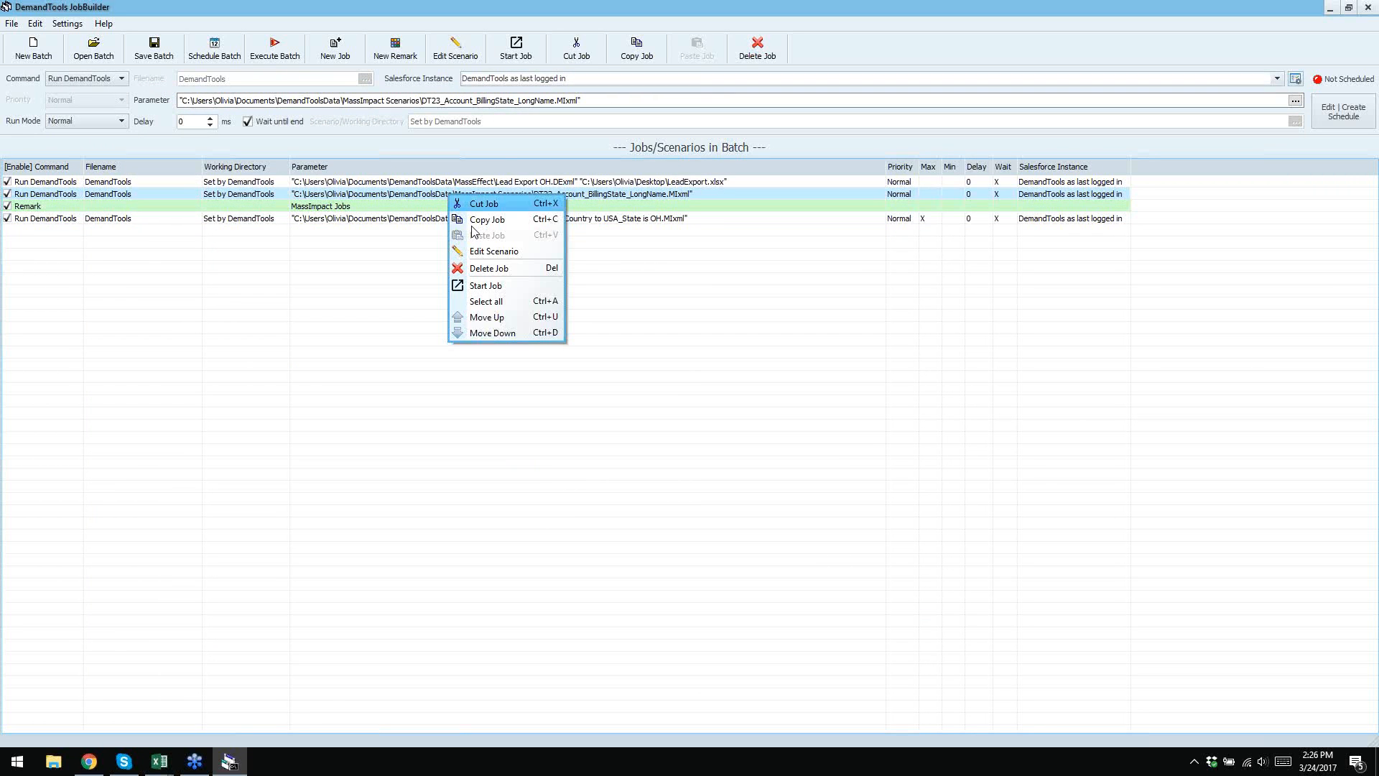
{"action": "left_click", "coordinate": [490, 334]}
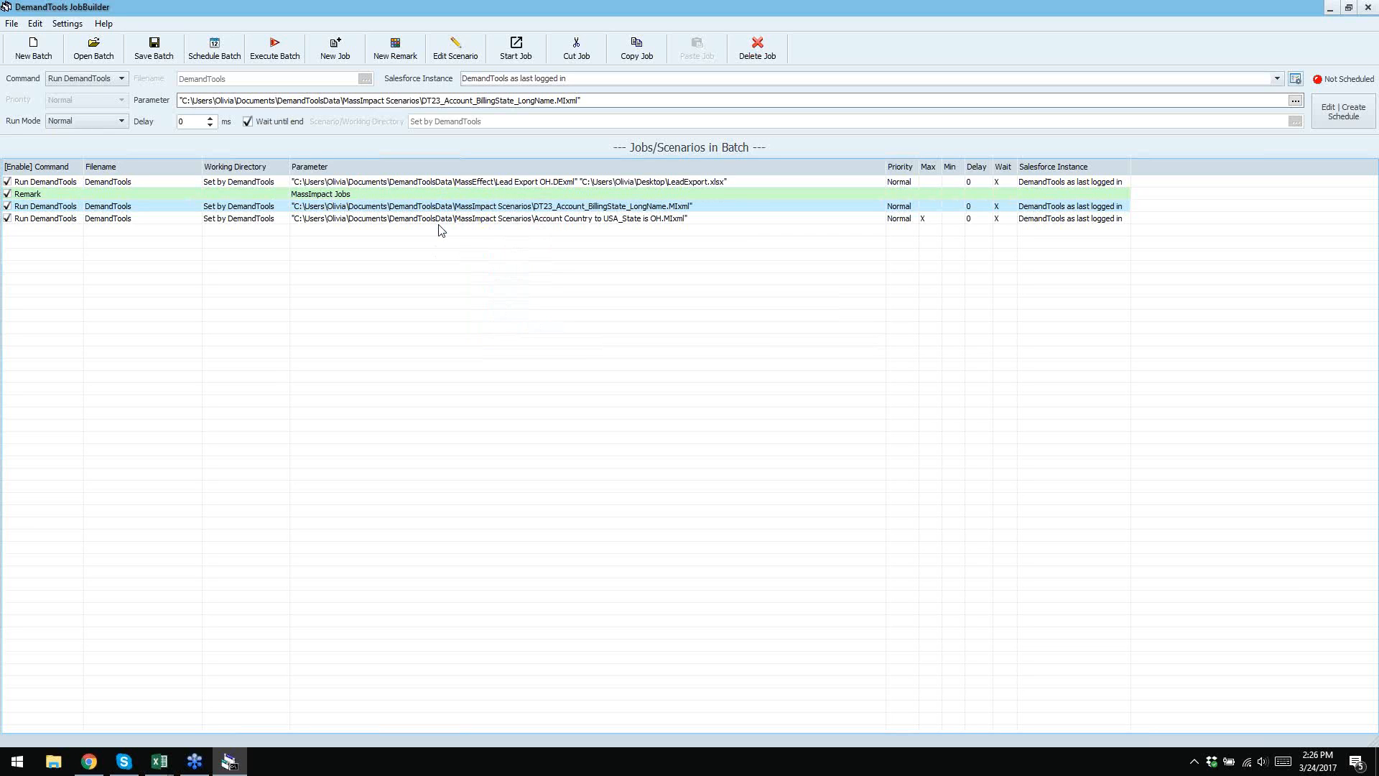
{"action": "left_click", "coordinate": [529, 182]}
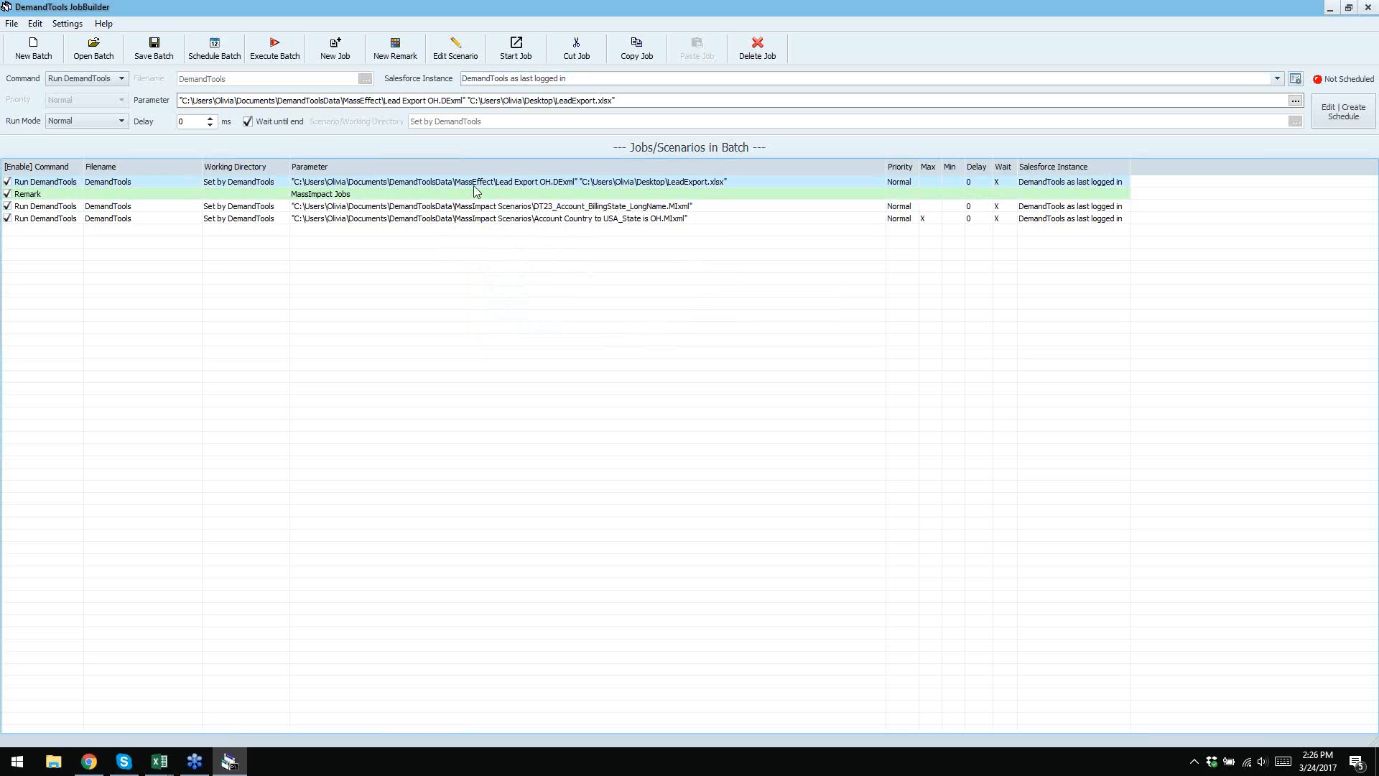
- Add a 'MassEffect Exports' remark and drag it to the top, above the Lead Export job
{"action": "left_click", "coordinate": [393, 49]}
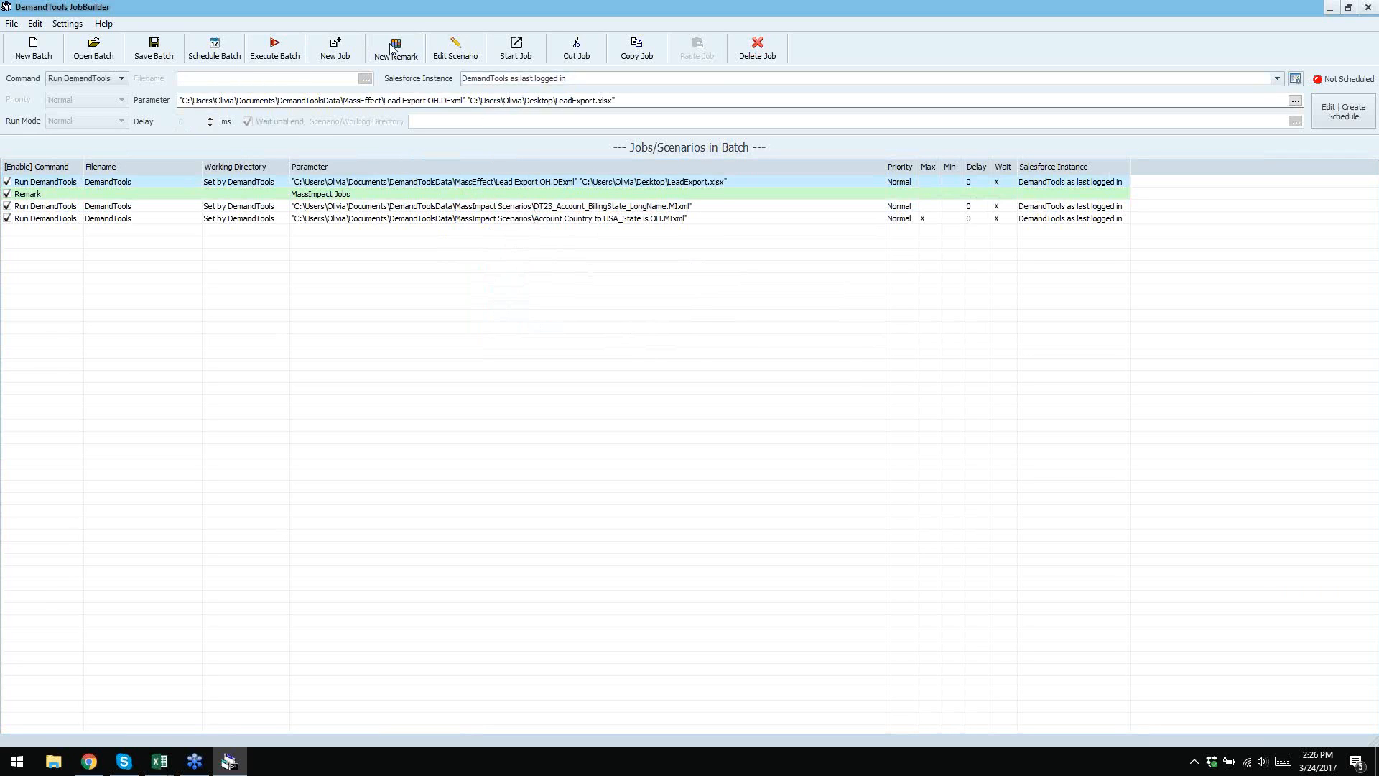
{"action": "type", "text": "M"}
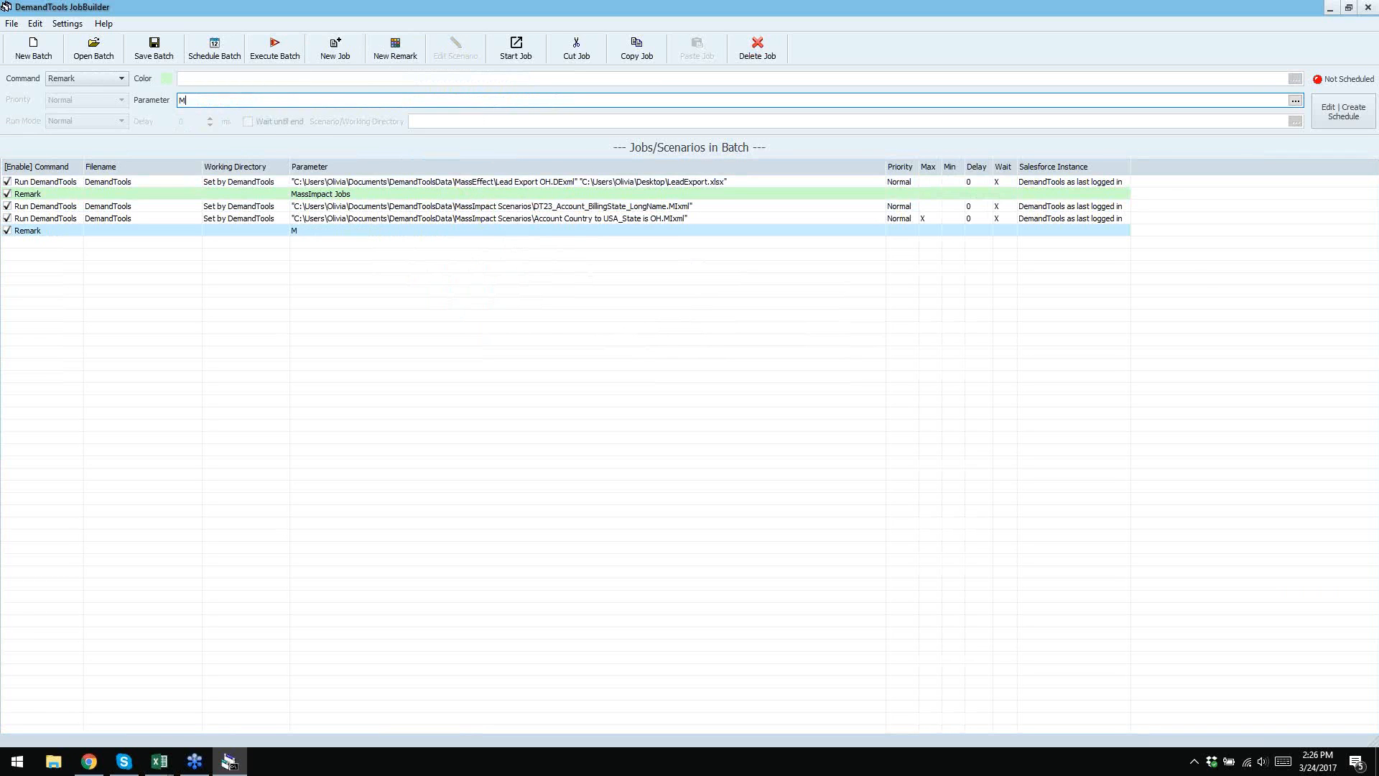
{"action": "type", "text": "assEffect Exportsa"}
{"action": "left_click_drag", "start_coordinate": [349, 234], "coordinate": [357, 195]}
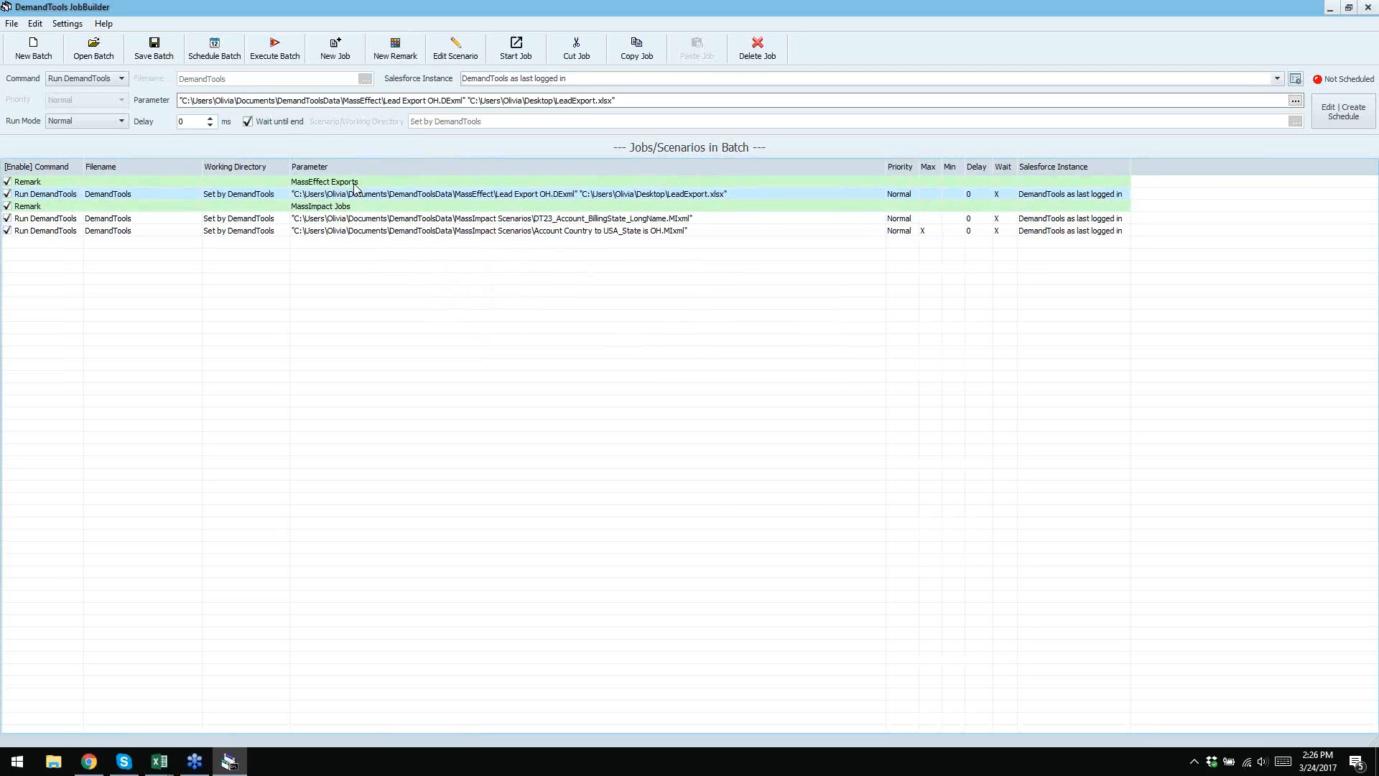
{"action": "left_click", "coordinate": [316, 182]}
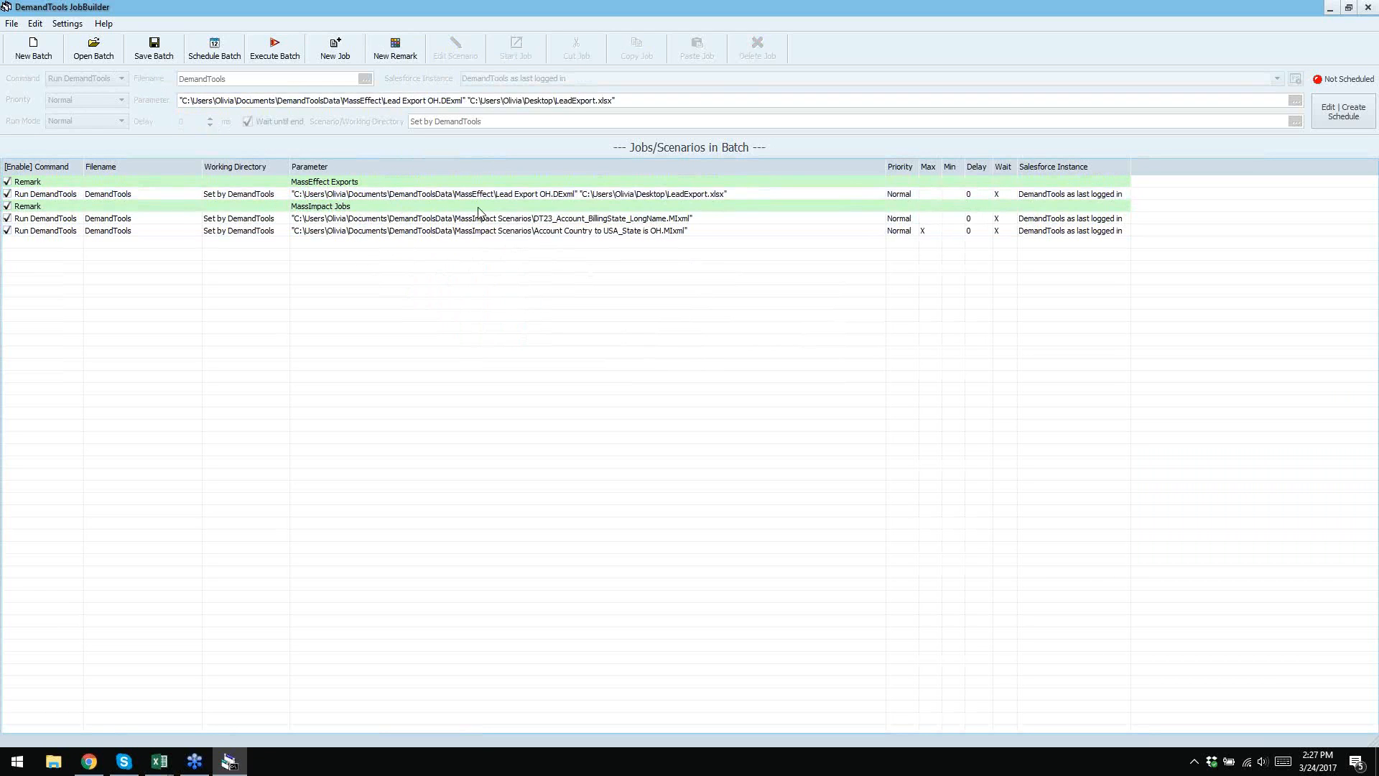
- Change the MassEffect Exports remark's colour from green to purple (8000FF)
{"action": "left_click", "coordinate": [349, 185]}
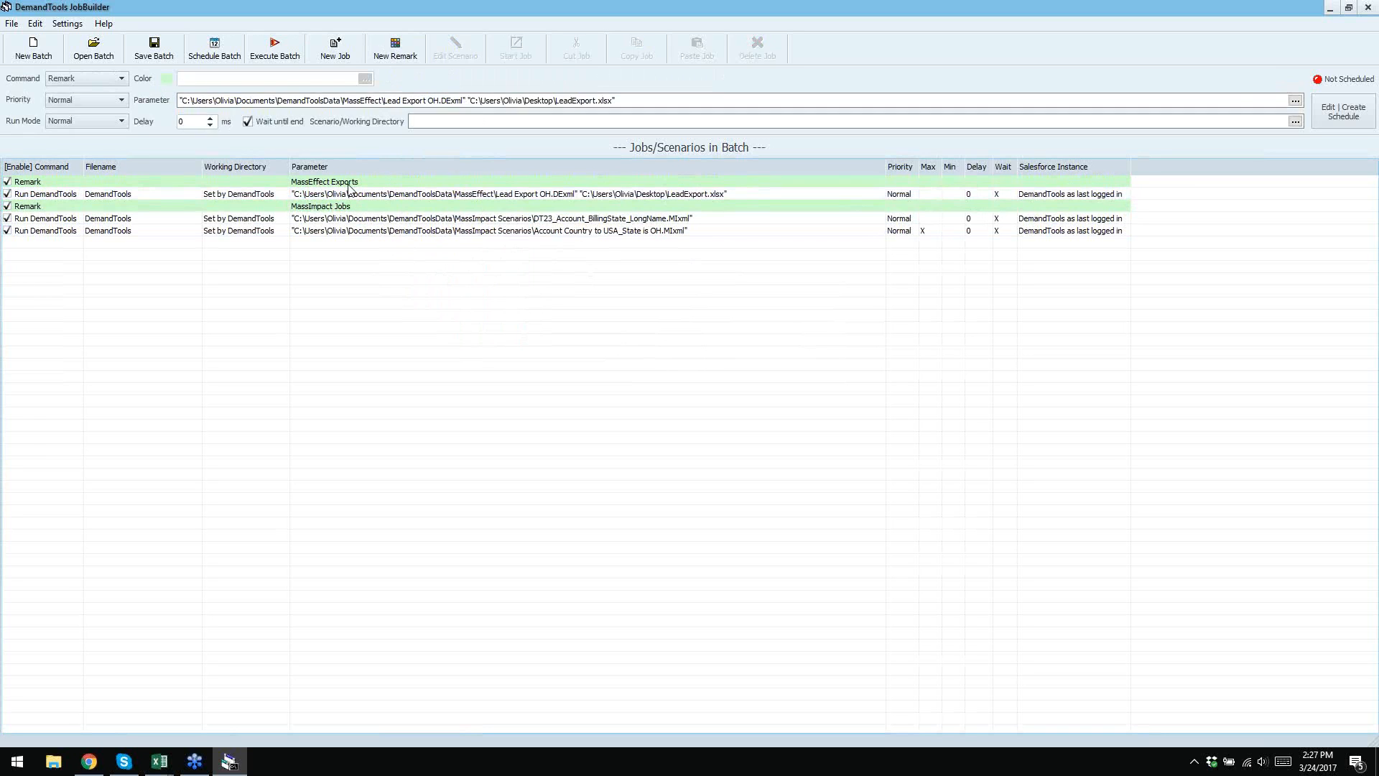
{"action": "left_click", "coordinate": [166, 78]}
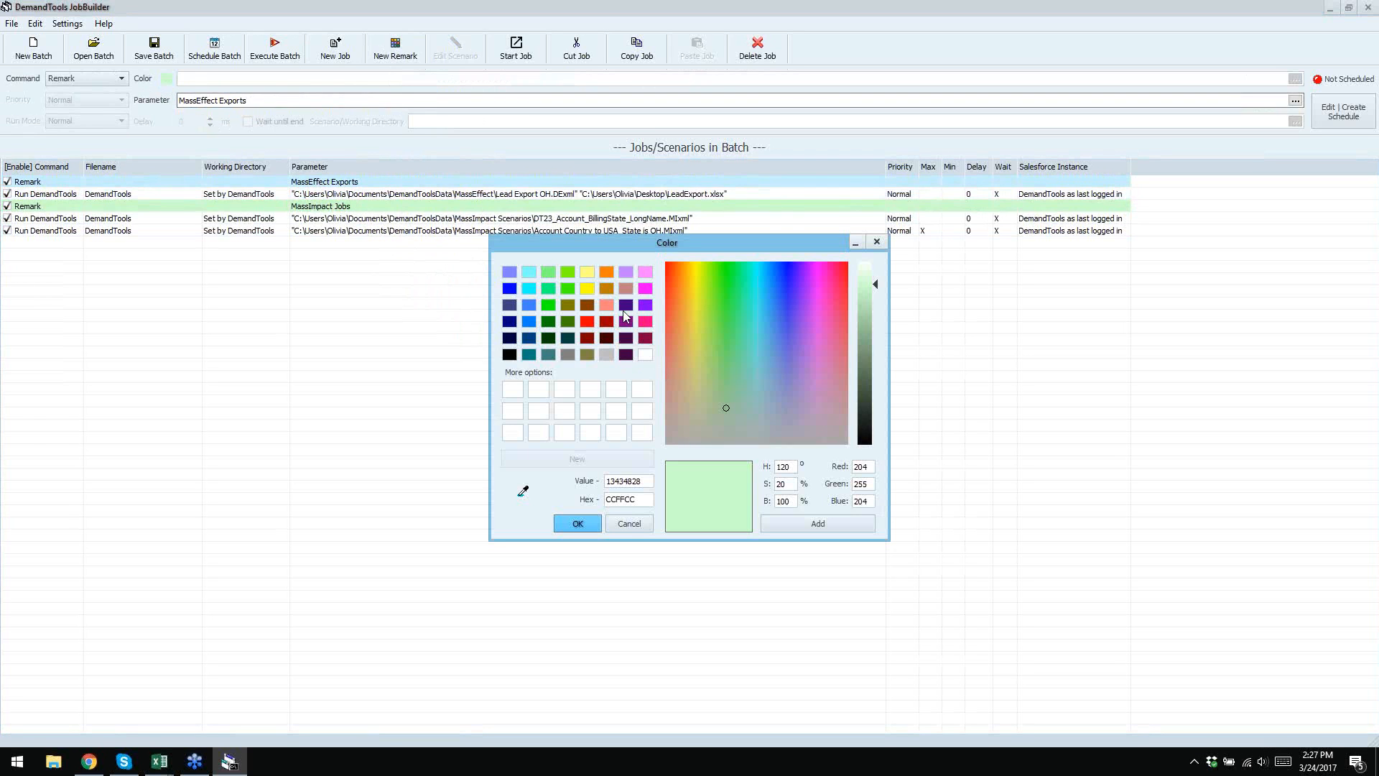
{"action": "left_click", "coordinate": [645, 305]}
{"action": "left_click", "coordinate": [574, 524]}
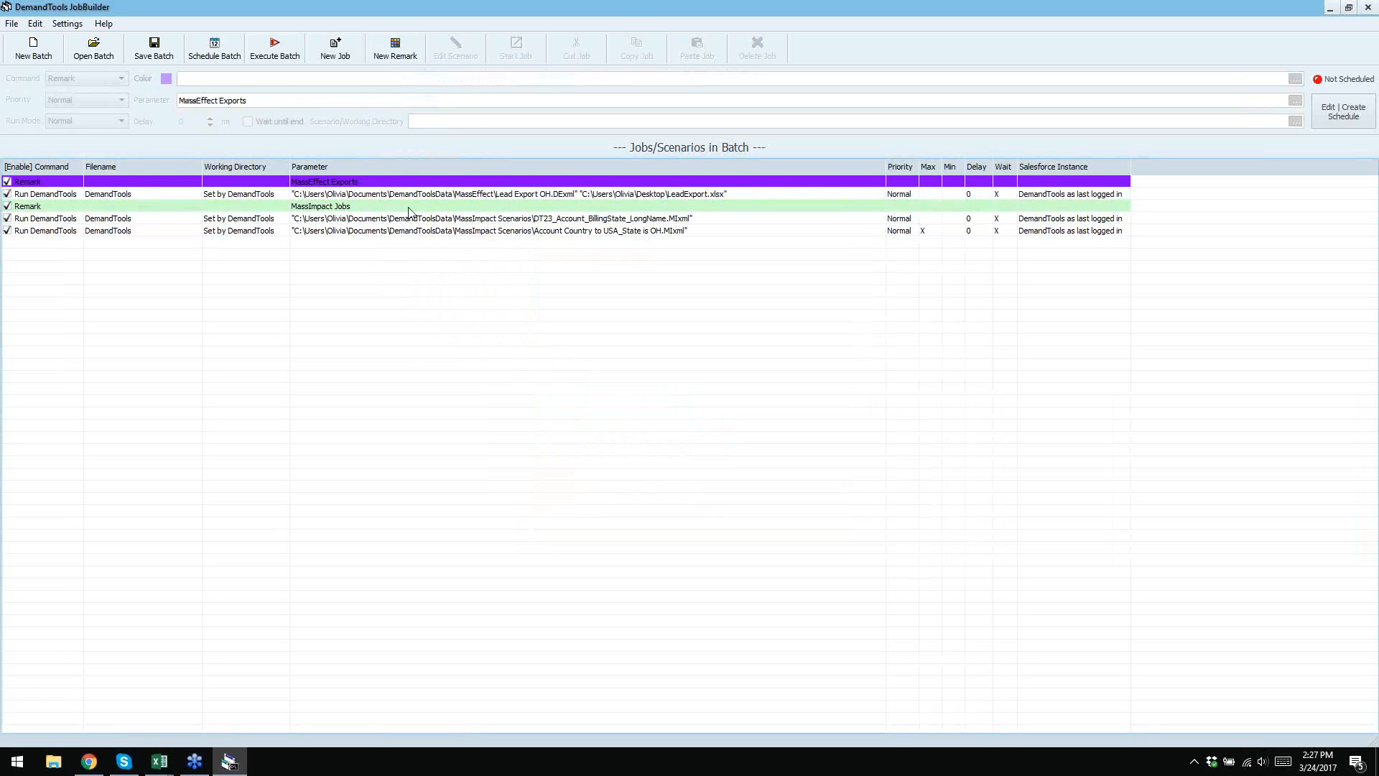
{"action": "left_click", "coordinate": [506, 220]}
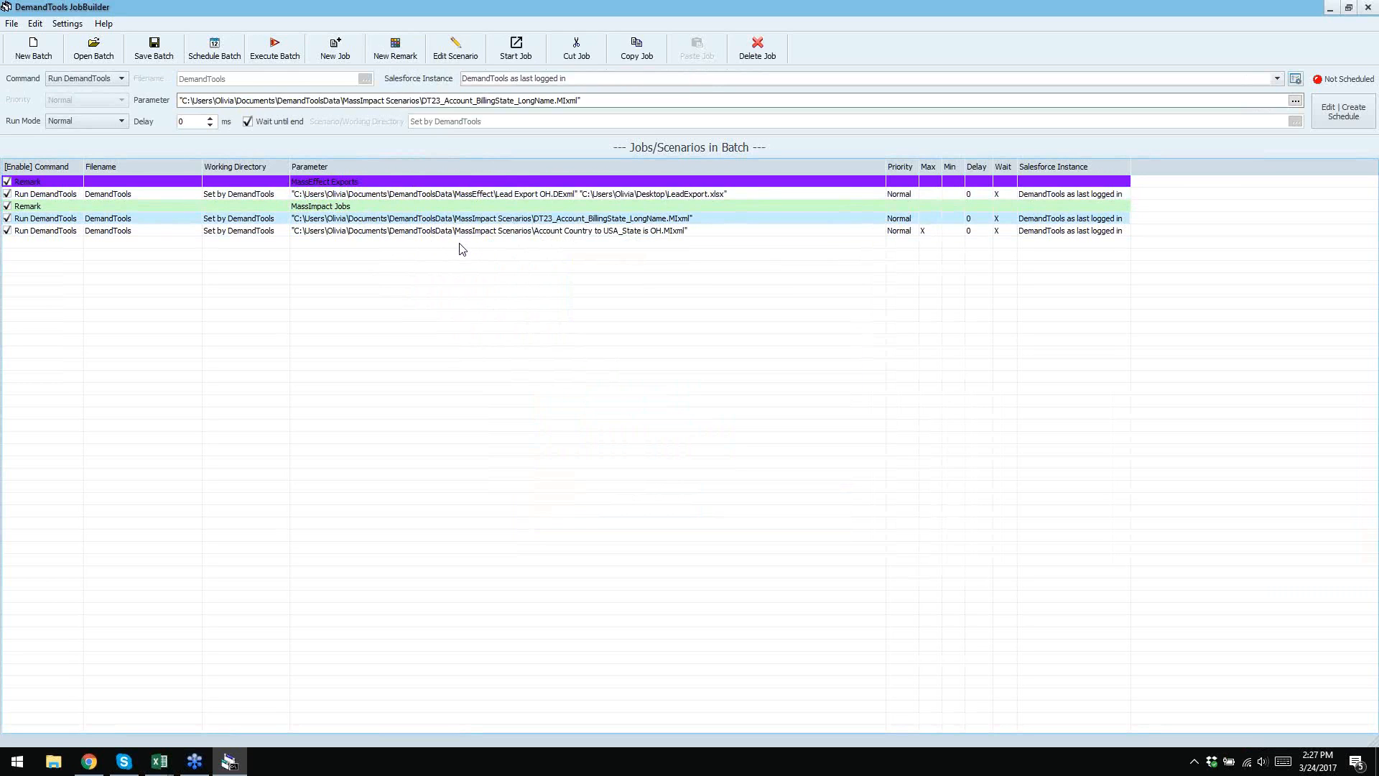
{"action": "left_click", "coordinate": [464, 261]}
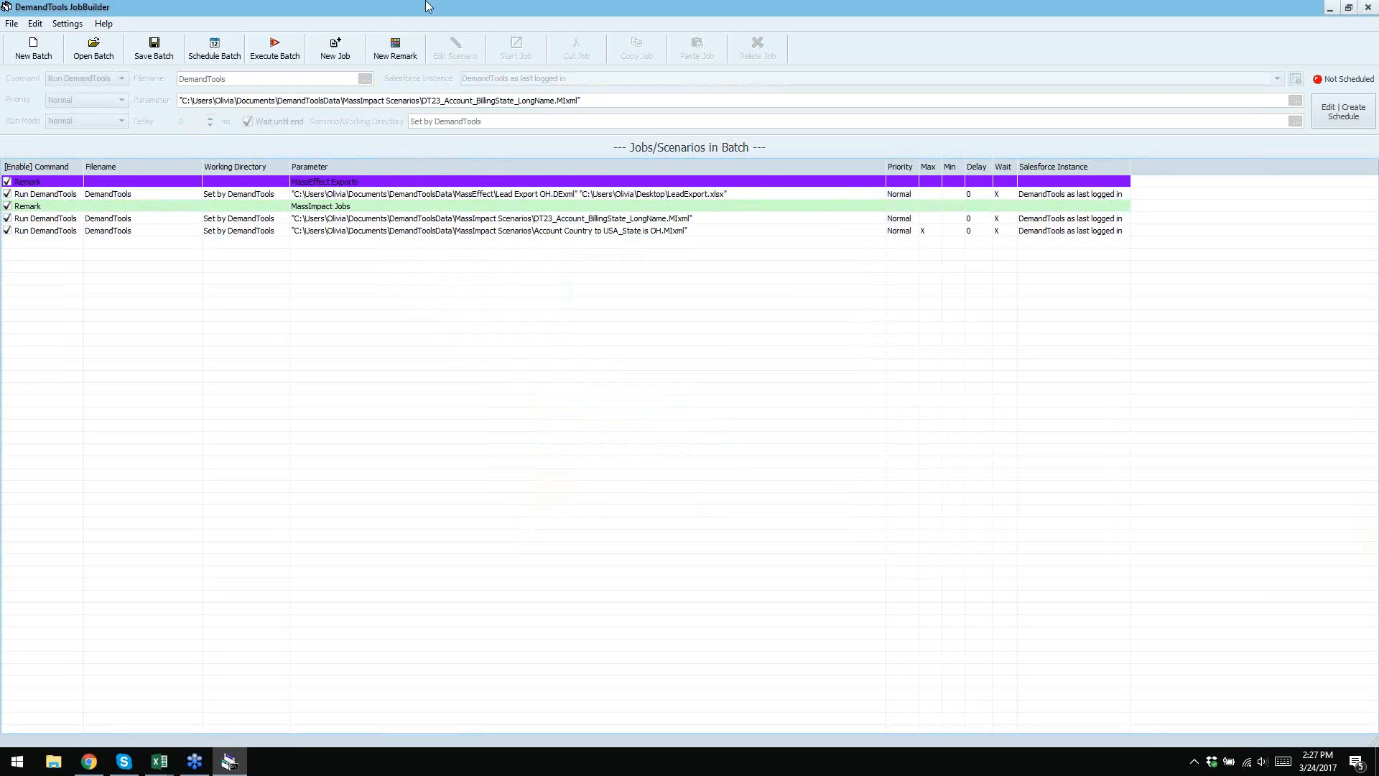
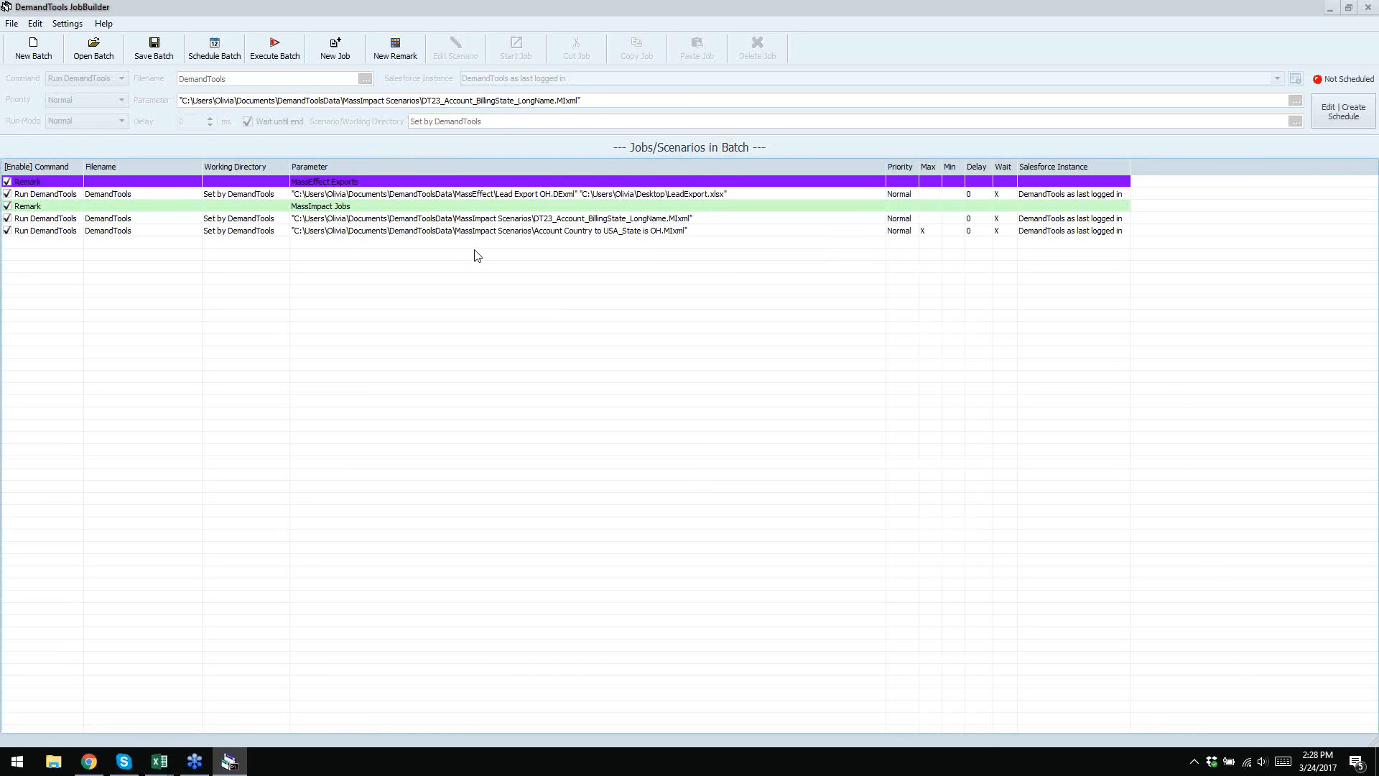
- Save the batch as 'Training 16', editing the existing Training 15 file name
{"action": "left_click", "coordinate": [142, 55]}
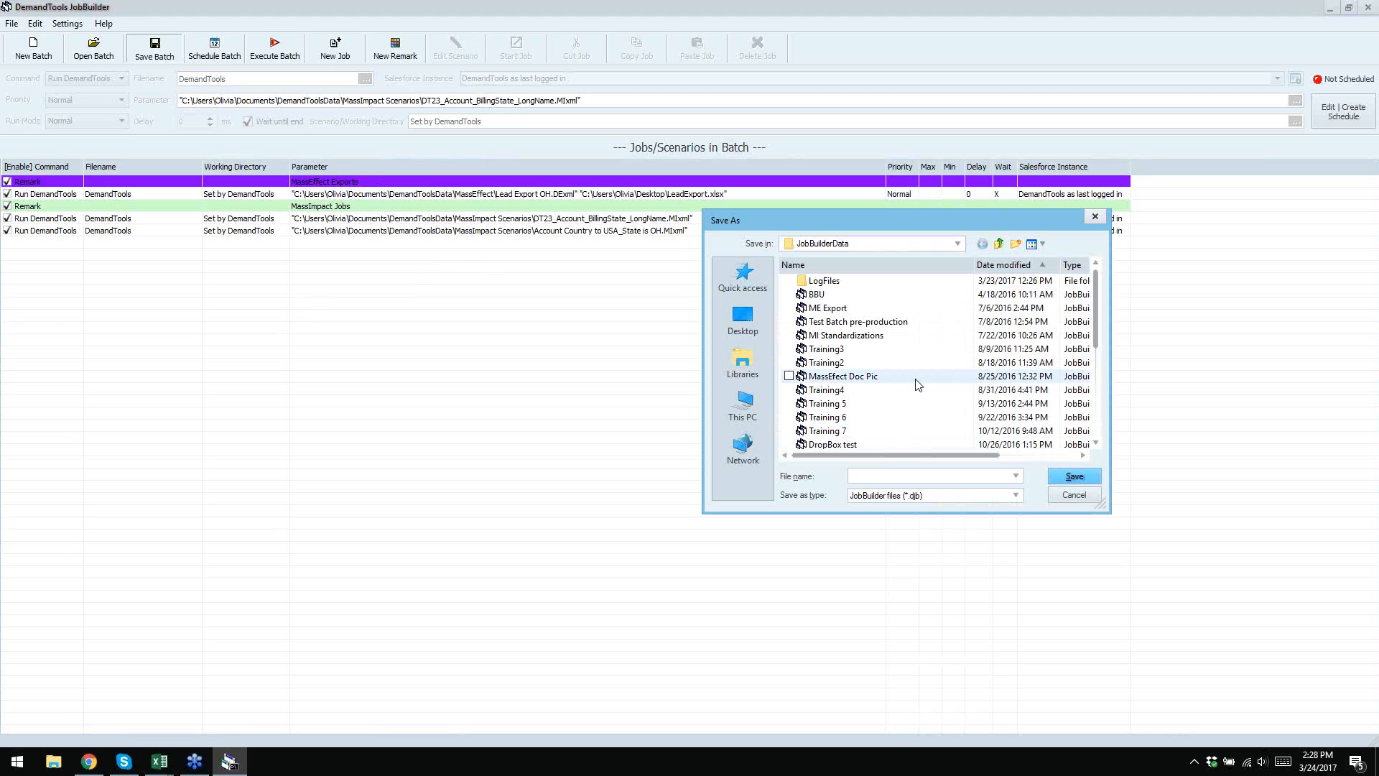
{"action": "scroll", "coordinate": [917, 384], "scroll_direction": "down", "scroll_amount": 1}
{"action": "scroll", "coordinate": [917, 384], "scroll_direction": "down", "scroll_amount": 4}
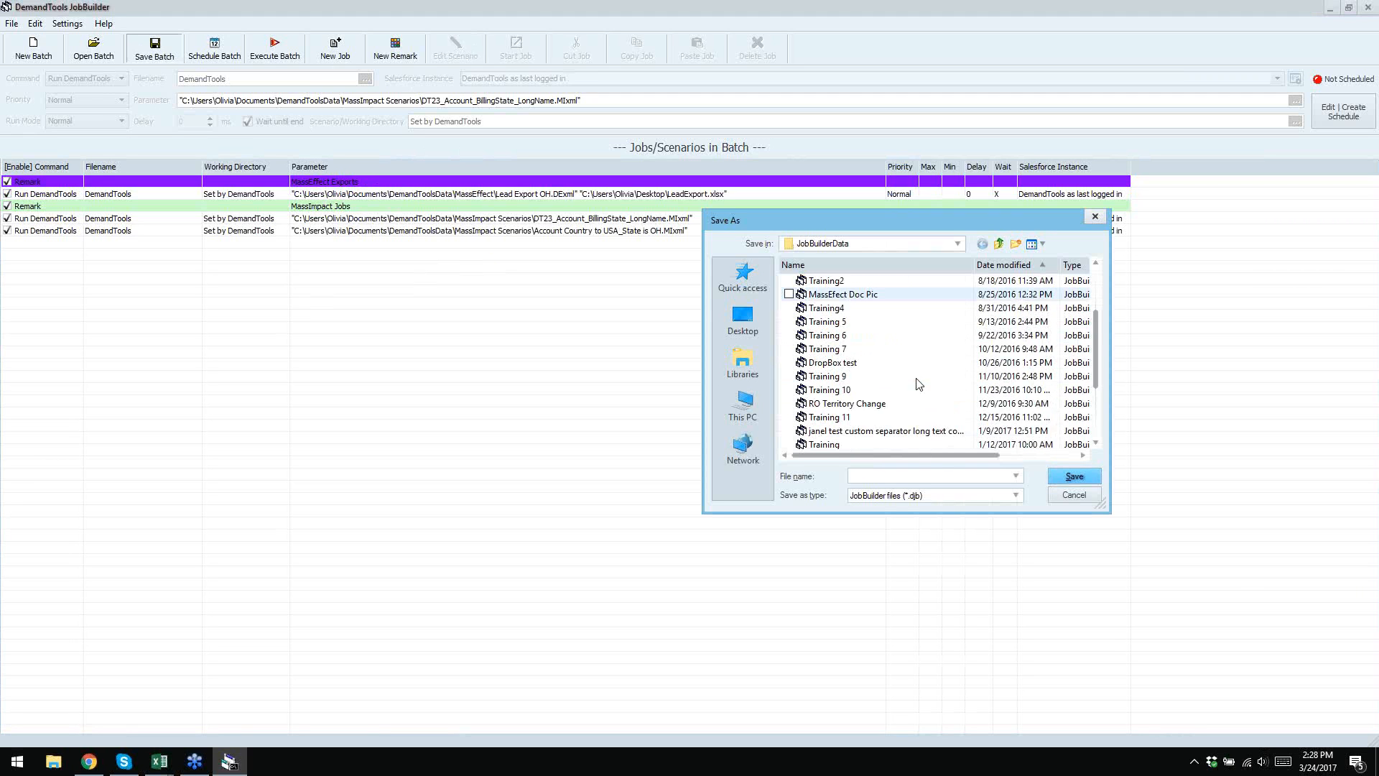
{"action": "left_click", "coordinate": [846, 433]}
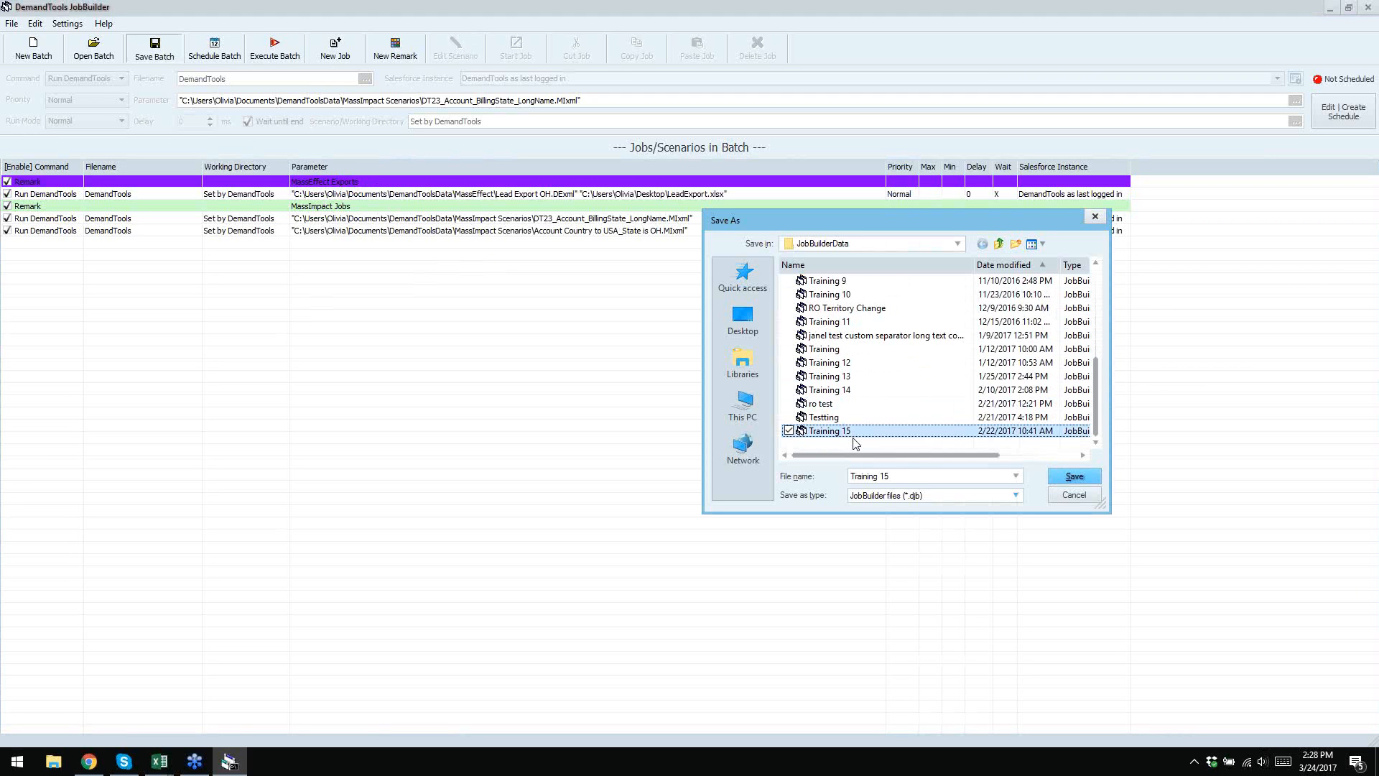
{"action": "left_click", "coordinate": [901, 475]}
{"action": "key", "text": "BackSpace"}
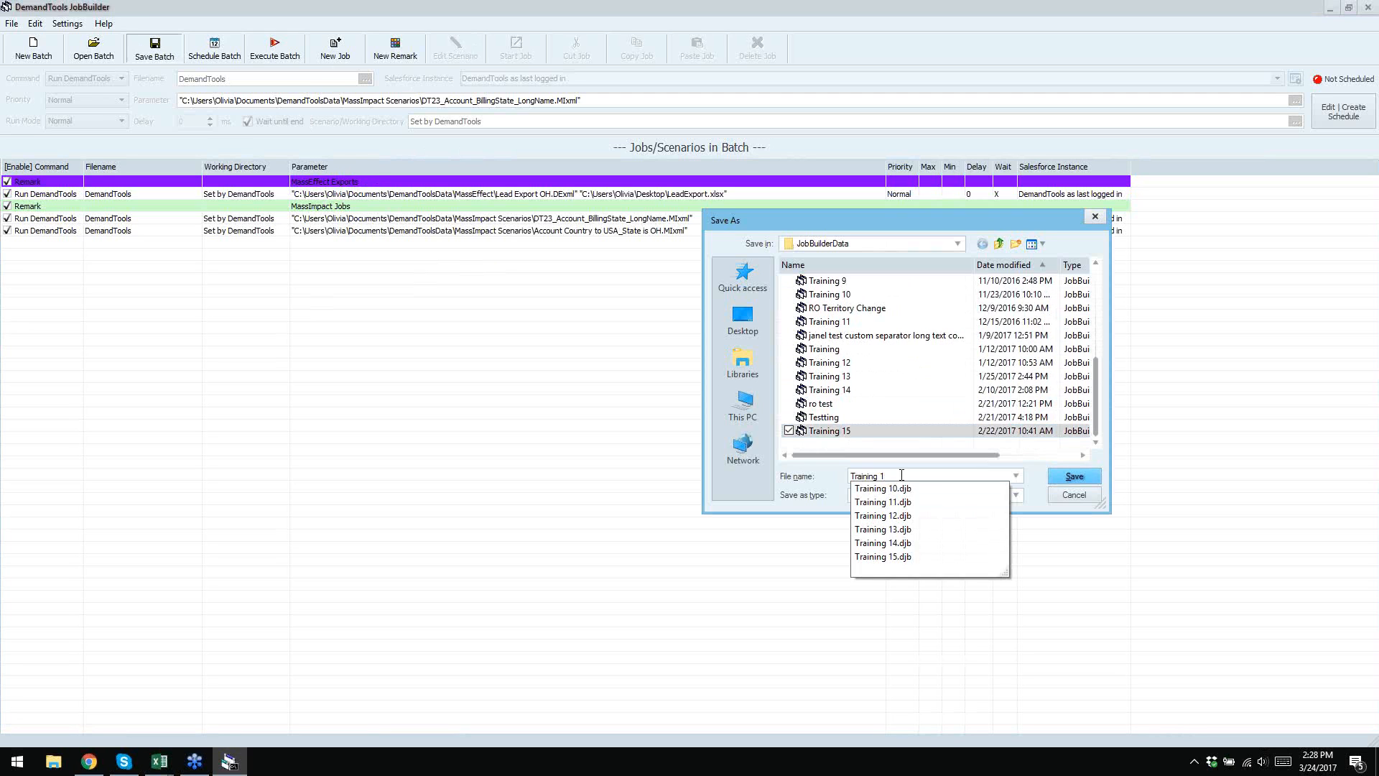
{"action": "type", "text": "6"}
{"action": "left_click", "coordinate": [1077, 477]}
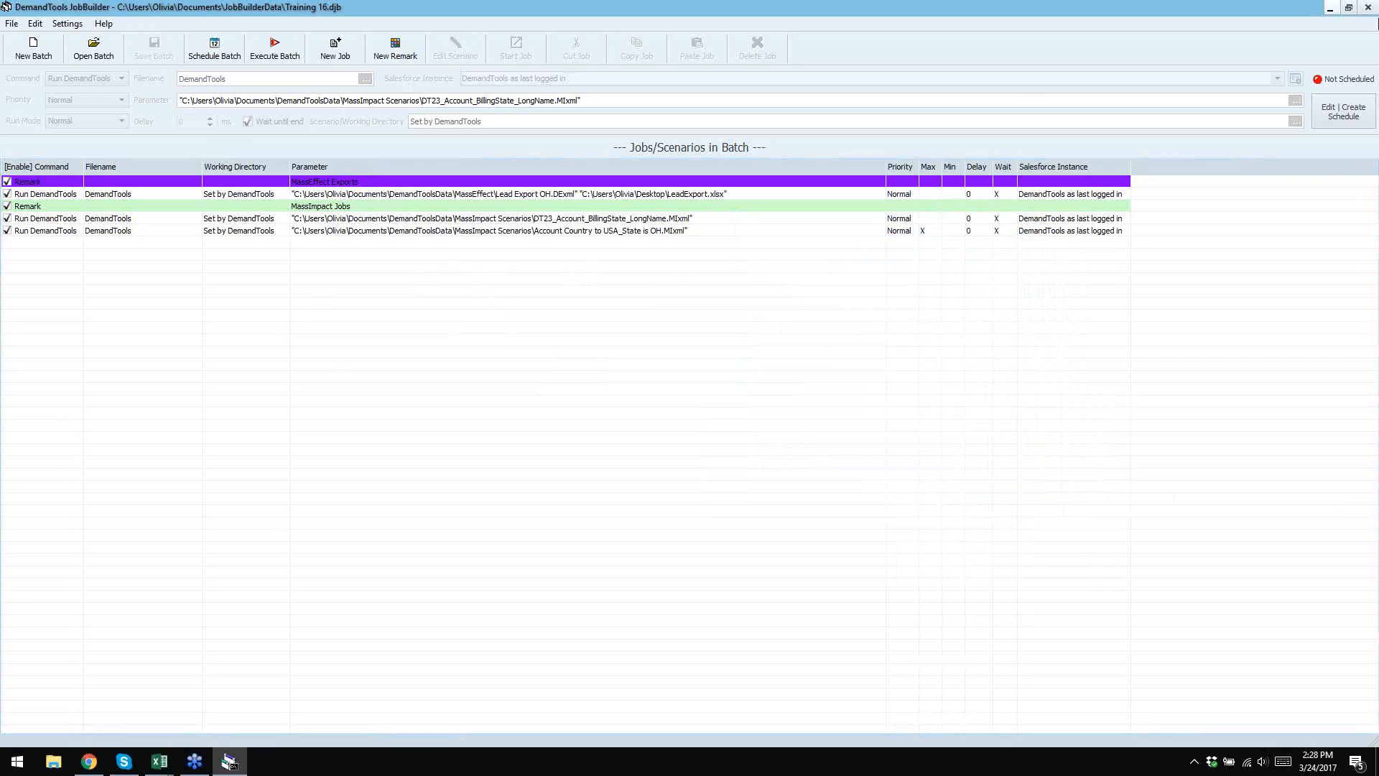
- Restart JobBuilder, open the Training 16 batch and execute it
{"action": "left_click", "coordinate": [1367, 7]}
{"action": "left_click", "coordinate": [1295, 10]}
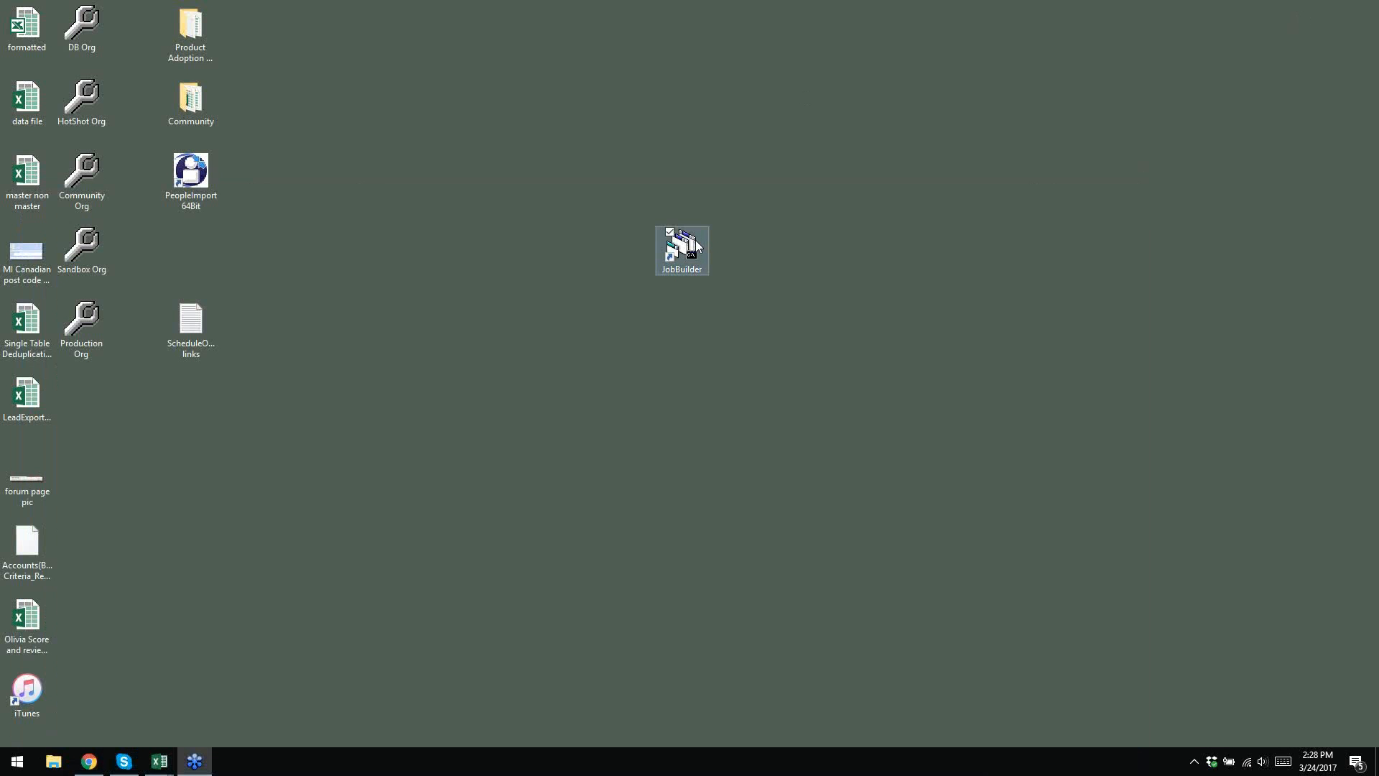
{"action": "double_click", "coordinate": [693, 255]}
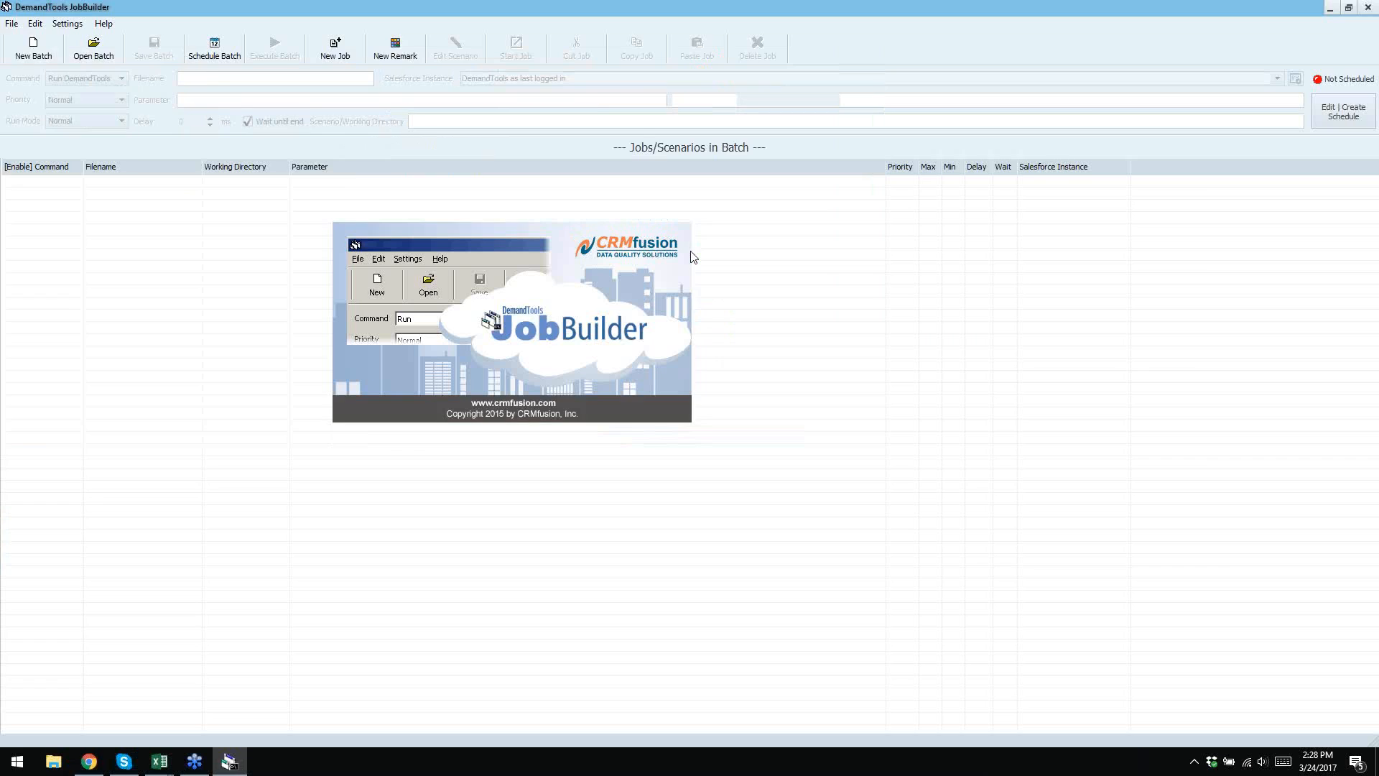
{"action": "left_click", "coordinate": [107, 49]}
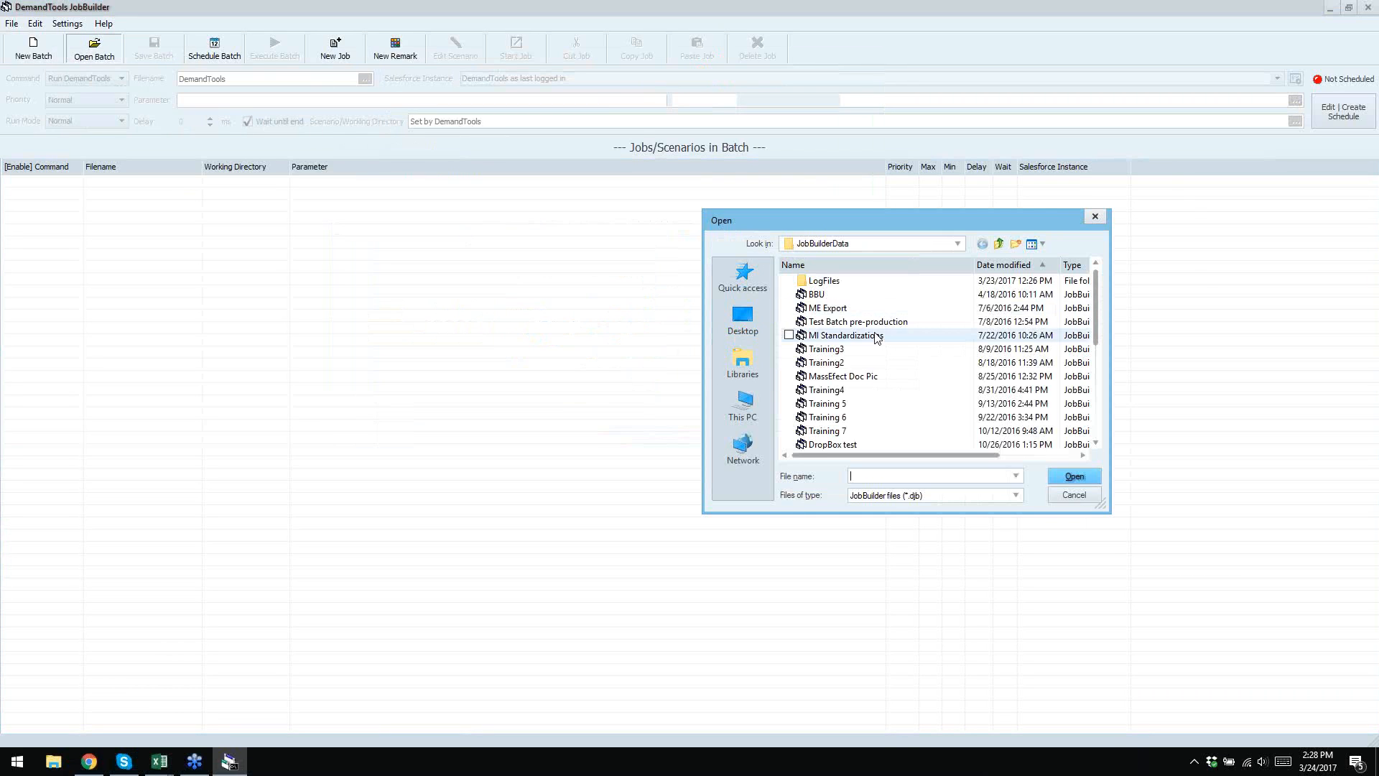
{"action": "scroll", "coordinate": [877, 338], "scroll_direction": "down", "scroll_amount": 3}
{"action": "double_click", "coordinate": [856, 433]}
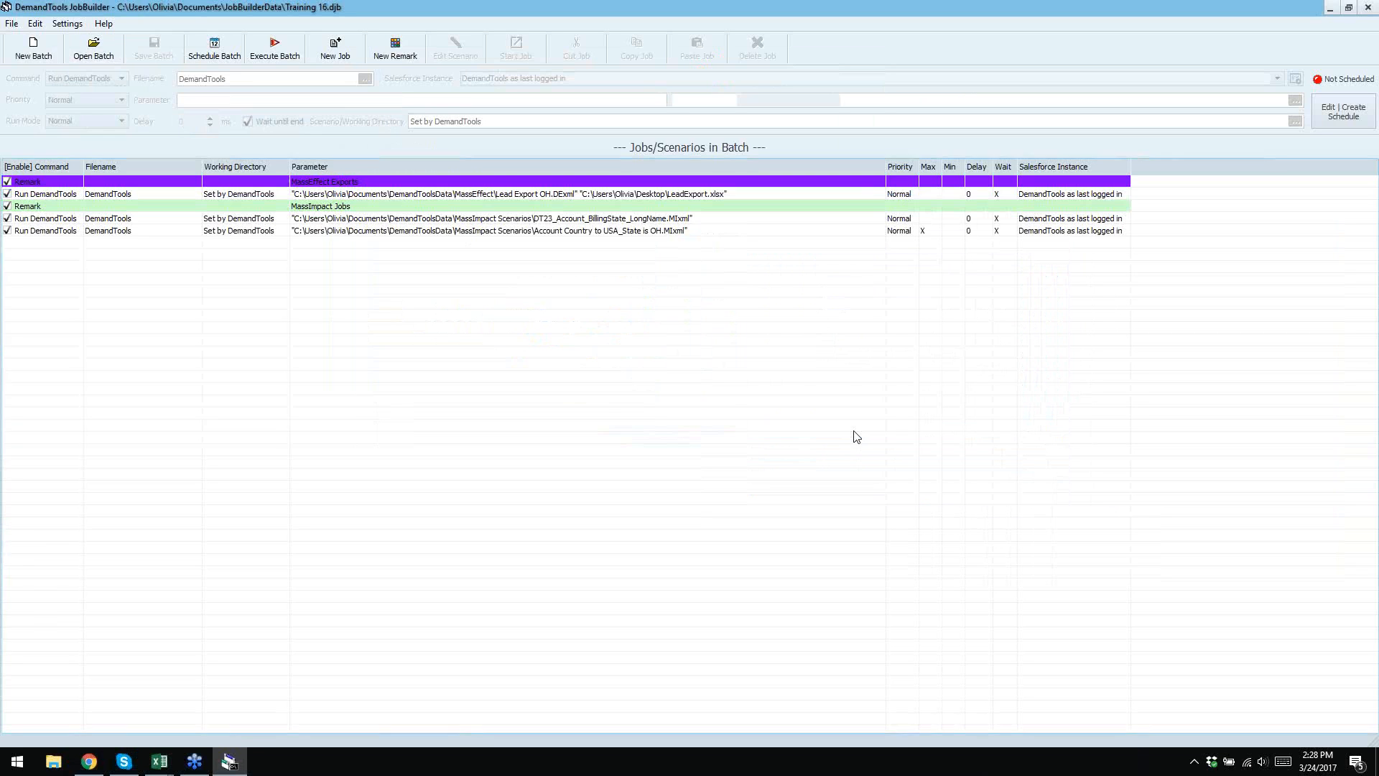
{"action": "left_click", "coordinate": [272, 54]}
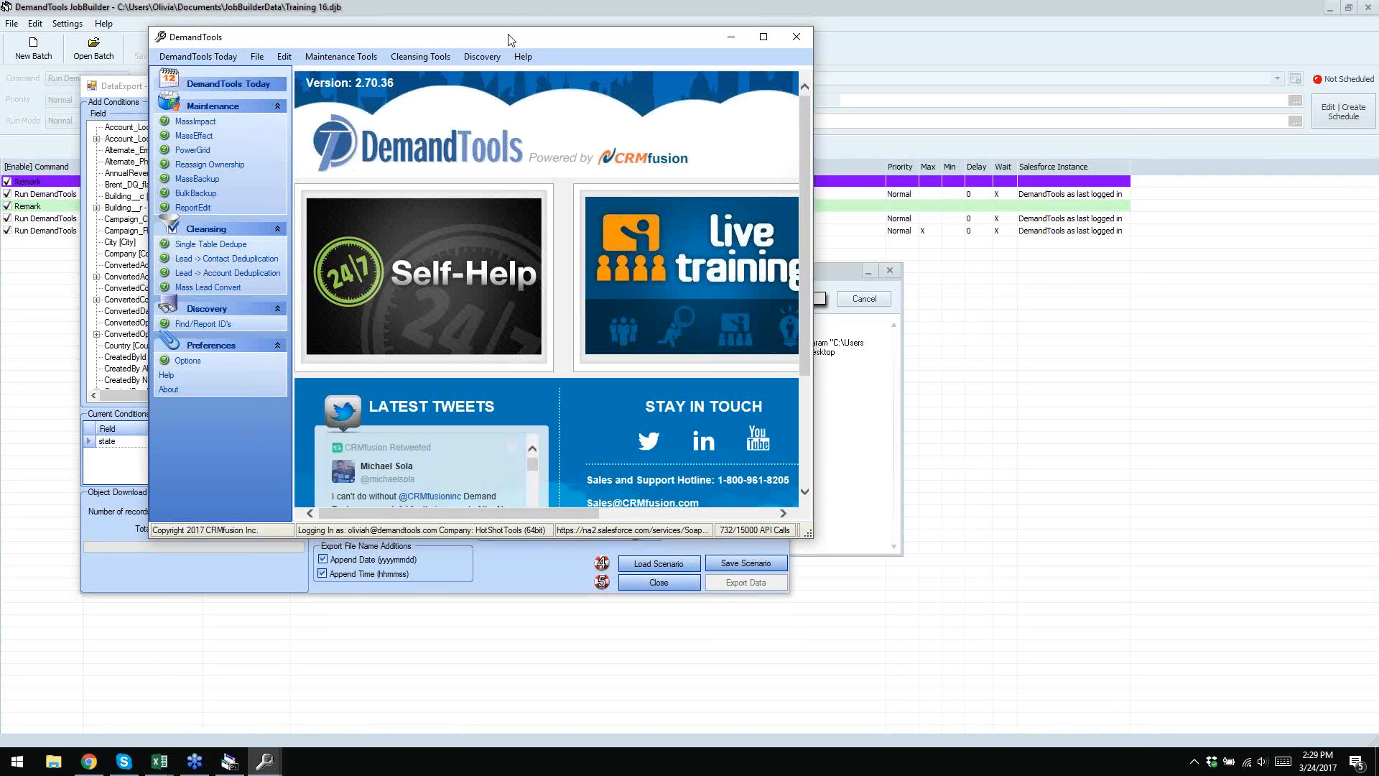
- Check the DataExport window while the batch reaches 100%, then show the desktop
{"action": "left_click_drag", "start_coordinate": [508, 40], "coordinate": [869, 96]}
{"action": "left_click", "coordinate": [414, 261]}
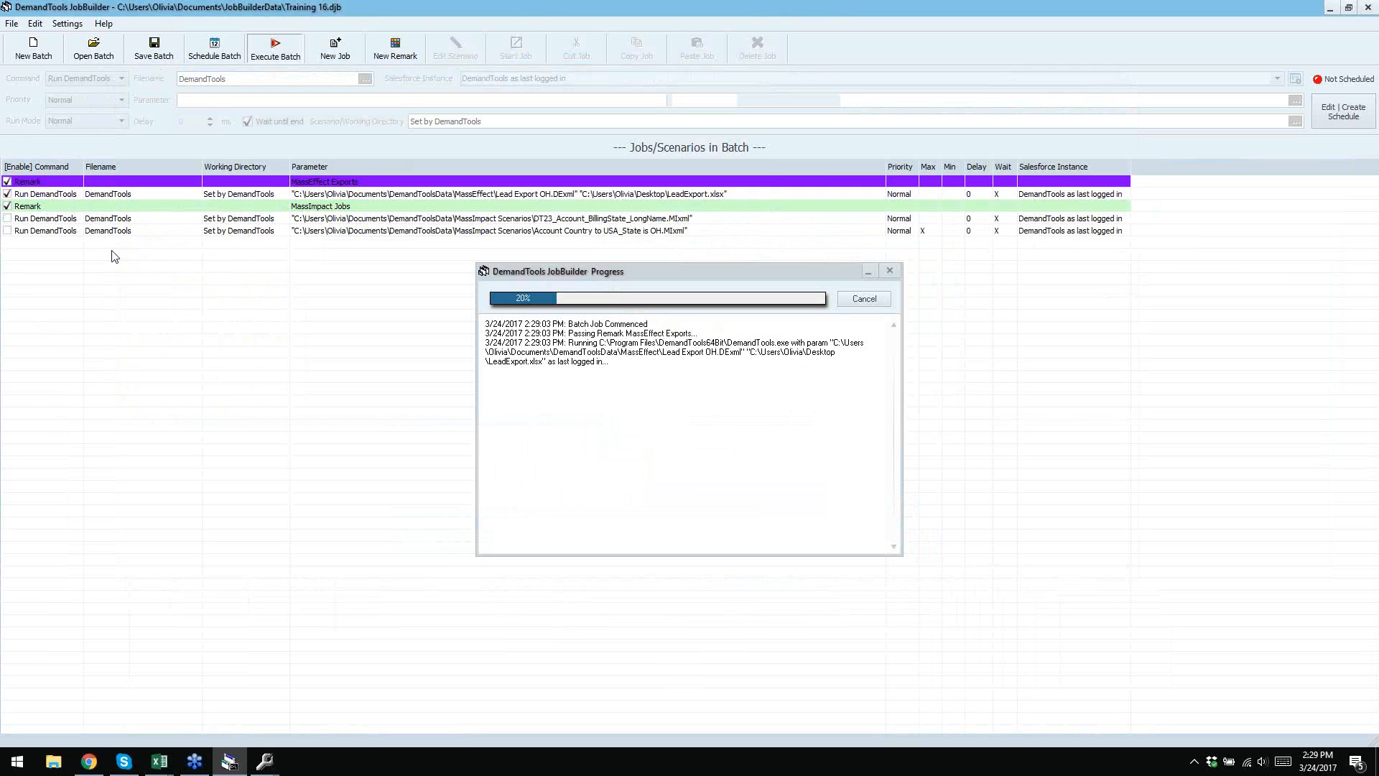
{"action": "left_click", "coordinate": [264, 761]}
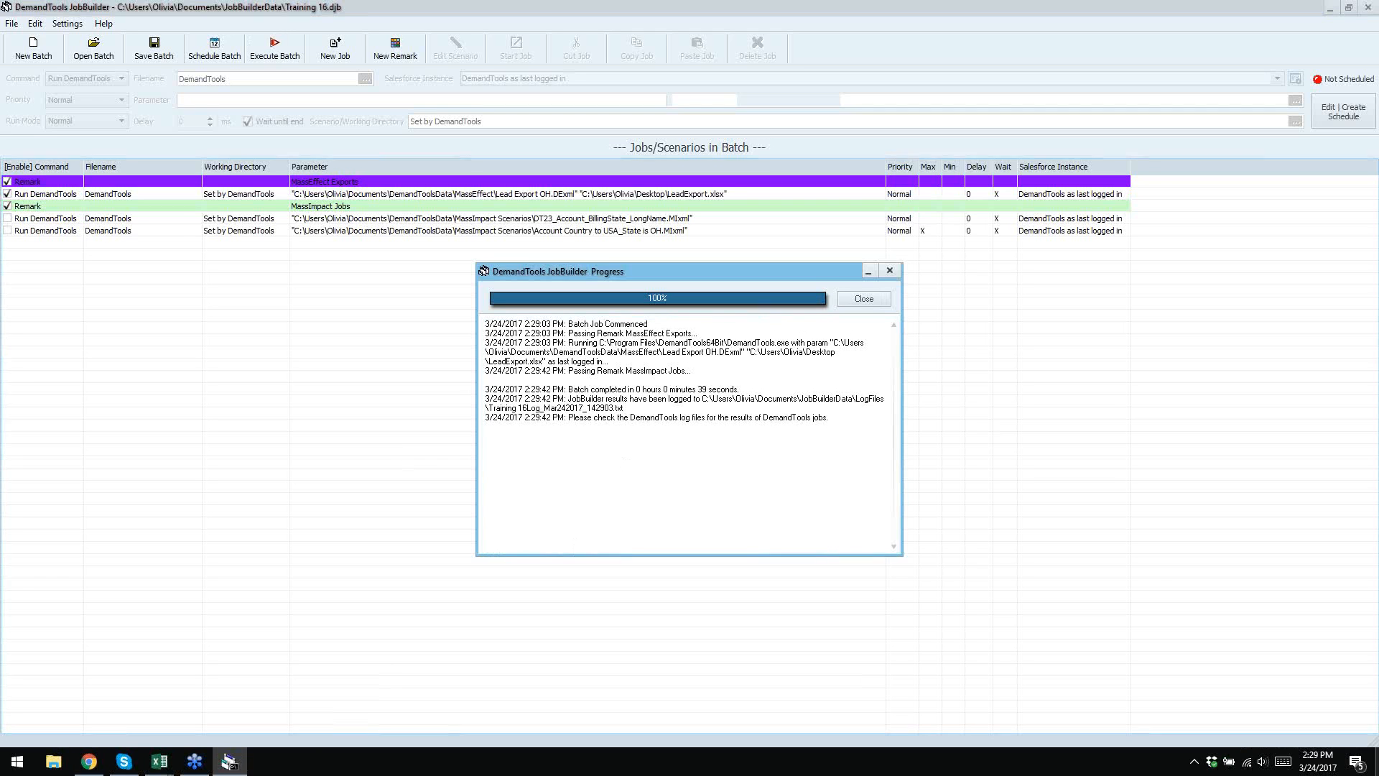
{"action": "key", "text": "super+d"}
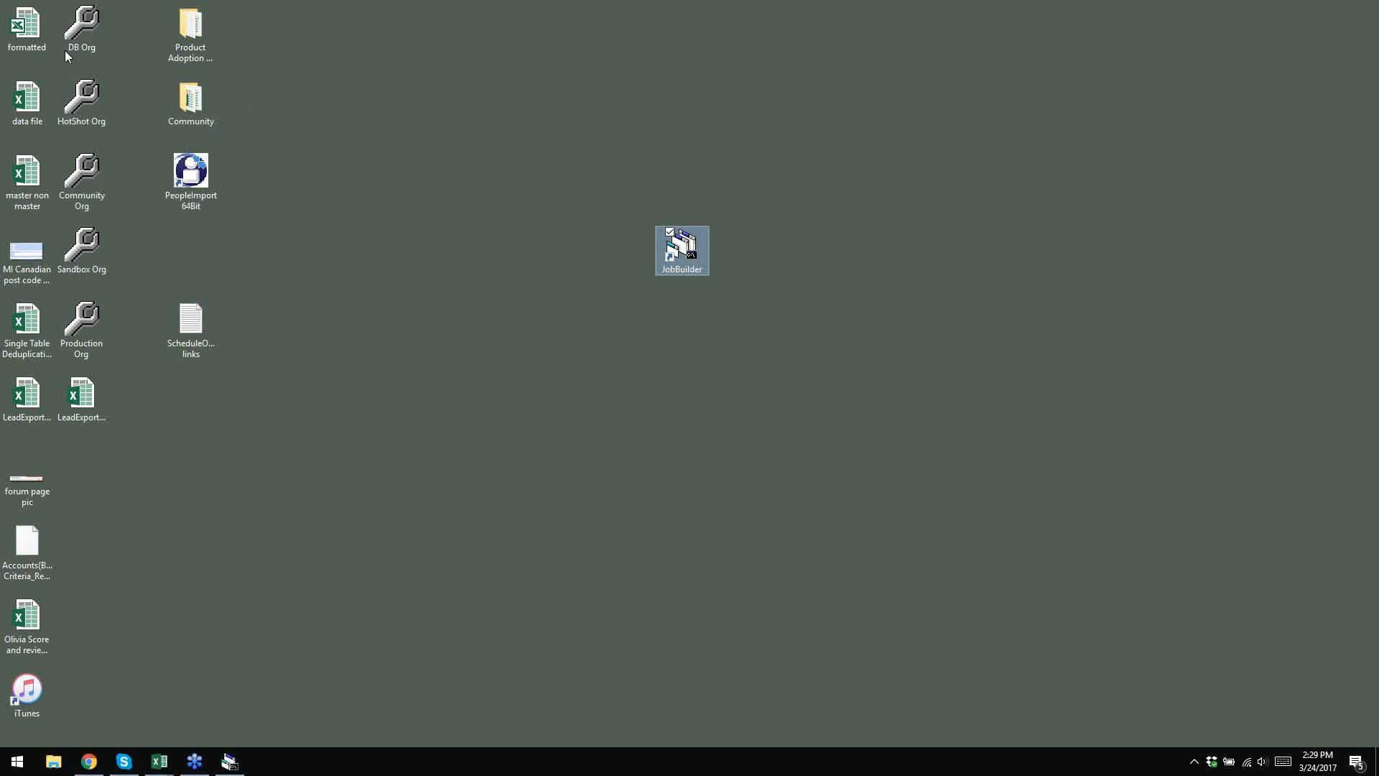
- Open LeadExport_20170324_142915 in Excel, autofit all columns, then close it without saving
{"action": "left_click_drag", "start_coordinate": [92, 398], "coordinate": [438, 391]}
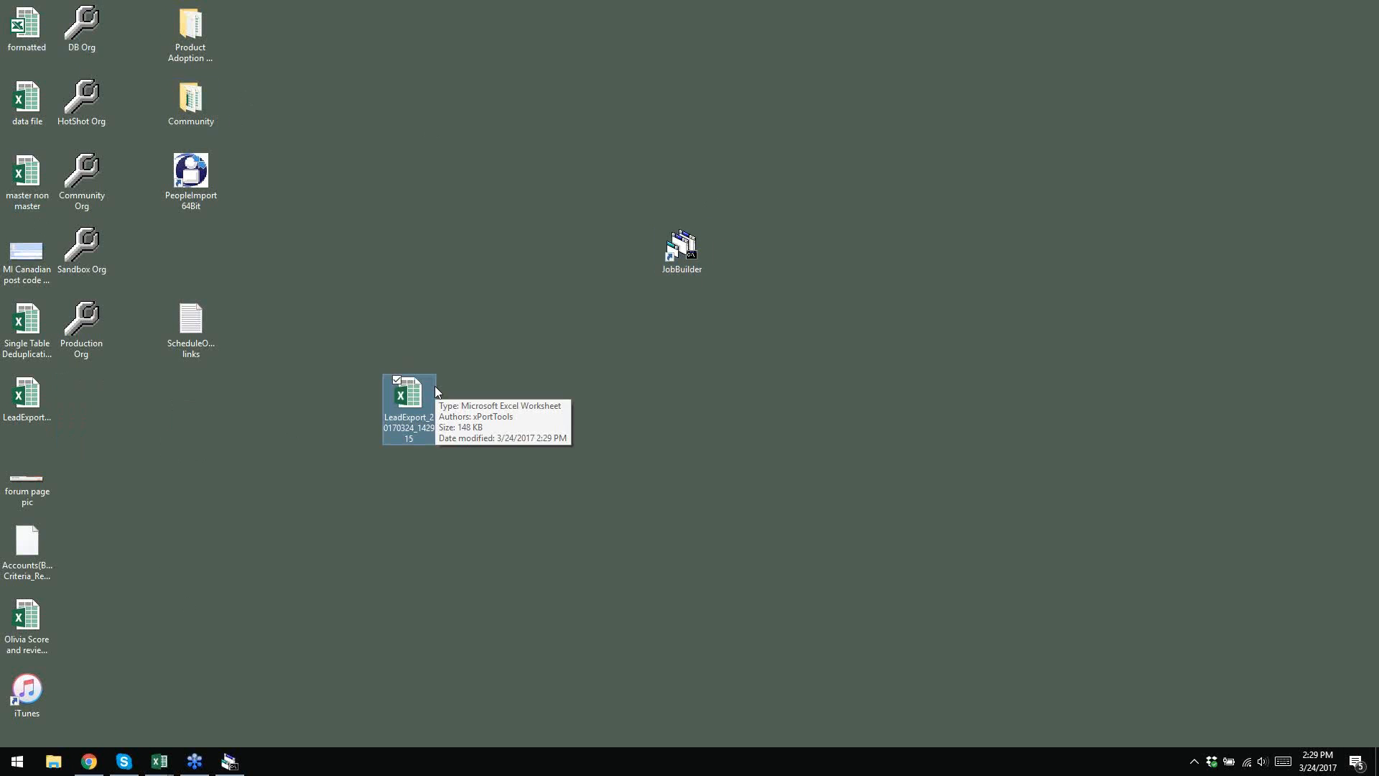
{"action": "double_click", "coordinate": [408, 402]}
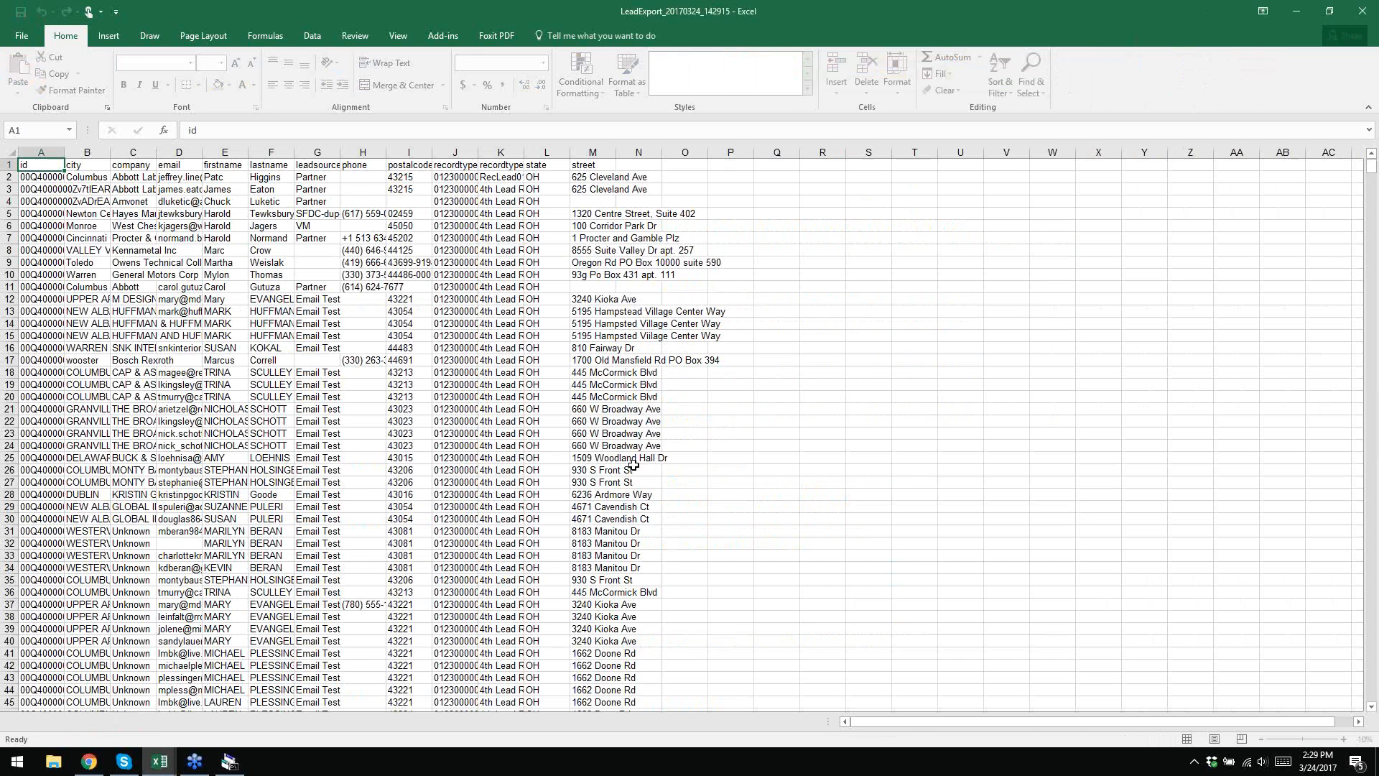
{"action": "left_click", "coordinate": [10, 150]}
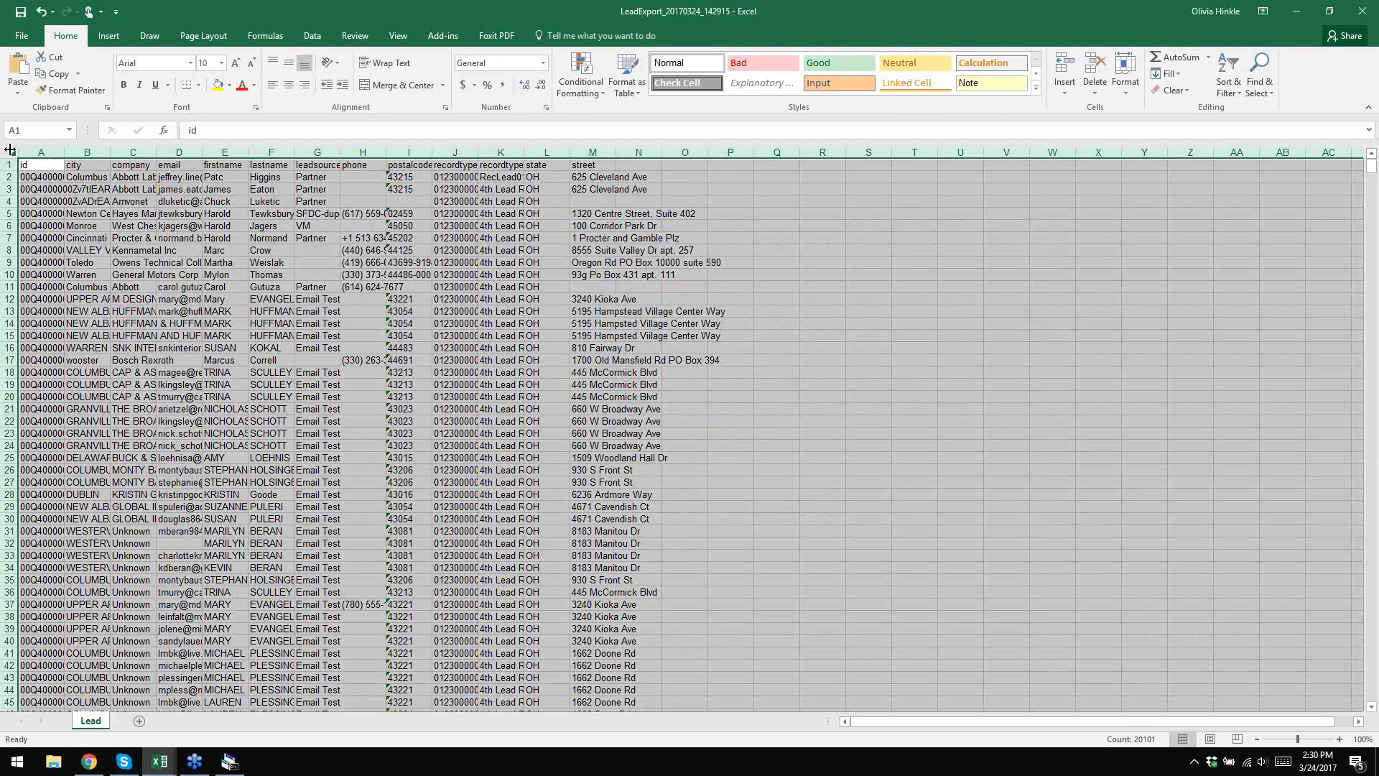
{"action": "double_click", "coordinate": [64, 152]}
{"action": "left_click", "coordinate": [1361, 11]}
{"action": "left_click", "coordinate": [687, 399]}
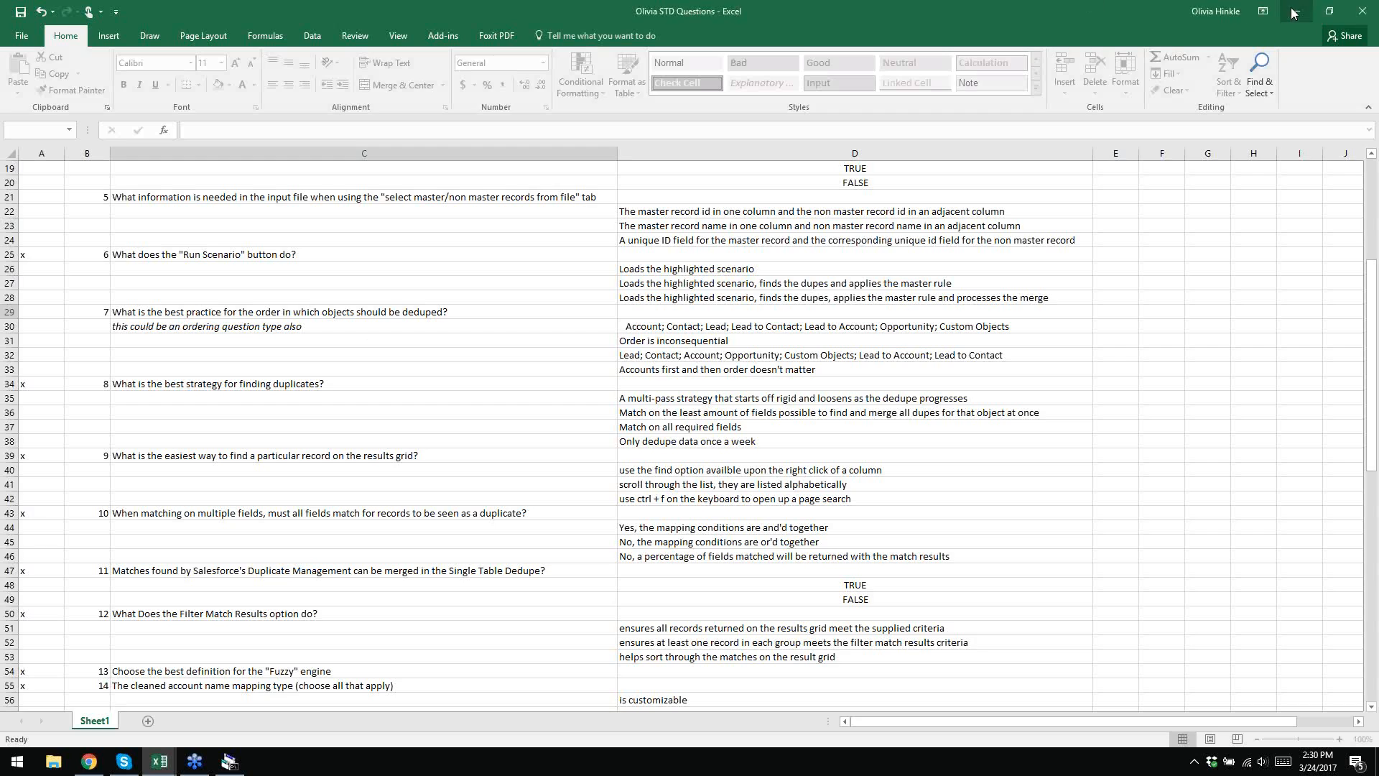
{"action": "left_click", "coordinate": [1292, 13]}
{"action": "left_click", "coordinate": [407, 396]}
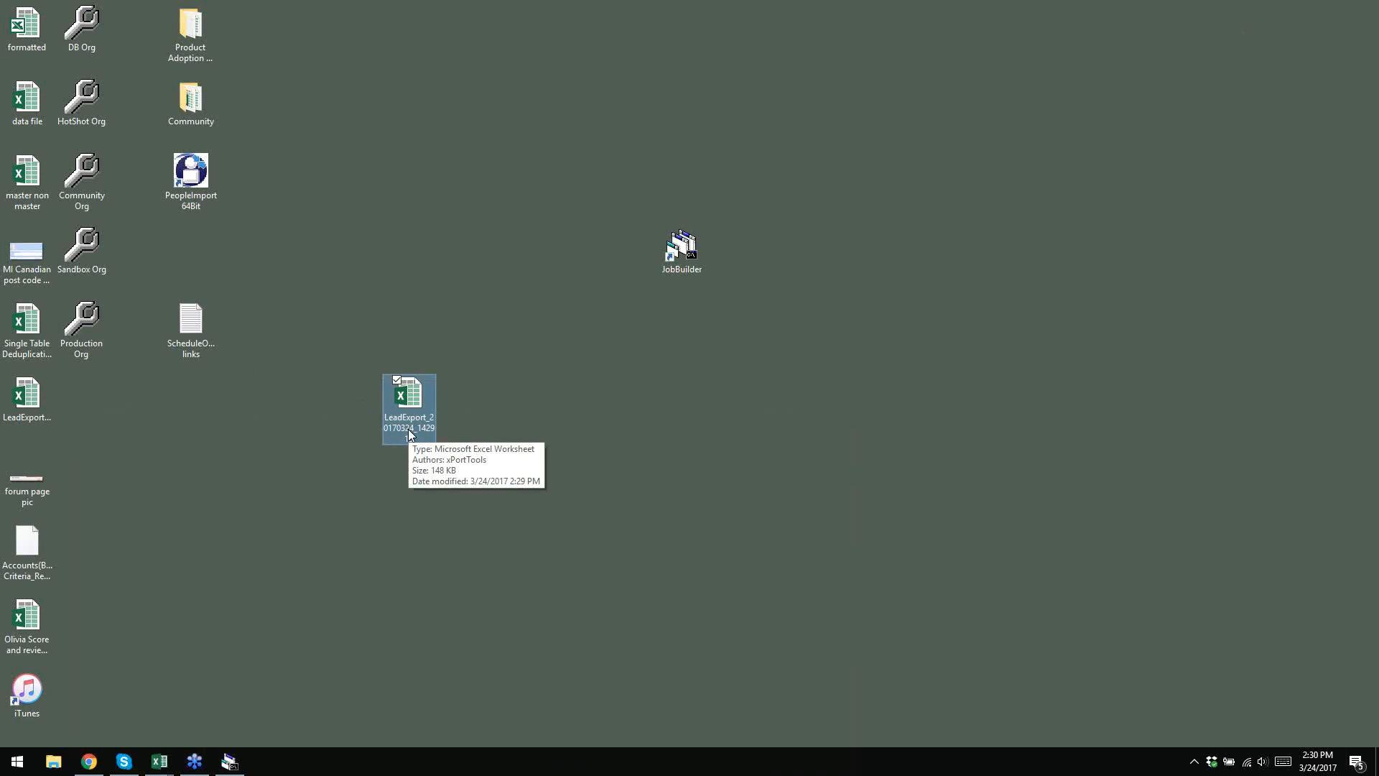
- Bring JobBuilder back and close the 100% progress report from the 39-second run
{"action": "left_click", "coordinate": [397, 12]}
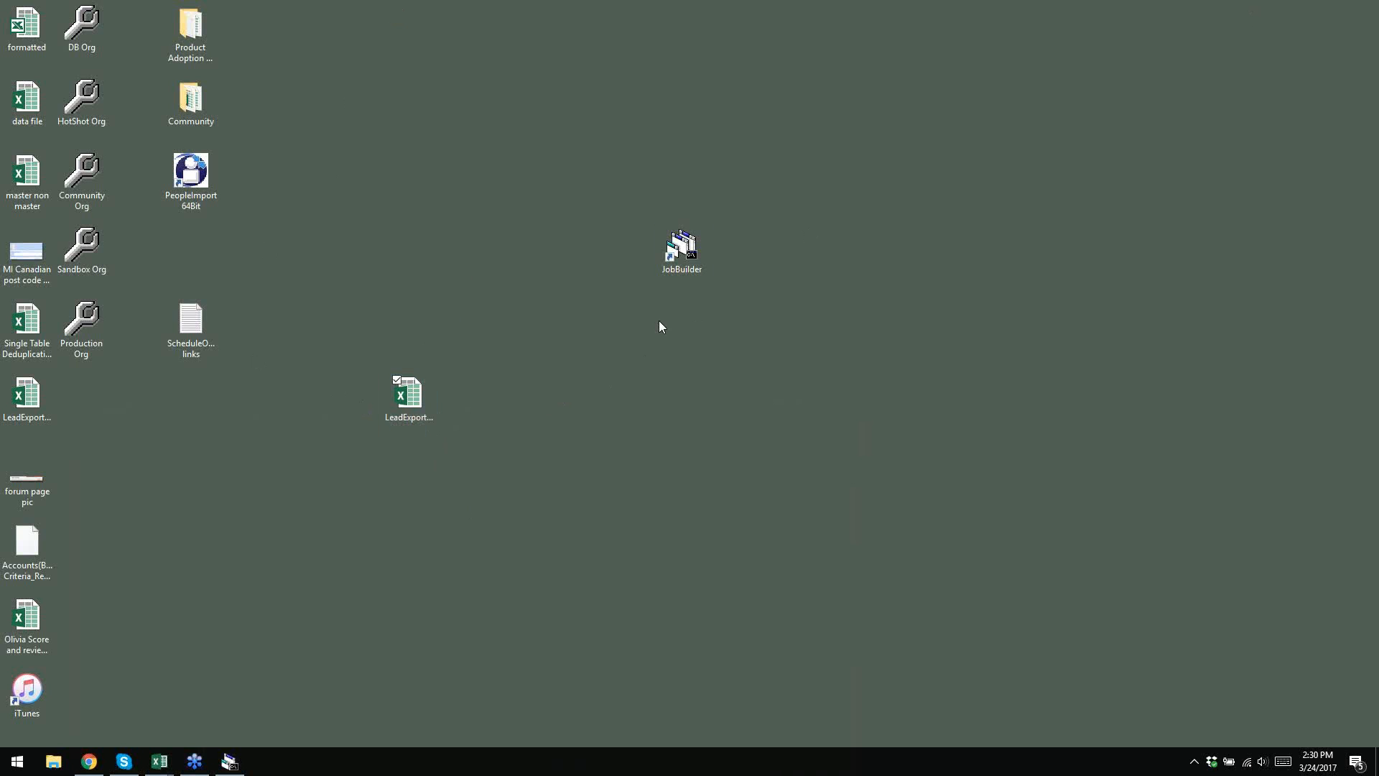
{"action": "left_click", "coordinate": [232, 771]}
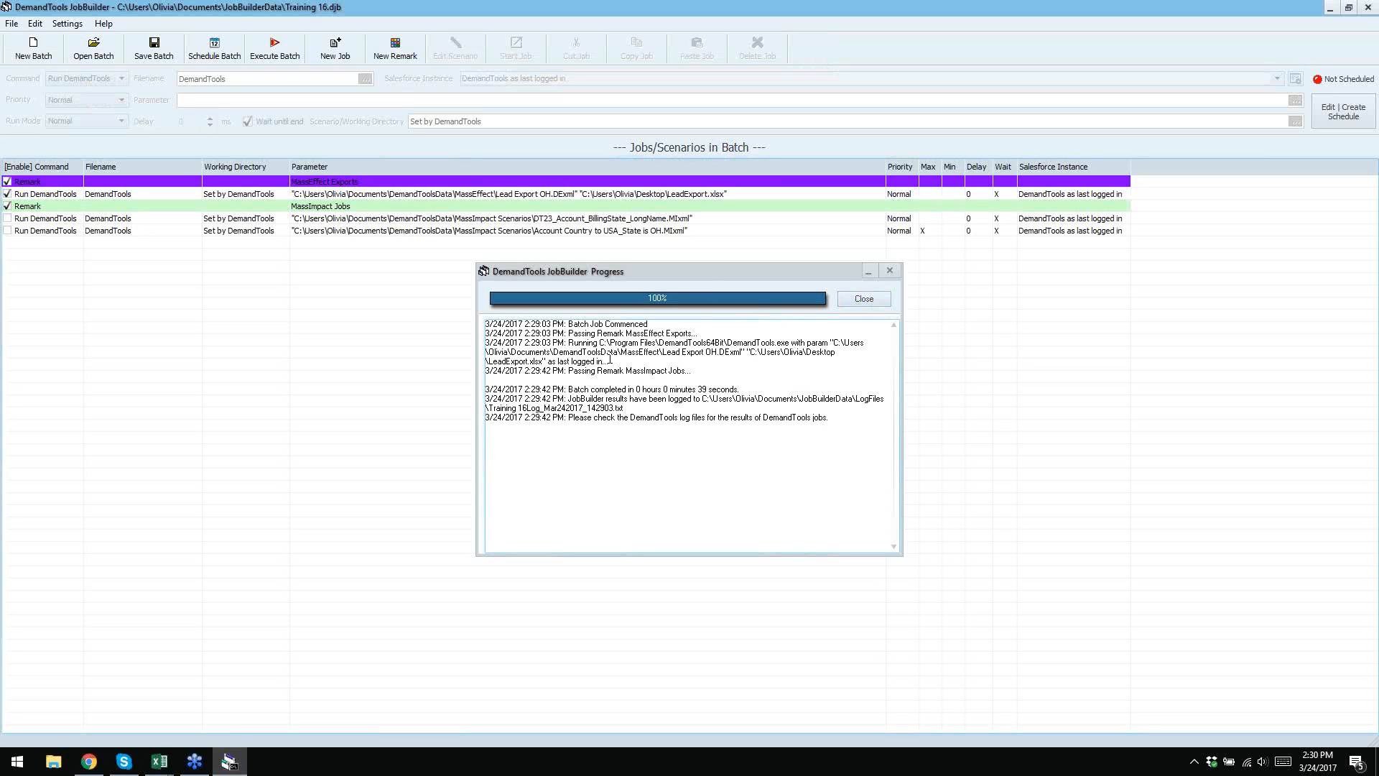
{"action": "left_click", "coordinate": [863, 299]}
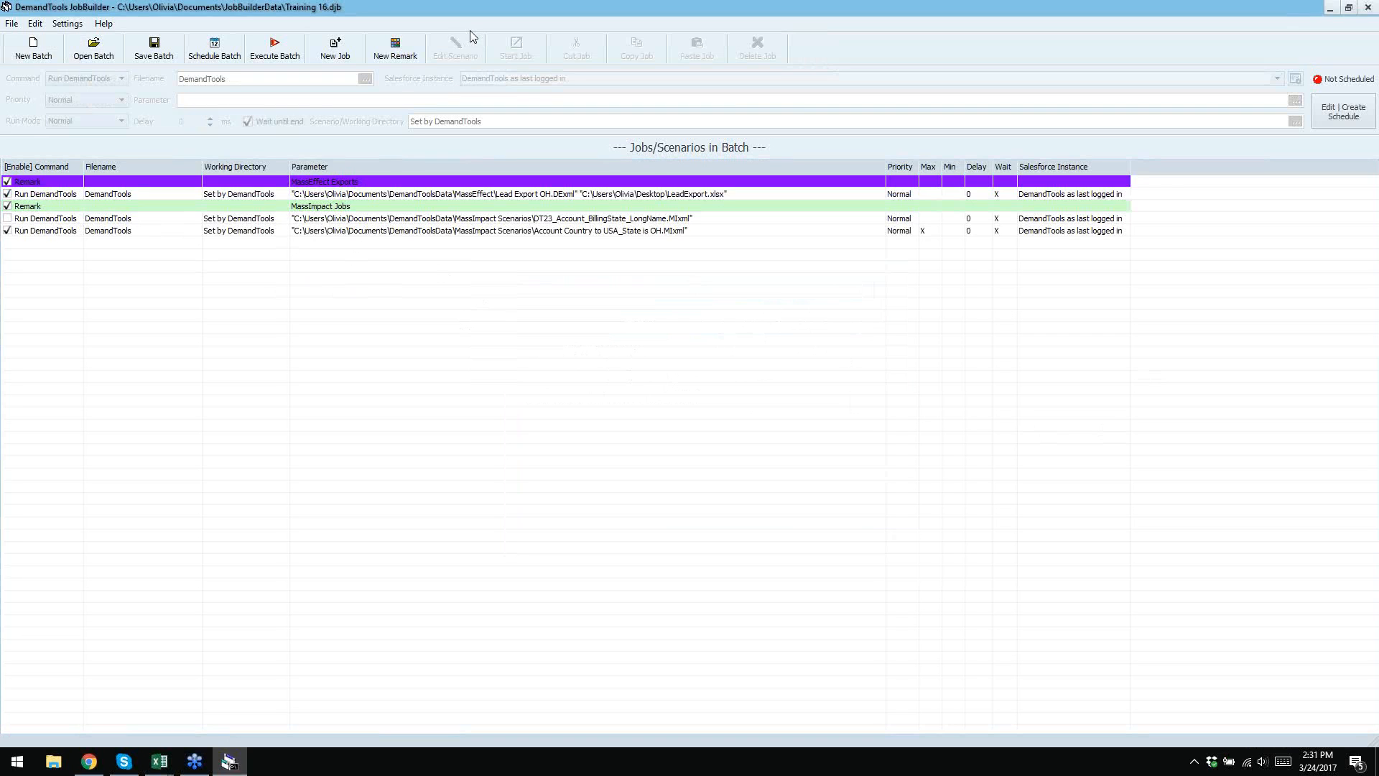
- Schedule the Training 16 batch to run Daily at 14:32:00 and save the batch
{"action": "left_click", "coordinate": [219, 51]}
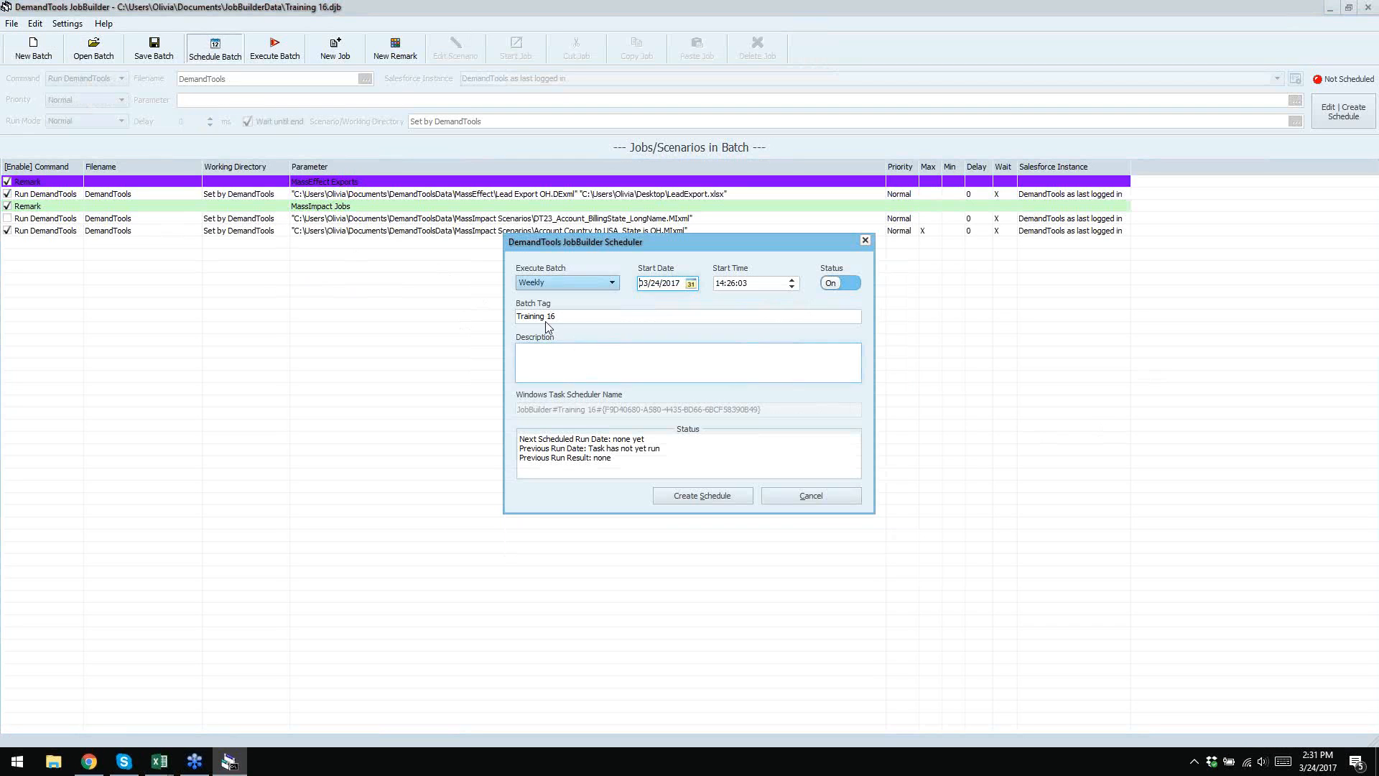
{"action": "left_click", "coordinate": [612, 283]}
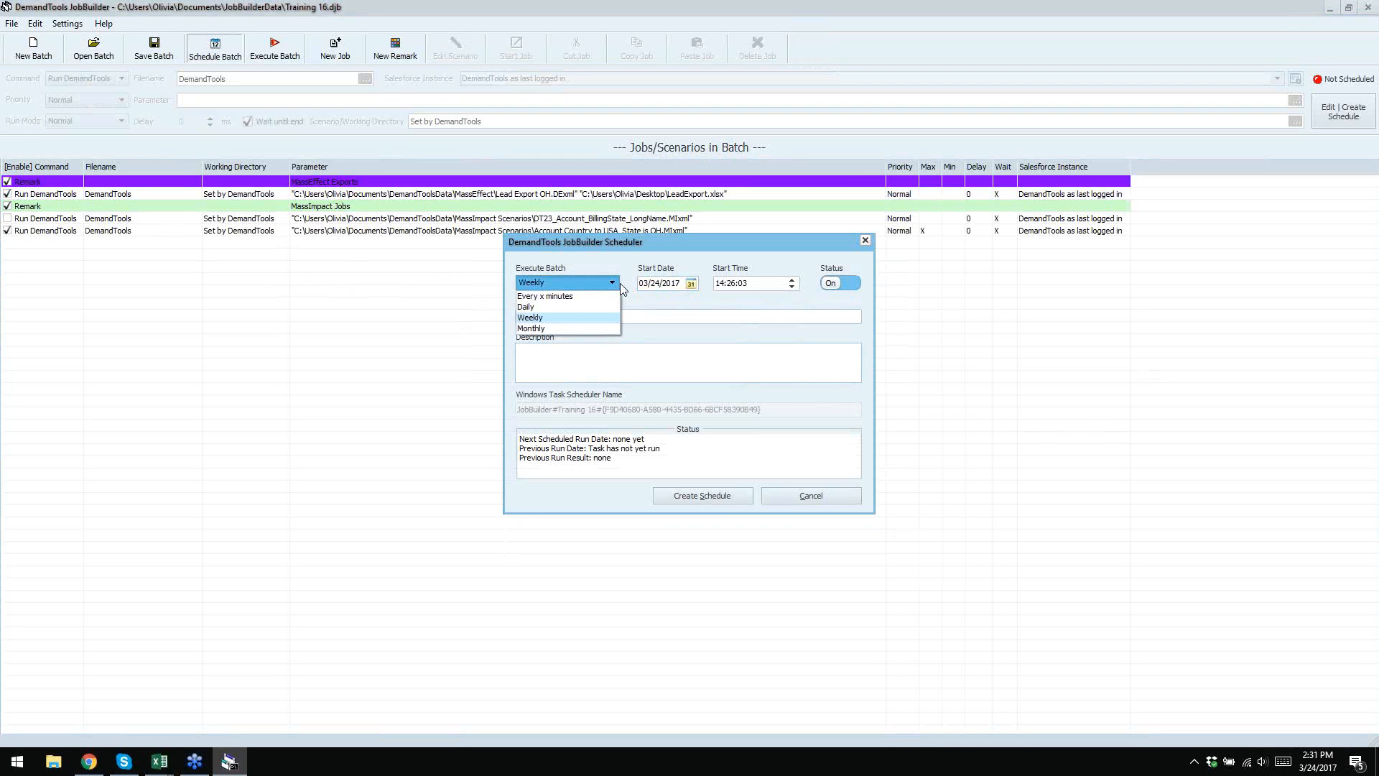
{"action": "left_click", "coordinate": [569, 308]}
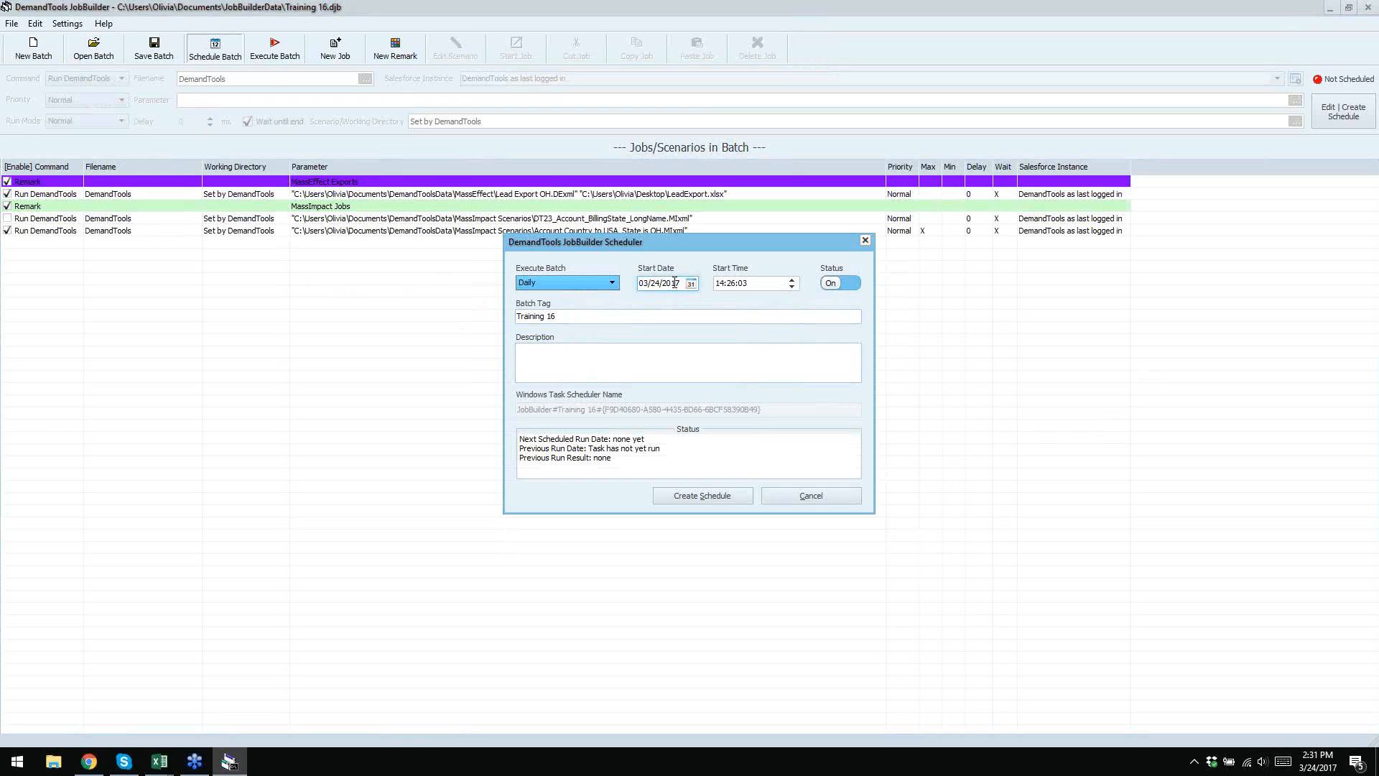
{"action": "left_click", "coordinate": [735, 283]}
{"action": "left_click", "coordinate": [735, 283]}
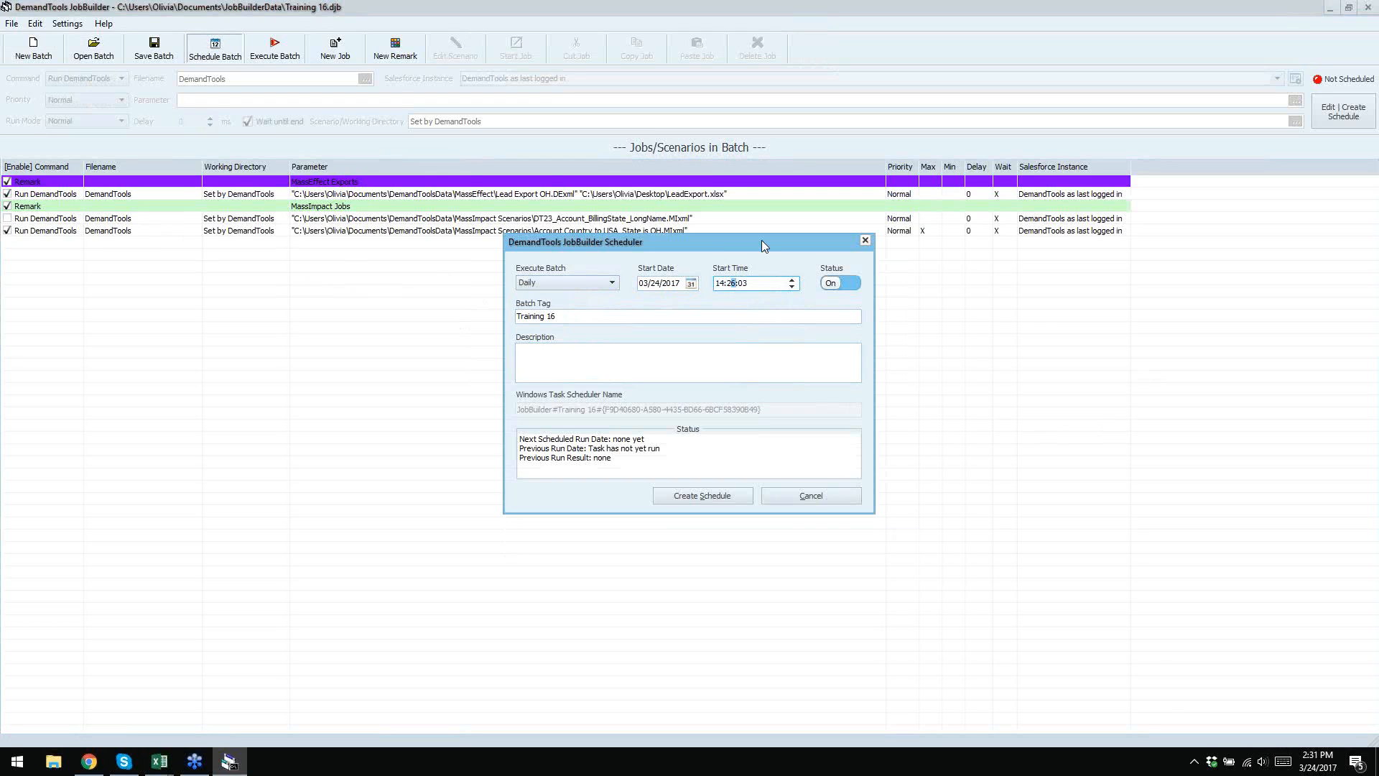
{"action": "key", "text": "Down"}
{"action": "type", "text": "33:"}
{"action": "type", "text": "00"}
{"action": "type", "text": "32"}
{"action": "left_click", "coordinate": [731, 496]}
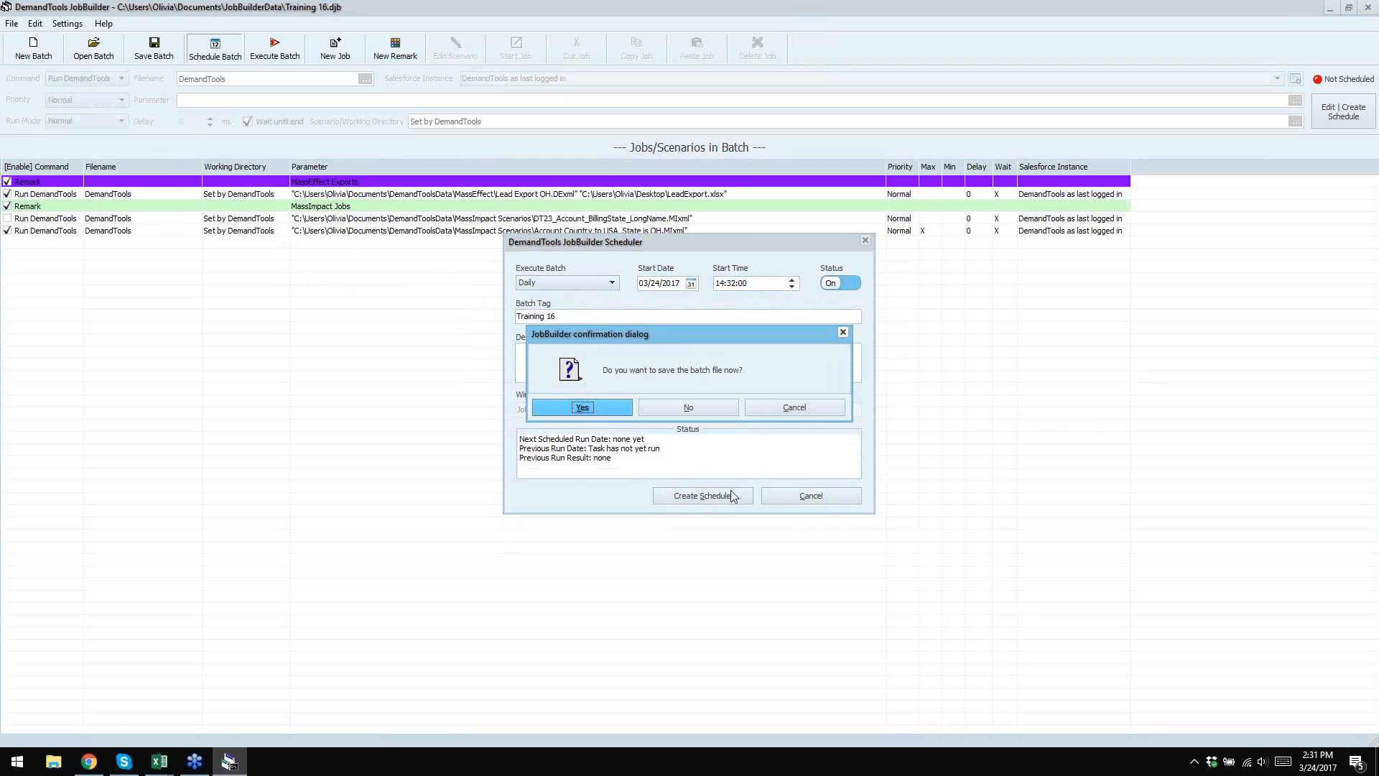
{"action": "left_click", "coordinate": [583, 407]}
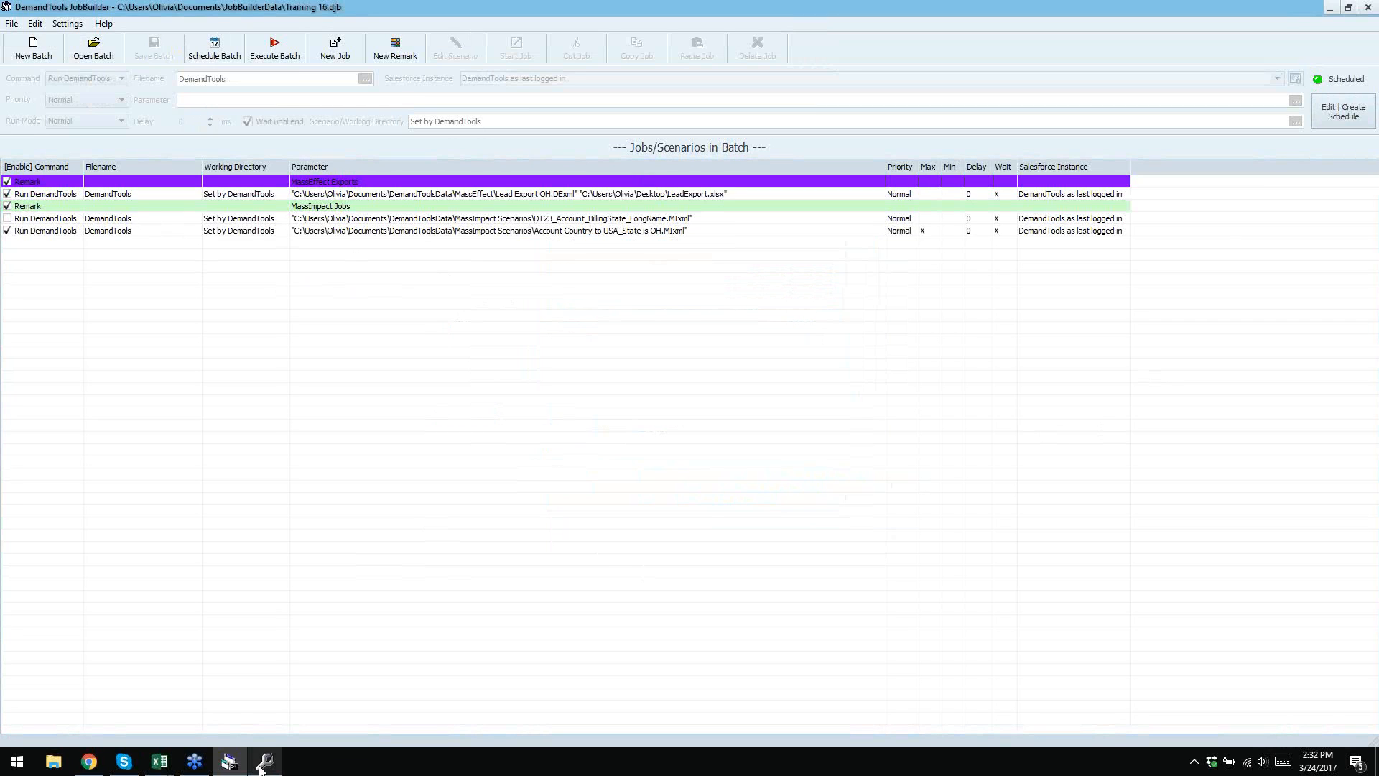
{"action": "mouse_move", "coordinate": [260, 768]}
{"action": "mouse_move", "coordinate": [337, 673]}
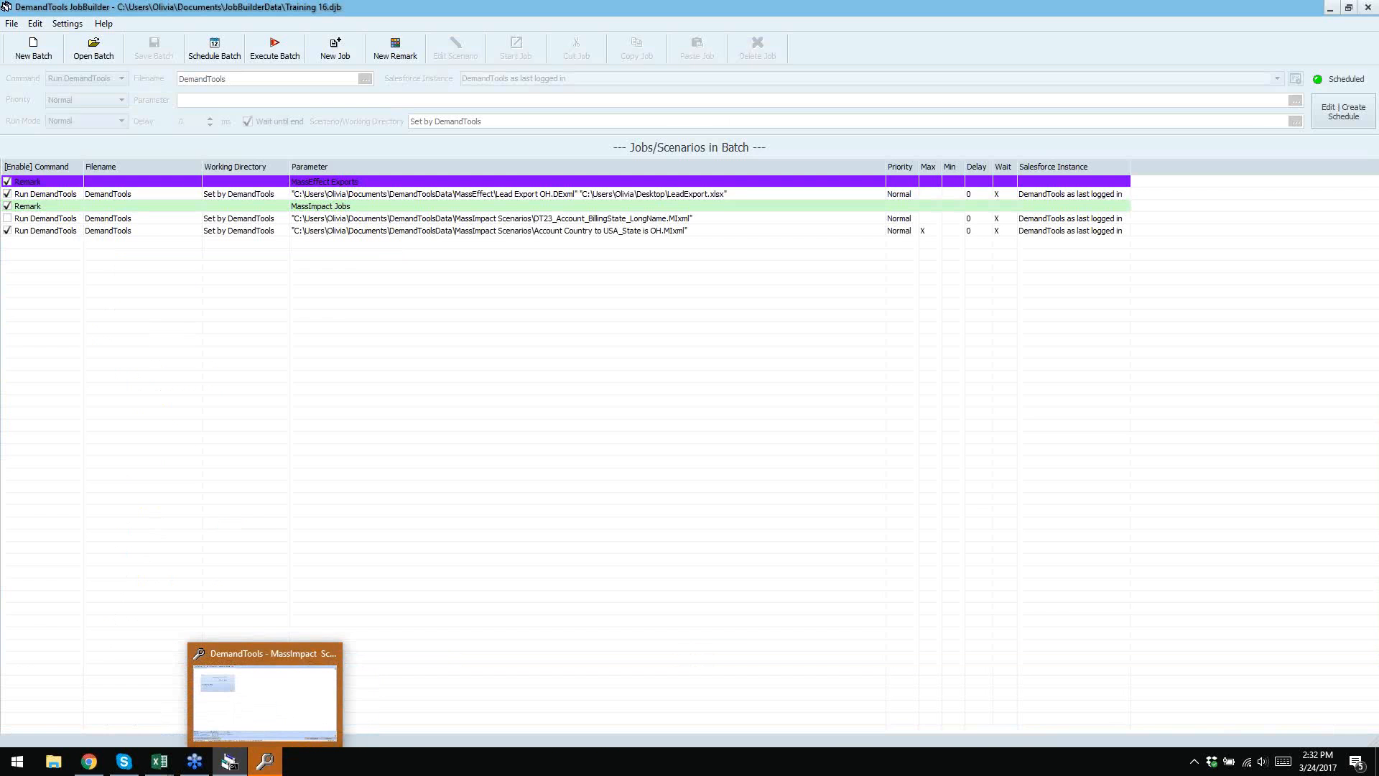
- Search the Start menu for 'task scheduler' and launch the Task Scheduler app
{"action": "left_click", "coordinate": [18, 763]}
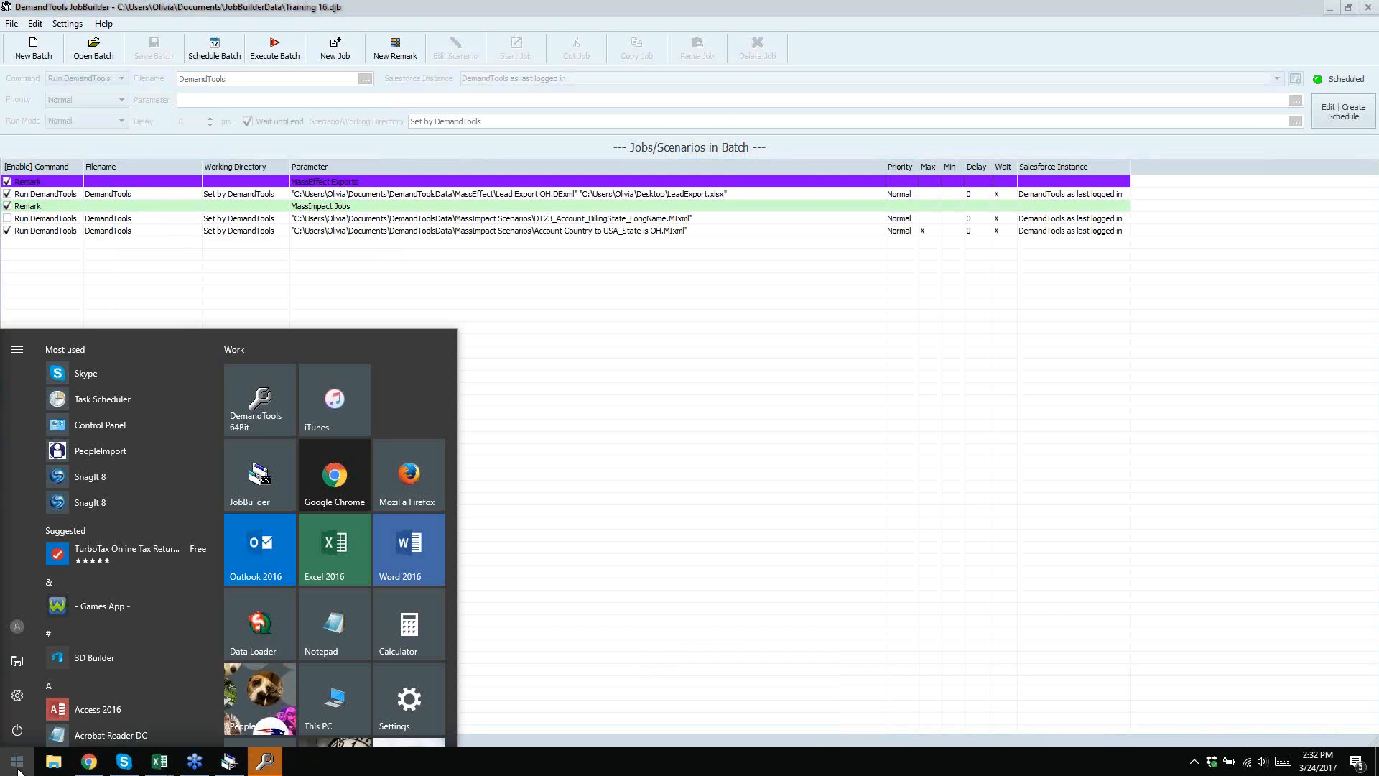
{"action": "type", "text": "task sch"}
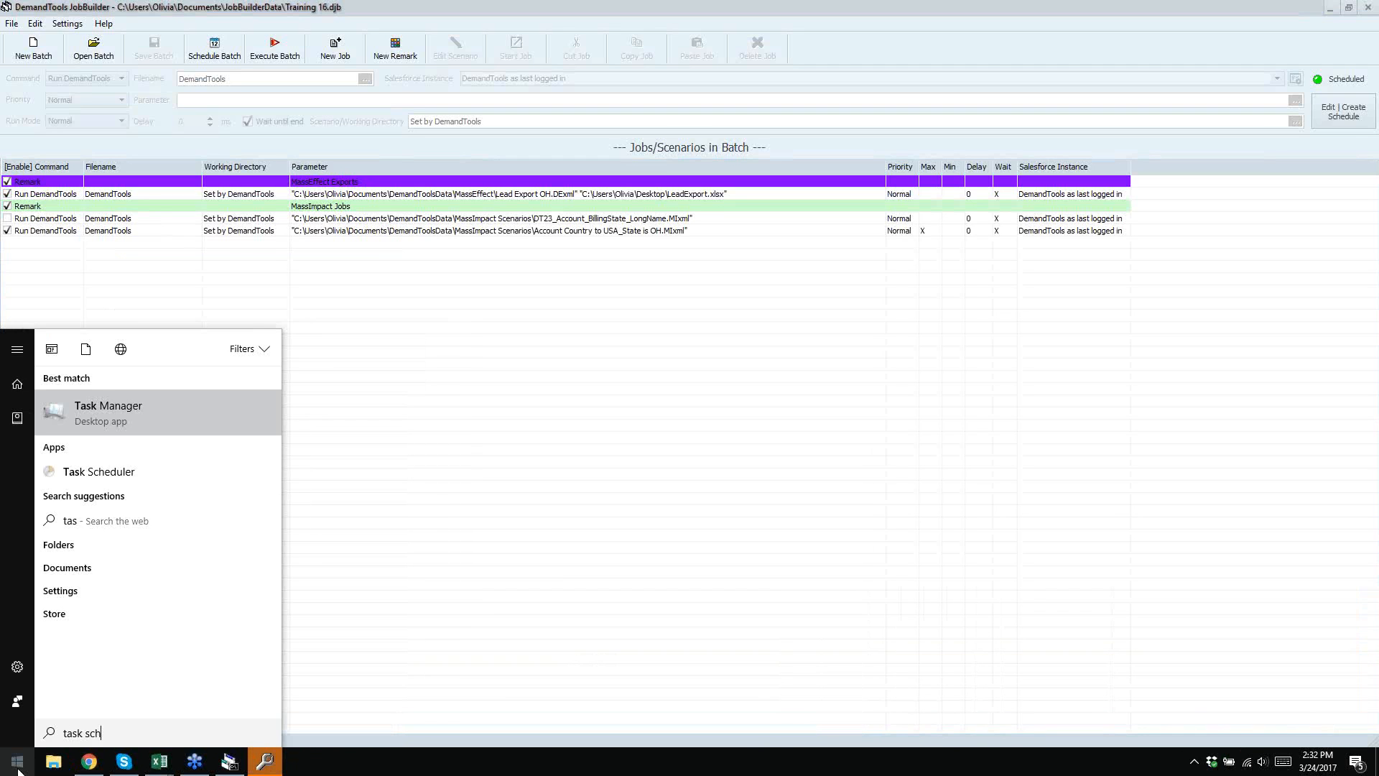
{"action": "type", "text": "eu"}
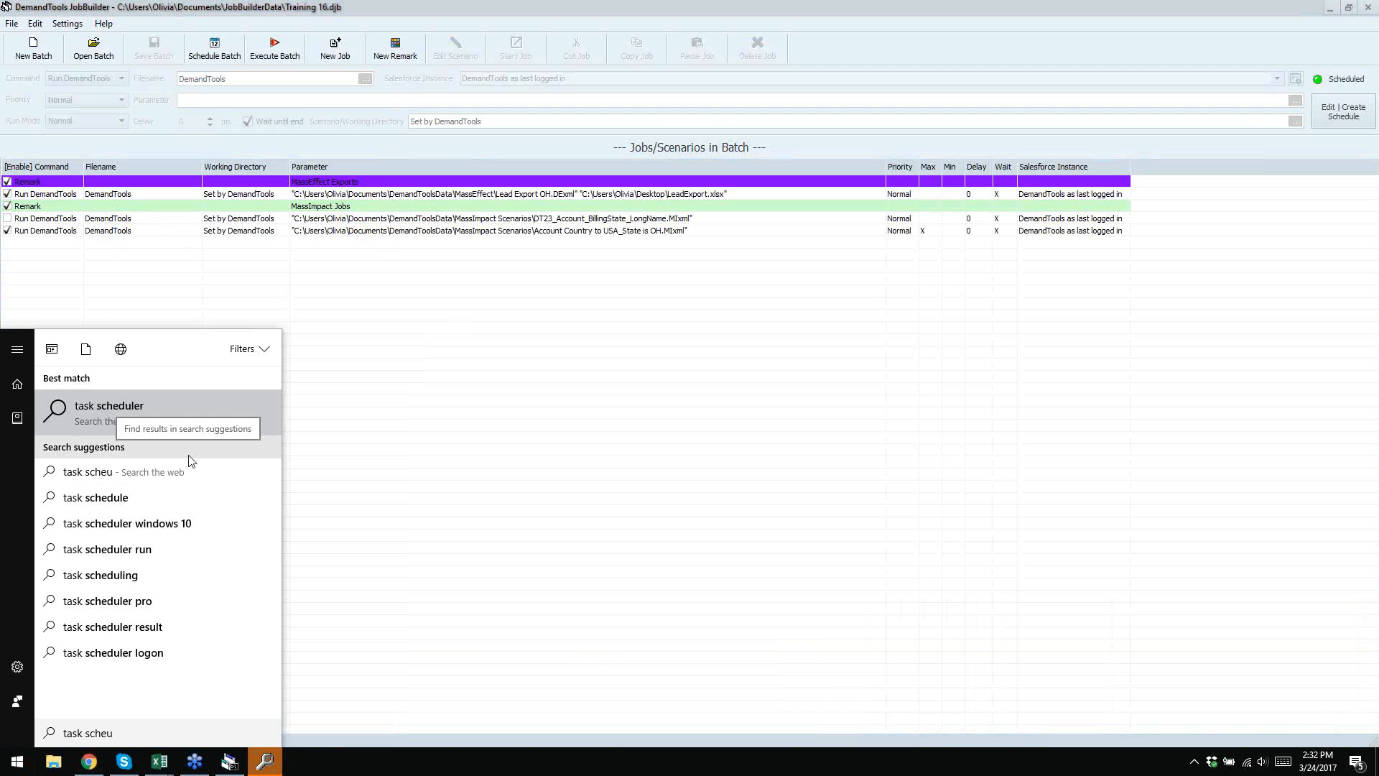
{"action": "key", "text": "BackSpace"}
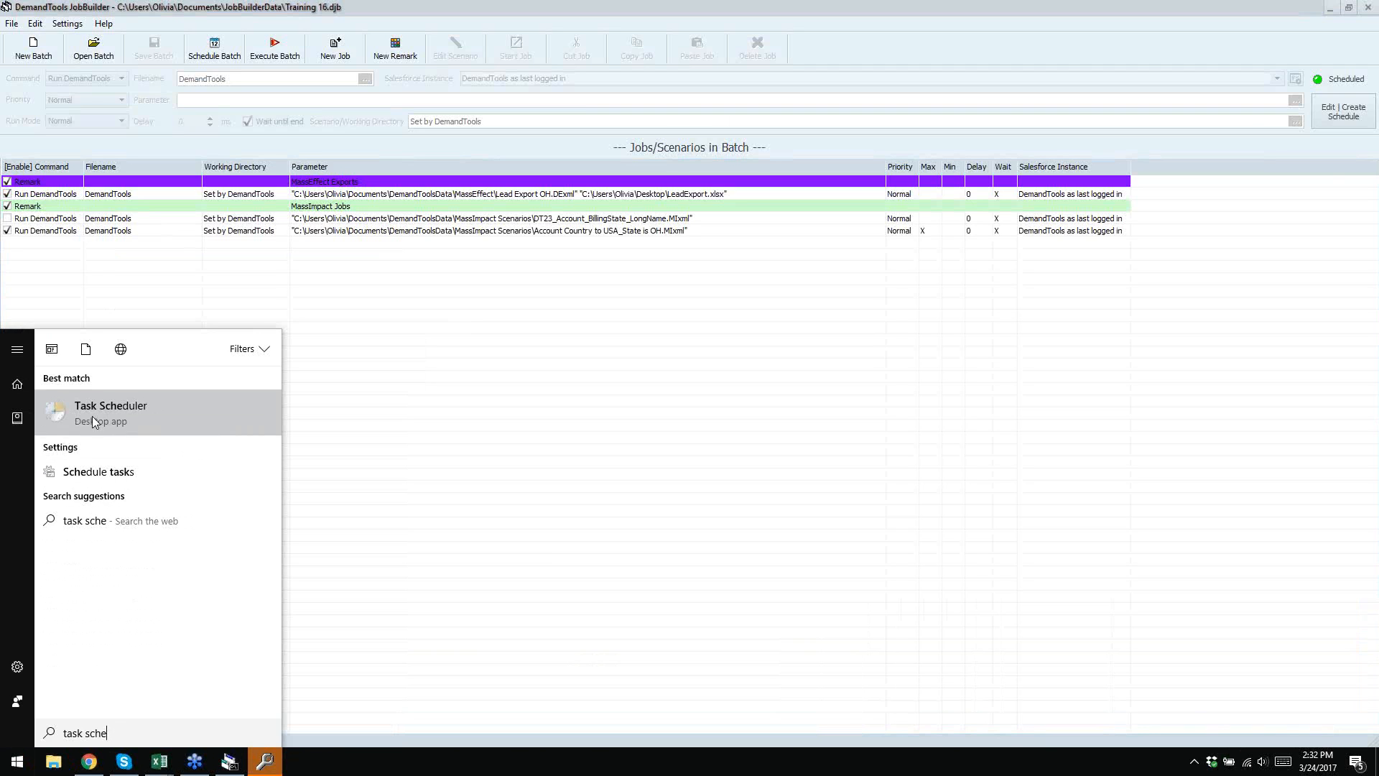
{"action": "left_click", "coordinate": [101, 410]}
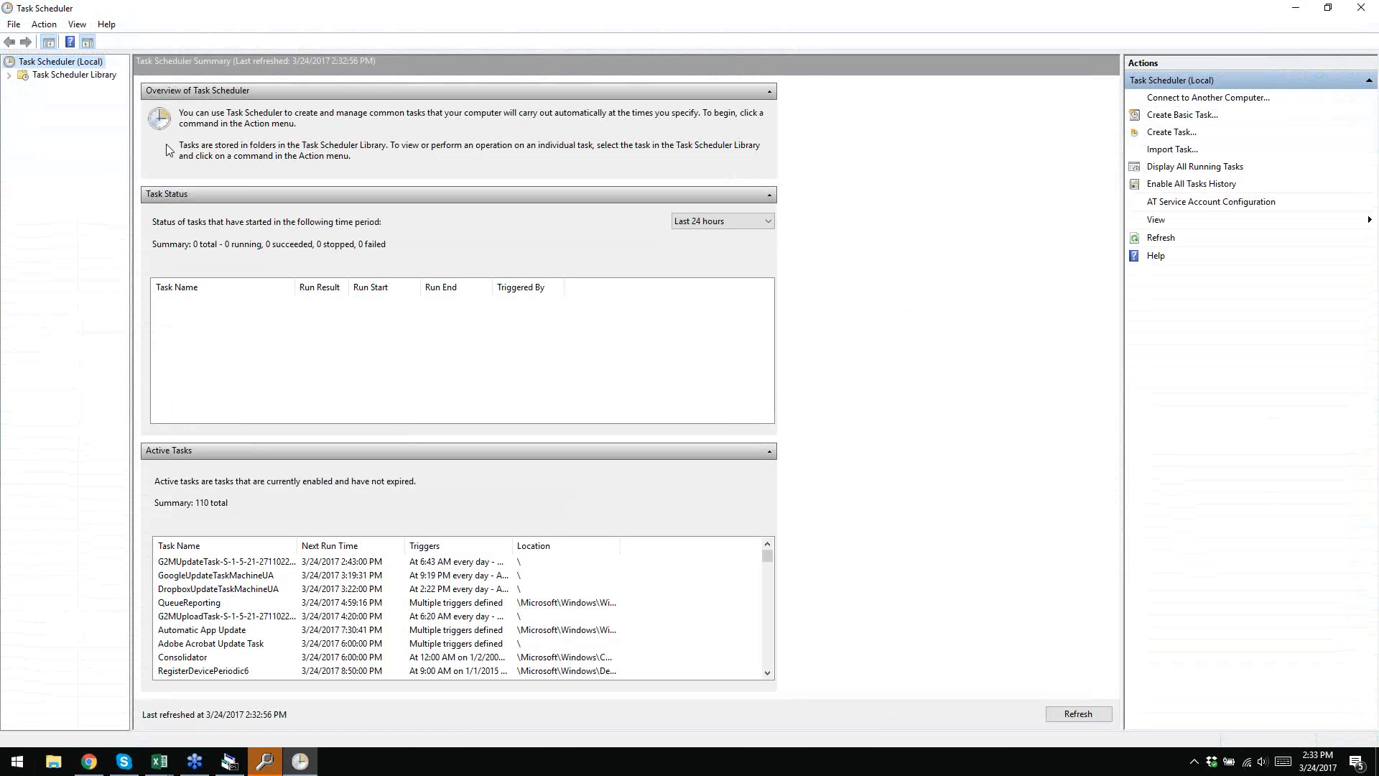
- Review the JobBuilder Training 16 task's daily 2:32 PM trigger and its Training 16.djb action
{"action": "left_click", "coordinate": [94, 76]}
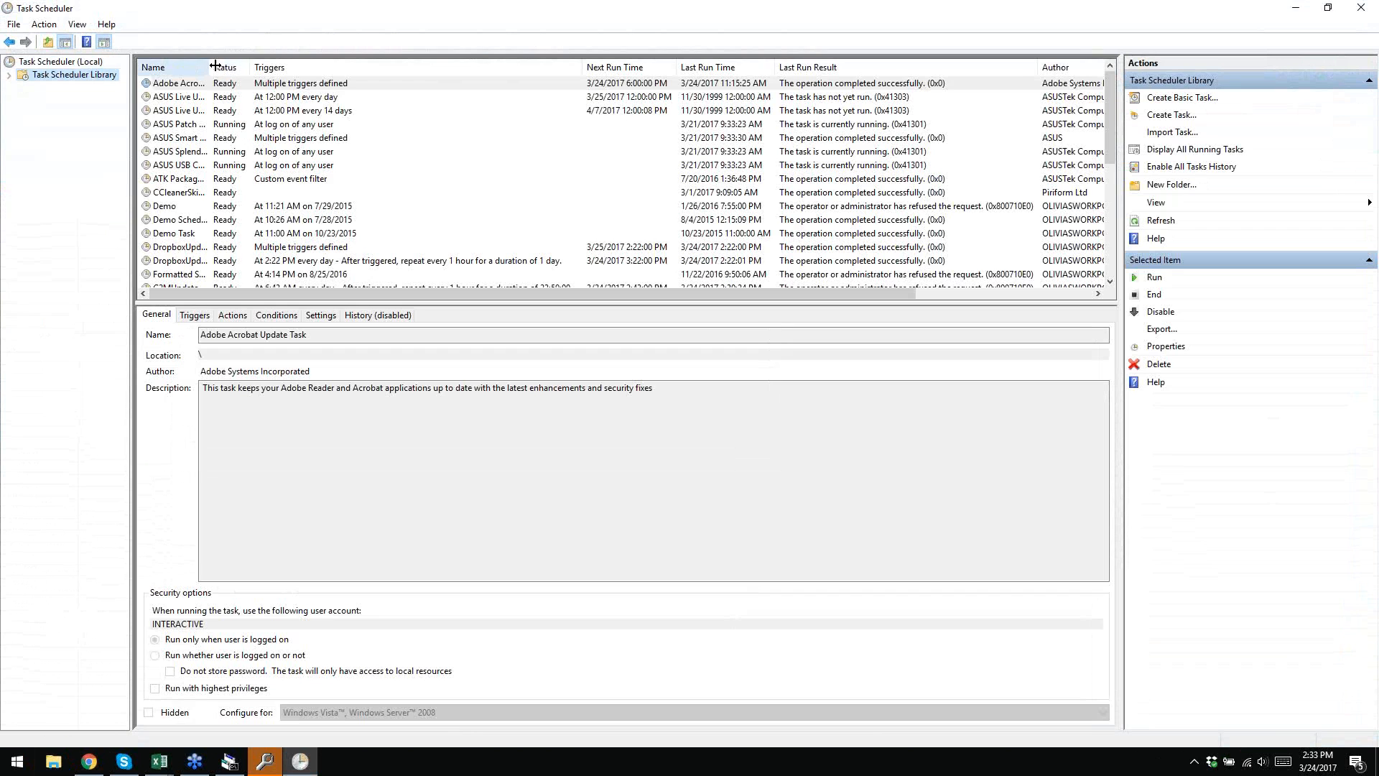
{"action": "left_click_drag", "start_coordinate": [209, 67], "coordinate": [289, 67]}
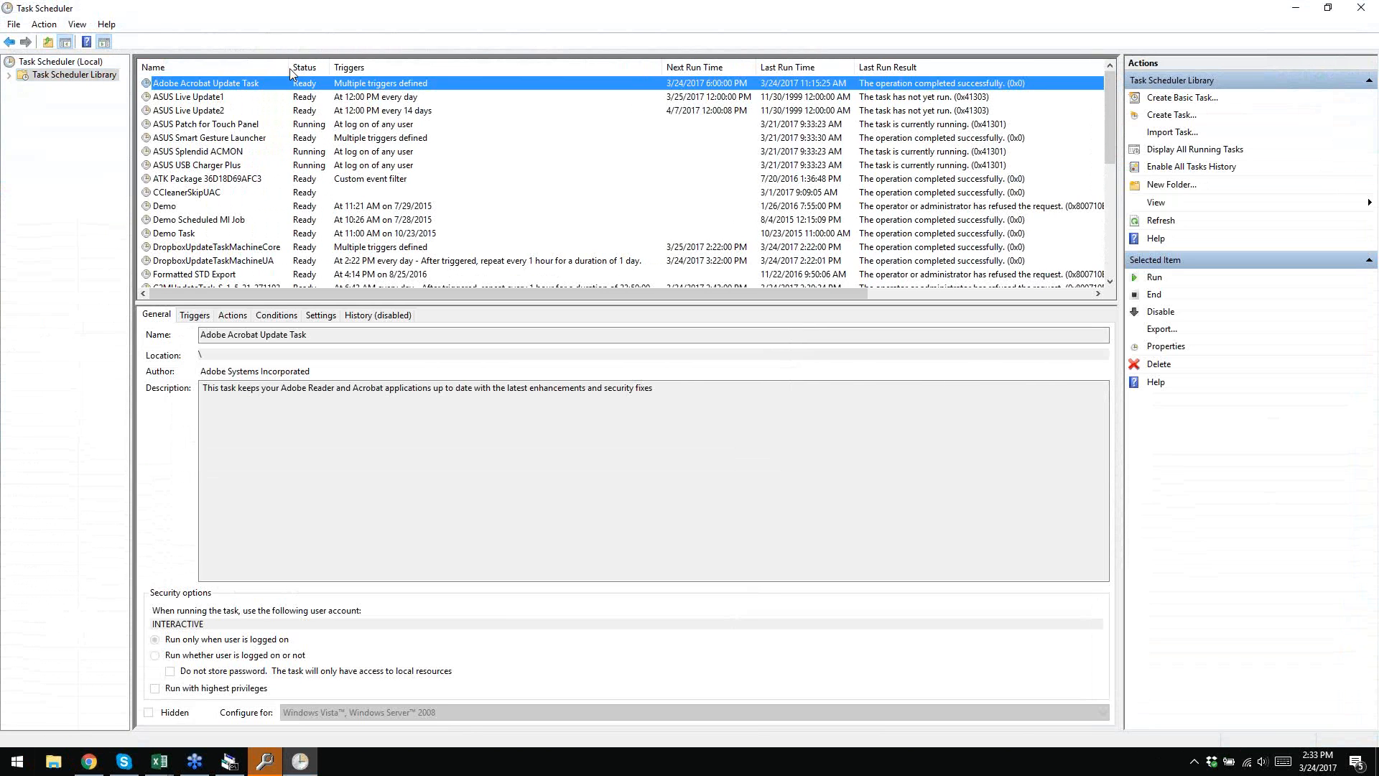
{"action": "scroll", "coordinate": [217, 237], "scroll_direction": "down", "scroll_amount": 3}
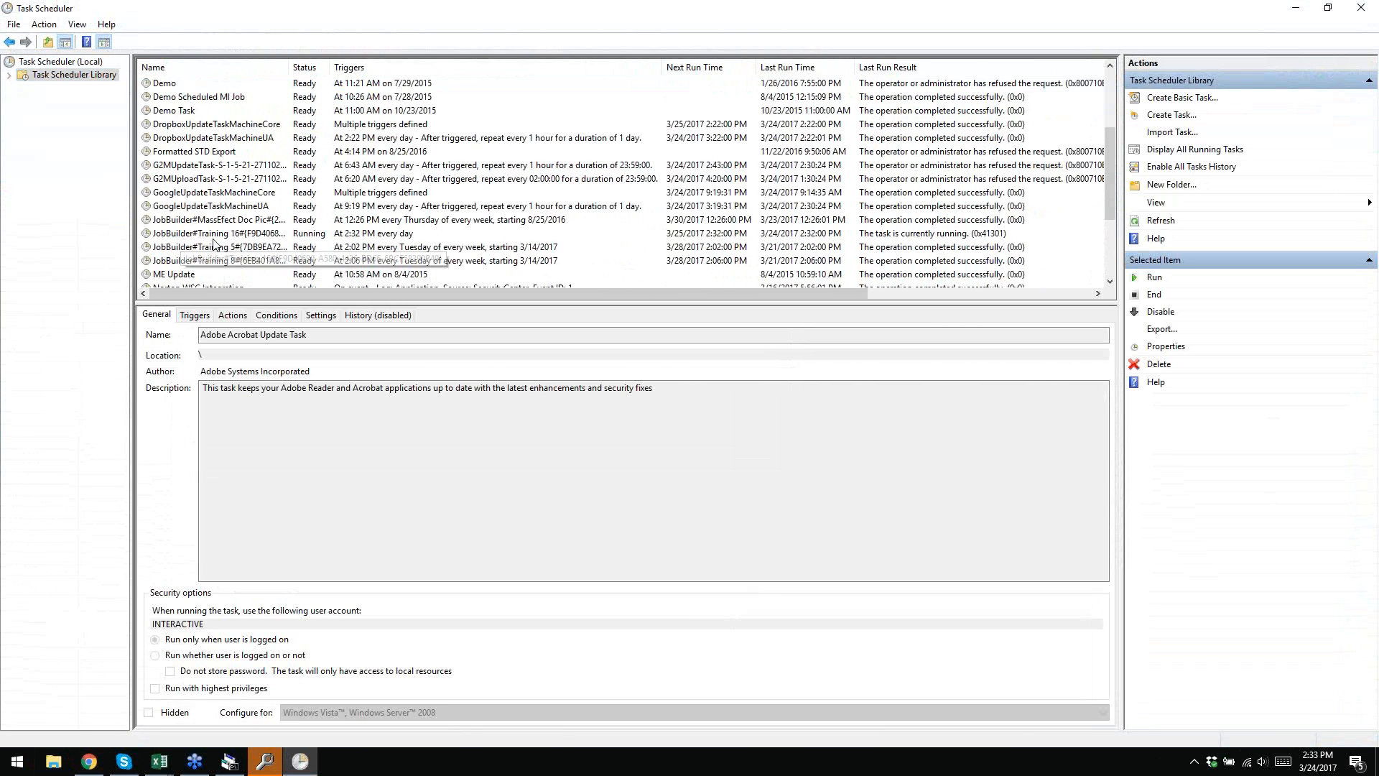
{"action": "left_click", "coordinate": [229, 236]}
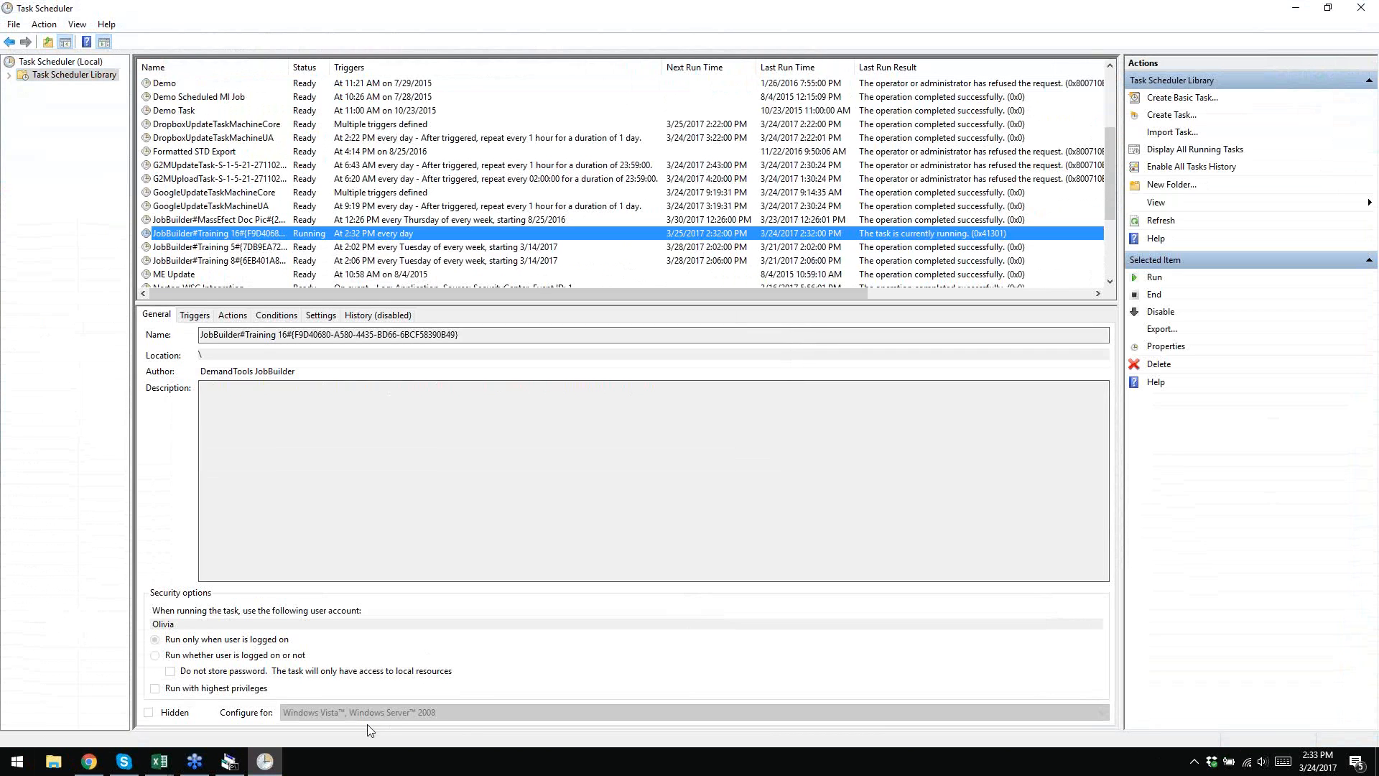
{"action": "left_click", "coordinate": [194, 317]}
{"action": "left_click", "coordinate": [232, 317]}
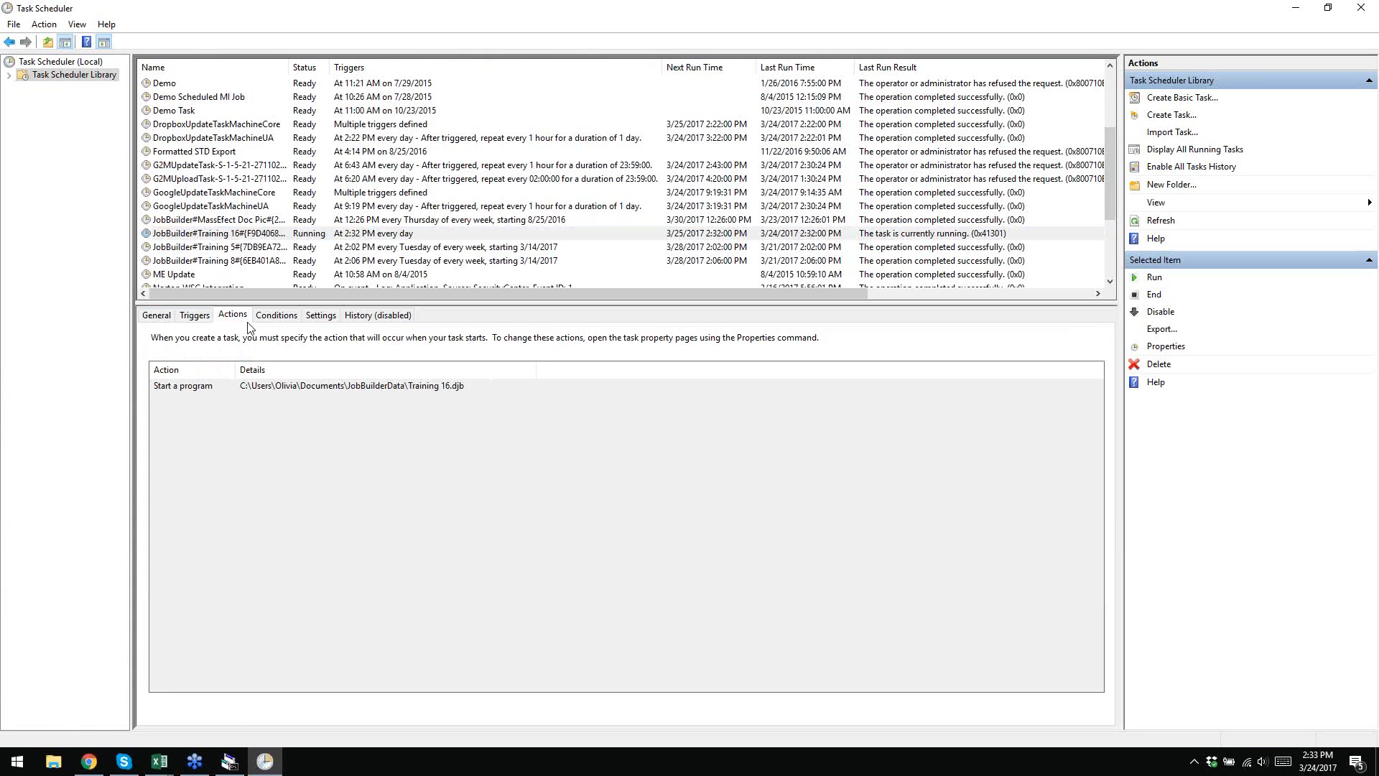
{"action": "left_click", "coordinate": [381, 389]}
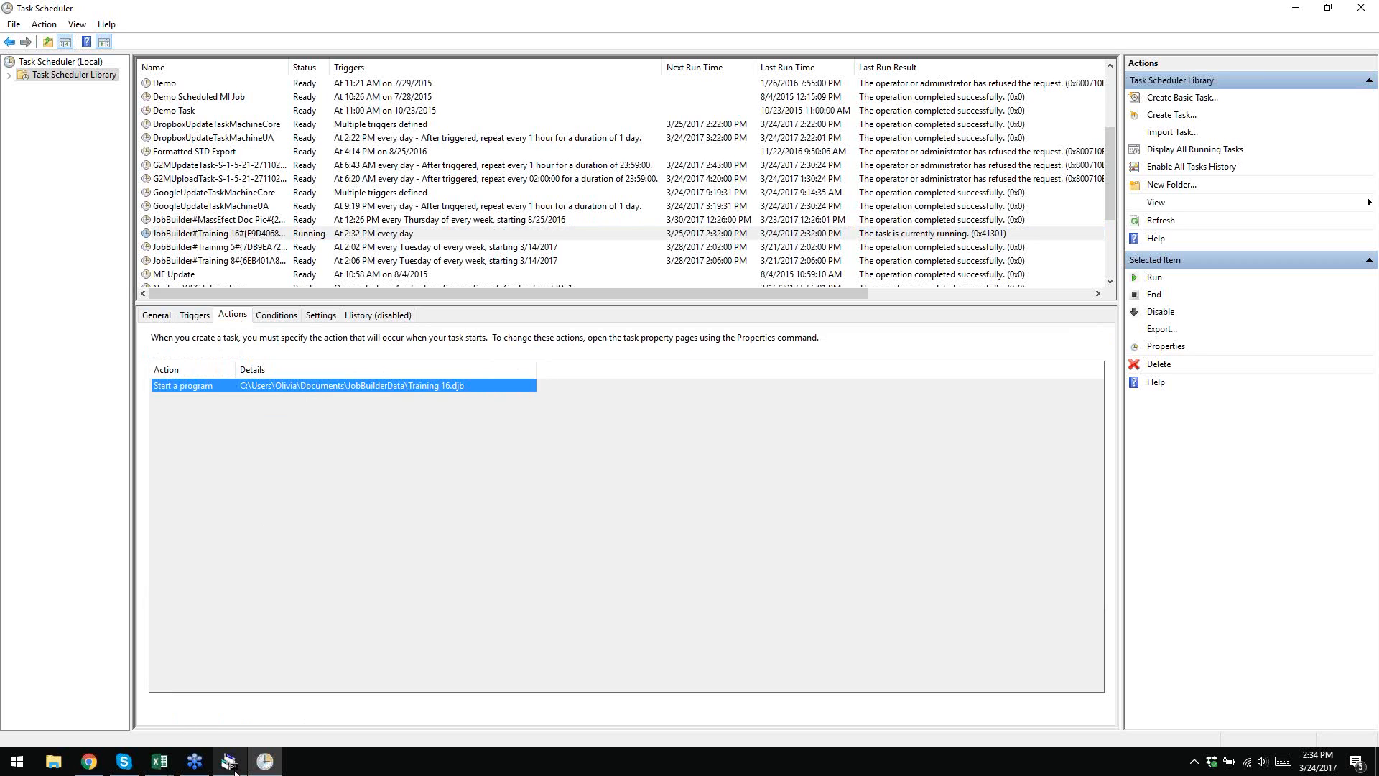
- Switch back to the DemandTools JobBuilder window
{"action": "mouse_move", "coordinate": [234, 770]}
{"action": "left_click", "coordinate": [393, 8]}
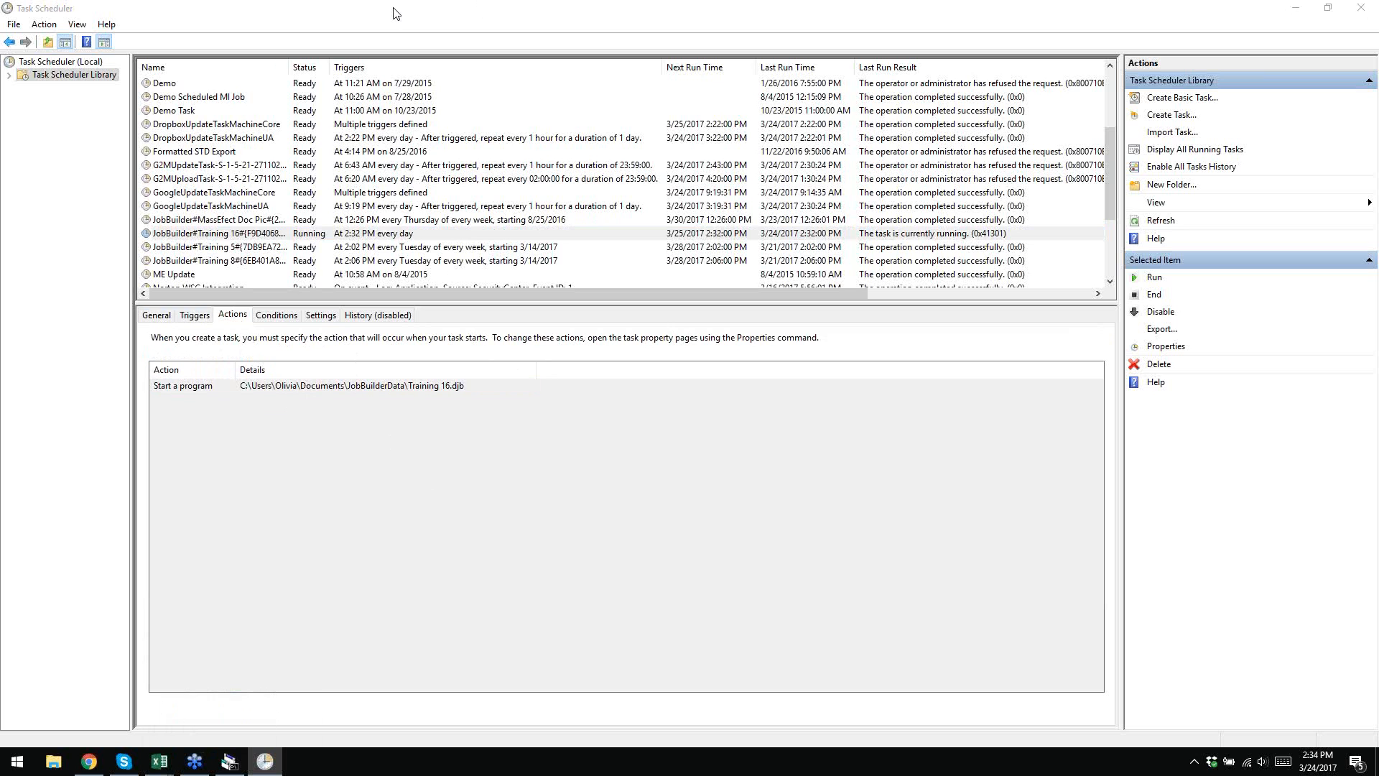
{"action": "left_click", "coordinate": [227, 763]}
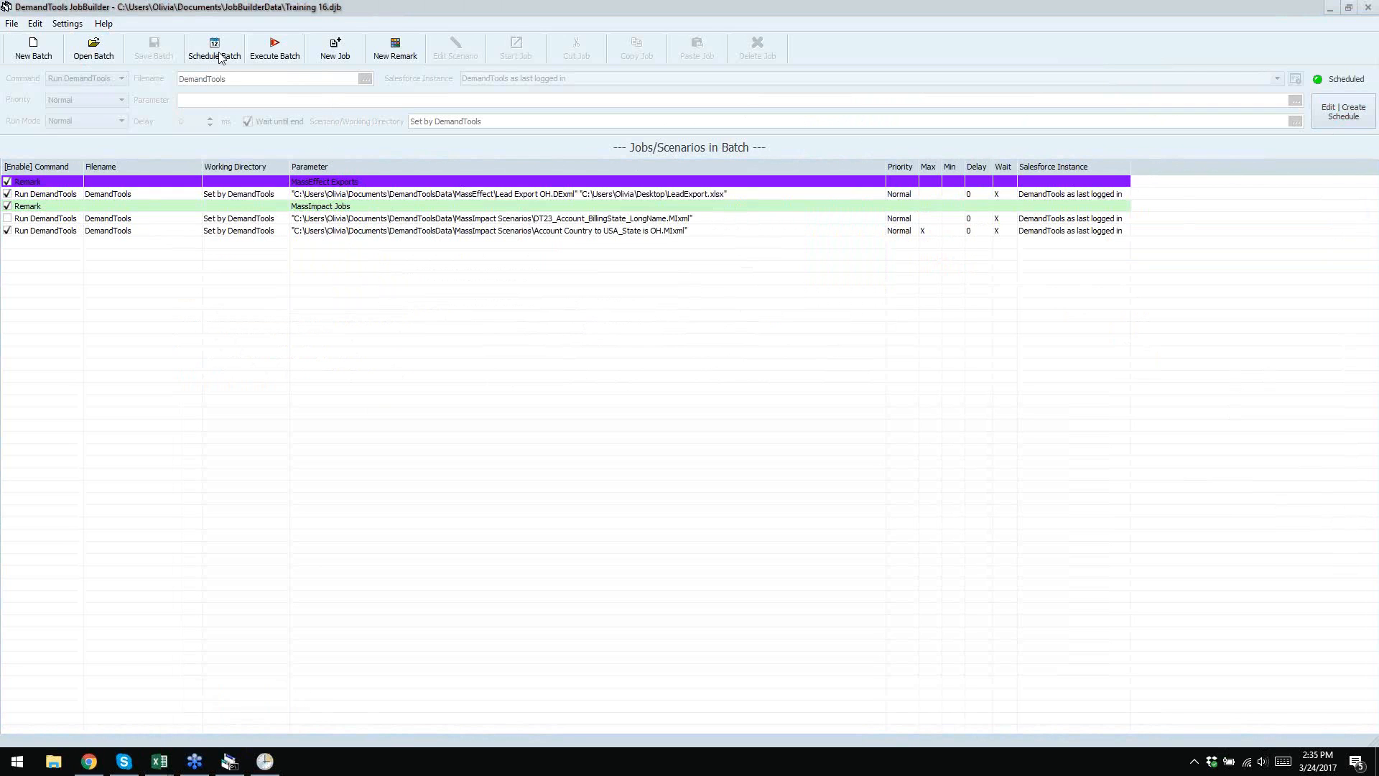
- Turn the Training 16 schedule's status Off and delete the schedule, then return to Task Scheduler
{"action": "left_click", "coordinate": [1355, 112]}
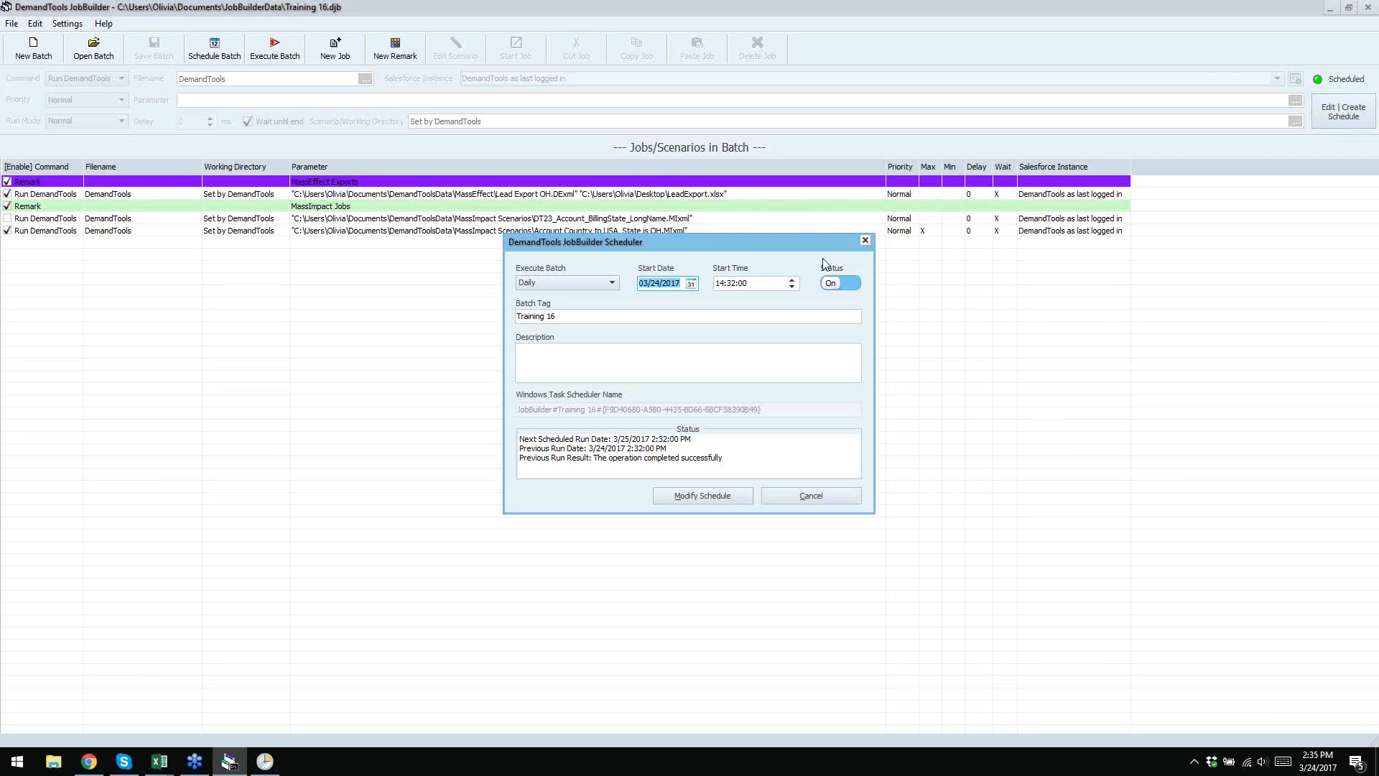
{"action": "left_click", "coordinate": [842, 283]}
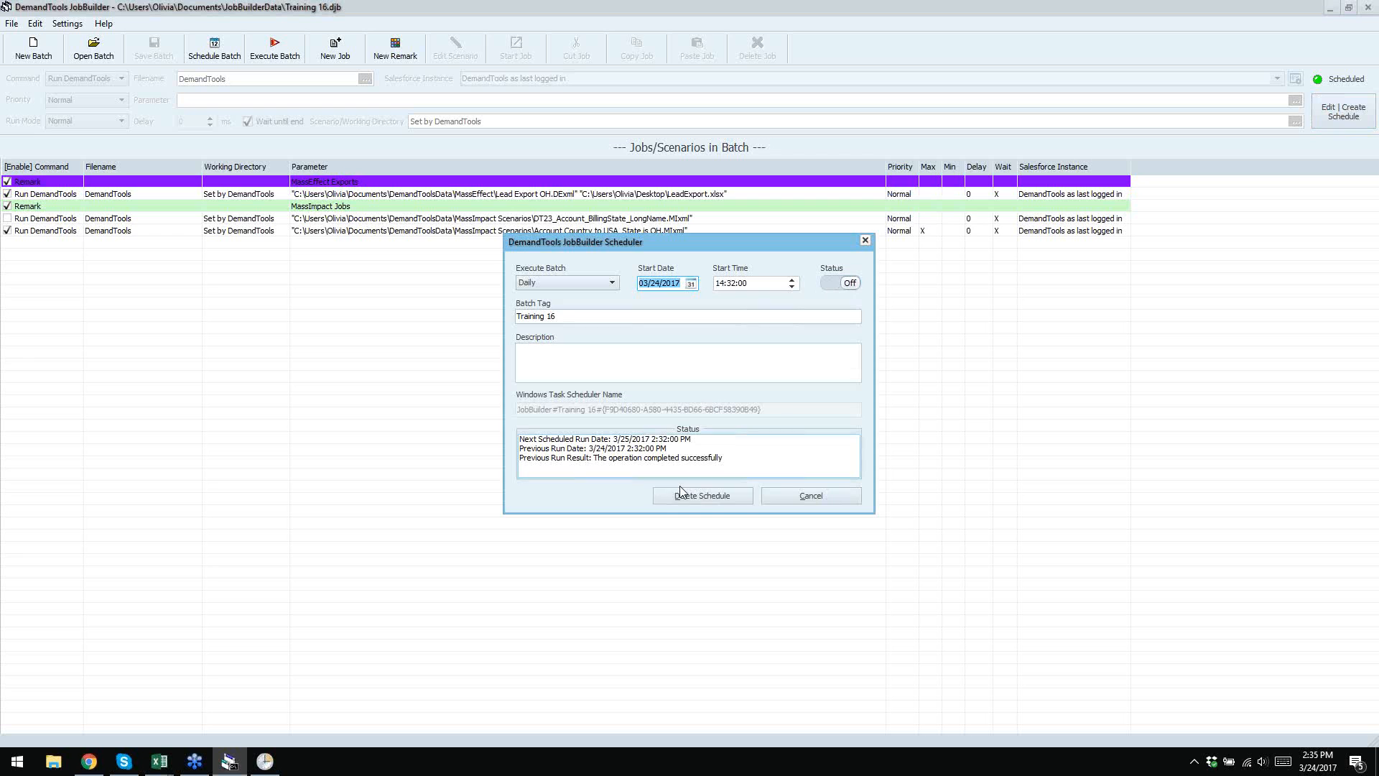
{"action": "left_click", "coordinate": [700, 494]}
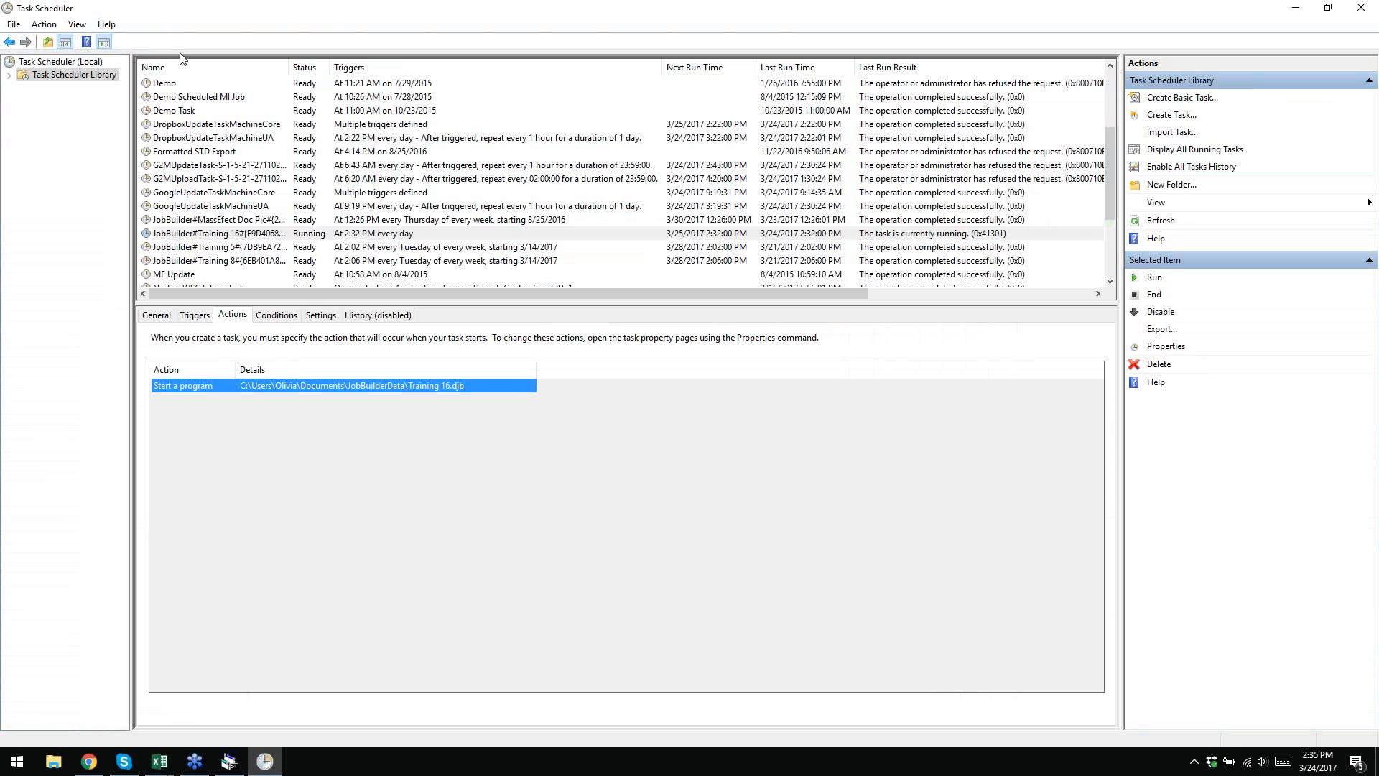
{"action": "left_click", "coordinate": [265, 761]}
- Refresh the task library, check the JobBuilder tasks no longer include Training 16, and minimize Task Scheduler
{"action": "left_click", "coordinate": [1159, 221]}
{"action": "scroll", "coordinate": [308, 101], "scroll_direction": "down", "scroll_amount": 5}
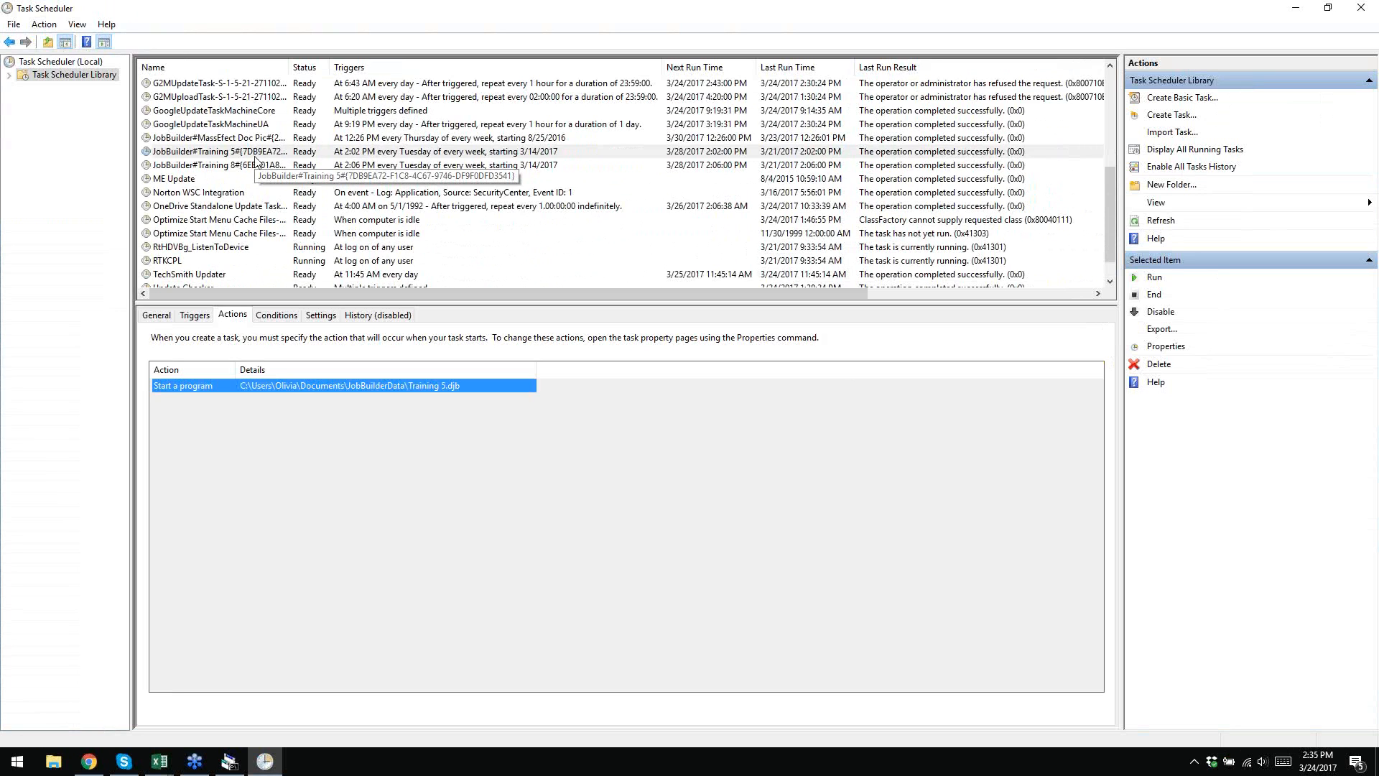
{"action": "left_click", "coordinate": [1295, 8]}
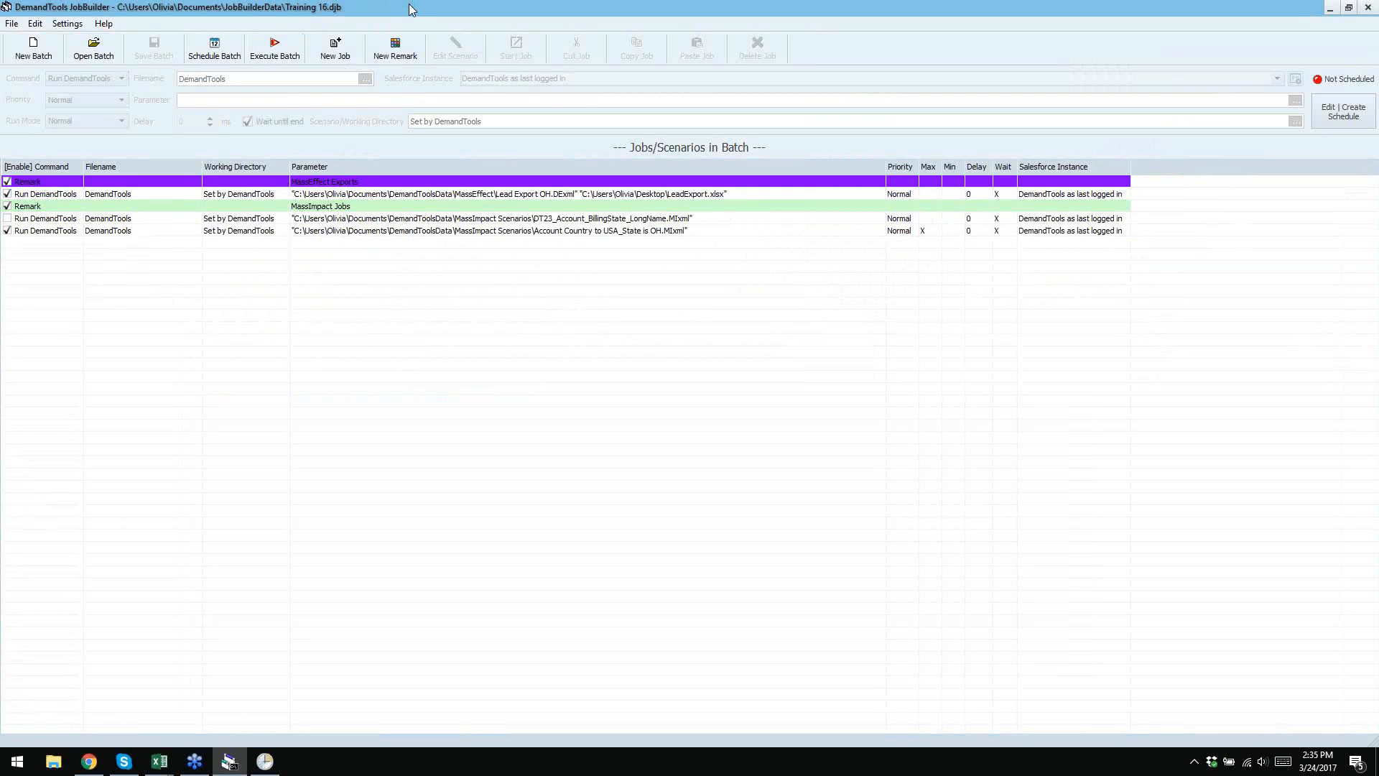
{"action": "right_click", "coordinate": [390, 195]}
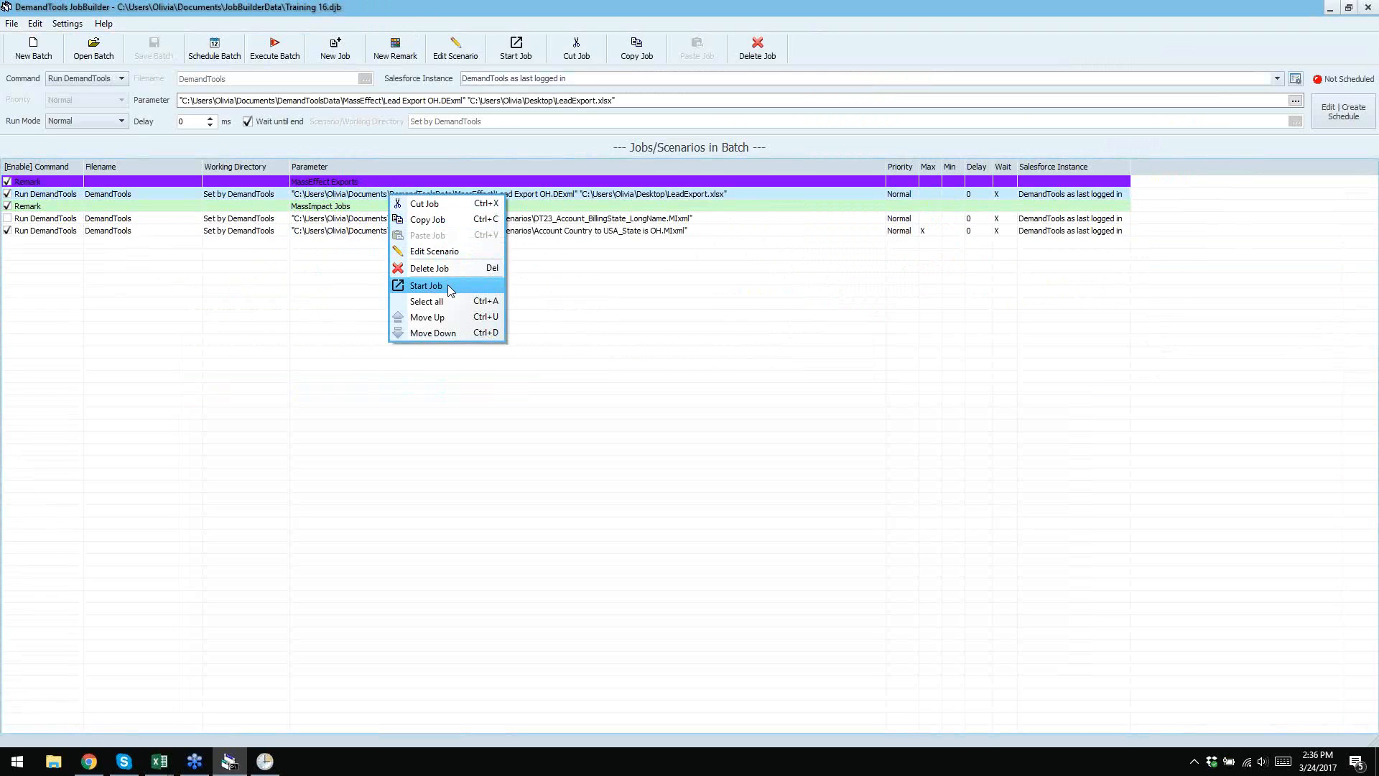
{"action": "left_click", "coordinate": [645, 311]}
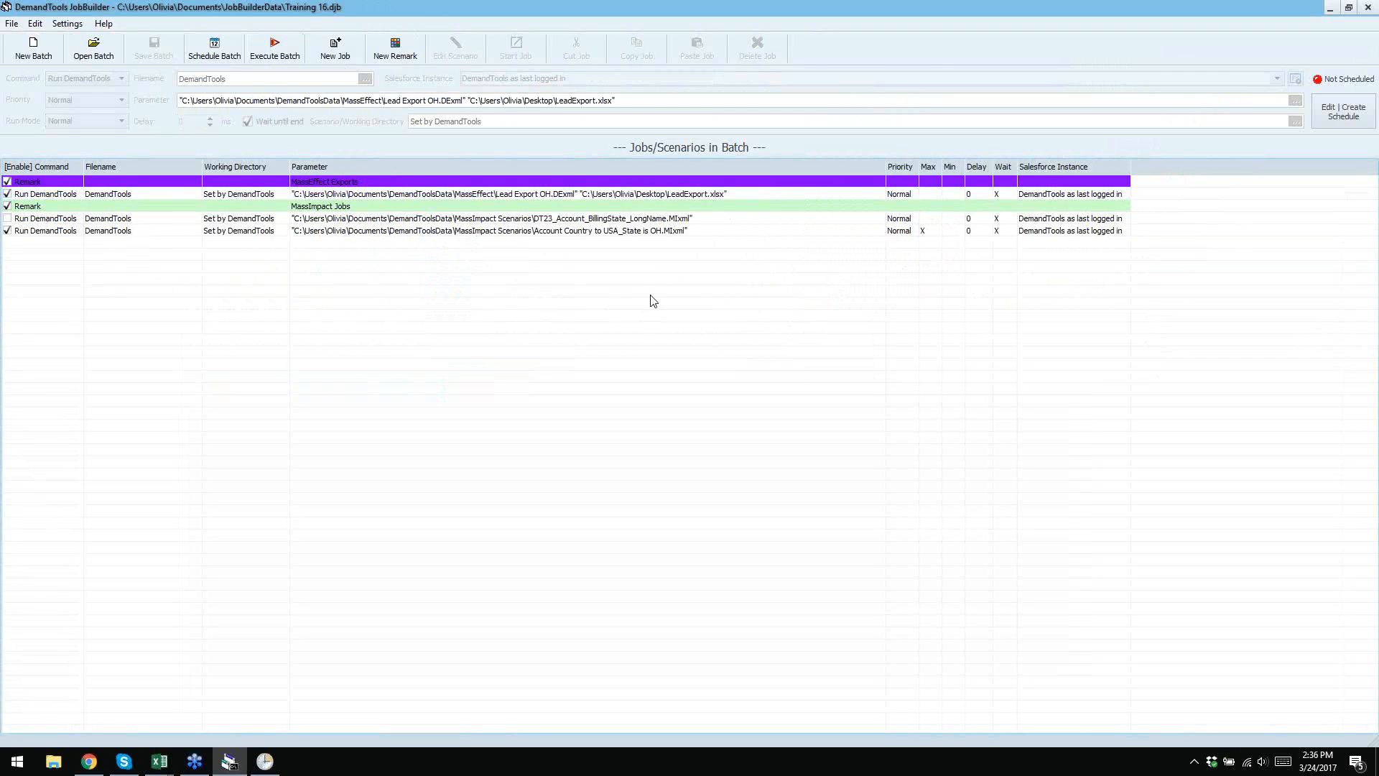
{"action": "left_click", "coordinate": [582, 195]}
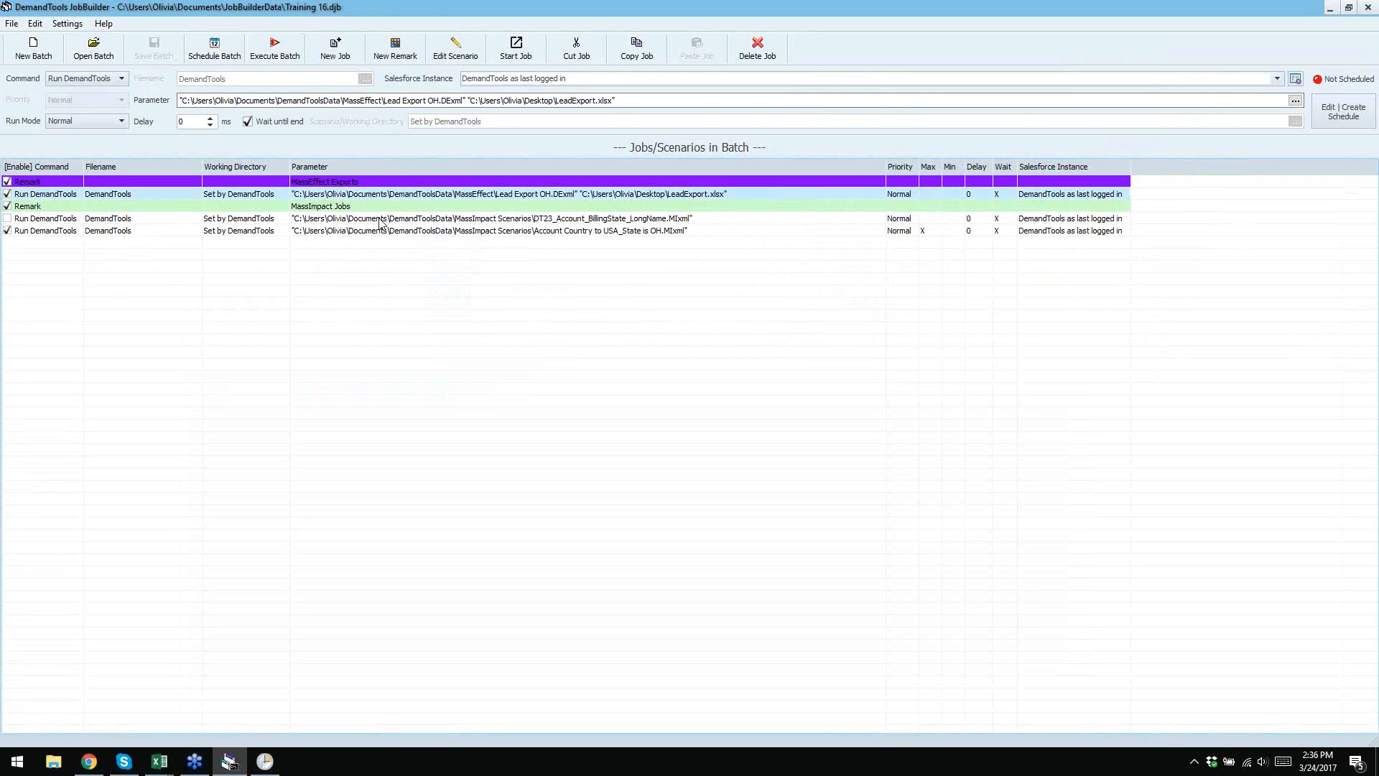
- Clear the batch, reopen Training 16 past the missing-file error, and select the Lead Export job
{"action": "left_click", "coordinate": [32, 51]}
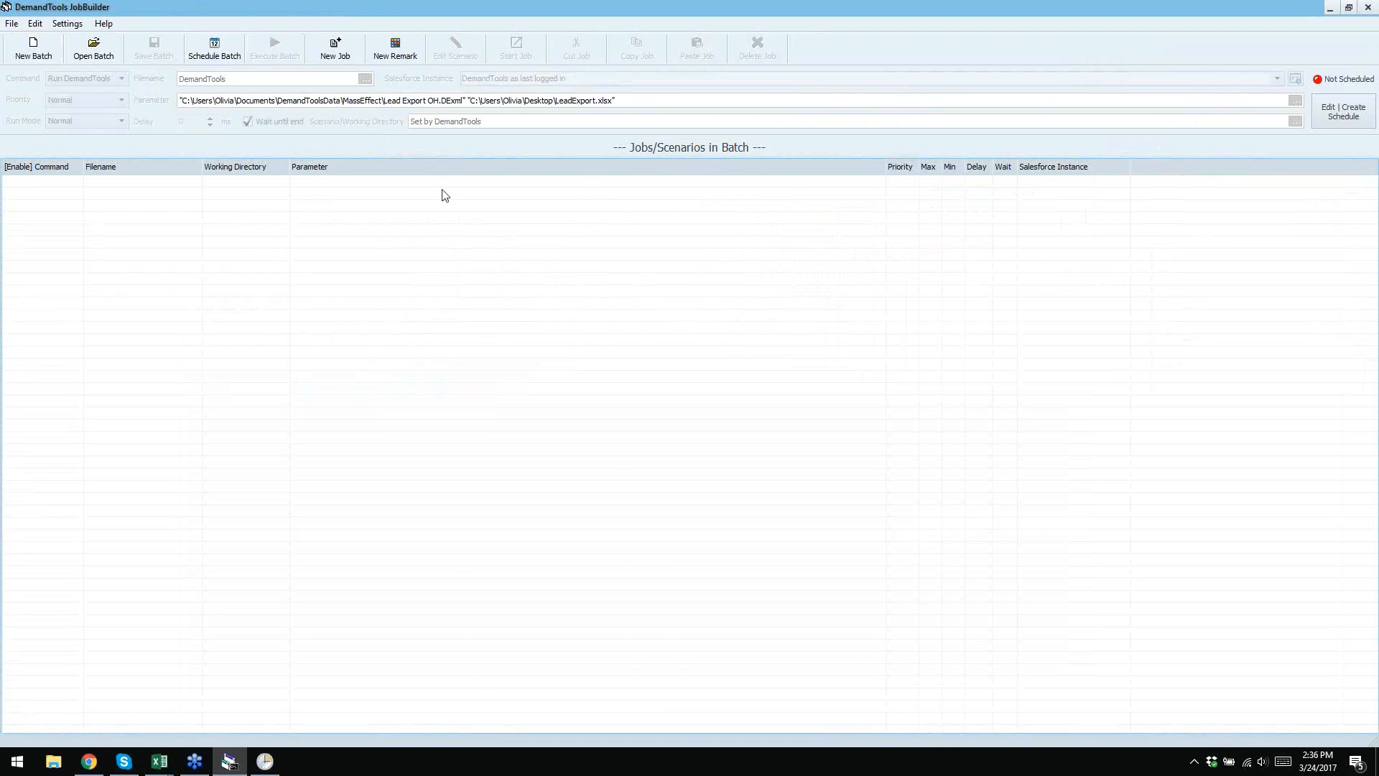
{"action": "left_click", "coordinate": [84, 57]}
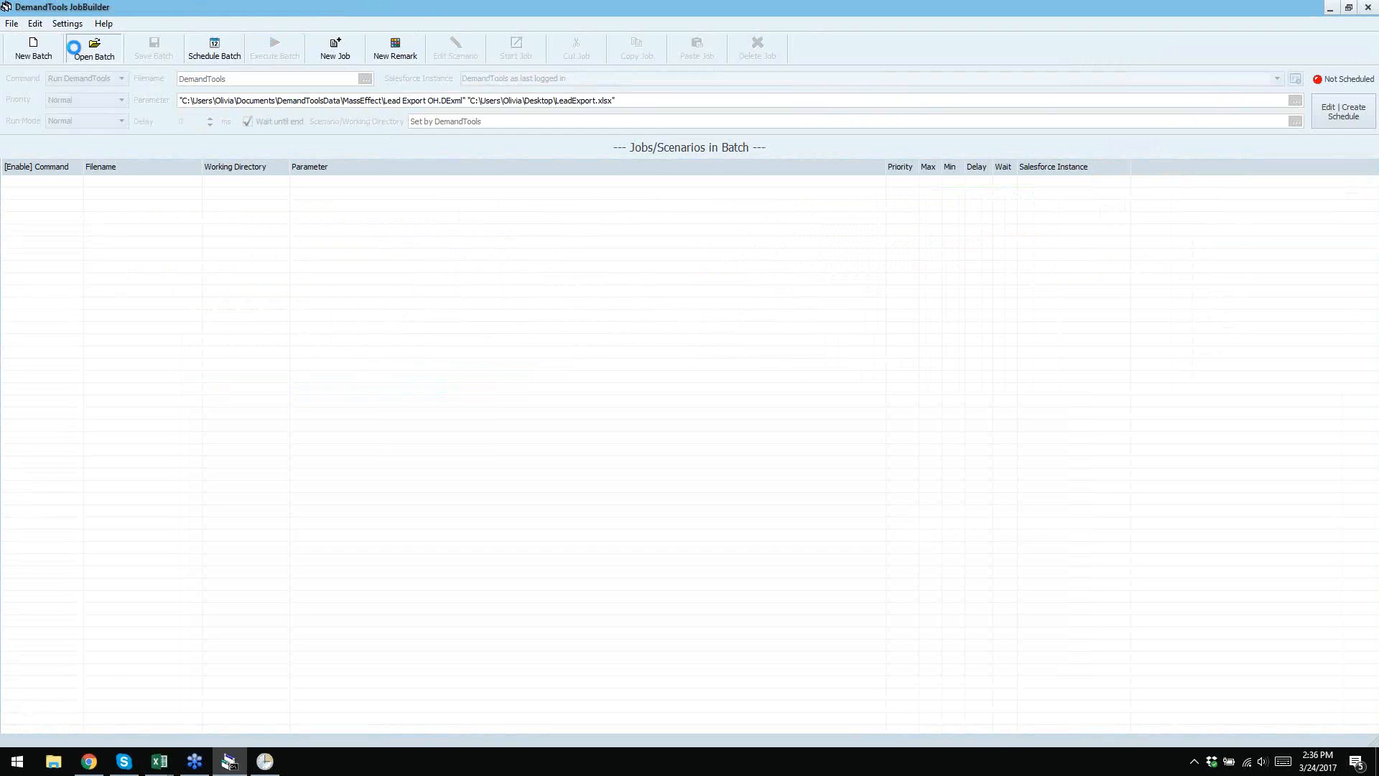
{"action": "scroll", "coordinate": [907, 354], "scroll_direction": "down", "scroll_amount": 6}
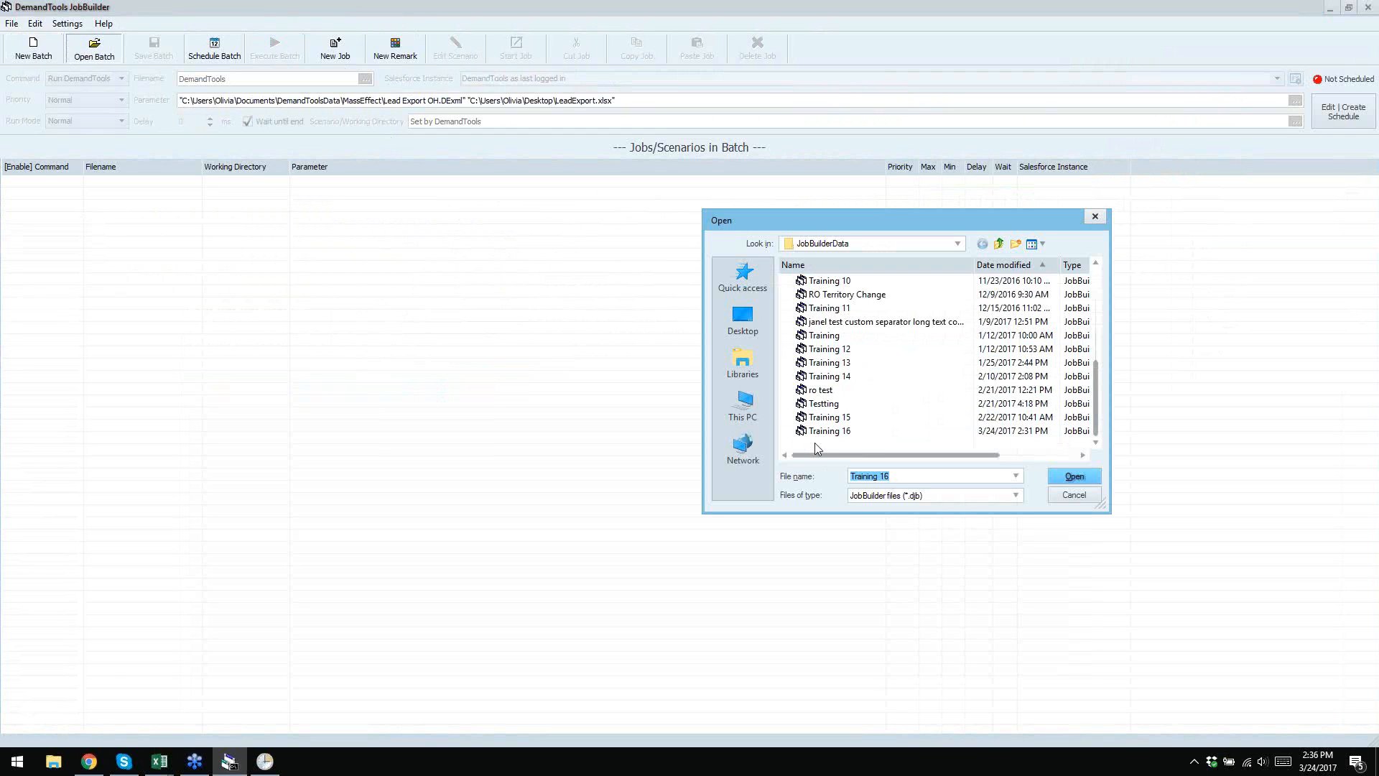
{"action": "left_click", "coordinate": [1074, 476]}
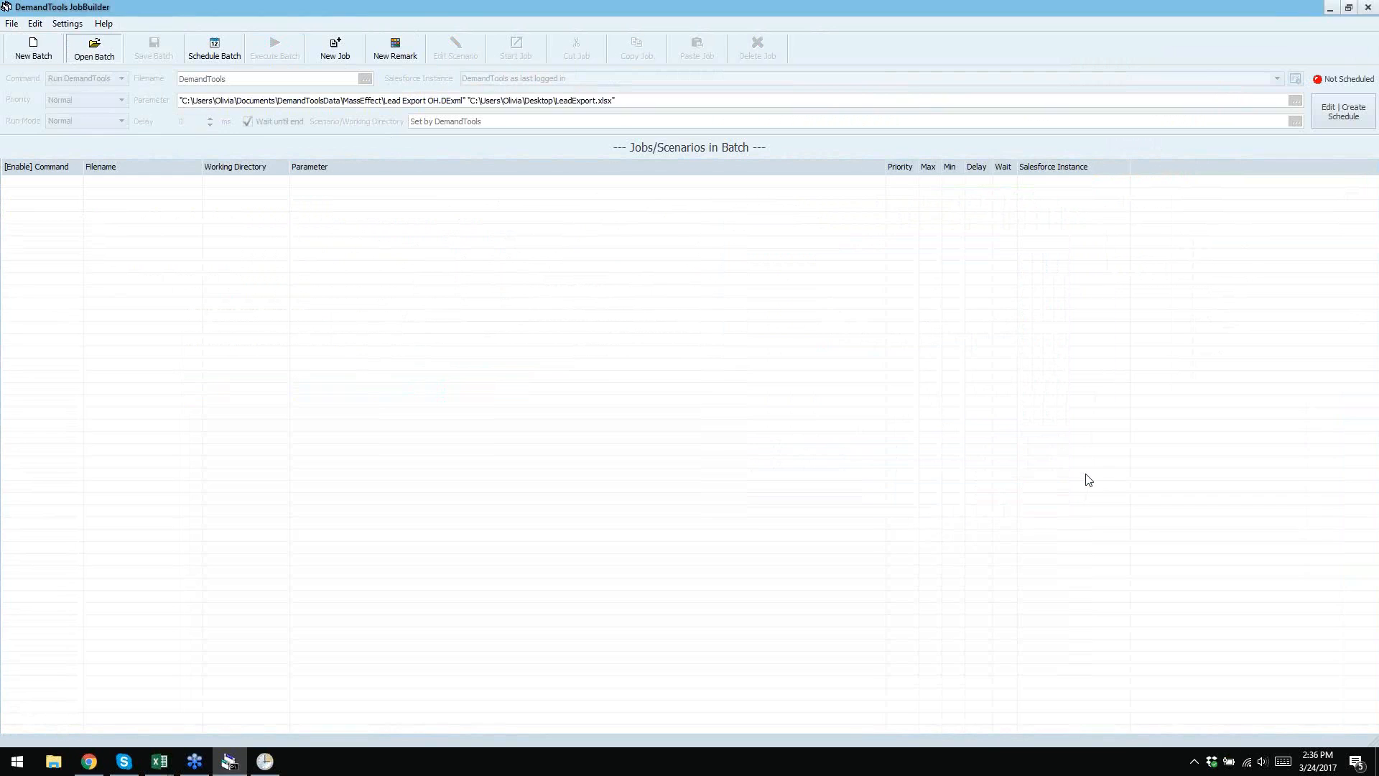
{"action": "left_click", "coordinate": [750, 431]}
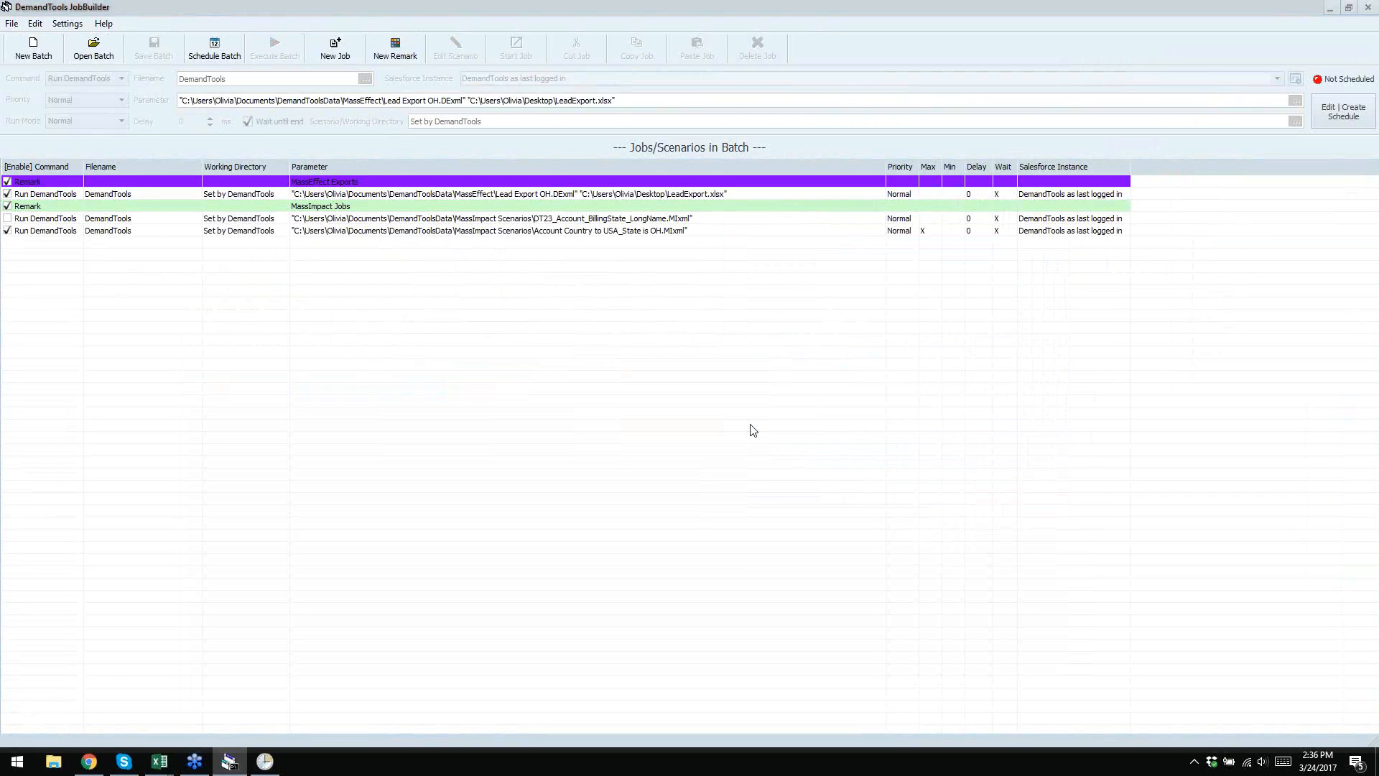
{"action": "left_click", "coordinate": [355, 195]}
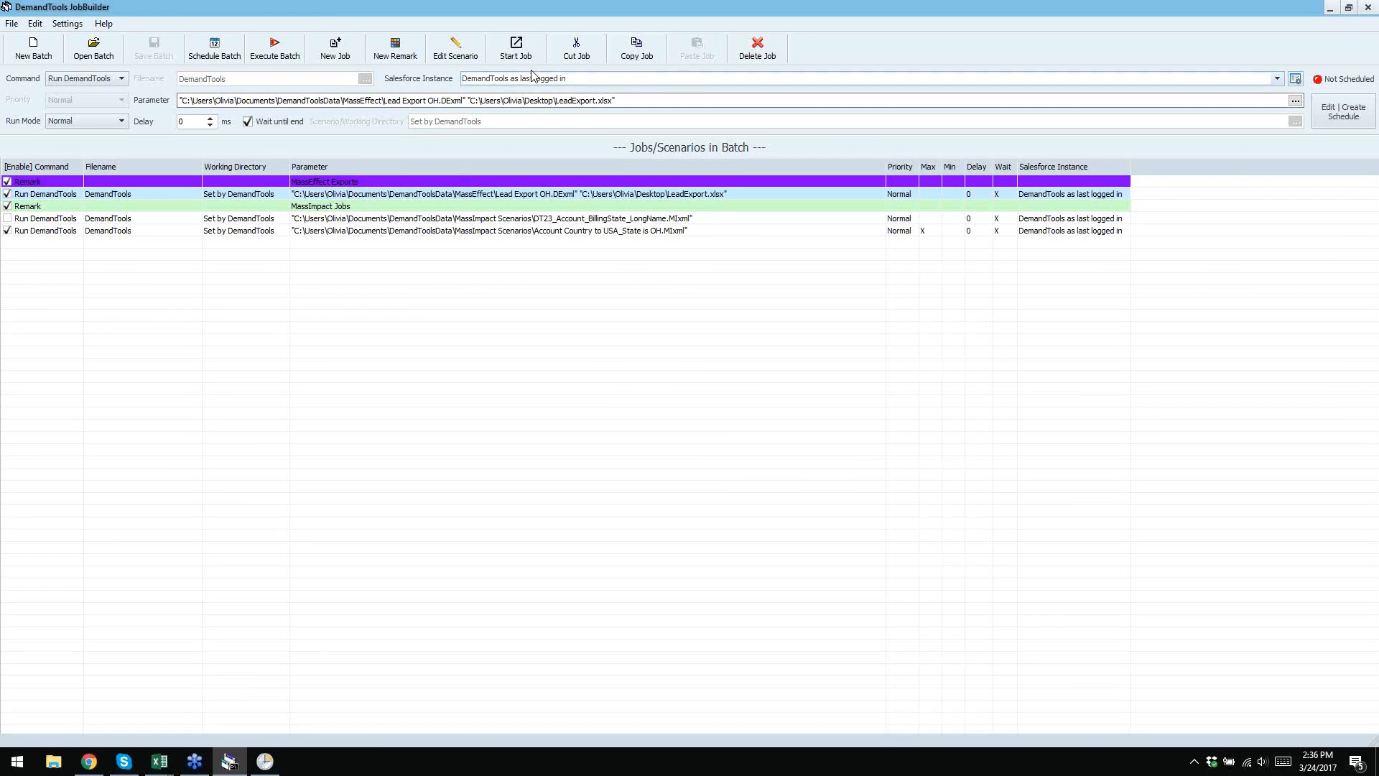
- Delete the Training Org instance in Salesforce Instance Management, leaving jobs on the last-logged-in instance
{"action": "left_click", "coordinate": [1189, 79]}
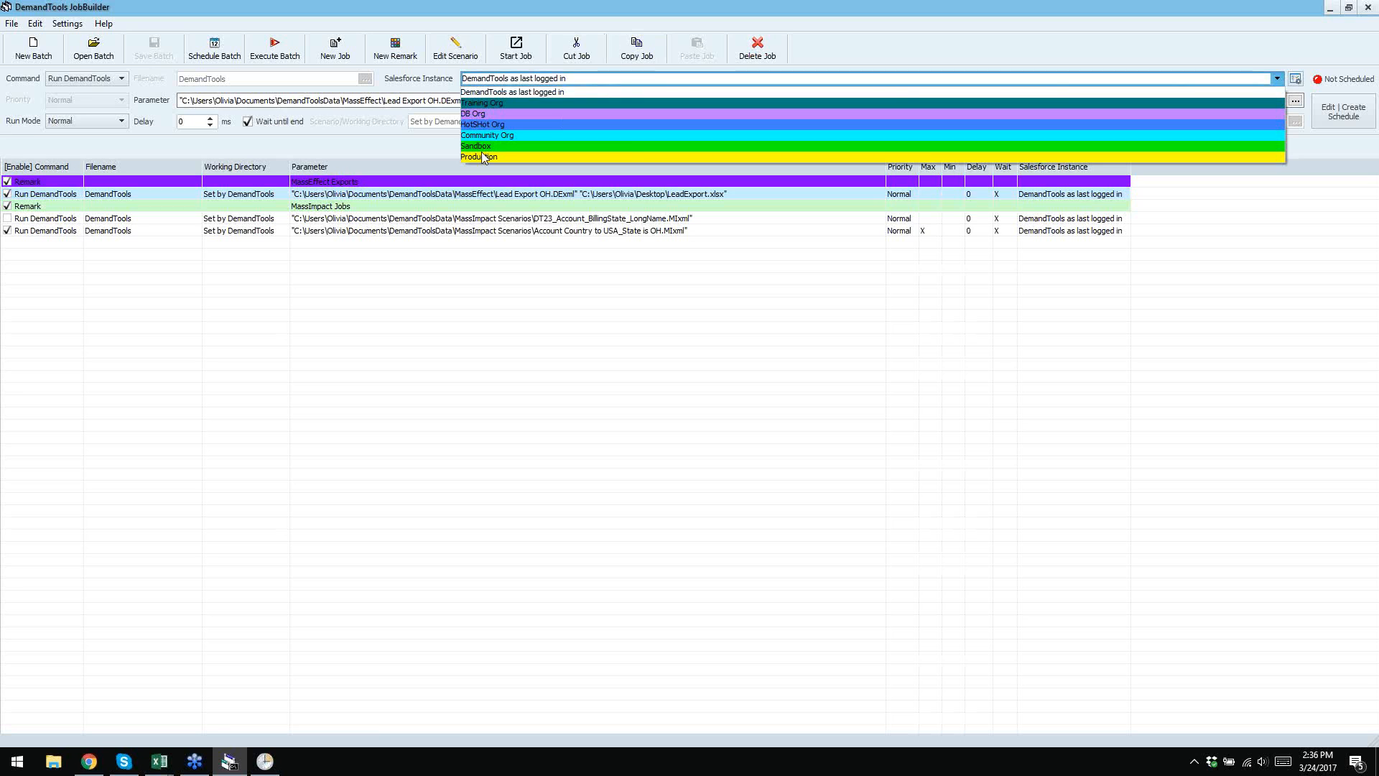
{"action": "left_click", "coordinate": [600, 83]}
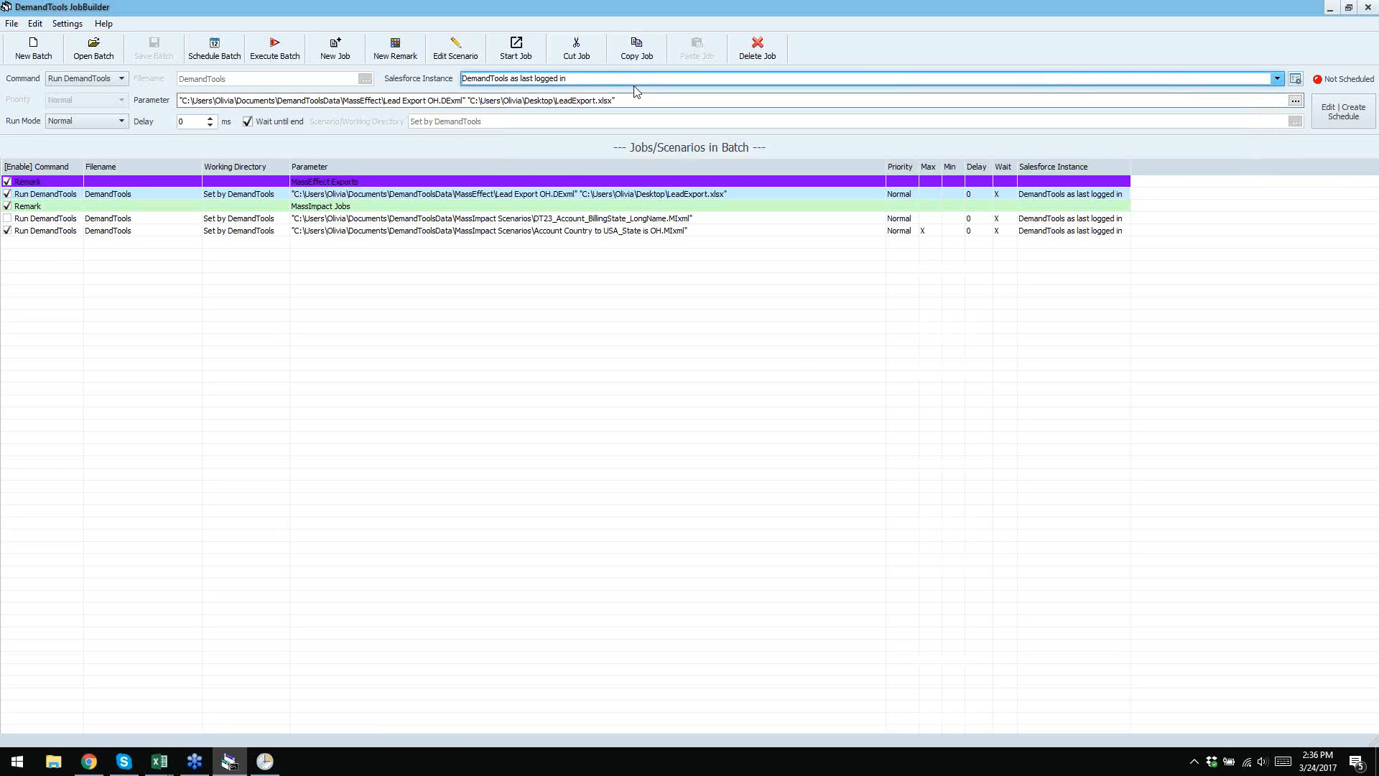
{"action": "left_click", "coordinate": [1295, 82]}
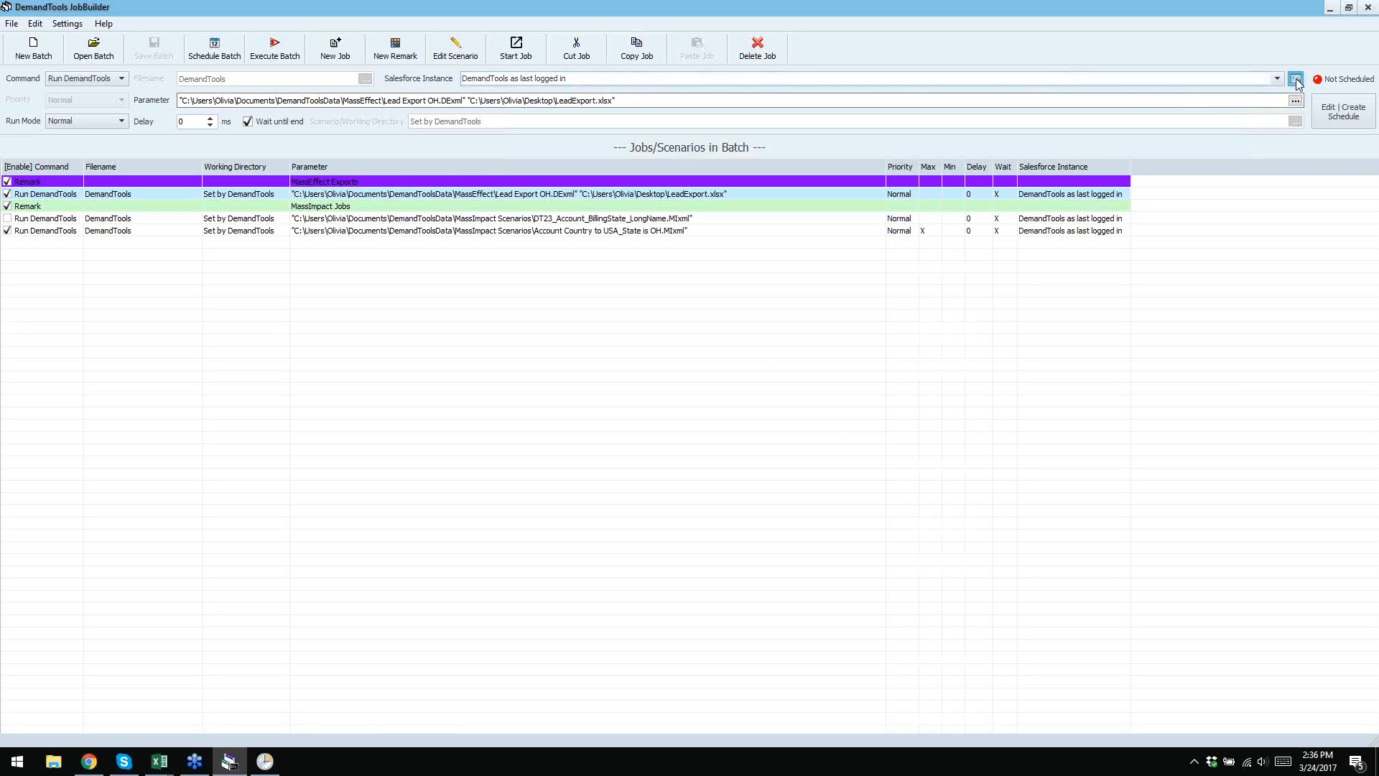
{"action": "left_click", "coordinate": [554, 311]}
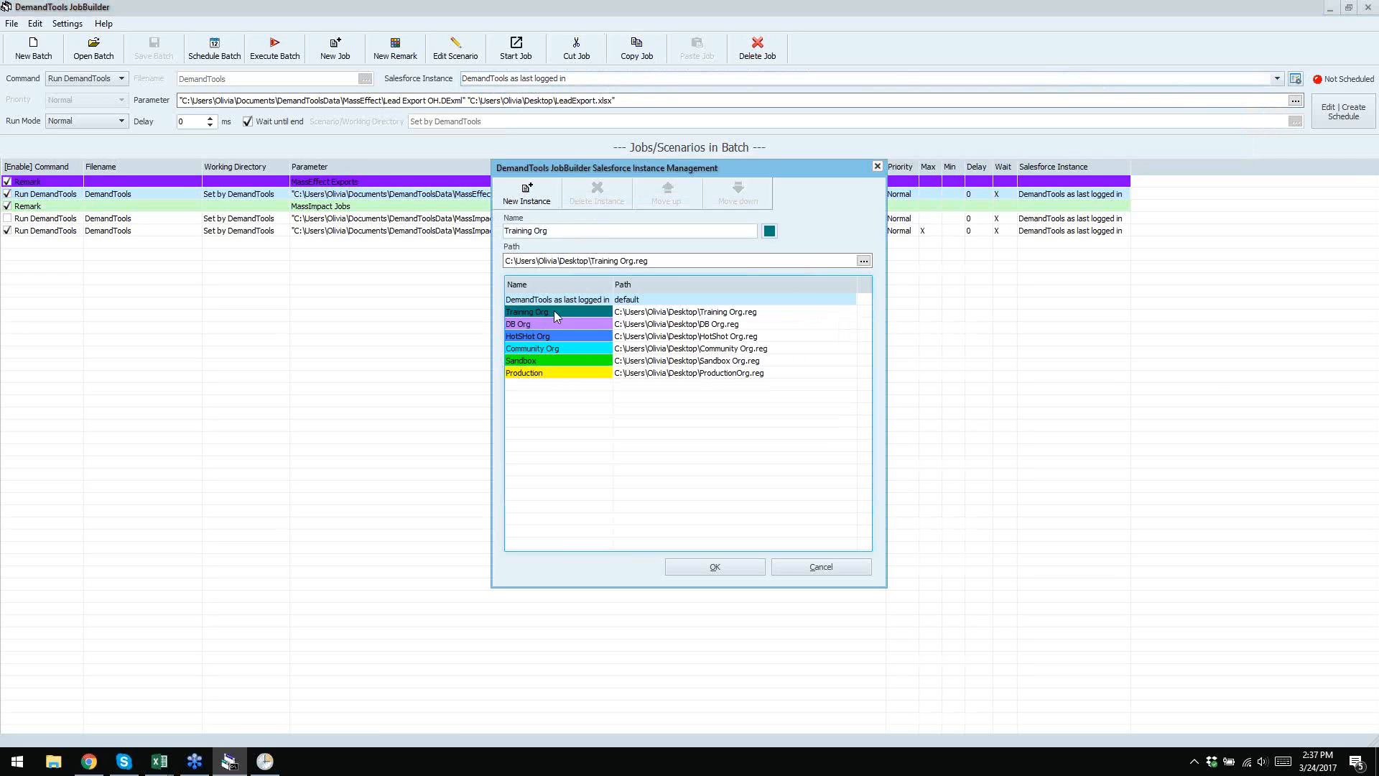
{"action": "left_click", "coordinate": [607, 195]}
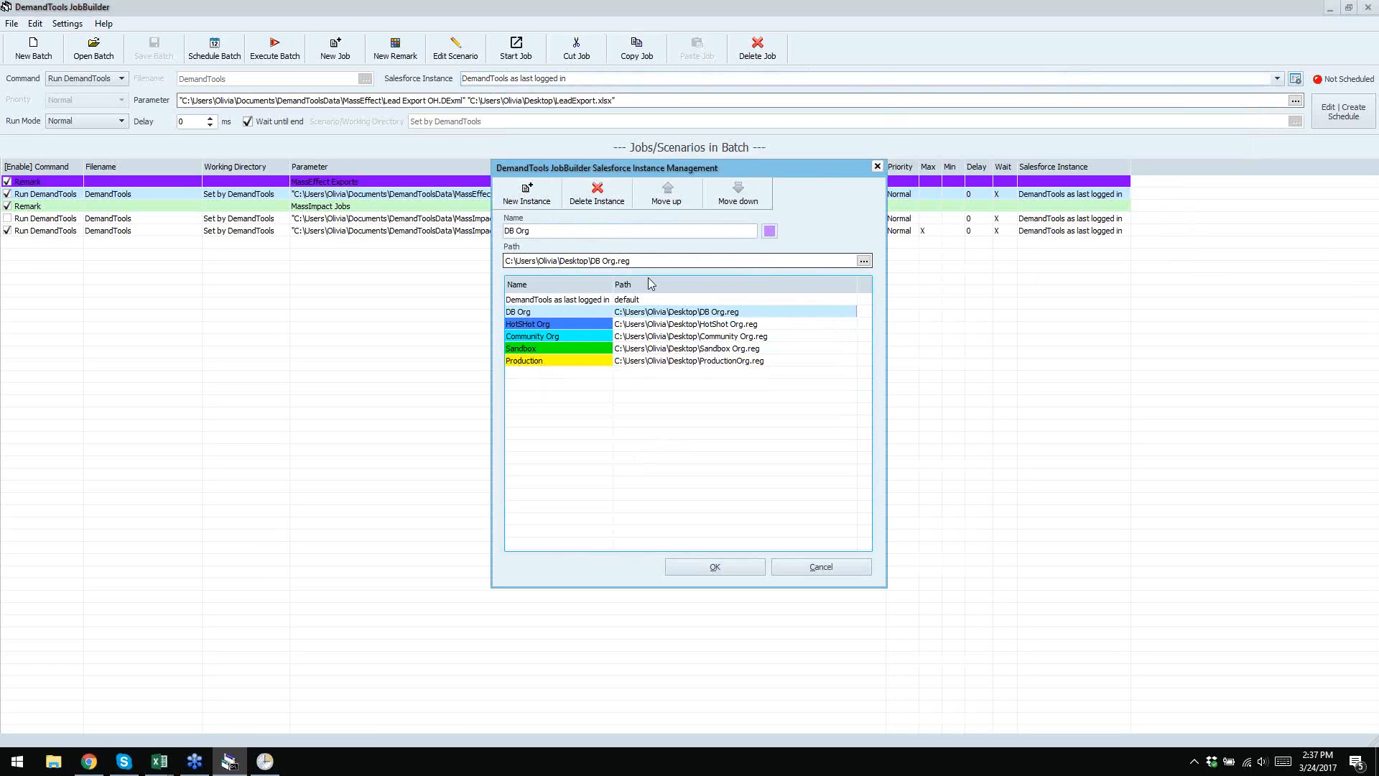
{"action": "left_click", "coordinate": [877, 167]}
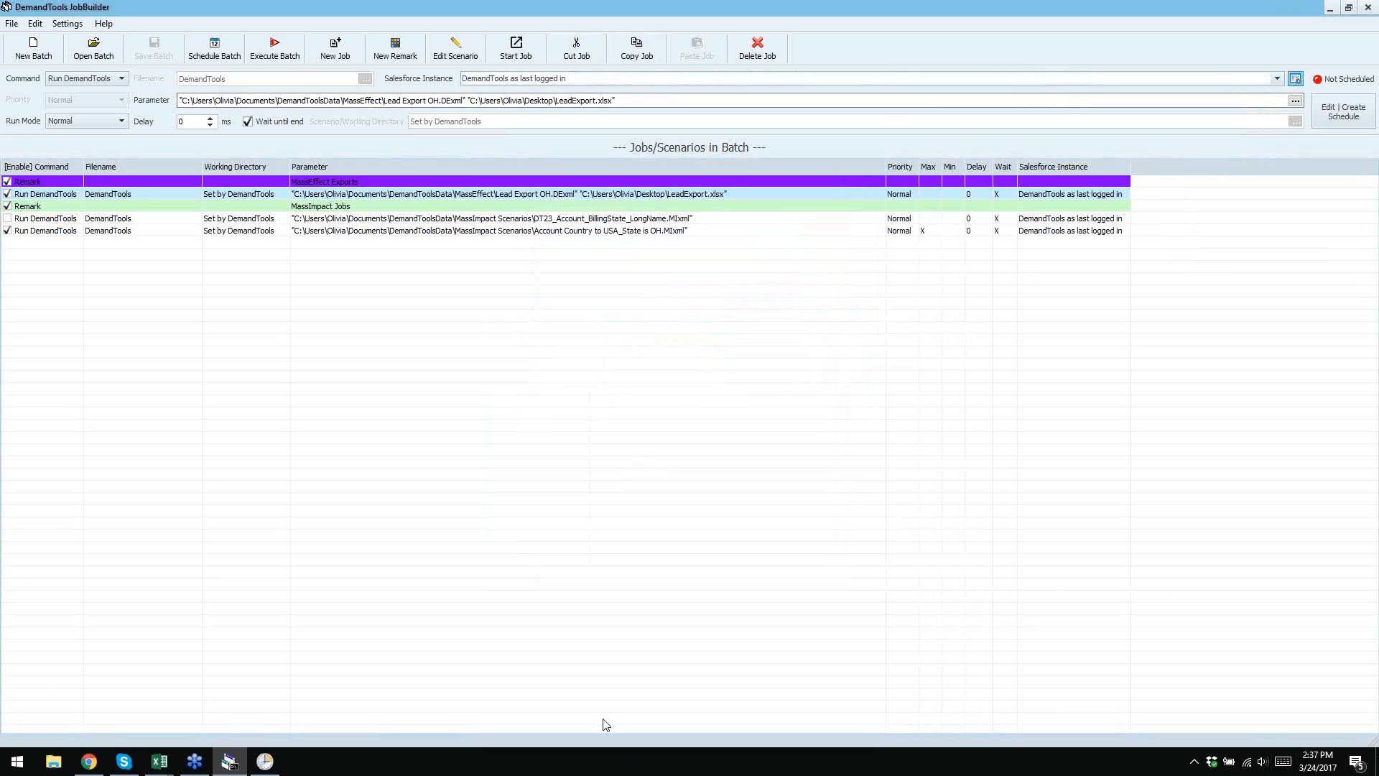
- Minimise JobBuilder and cluster the DB, HotShot, Community, Sandbox and Production Org files near top centre
{"action": "left_click", "coordinate": [1377, 761]}
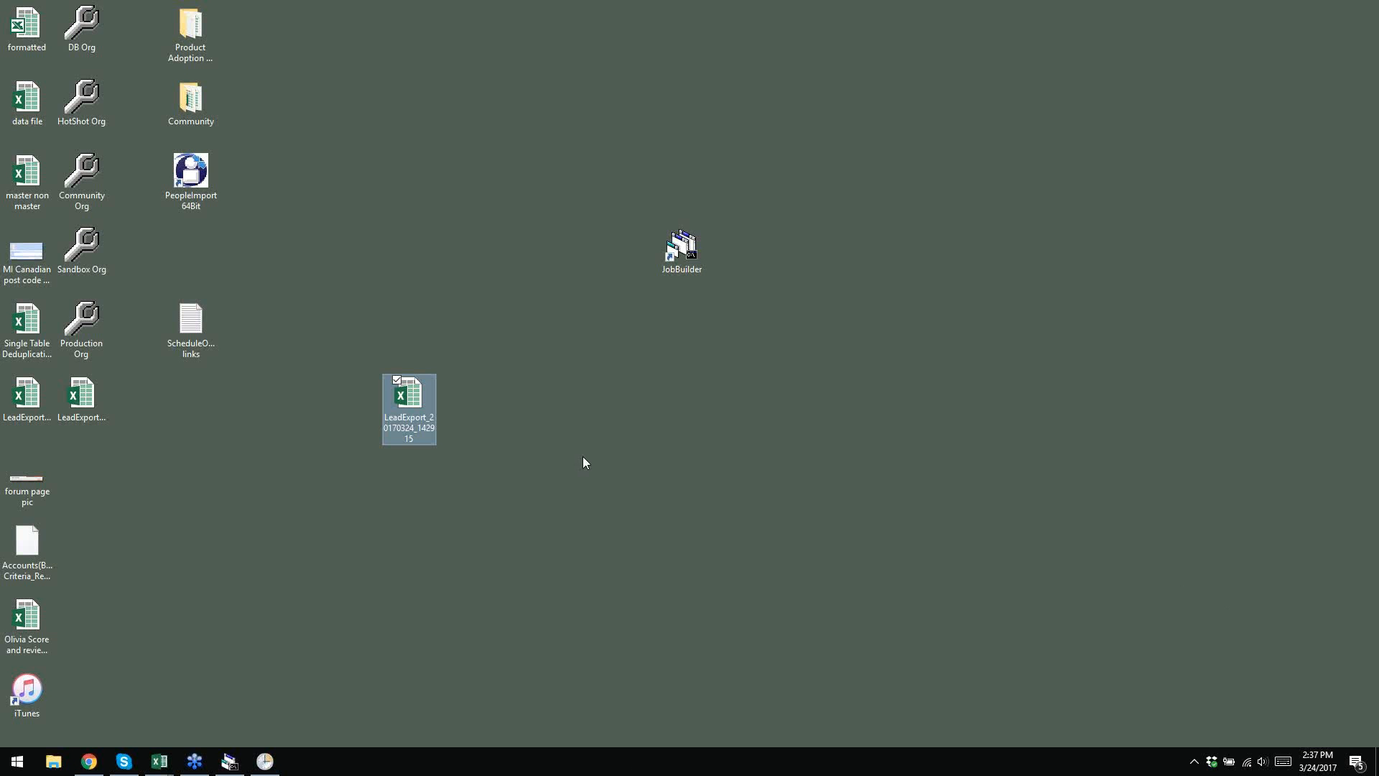
{"action": "left_click_drag", "start_coordinate": [81, 28], "coordinate": [409, 180]}
{"action": "left_click_drag", "start_coordinate": [83, 106], "coordinate": [408, 266]}
{"action": "left_click_drag", "start_coordinate": [81, 172], "coordinate": [409, 115]}
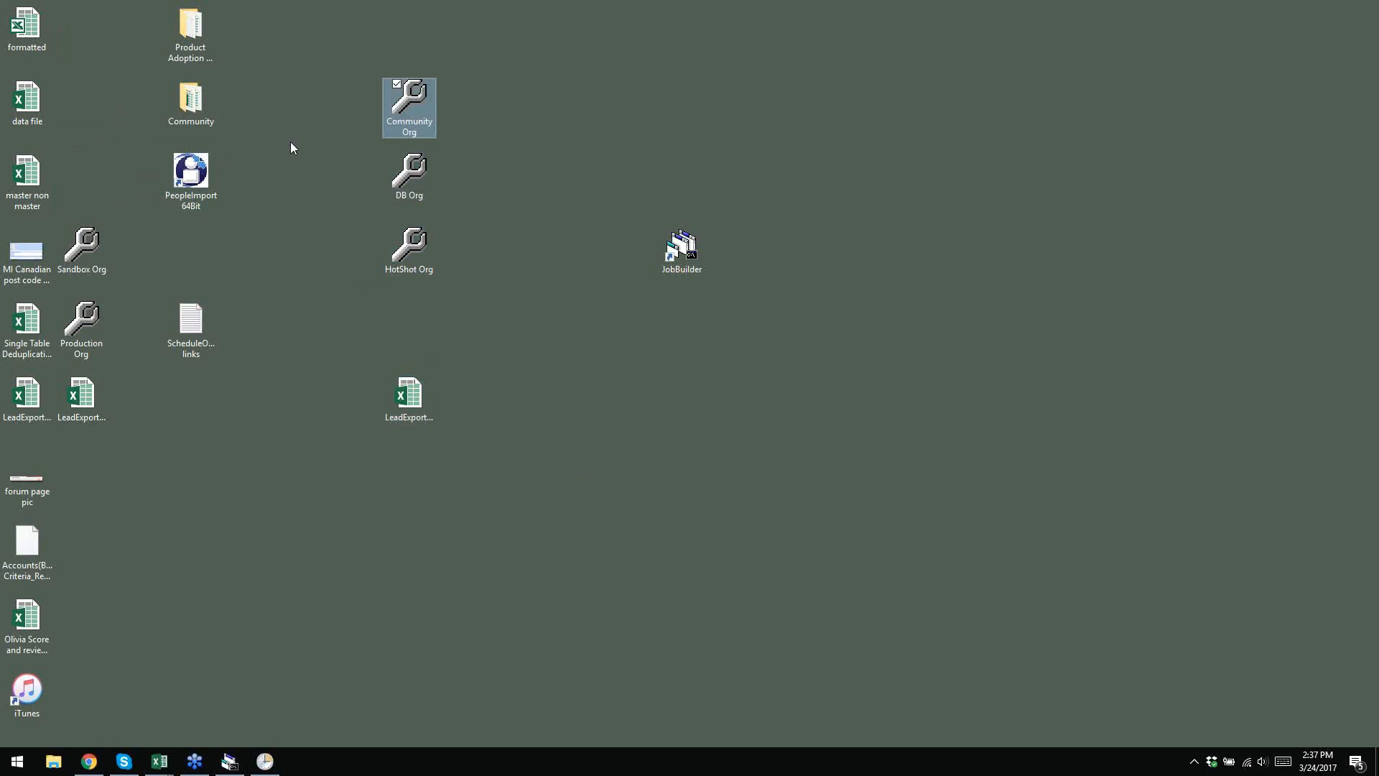
{"action": "left_click_drag", "start_coordinate": [101, 234], "coordinate": [526, 114]}
{"action": "left_click_drag", "start_coordinate": [81, 323], "coordinate": [518, 183]}
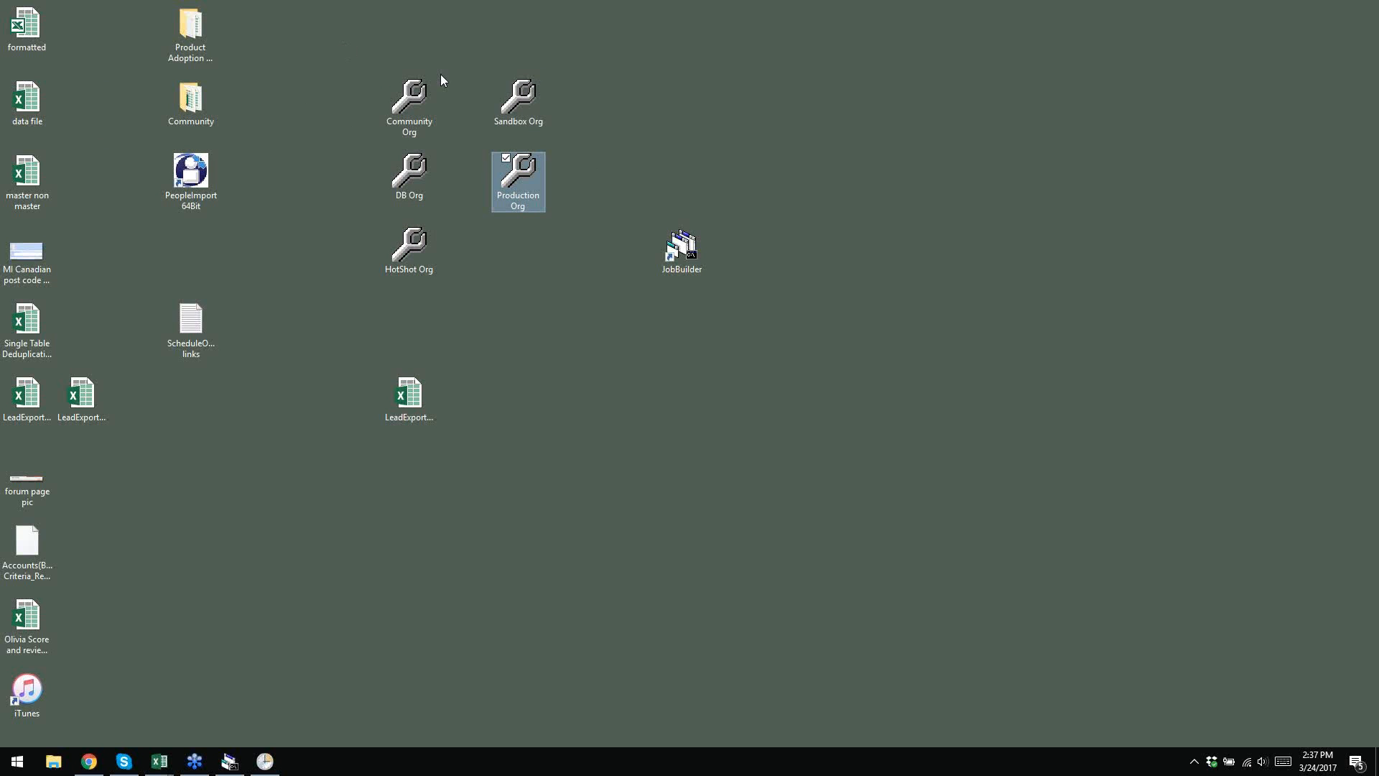
{"action": "left_click", "coordinate": [17, 761]}
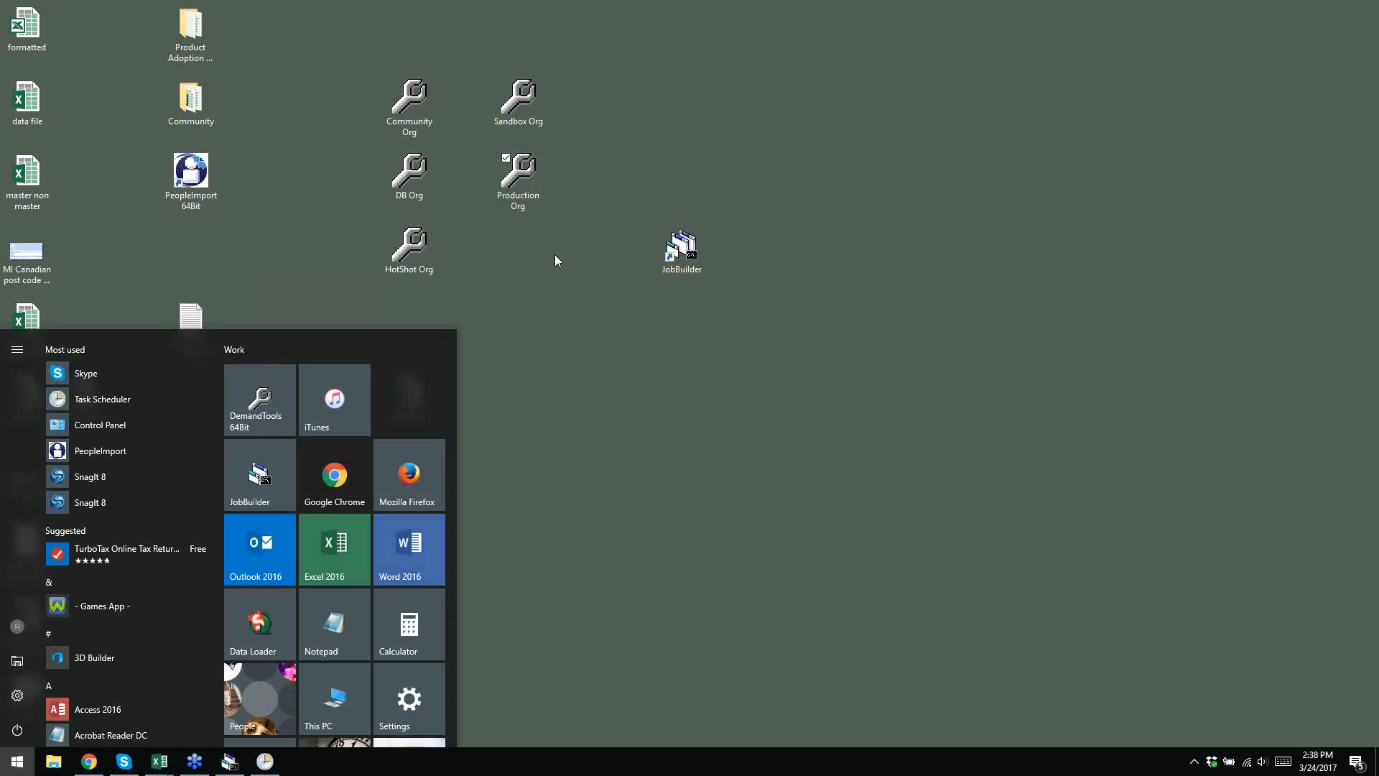
- Launch DemandTools 64bit from the Start menu and move its window up and right
{"action": "left_click", "coordinate": [525, 290]}
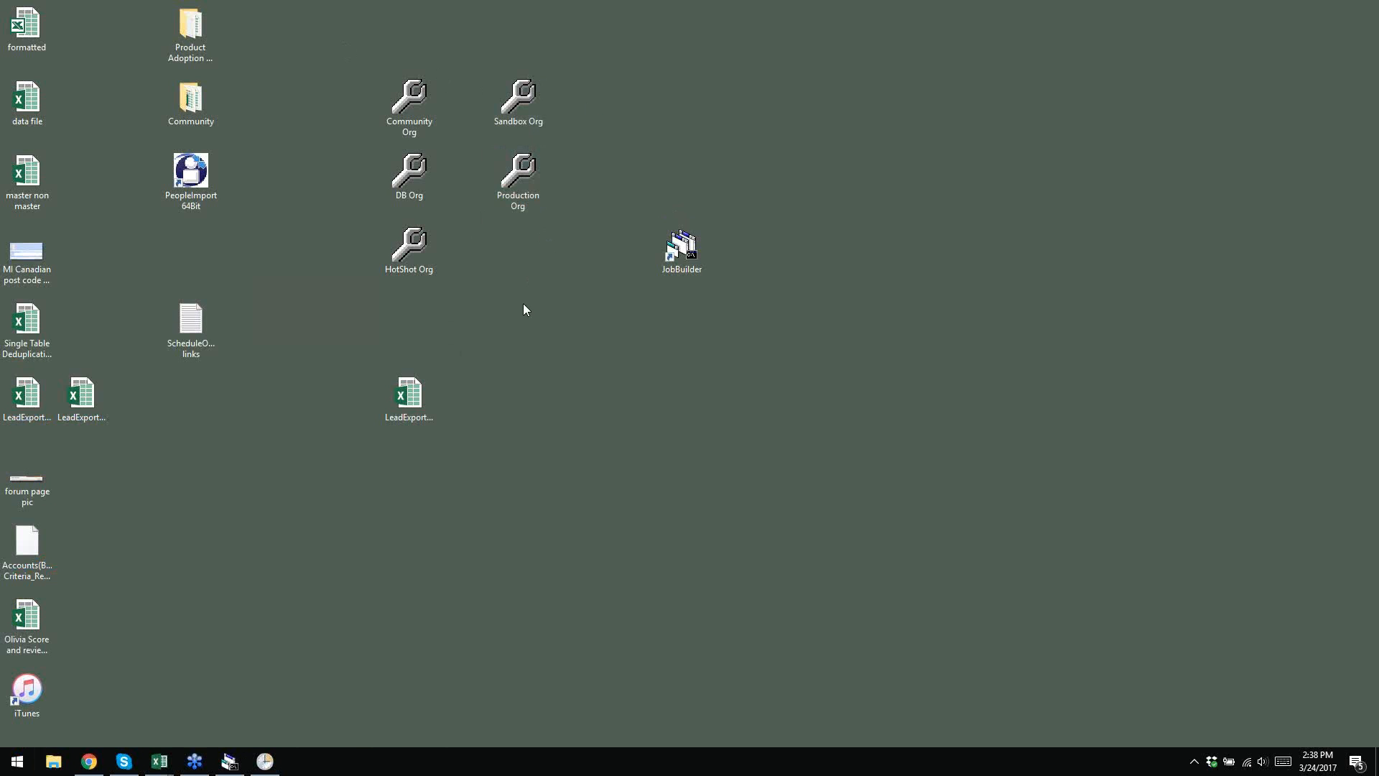
{"action": "left_click", "coordinate": [17, 761]}
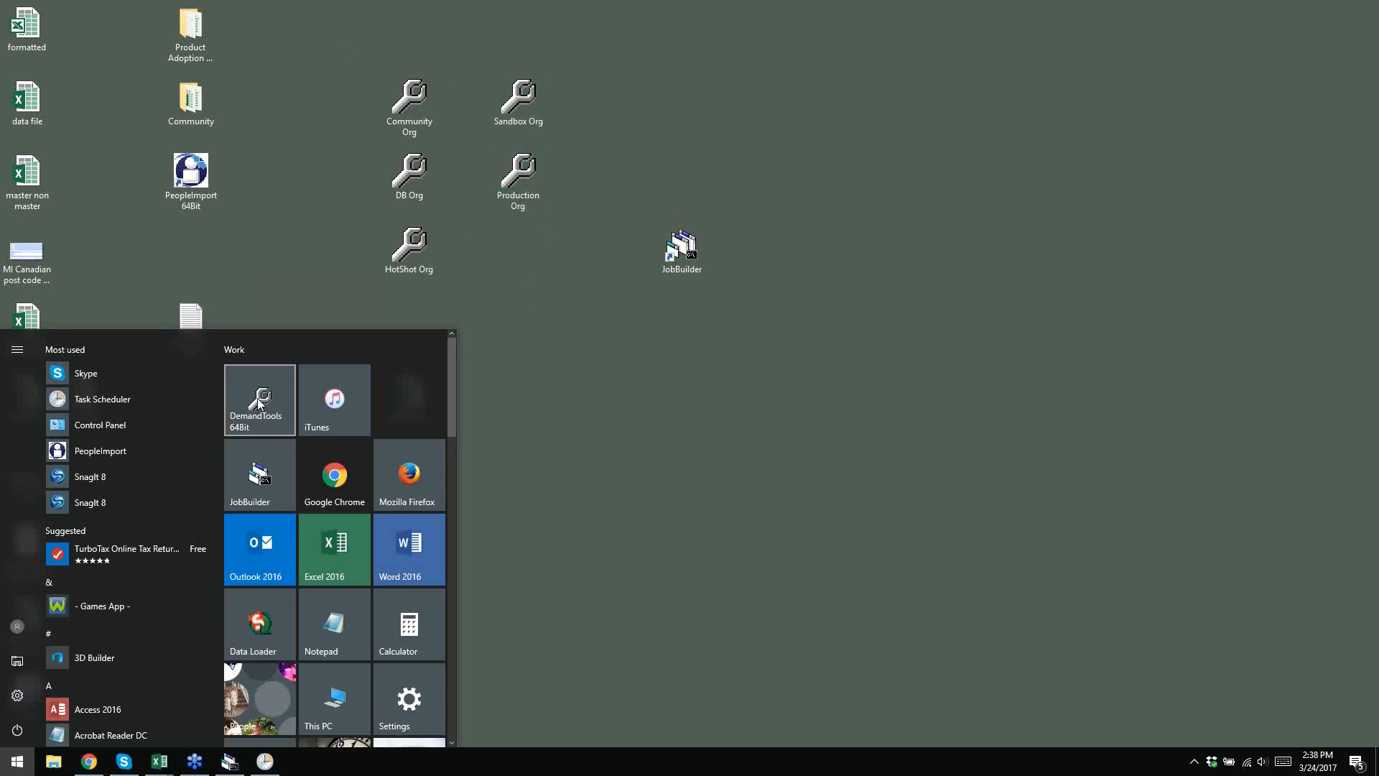
{"action": "left_click", "coordinate": [258, 397]}
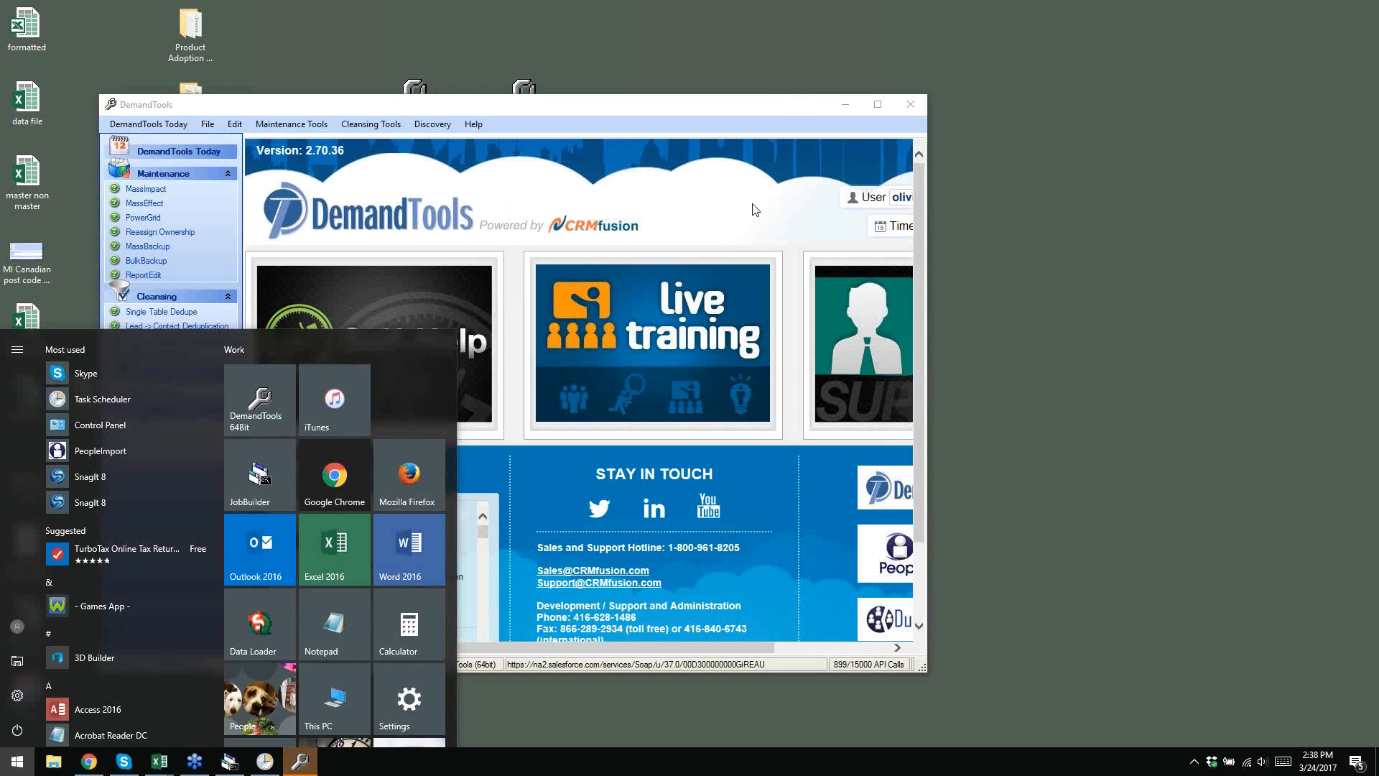
{"action": "left_click", "coordinate": [719, 109]}
{"action": "left_click_drag", "start_coordinate": [719, 109], "coordinate": [895, 47]}
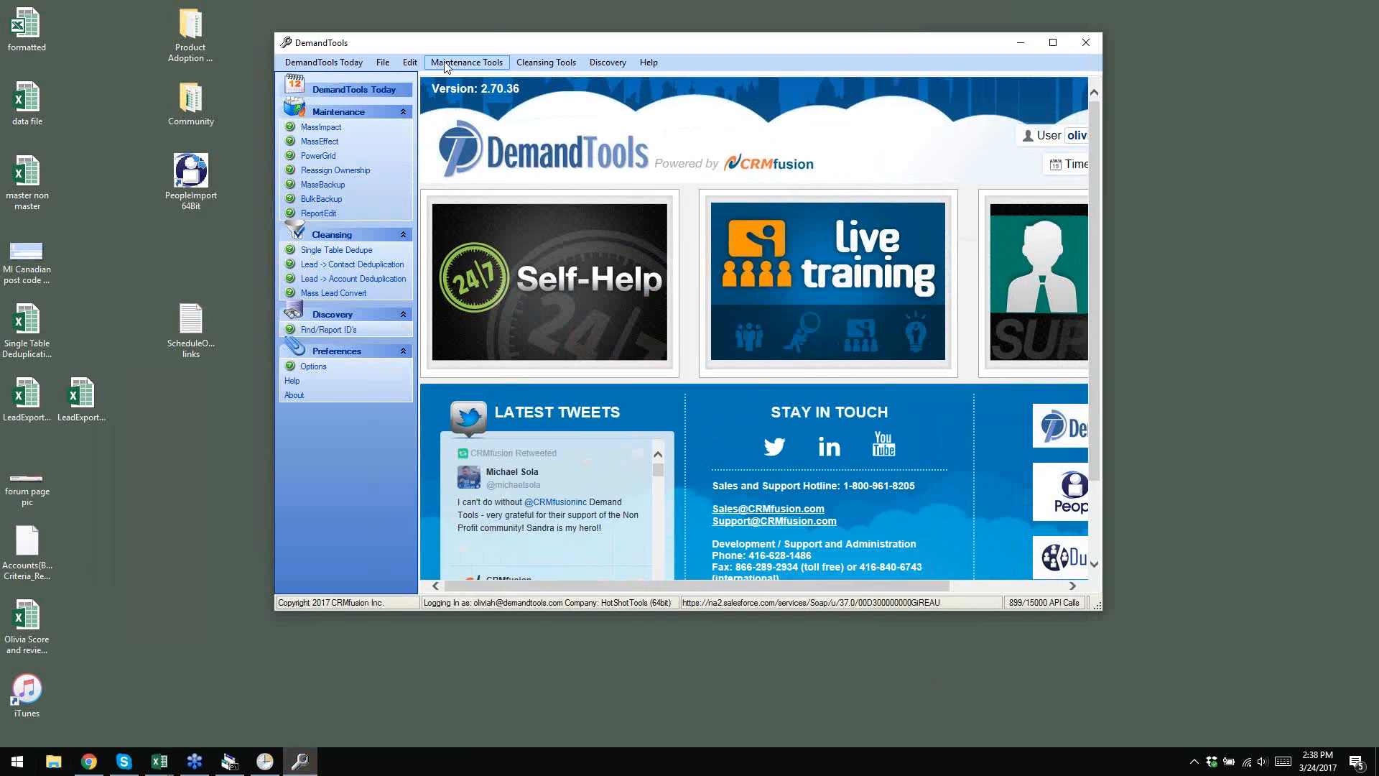
- Open the DemandTools Options dialog from the Edit menu
{"action": "left_click", "coordinate": [382, 64]}
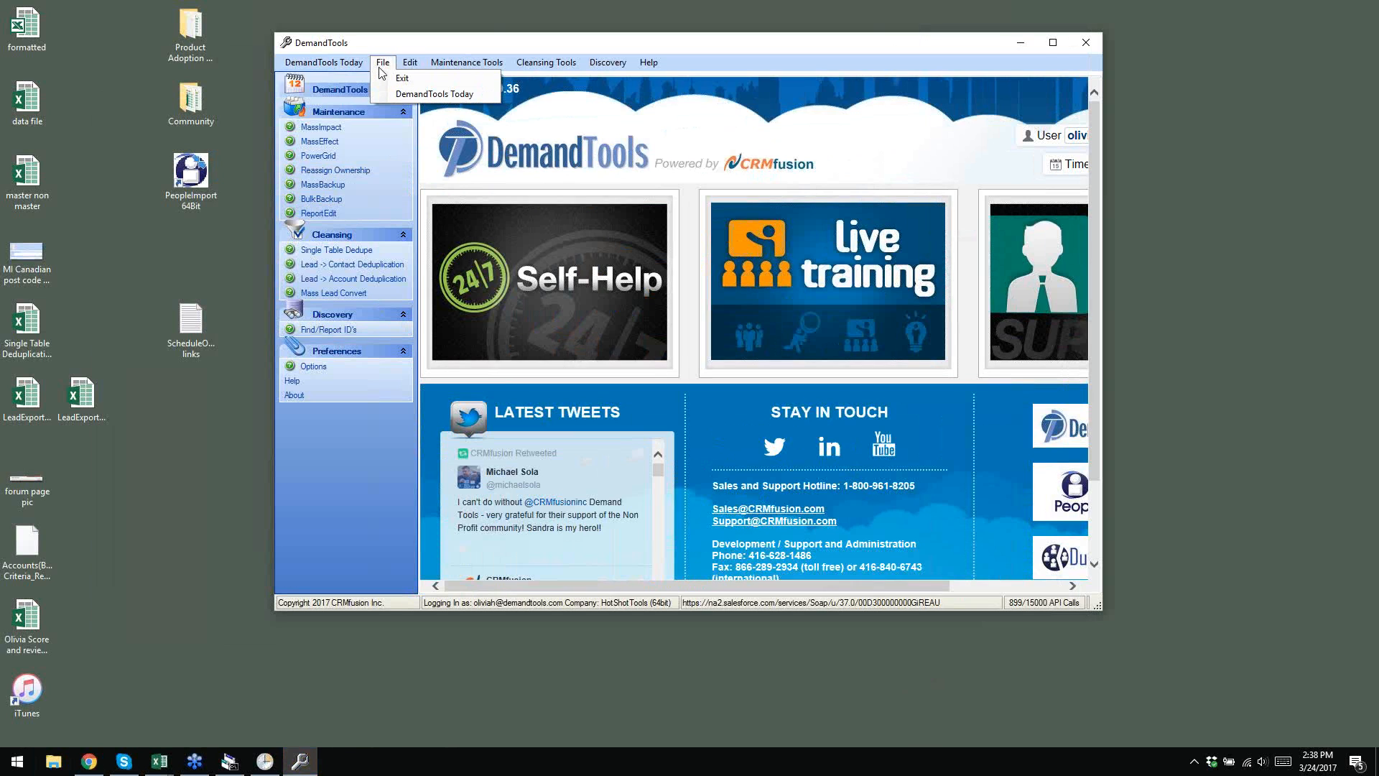
{"action": "left_click", "coordinate": [407, 64]}
{"action": "left_click", "coordinate": [407, 64]}
{"action": "left_click", "coordinate": [444, 79]}
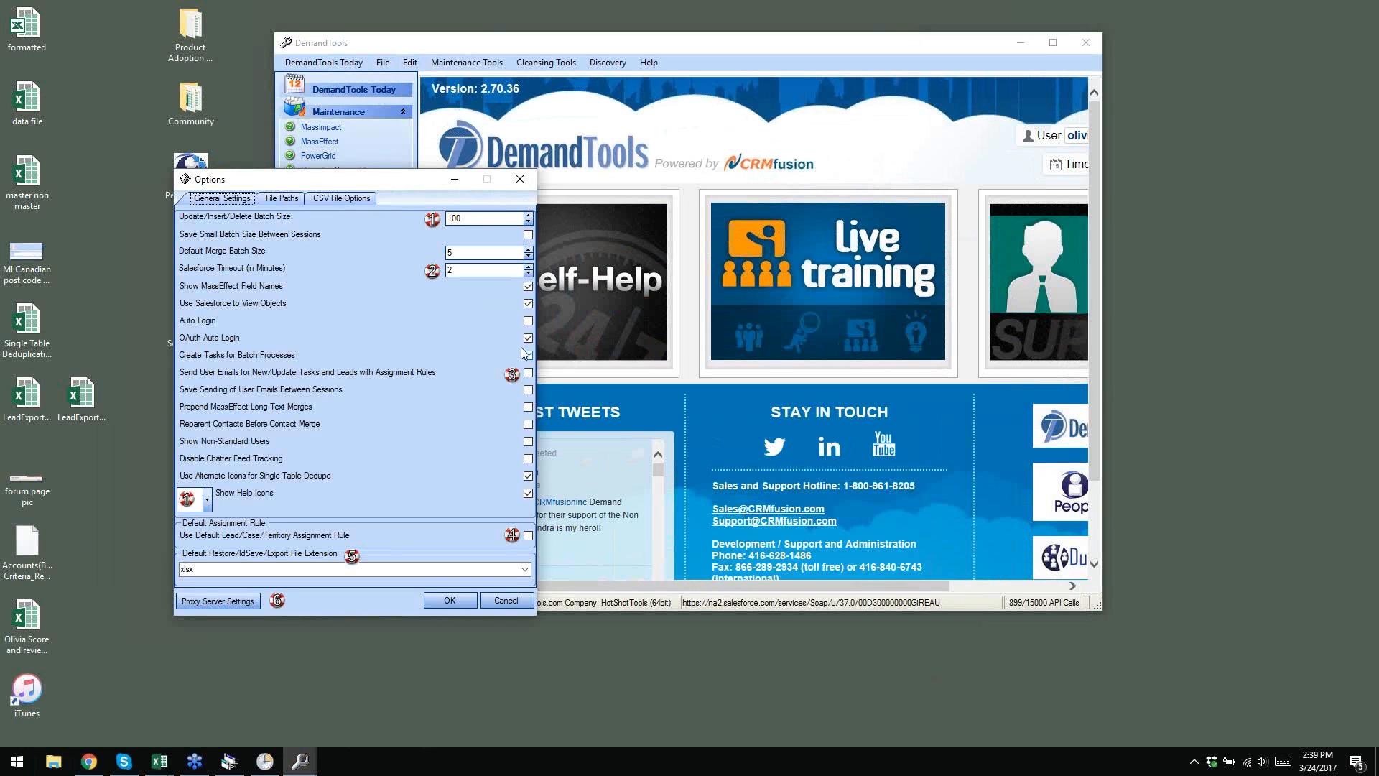
- Disable OAuth Auto Login, restart DemandTools, and centre its Salesforce login window
{"action": "left_click", "coordinate": [527, 338]}
{"action": "left_click", "coordinate": [450, 601]}
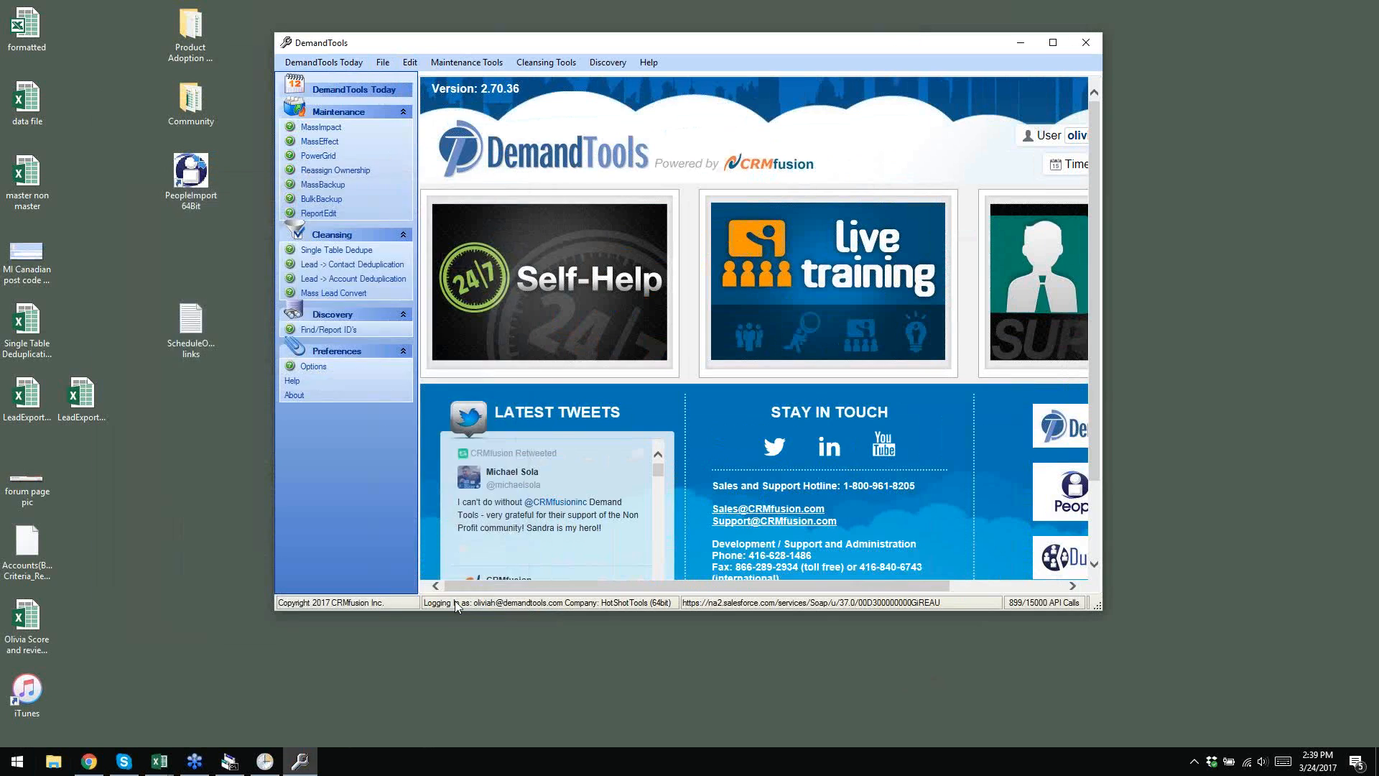
{"action": "left_click", "coordinate": [1085, 43]}
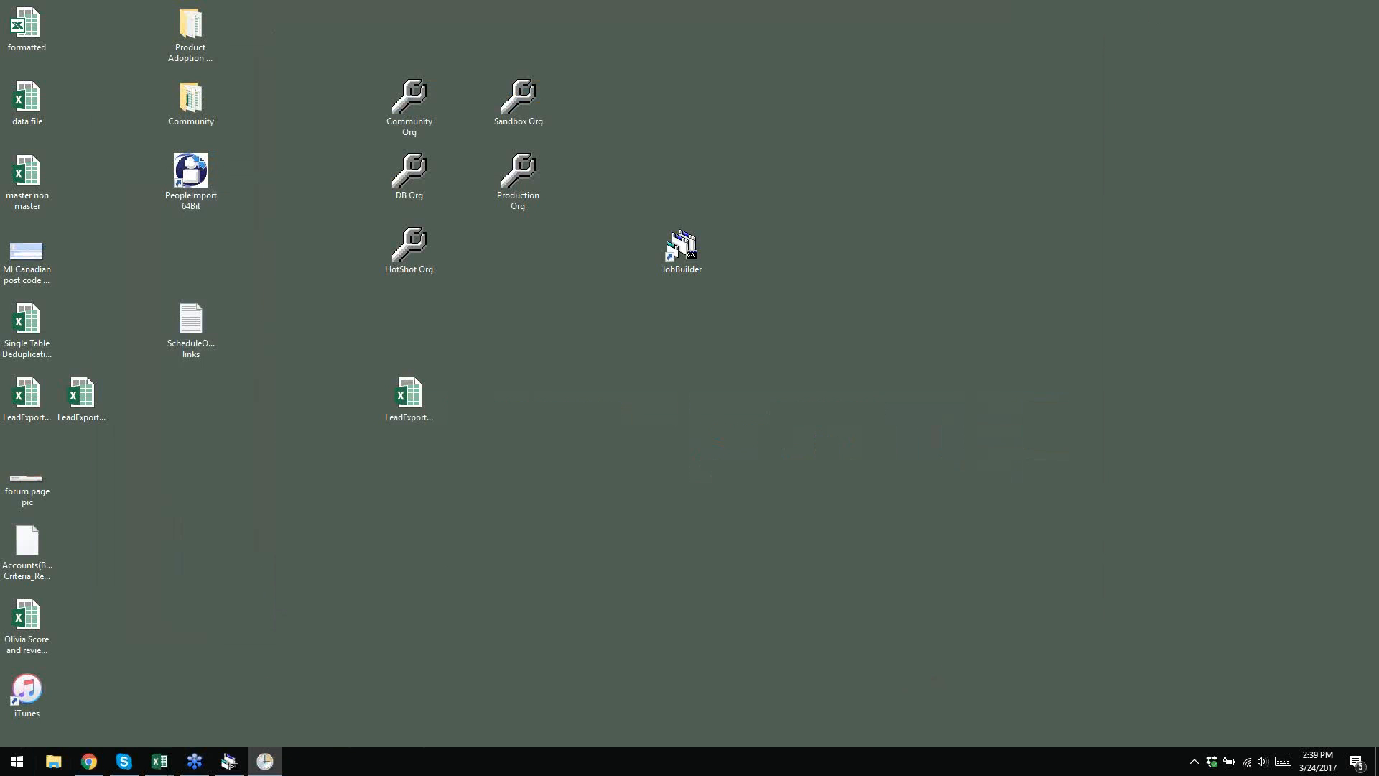
{"action": "key", "text": "super"}
{"action": "key", "text": "super"}
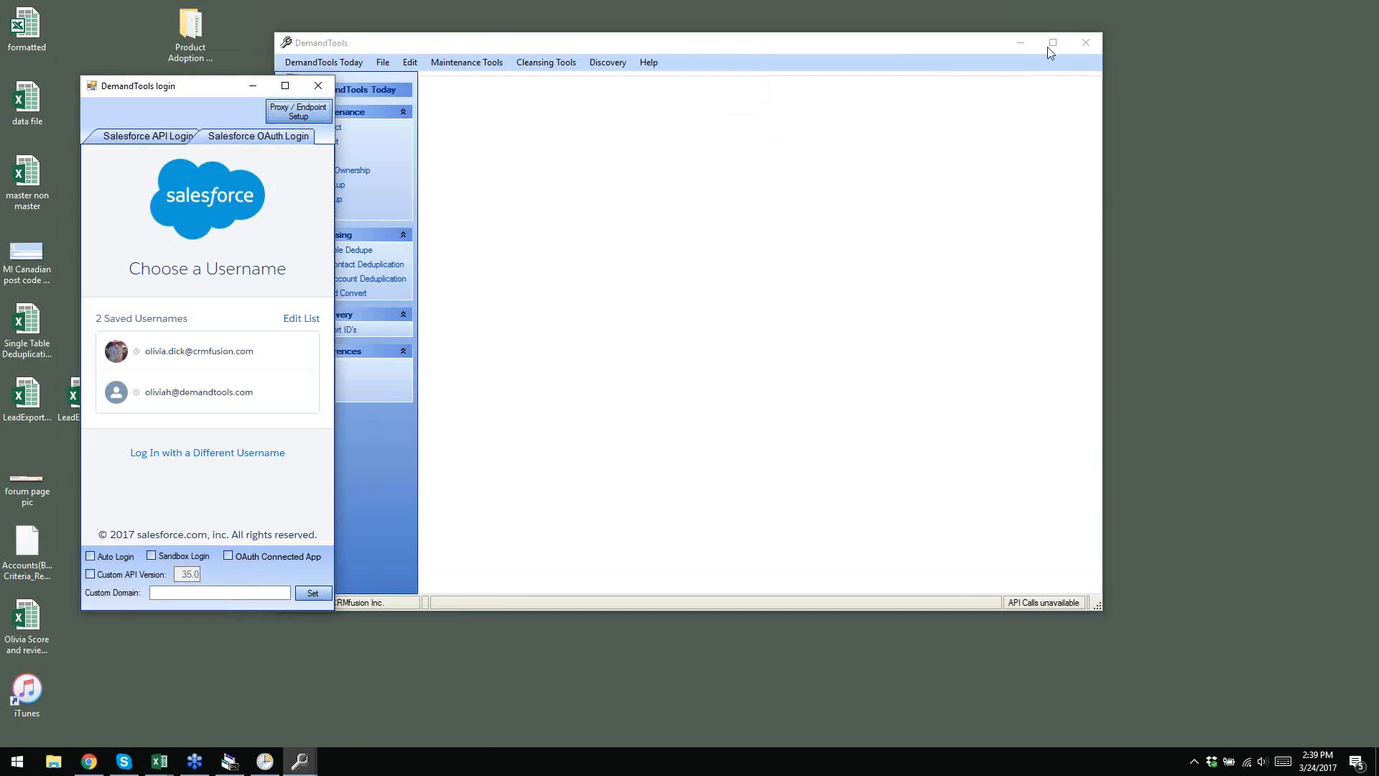
{"action": "left_click_drag", "start_coordinate": [201, 93], "coordinate": [688, 108]}
- On the Salesforce OAuth Login tab, pick the second saved username and tick Auto Login
{"action": "left_click", "coordinate": [624, 143]}
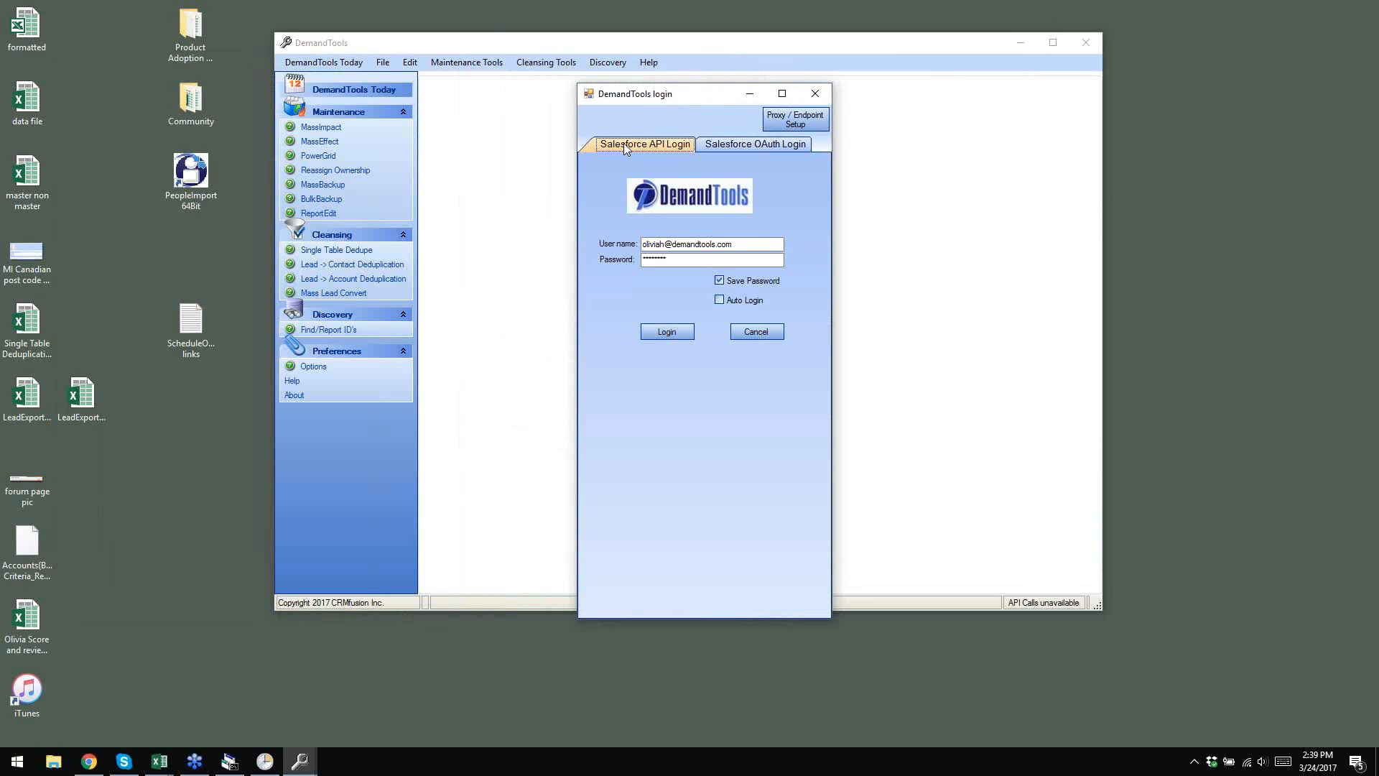
{"action": "left_click", "coordinate": [752, 142]}
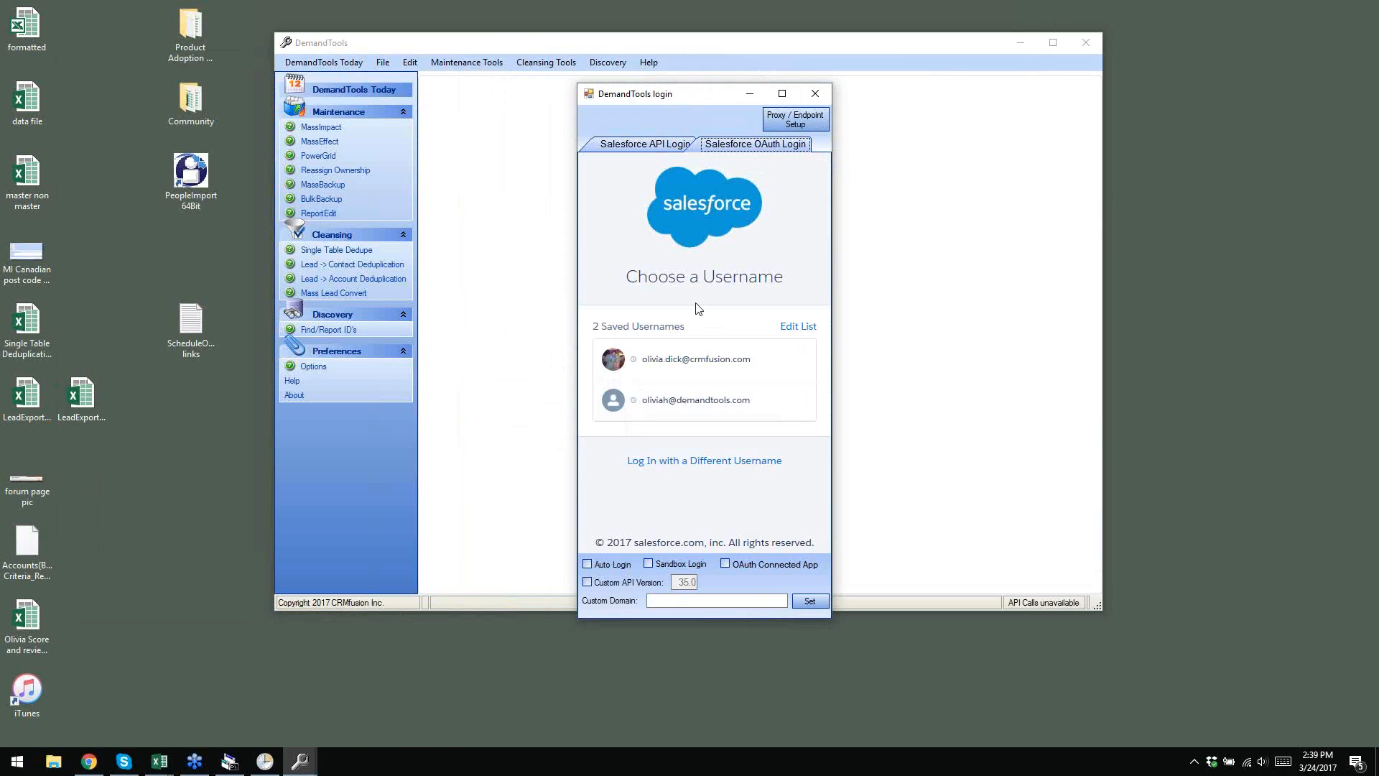
{"action": "left_click", "coordinate": [712, 402]}
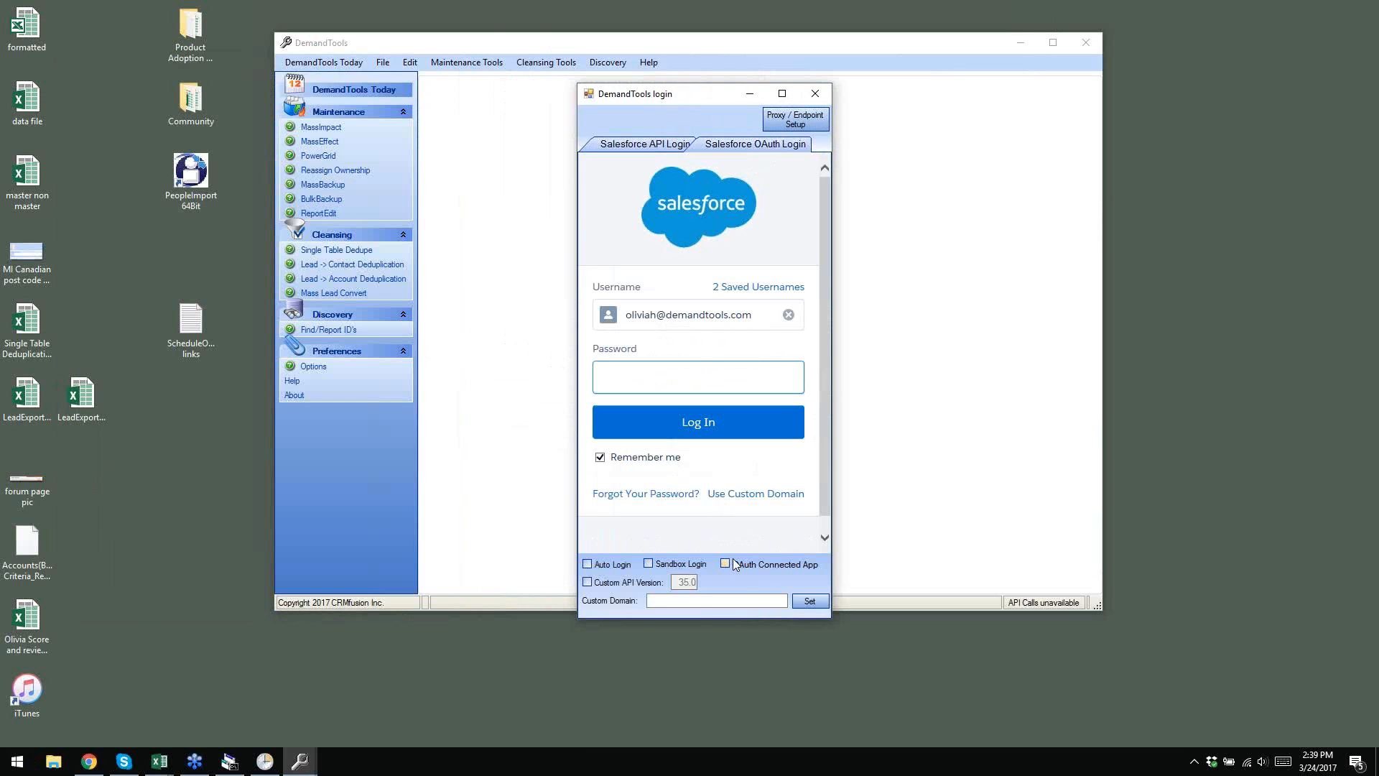
{"action": "left_click", "coordinate": [589, 563]}
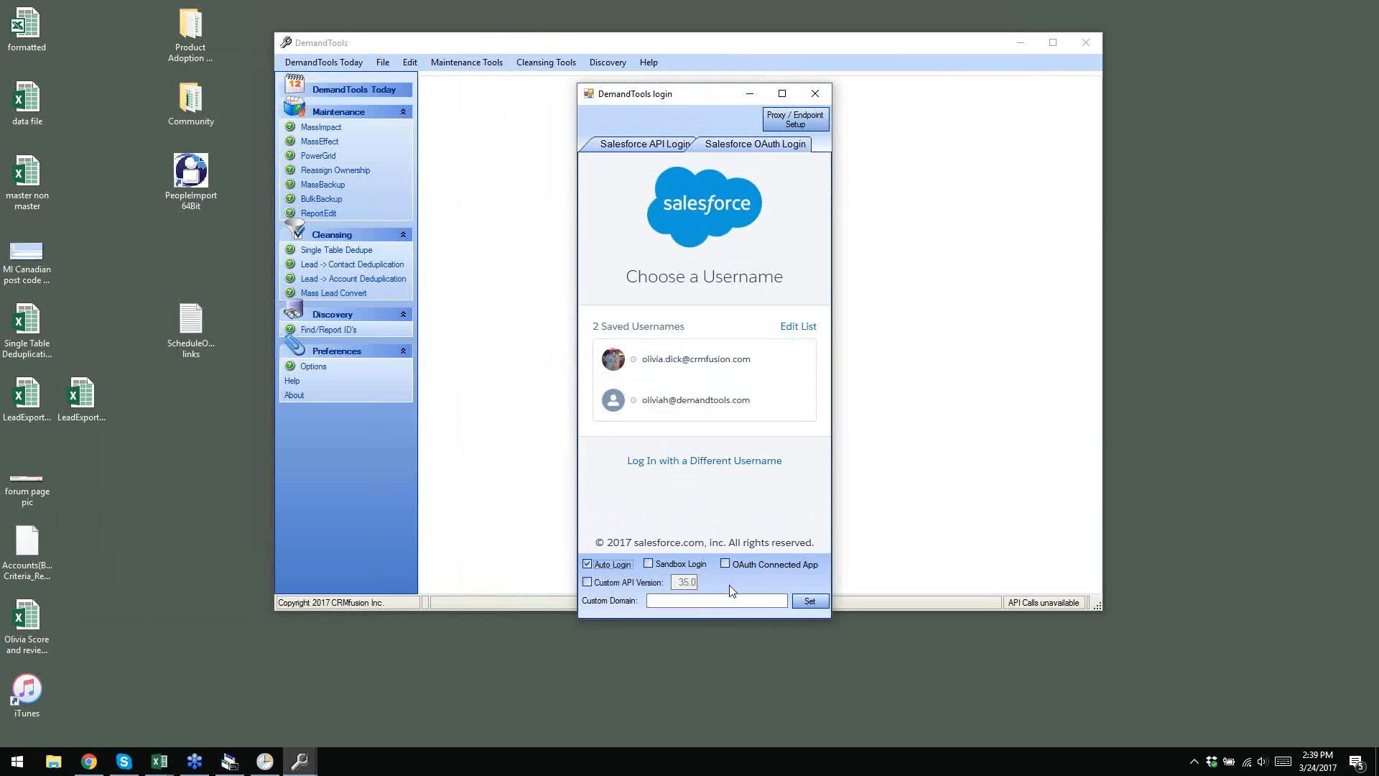
- Enter the account password, submit the login, and allow DemandTools access
{"action": "left_click", "coordinate": [669, 405]}
{"action": "type", "text": "********"}
{"action": "key", "text": "Tab"}
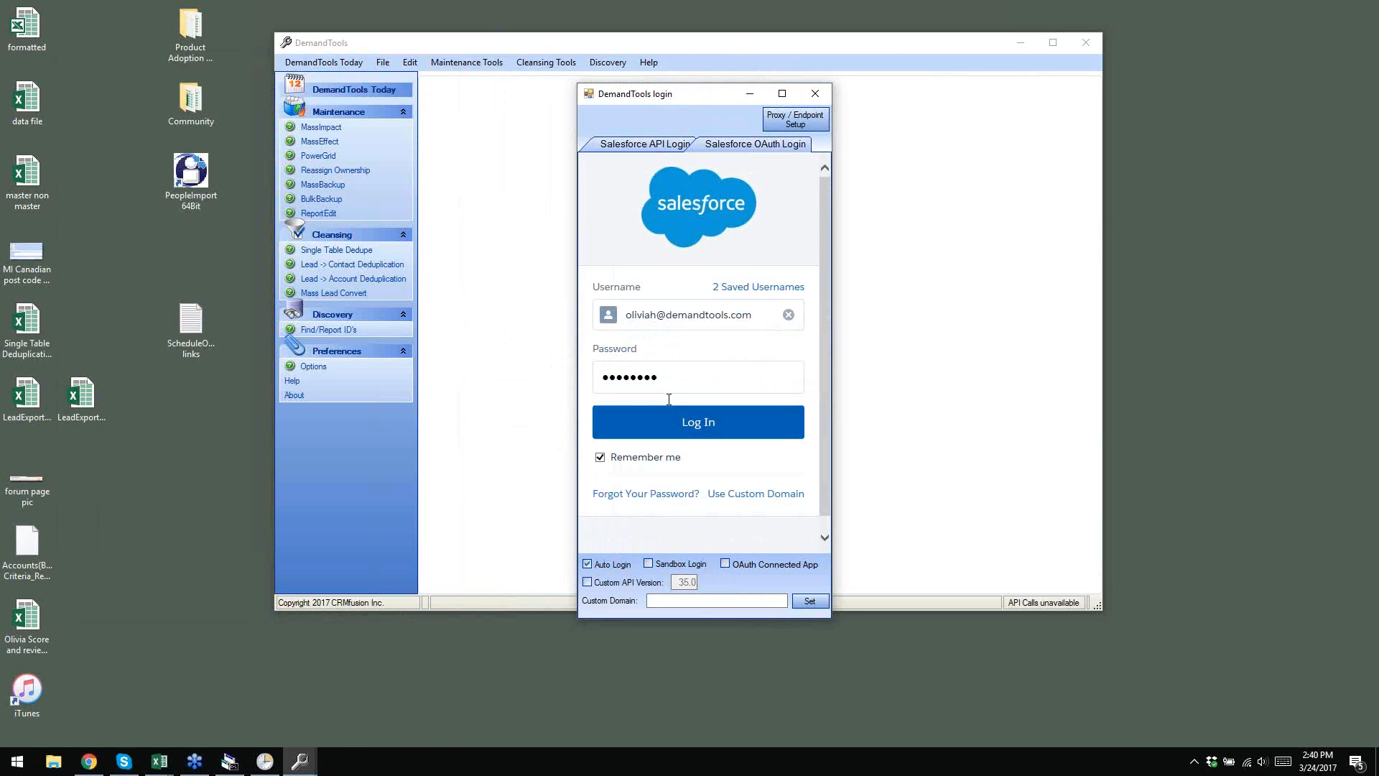
{"action": "key", "text": "Return"}
{"action": "scroll", "coordinate": [689, 327], "scroll_direction": "down", "scroll_amount": 3}
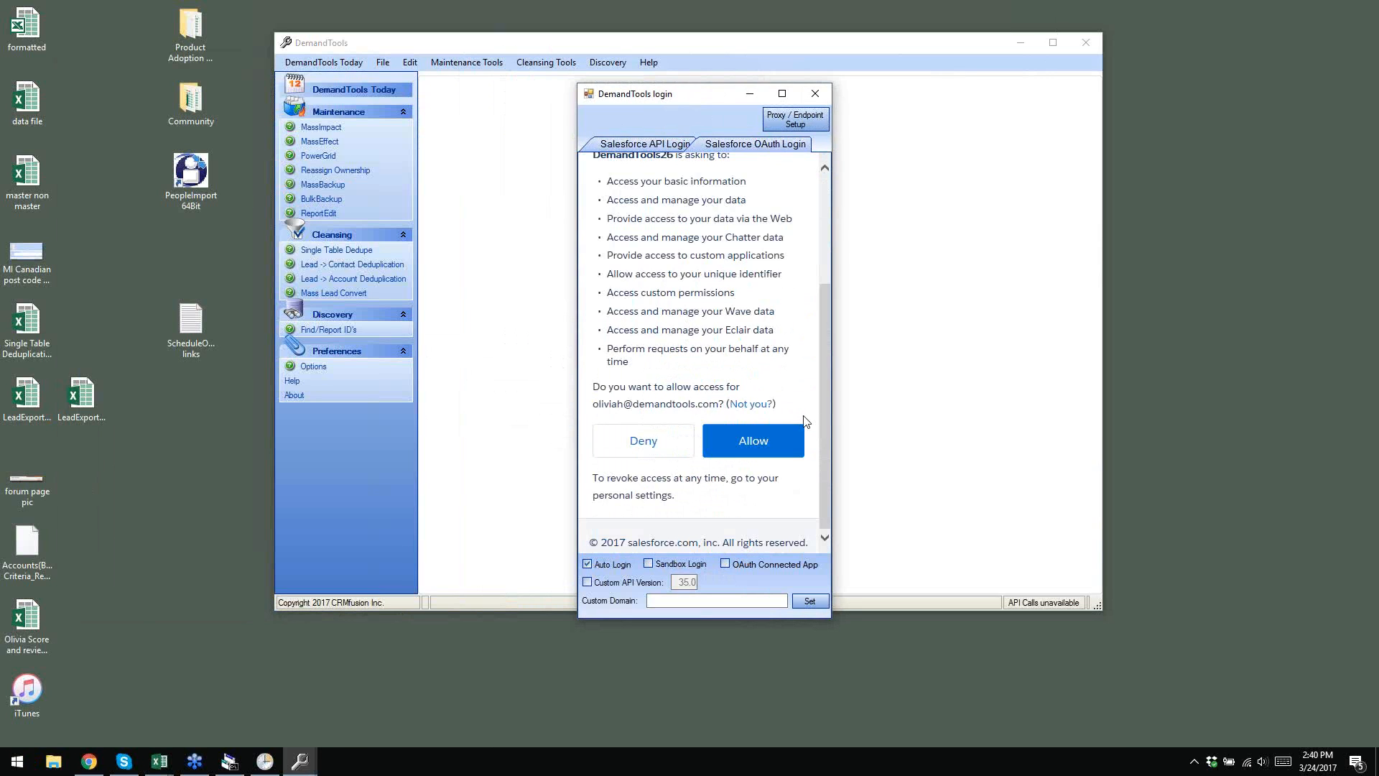
{"action": "left_click", "coordinate": [773, 446]}
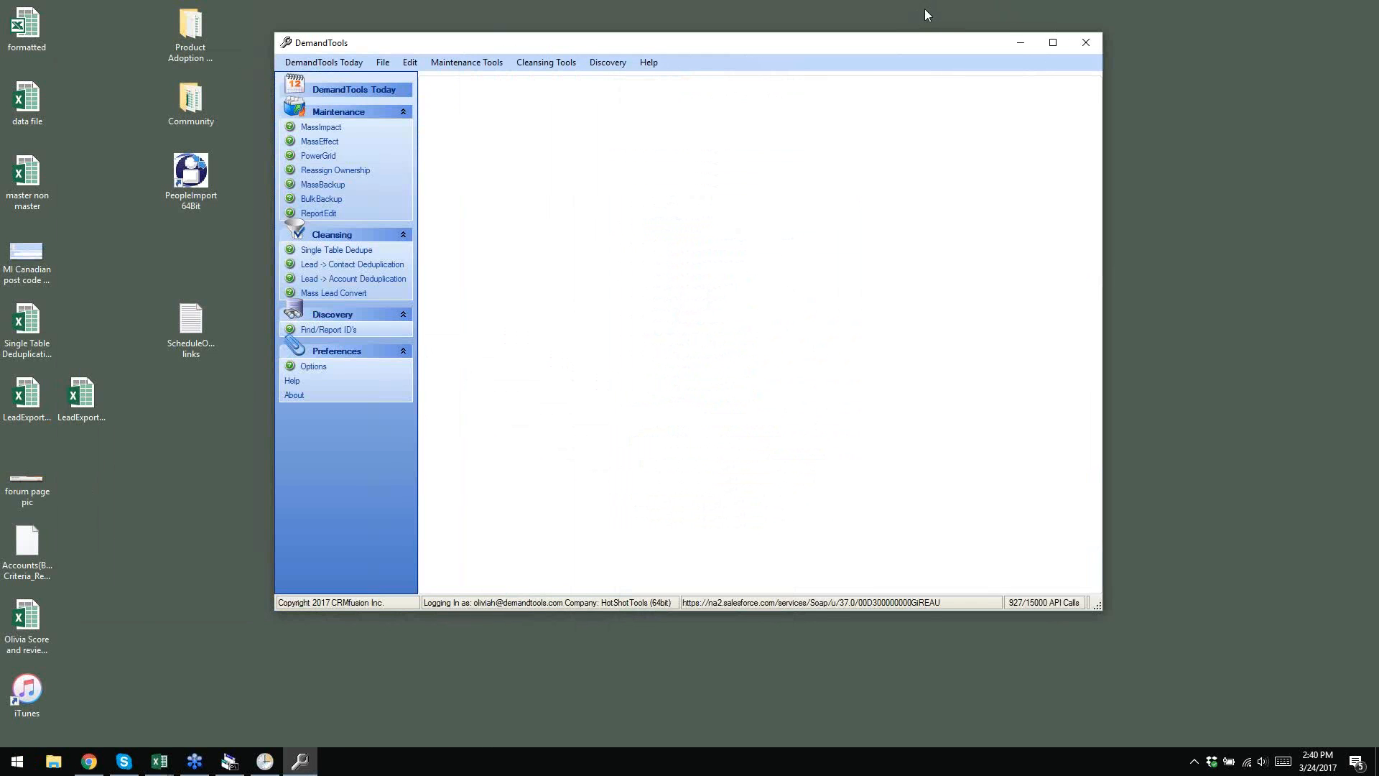
- Maximise DemandTools, open Edit > Options centred, and browse the tabs ending on File Paths
{"action": "left_click", "coordinate": [1050, 50]}
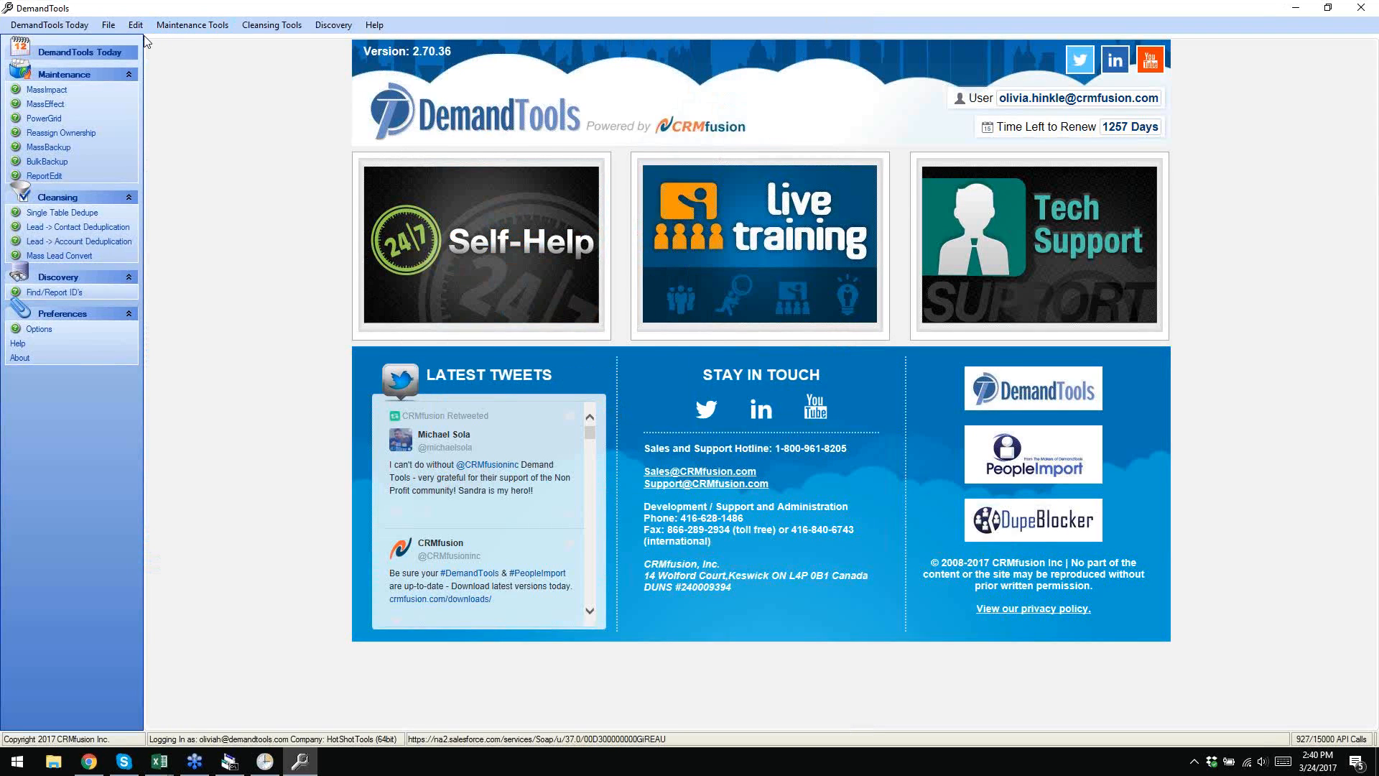
{"action": "left_click", "coordinate": [135, 28]}
{"action": "left_click", "coordinate": [146, 41]}
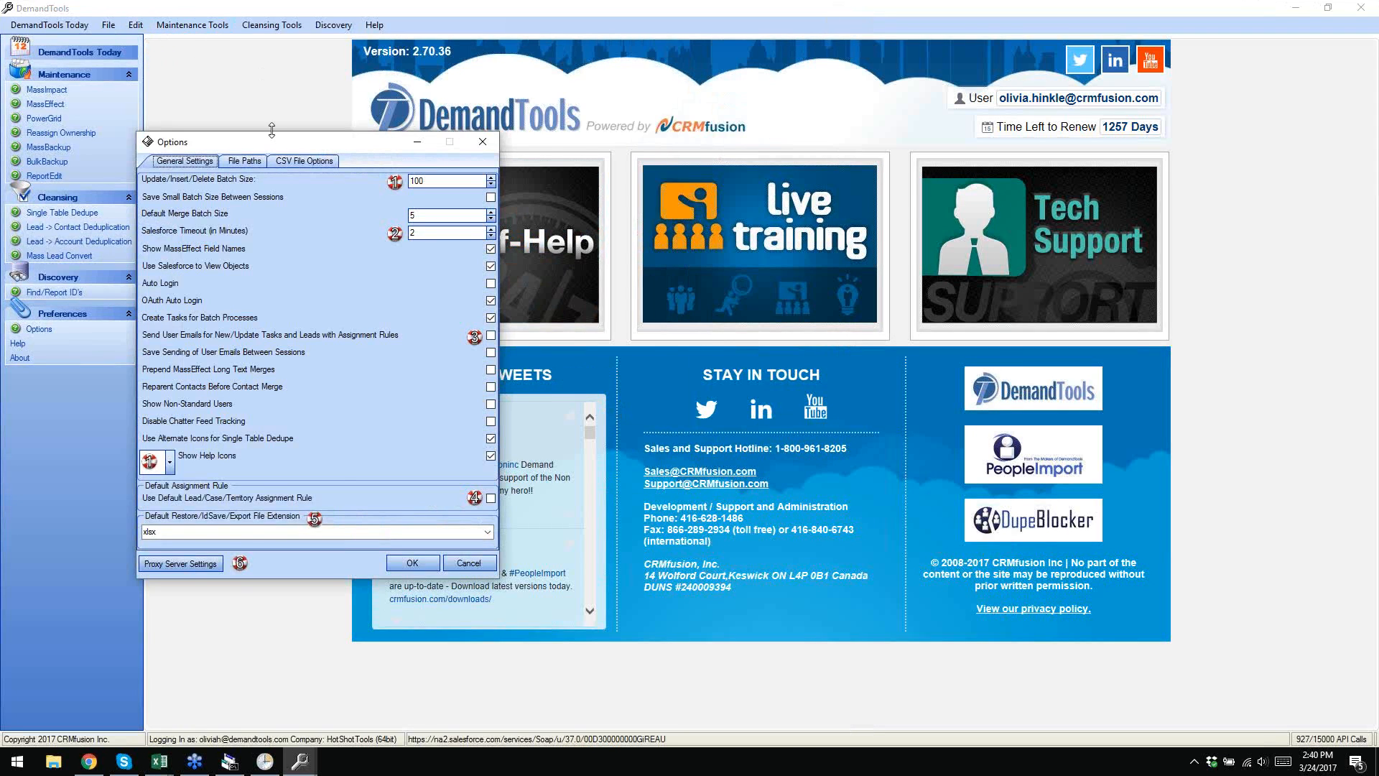
{"action": "left_click_drag", "start_coordinate": [277, 142], "coordinate": [651, 82]}
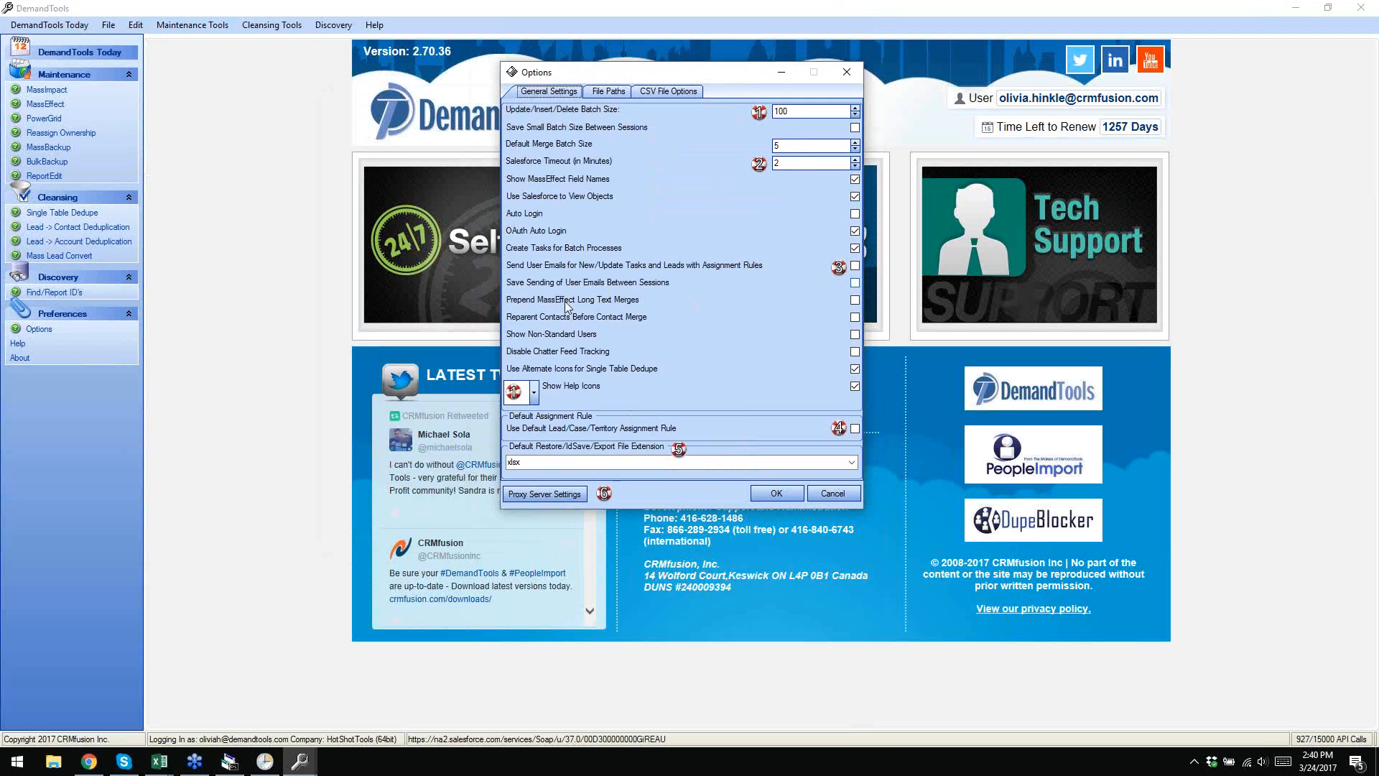
{"action": "left_click", "coordinate": [608, 91]}
{"action": "left_click", "coordinate": [661, 92]}
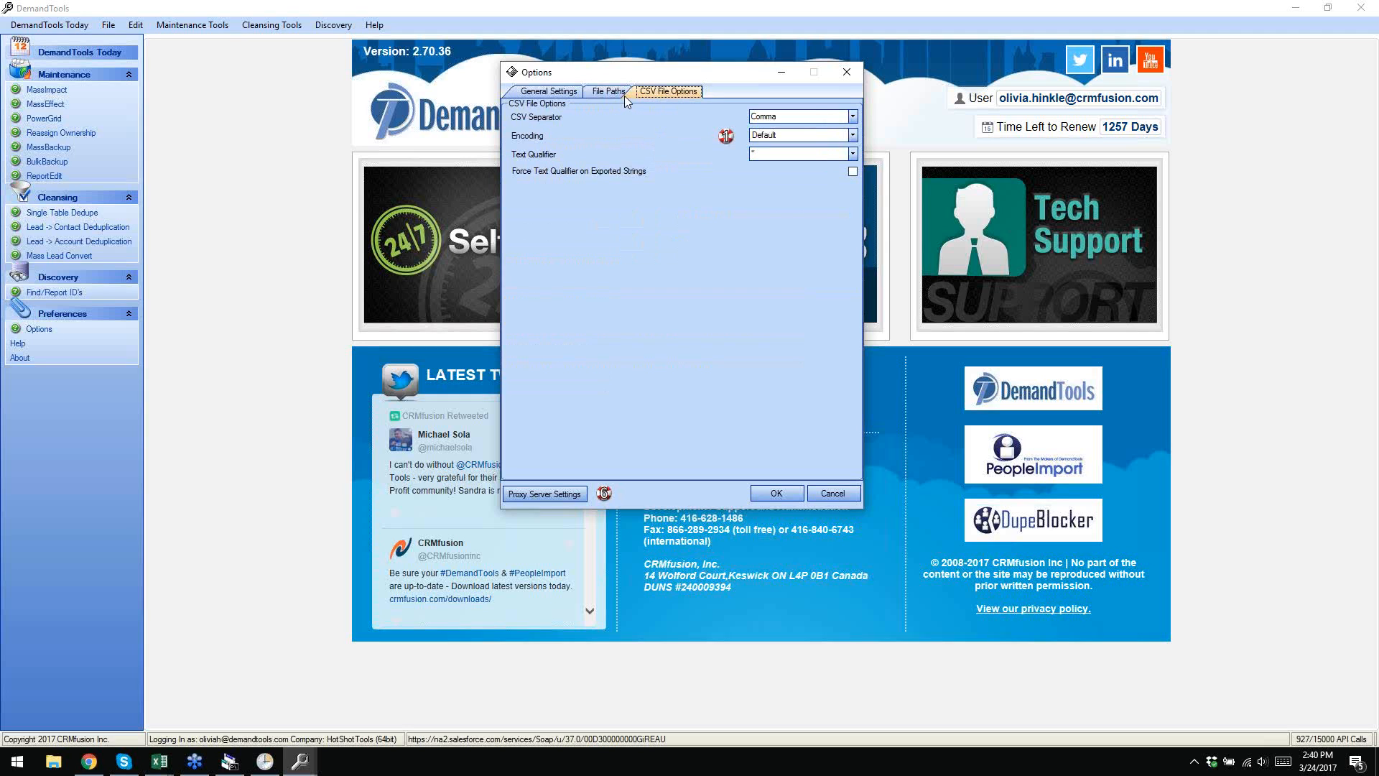
{"action": "left_click", "coordinate": [548, 92]}
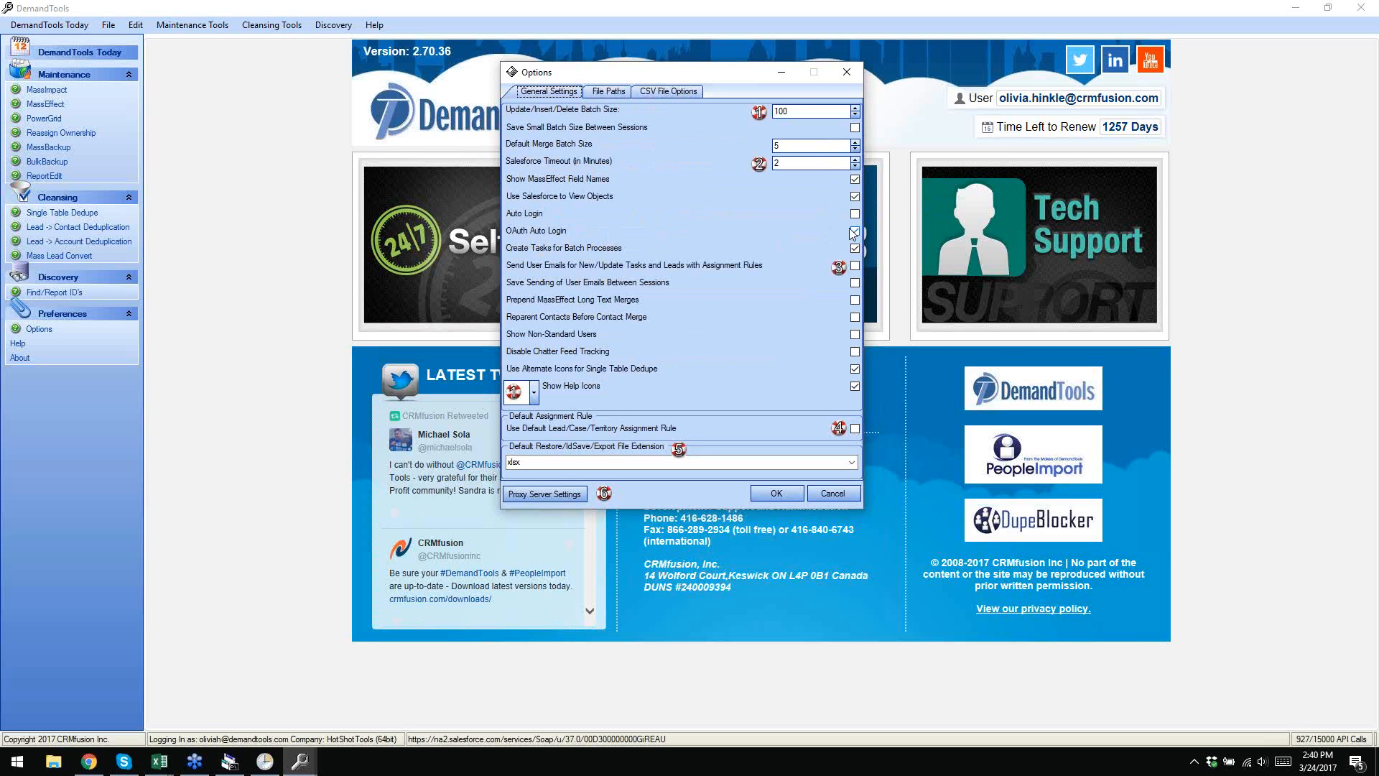
{"action": "left_click", "coordinate": [608, 92]}
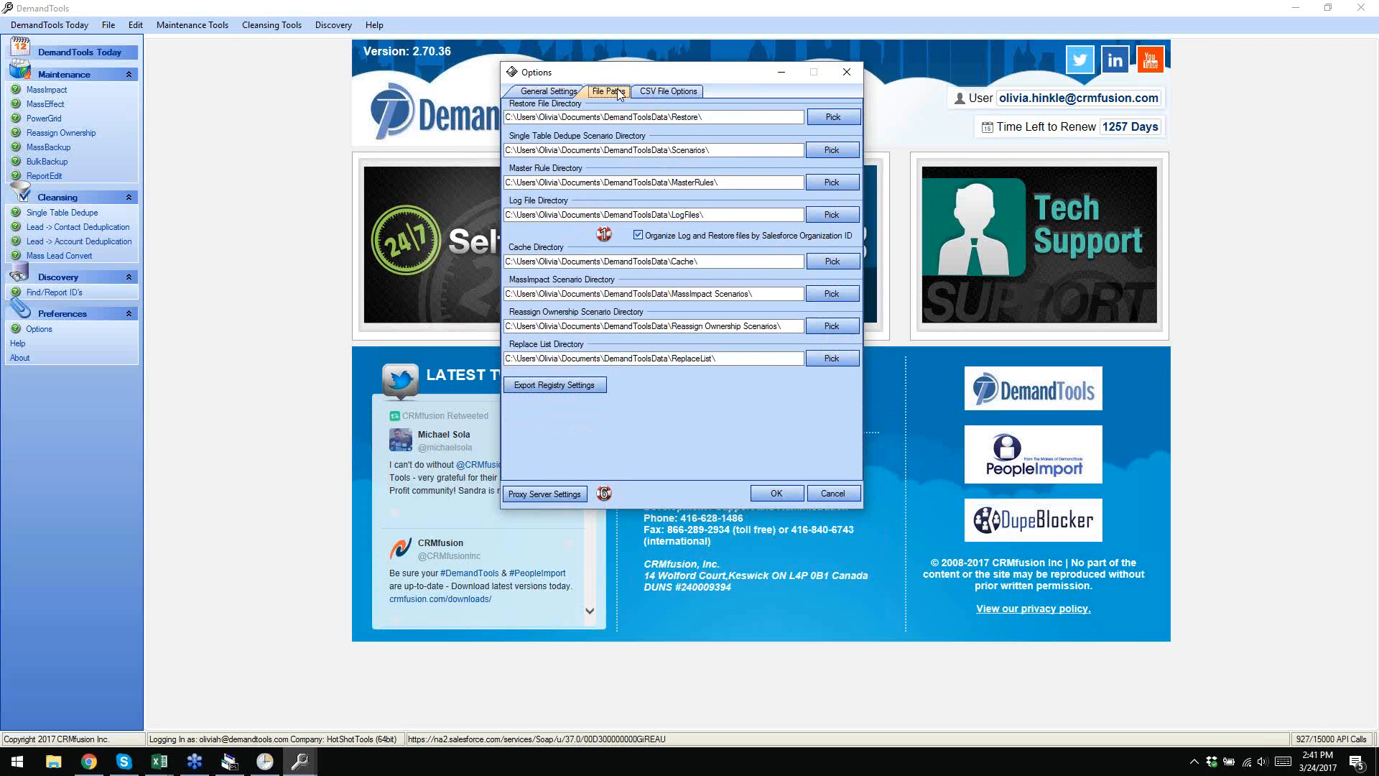
- Export the profile settings to the Desktop as 'Training Org', then close Options
{"action": "left_click", "coordinate": [557, 385]}
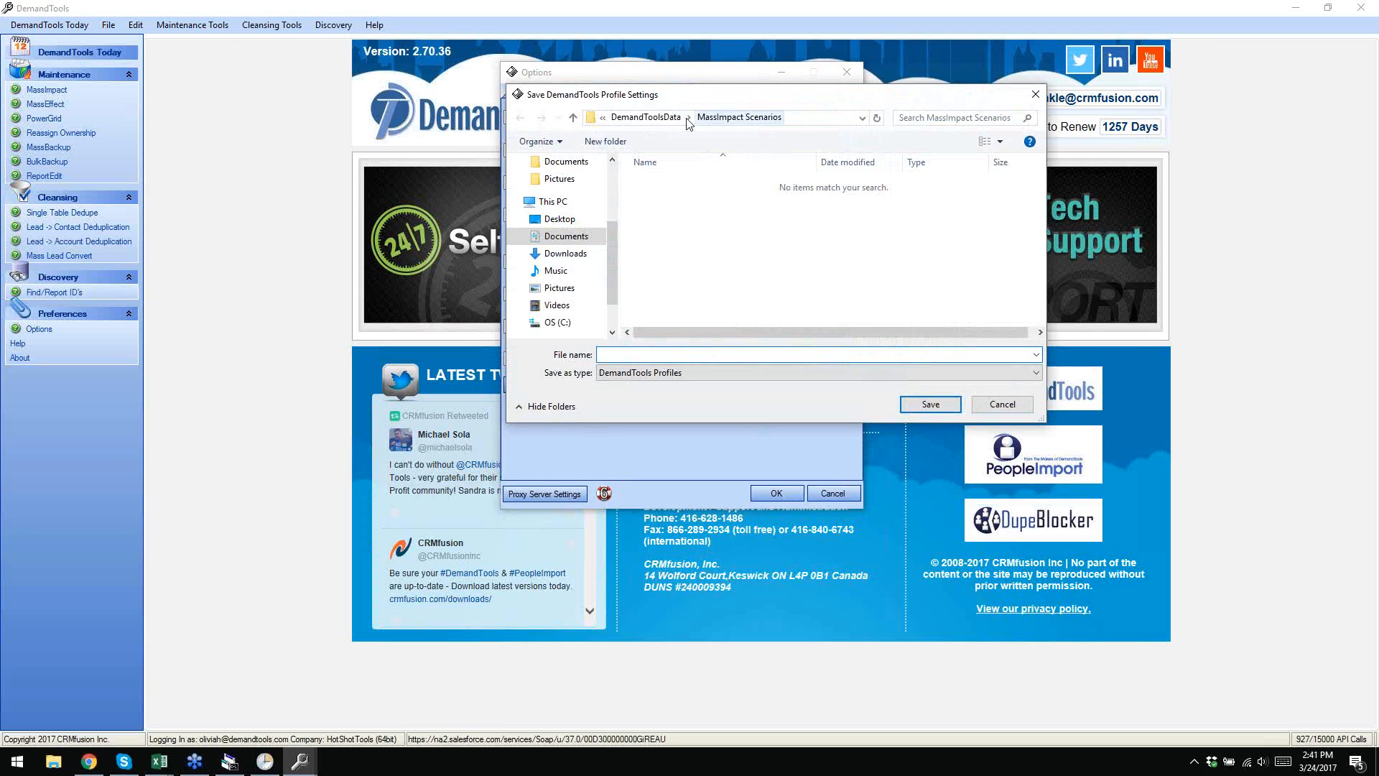
{"action": "left_click", "coordinate": [563, 218]}
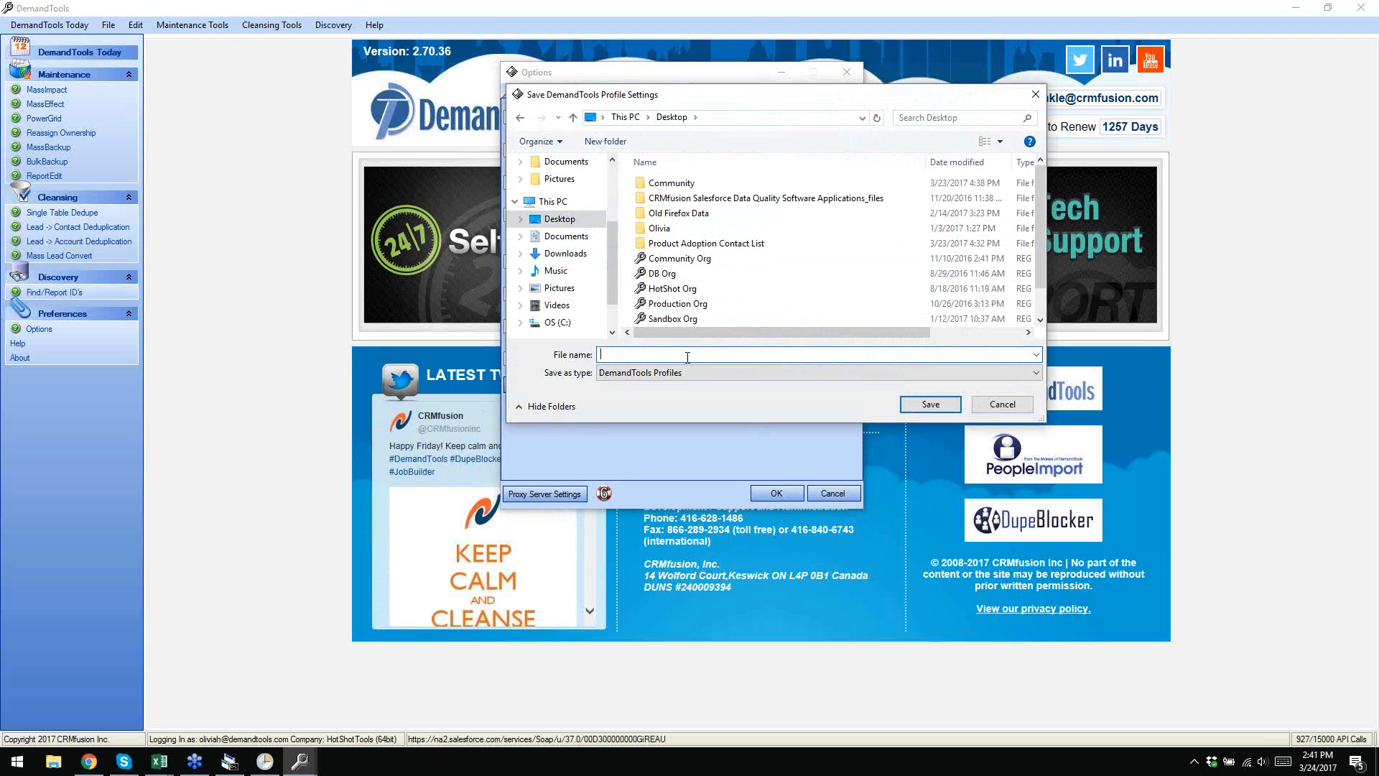
{"action": "type", "text": "Training"}
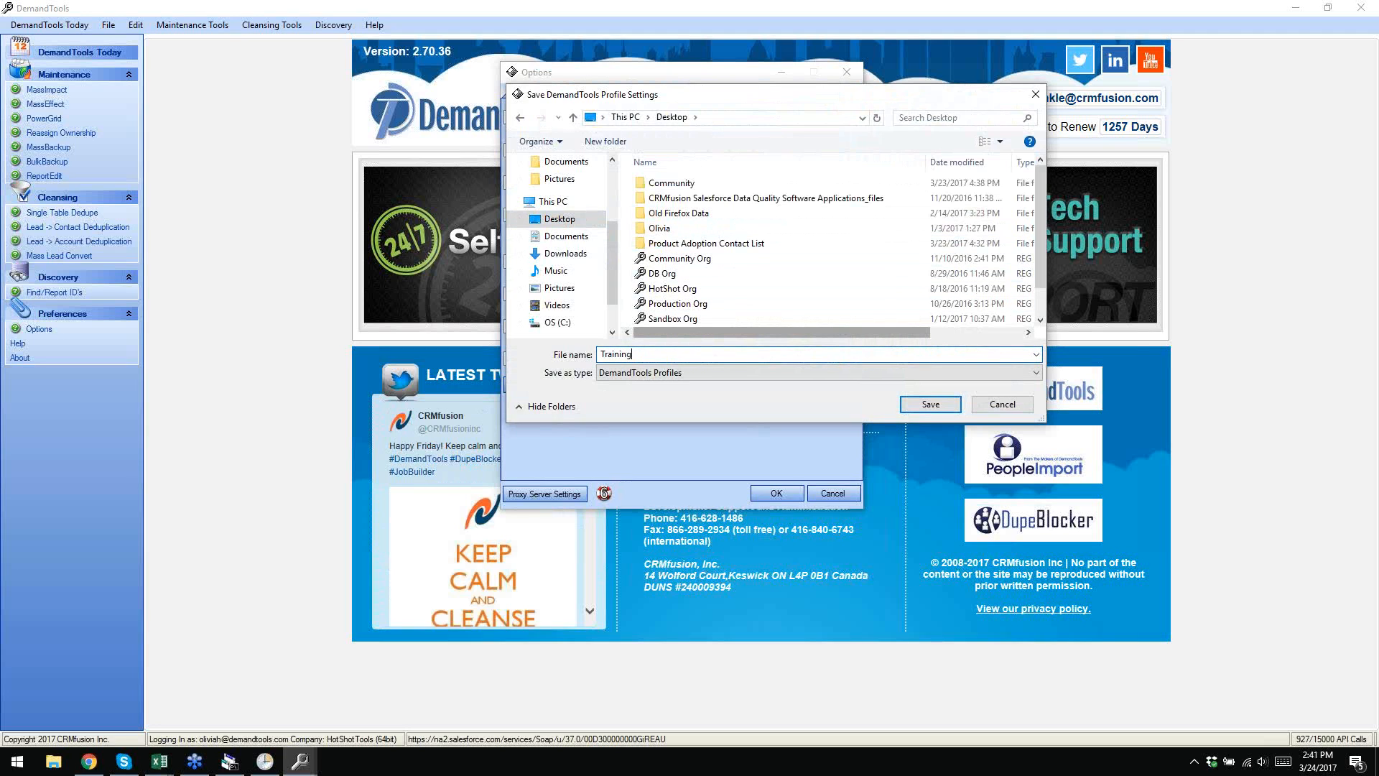
{"action": "type", "text": " Org"}
{"action": "left_click", "coordinate": [928, 405]}
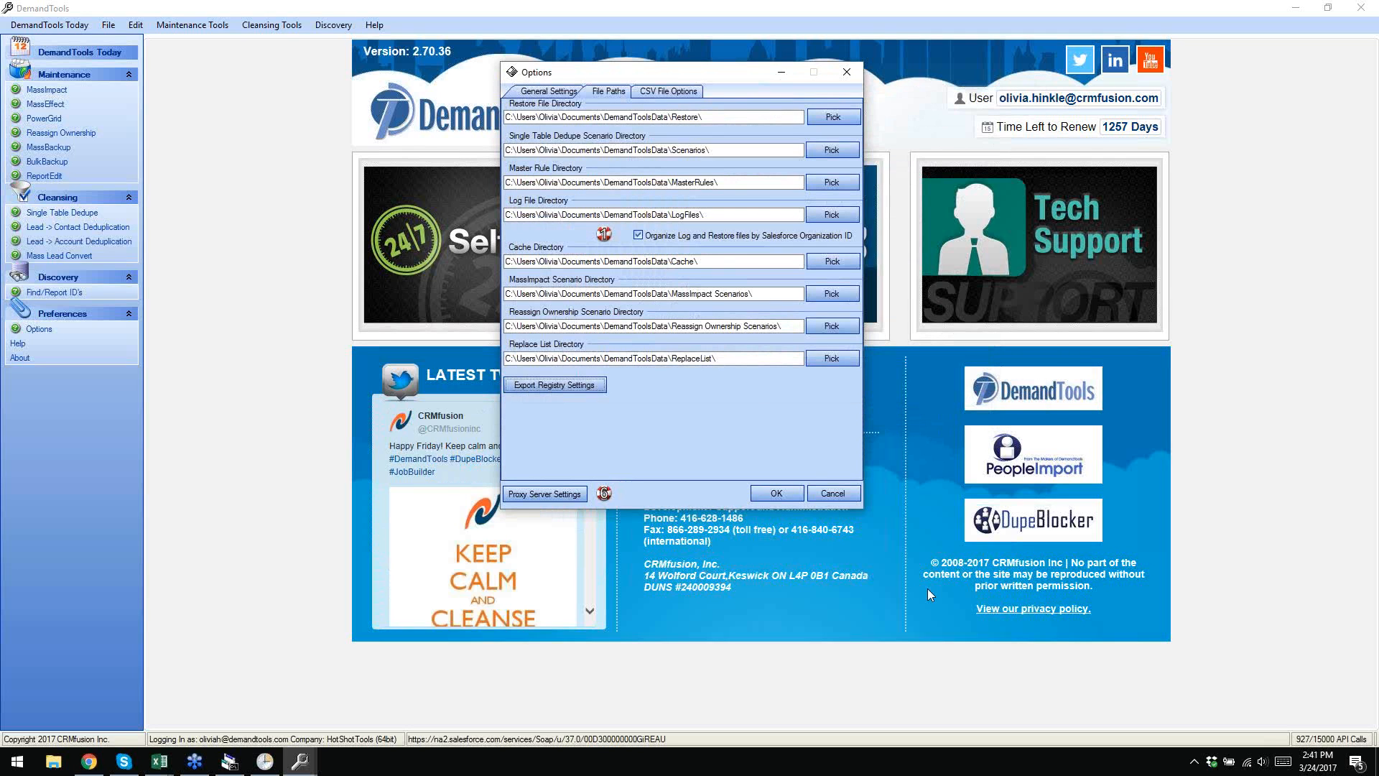
{"action": "left_click", "coordinate": [823, 492]}
- Place the Training Org file with the others, close DemandTools, and relaunch it via Production Org settings
{"action": "left_click", "coordinate": [1295, 8]}
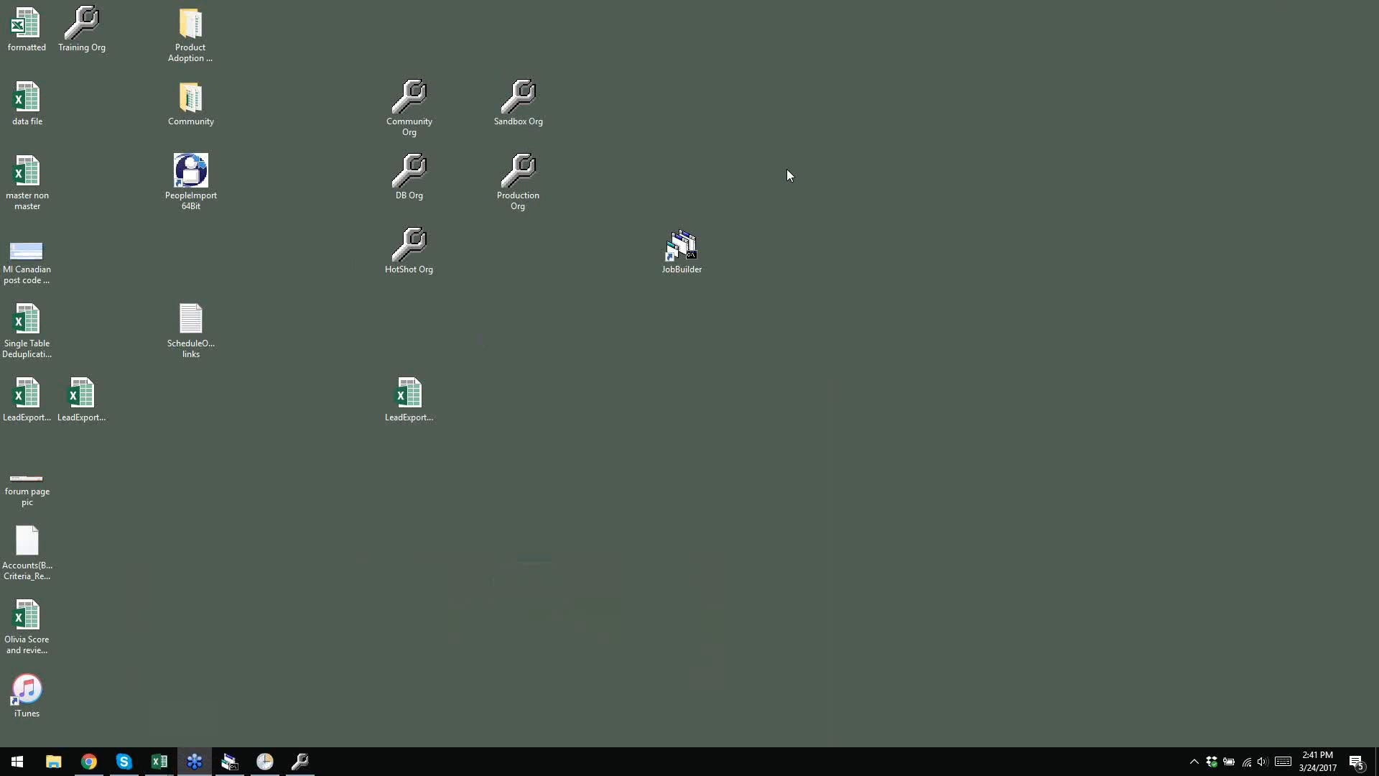
{"action": "left_click_drag", "start_coordinate": [77, 29], "coordinate": [525, 278]}
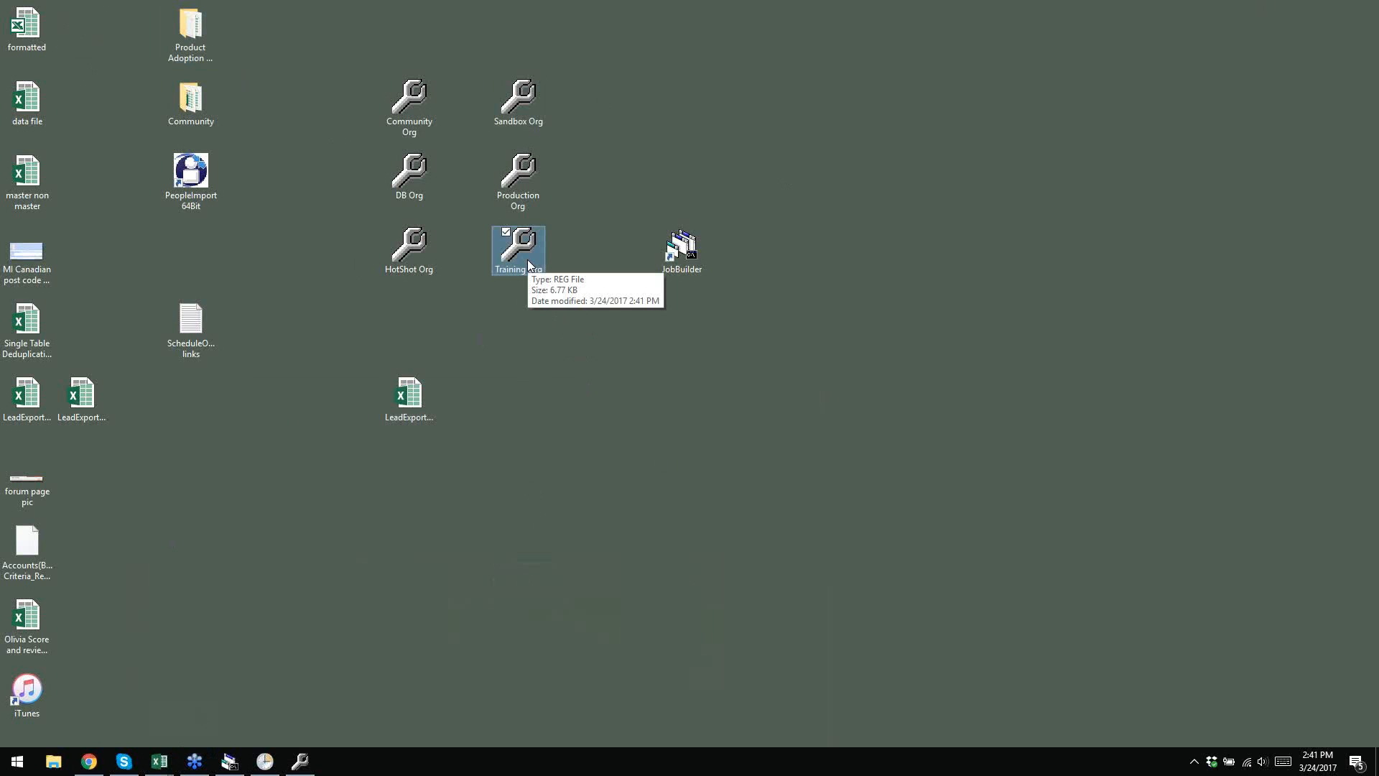
{"action": "left_click", "coordinate": [300, 761]}
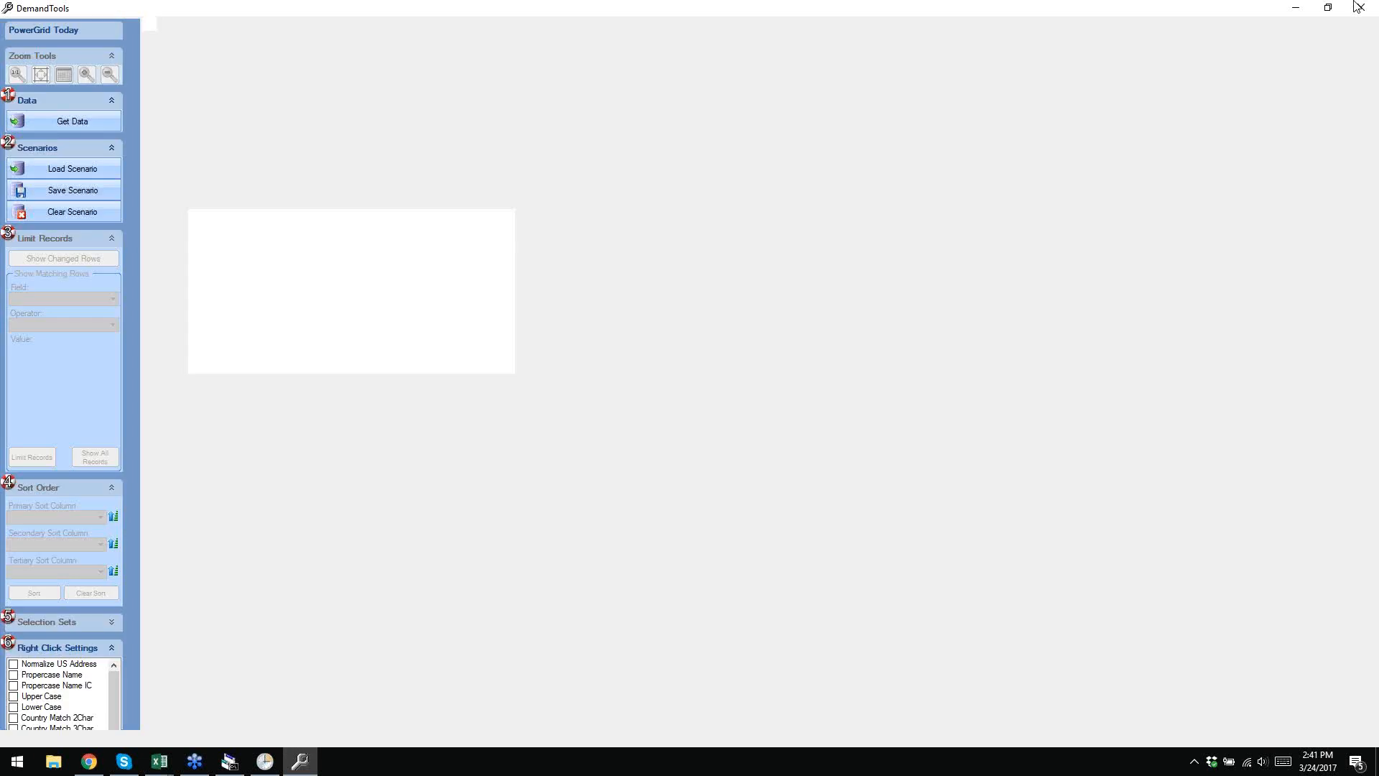
{"action": "left_click", "coordinate": [1358, 8]}
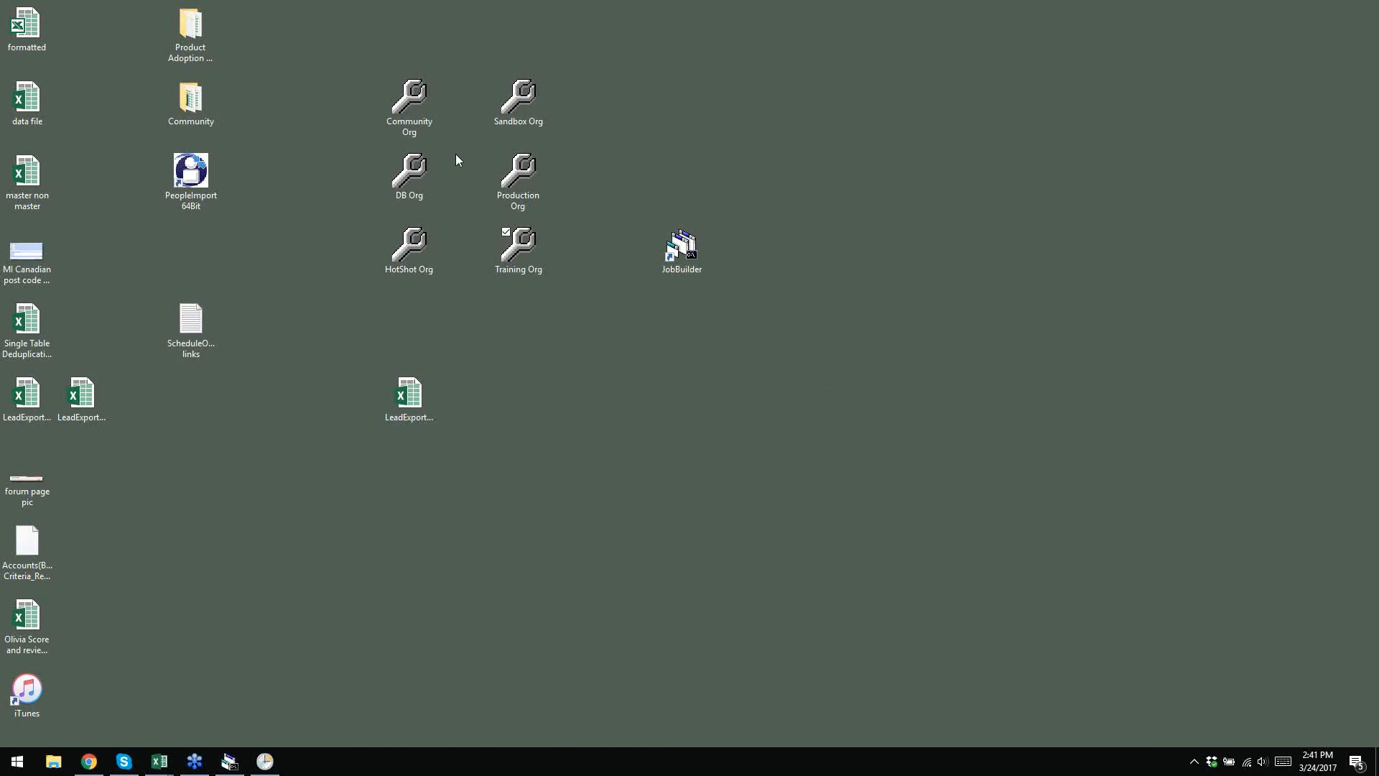
{"action": "double_click", "coordinate": [526, 185]}
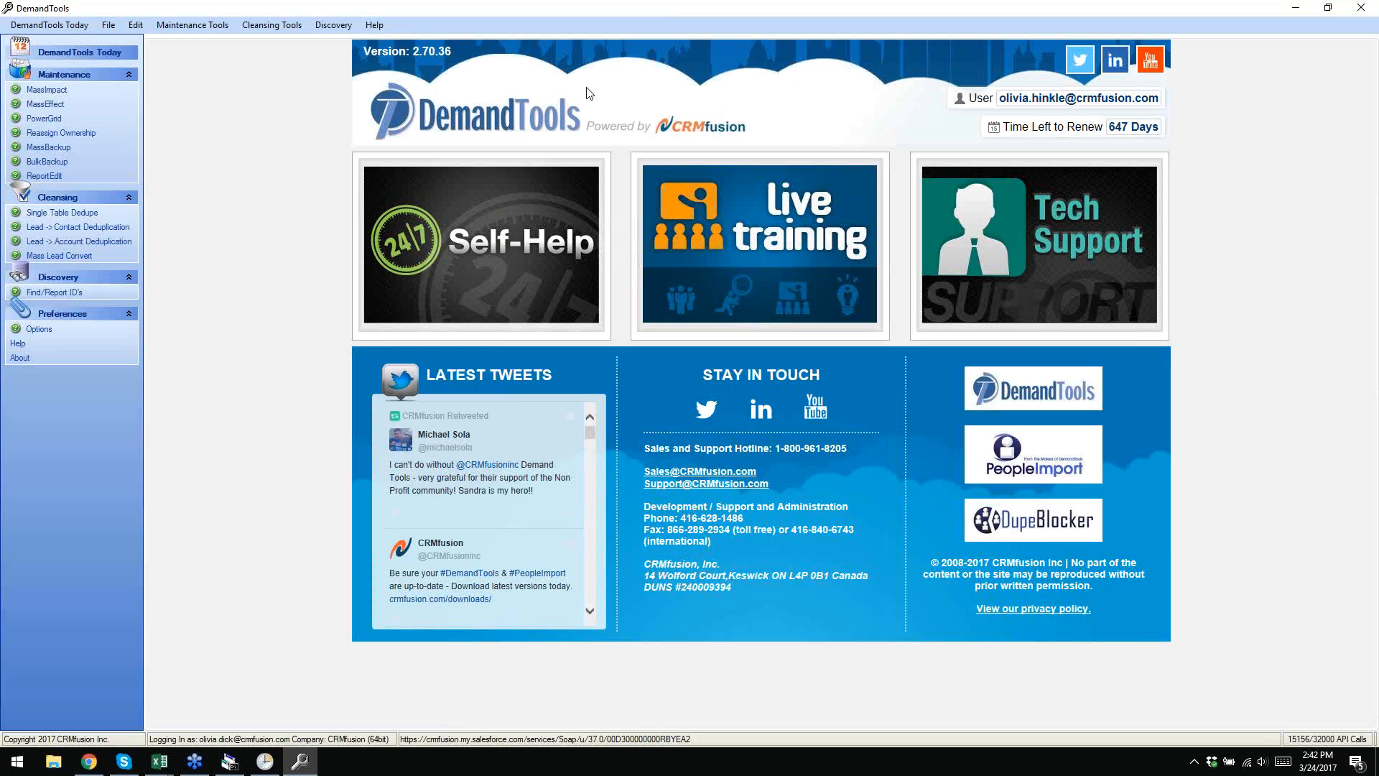
- Relaunch DemandTools from the Training Org .reg file, then reposition and enlarge its window
{"action": "left_click", "coordinate": [1295, 8]}
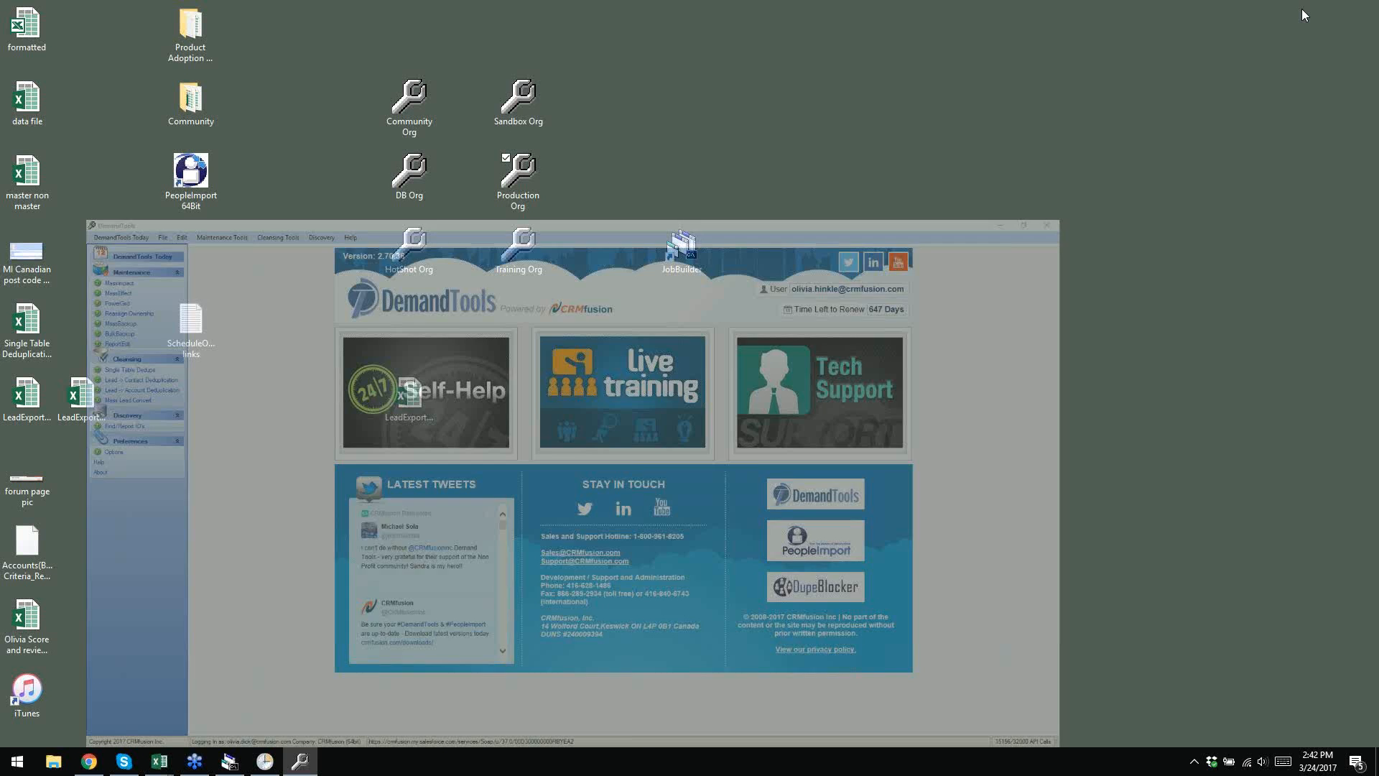
{"action": "double_click", "coordinate": [534, 263]}
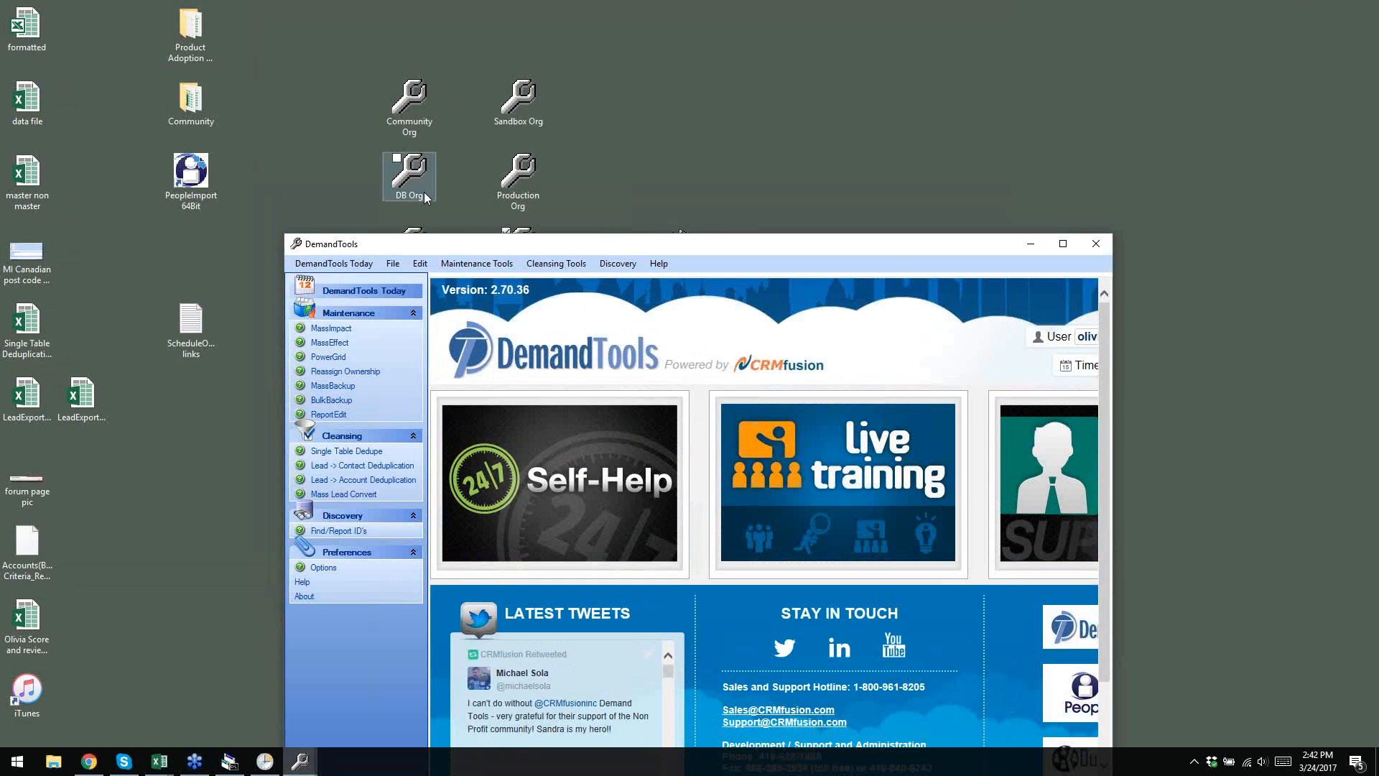
{"action": "left_click_drag", "start_coordinate": [693, 245], "coordinate": [721, 120]}
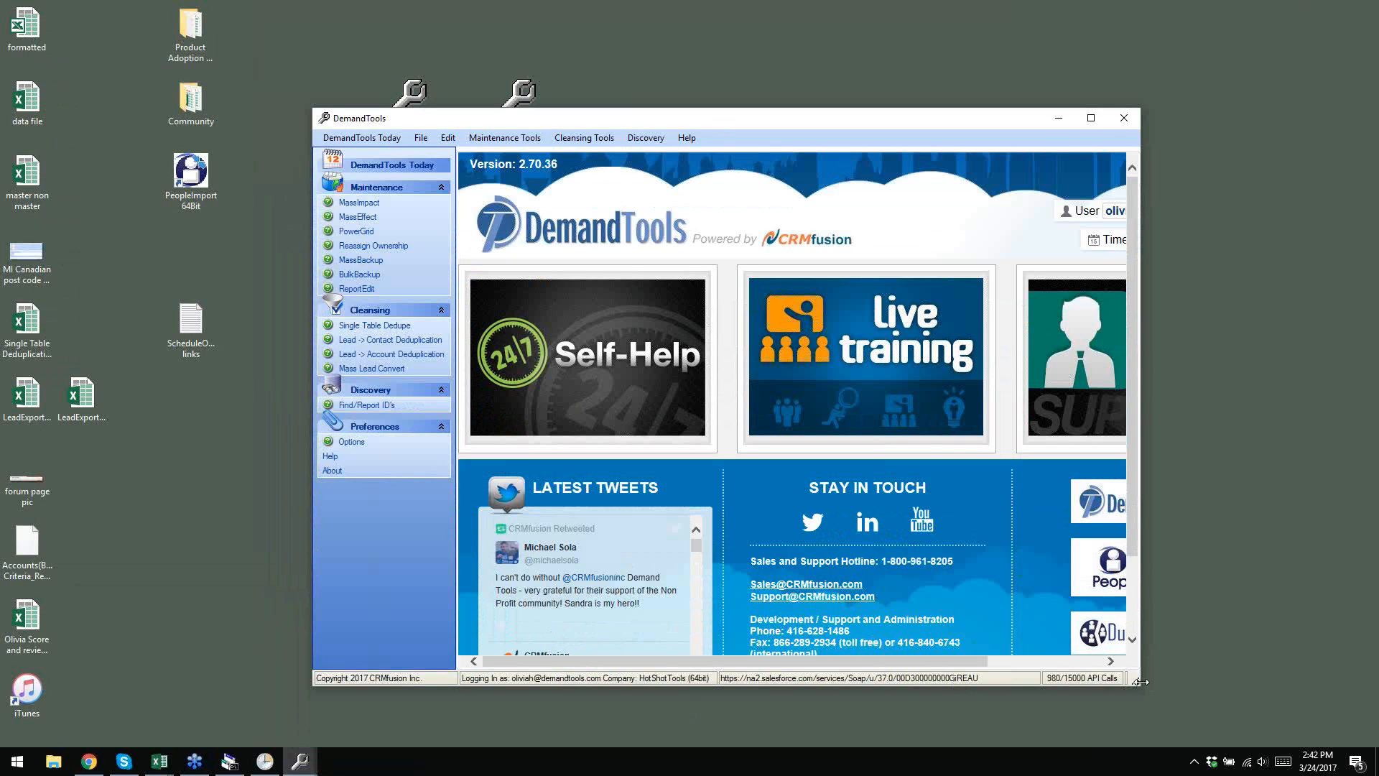
{"action": "left_click_drag", "start_coordinate": [1136, 679], "coordinate": [1375, 719]}
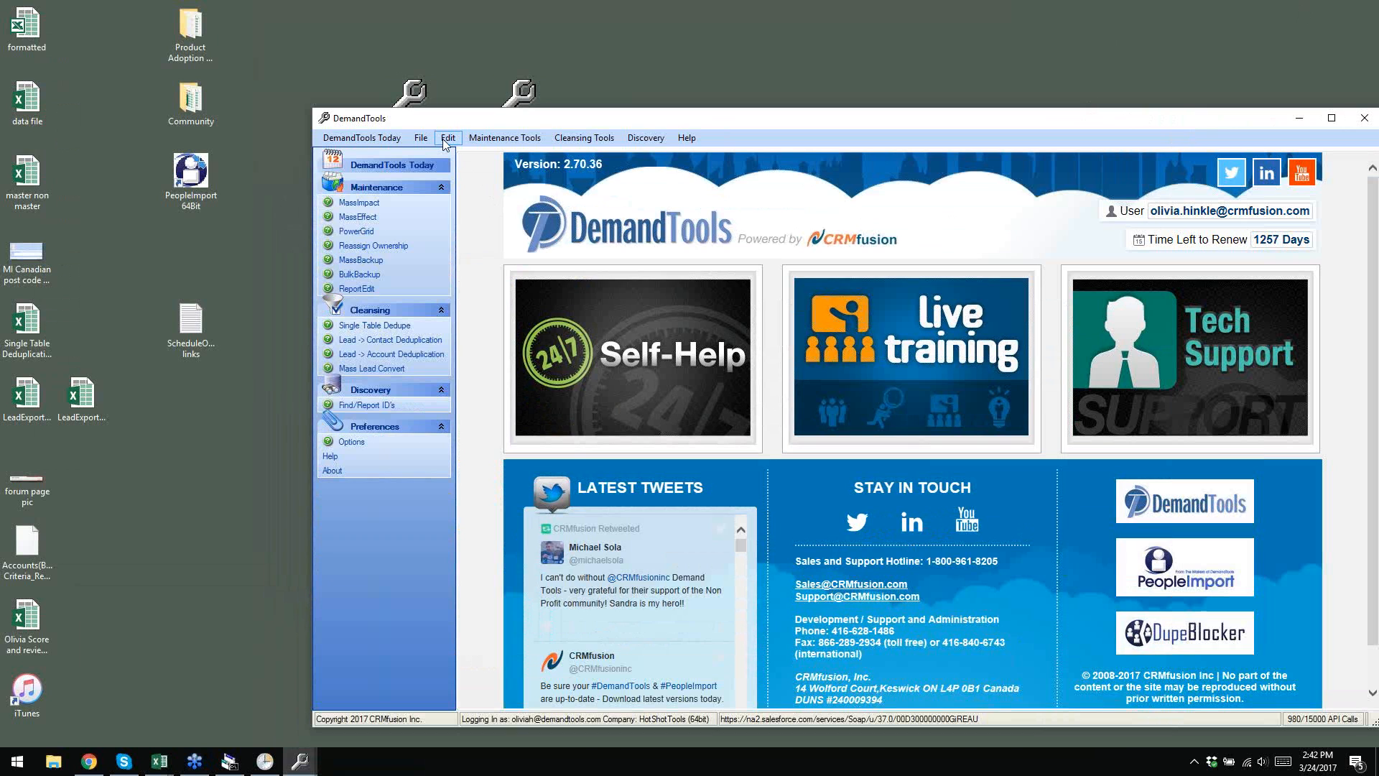
{"action": "left_click_drag", "start_coordinate": [868, 123], "coordinate": [726, 76]}
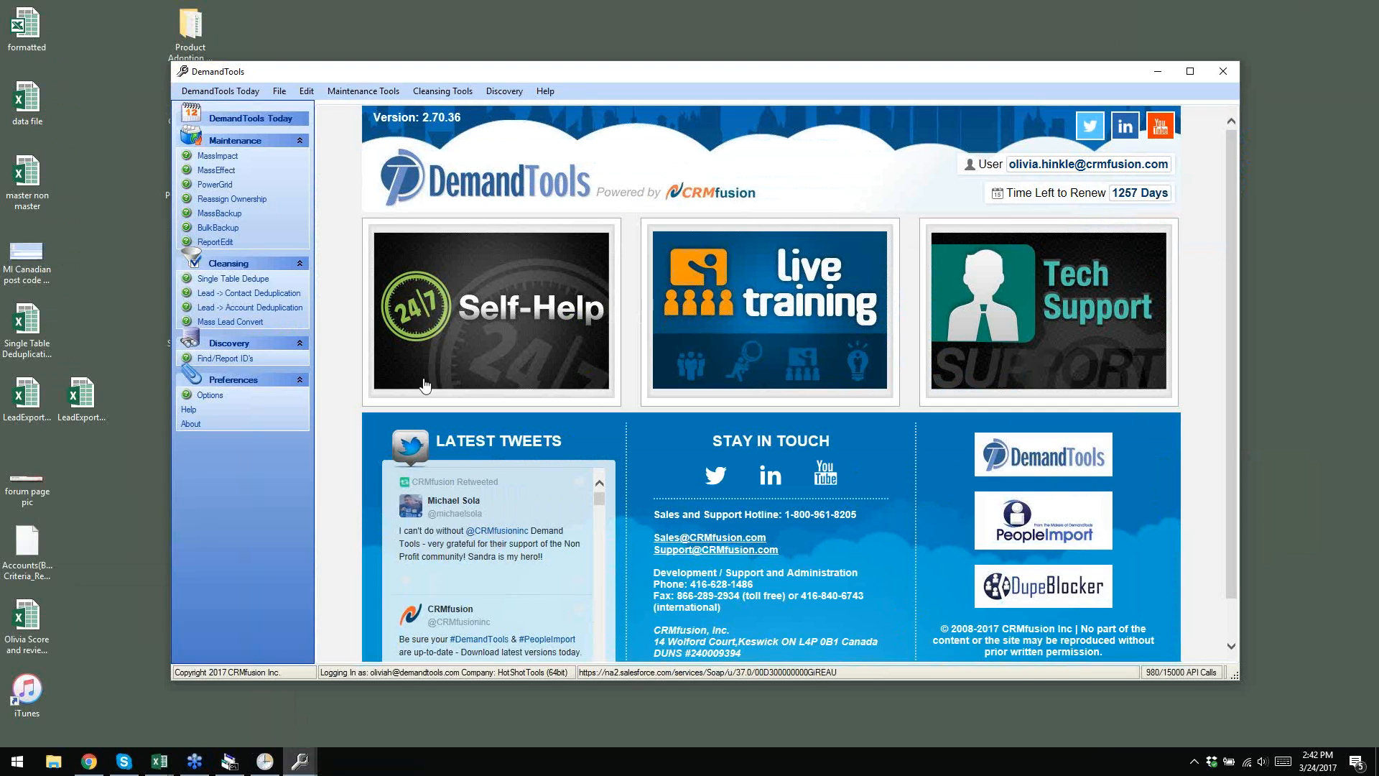
- Close DemandTools and merge the desktop Training Org.reg file into the registry with Registry Editor
{"action": "left_click", "coordinate": [1223, 72]}
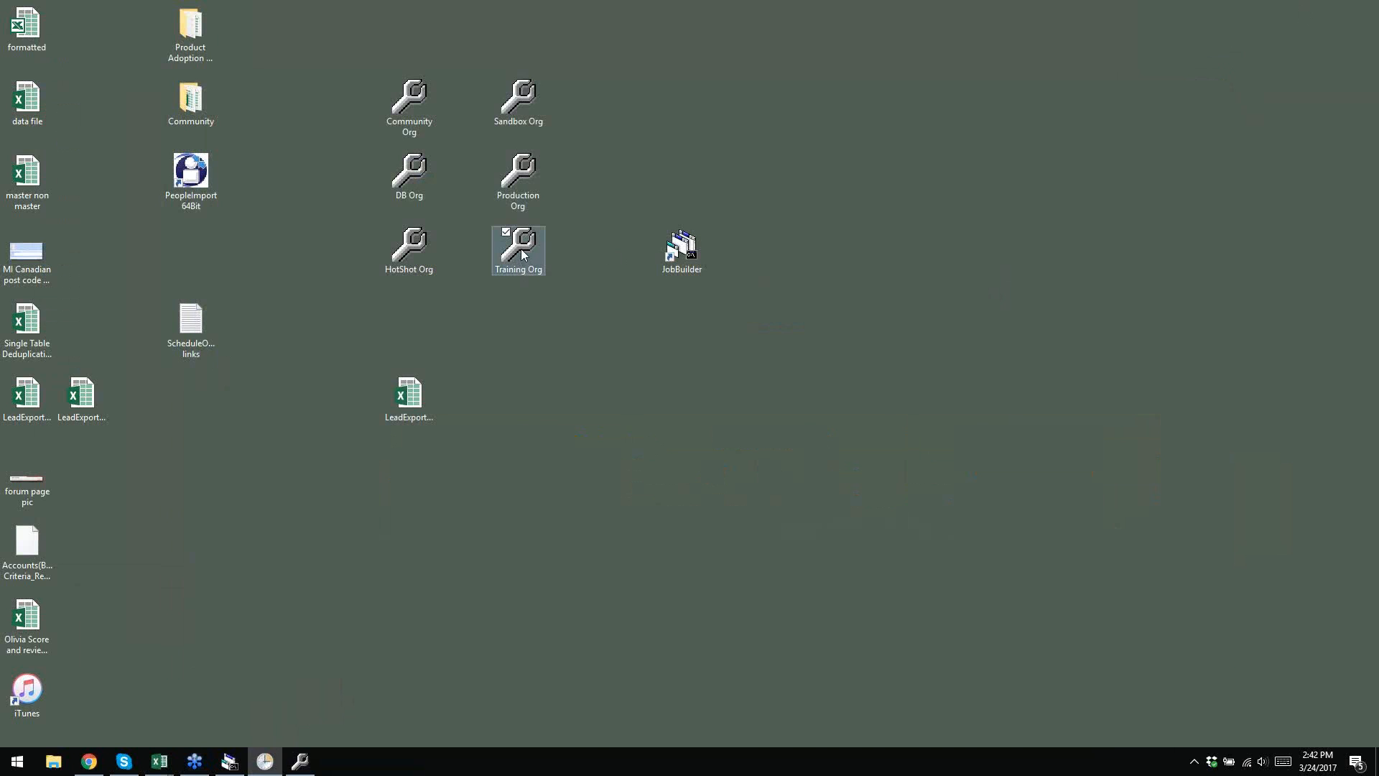
{"action": "right_click", "coordinate": [524, 254]}
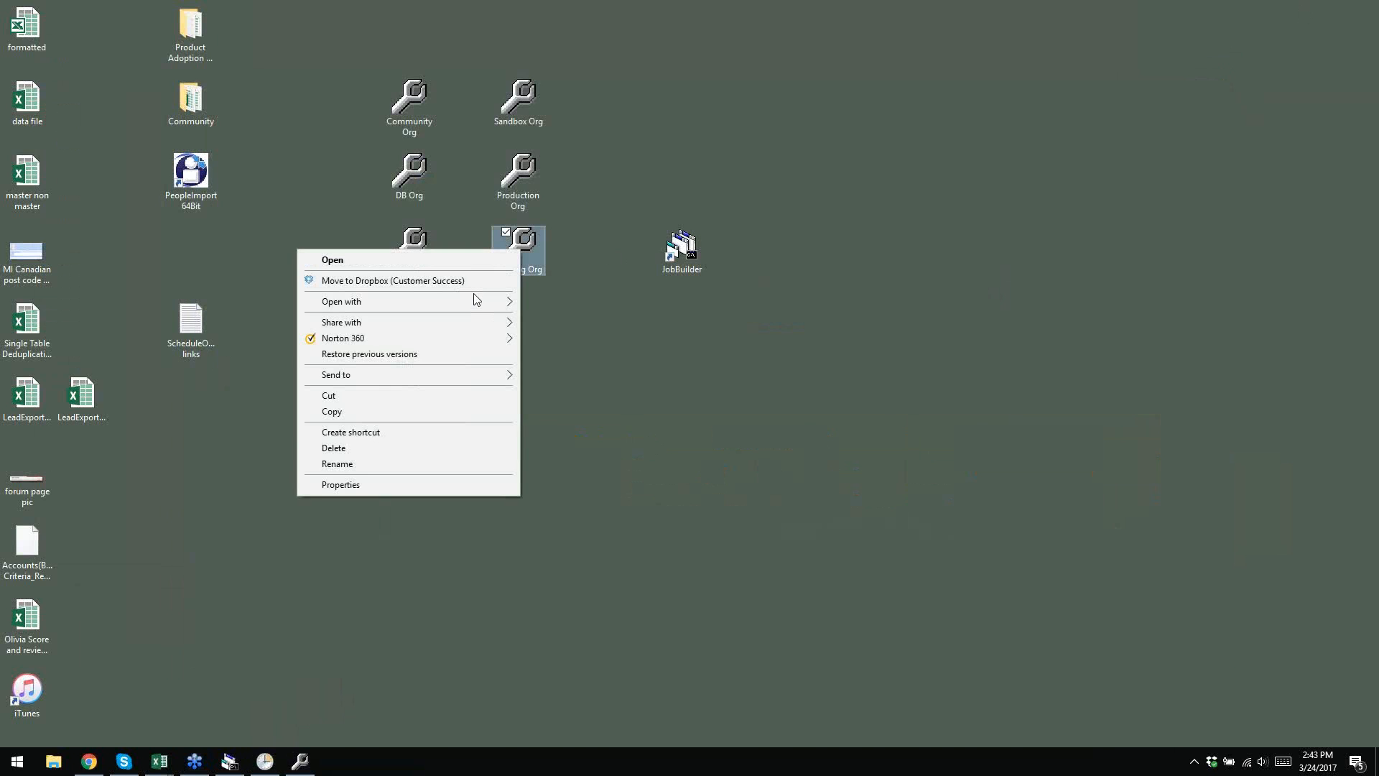
{"action": "mouse_move", "coordinate": [466, 303]}
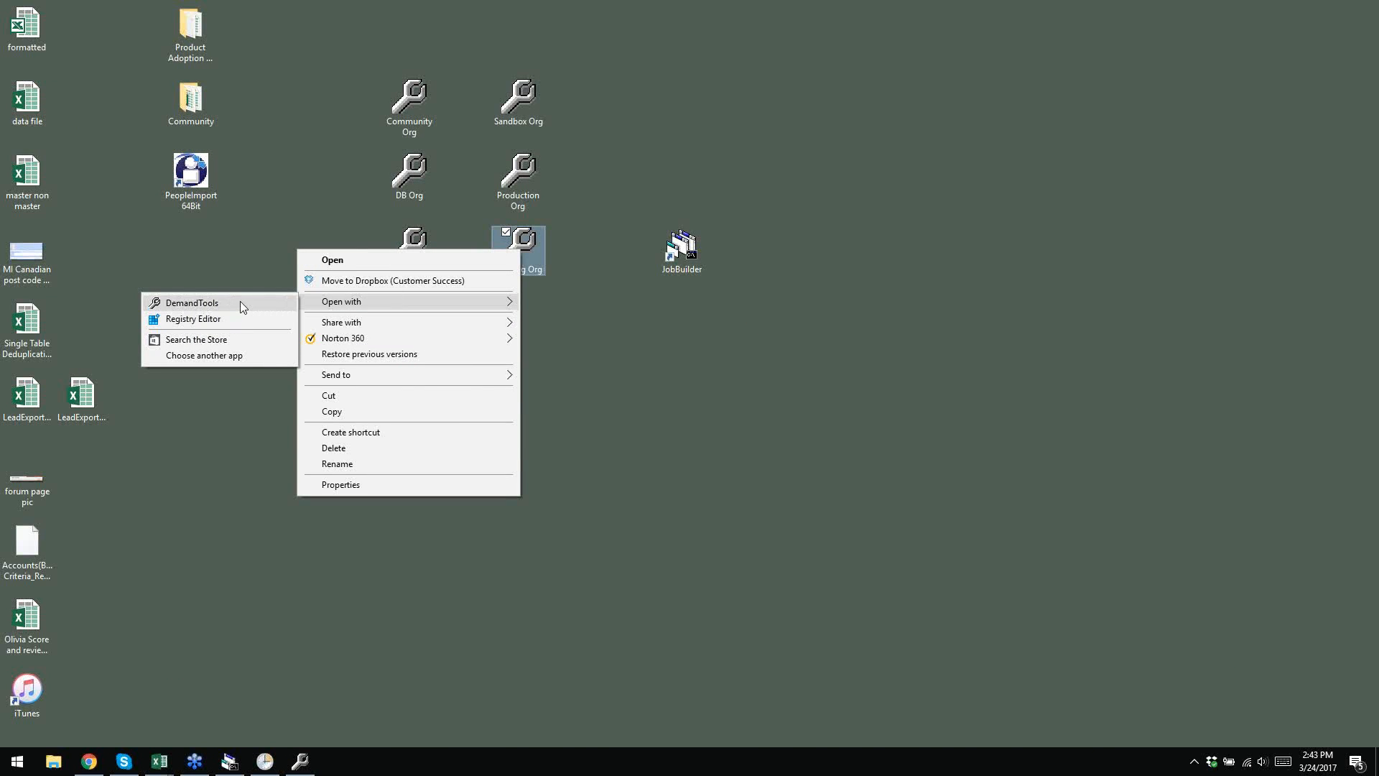
{"action": "left_click", "coordinate": [180, 320]}
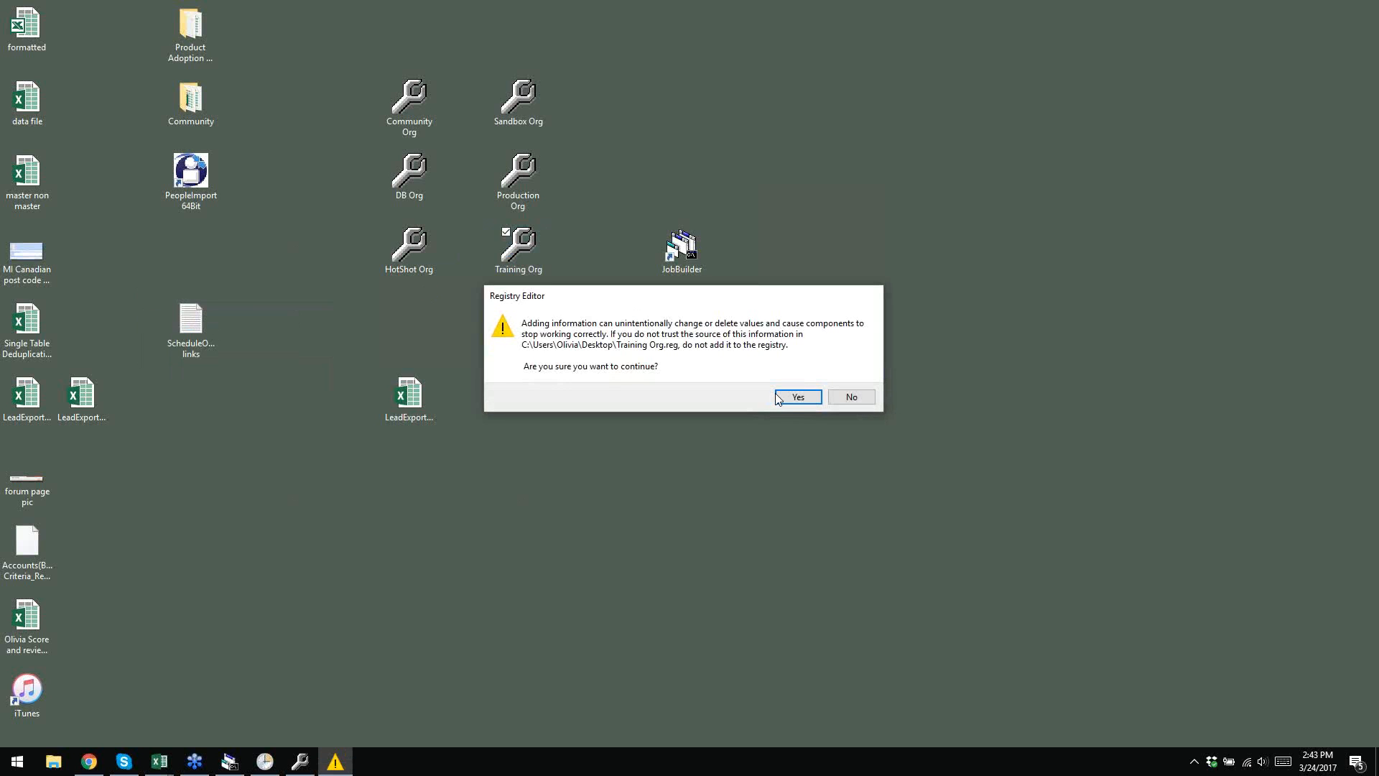
{"action": "left_click", "coordinate": [780, 395]}
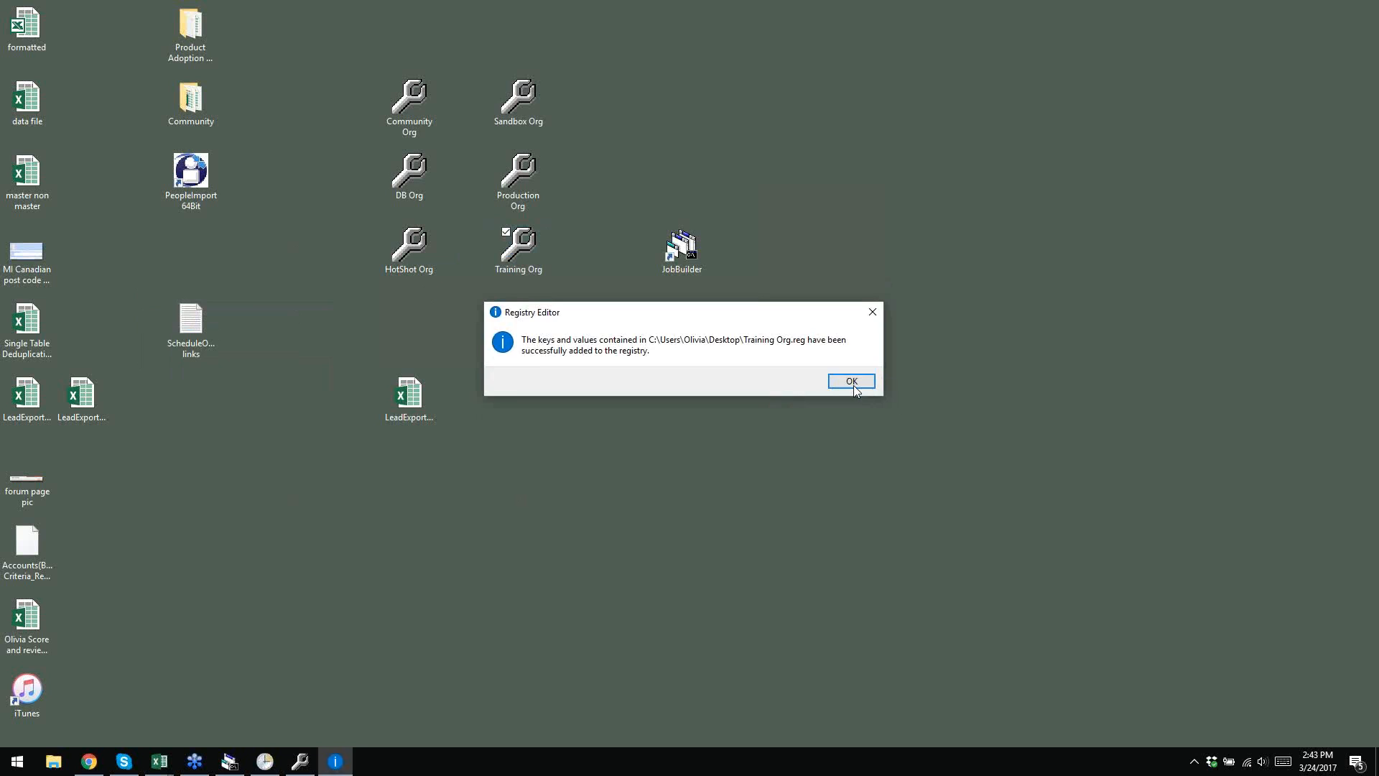
{"action": "left_click", "coordinate": [852, 382]}
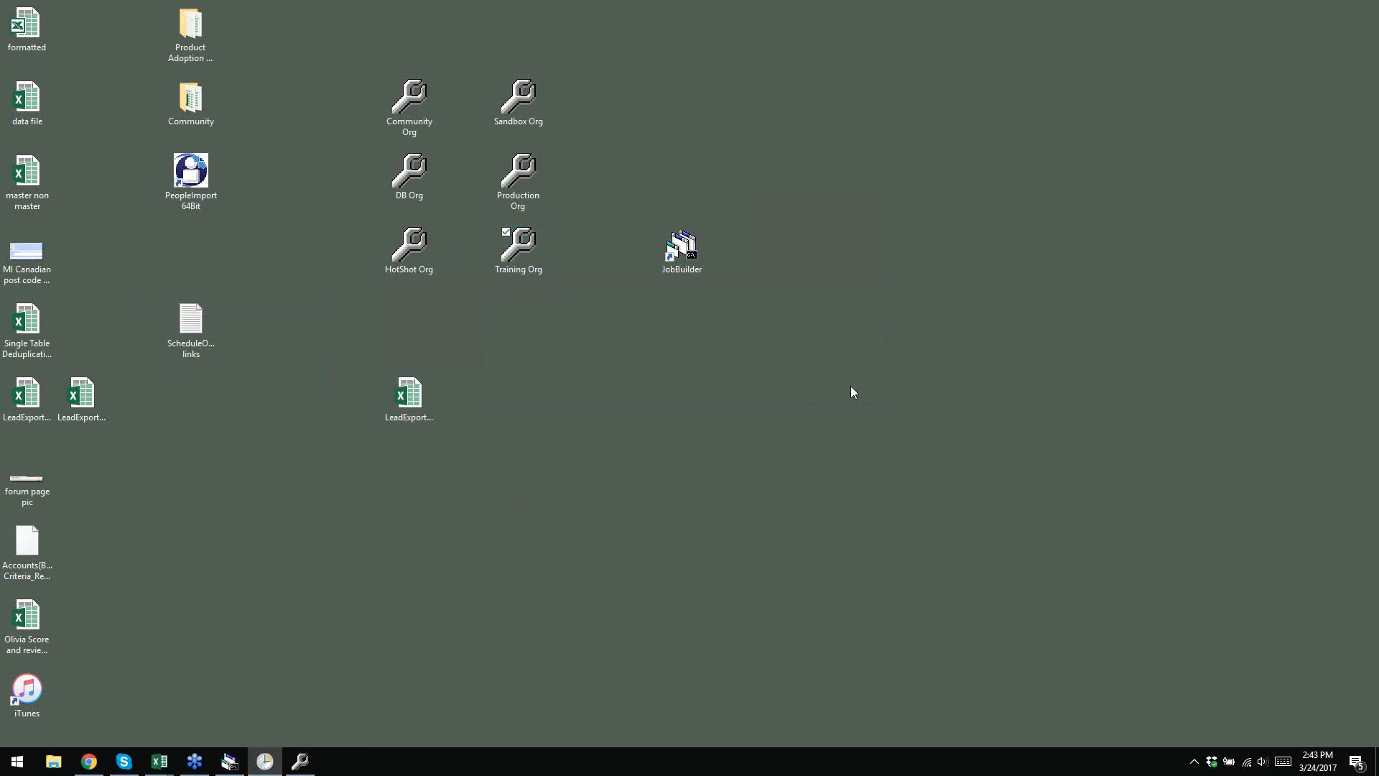
{"action": "right_click", "coordinate": [523, 257]}
{"action": "mouse_move", "coordinate": [455, 312]}
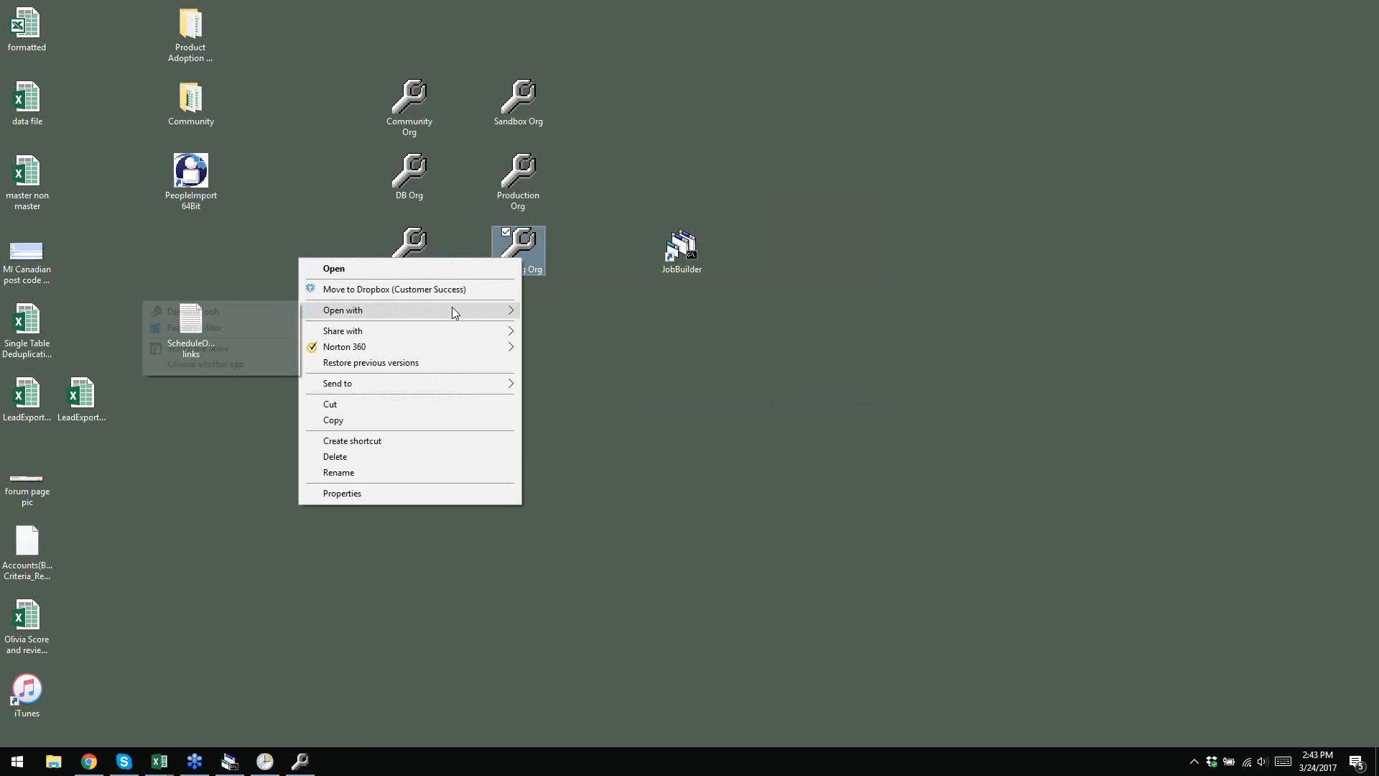
{"action": "left_click", "coordinate": [254, 311]}
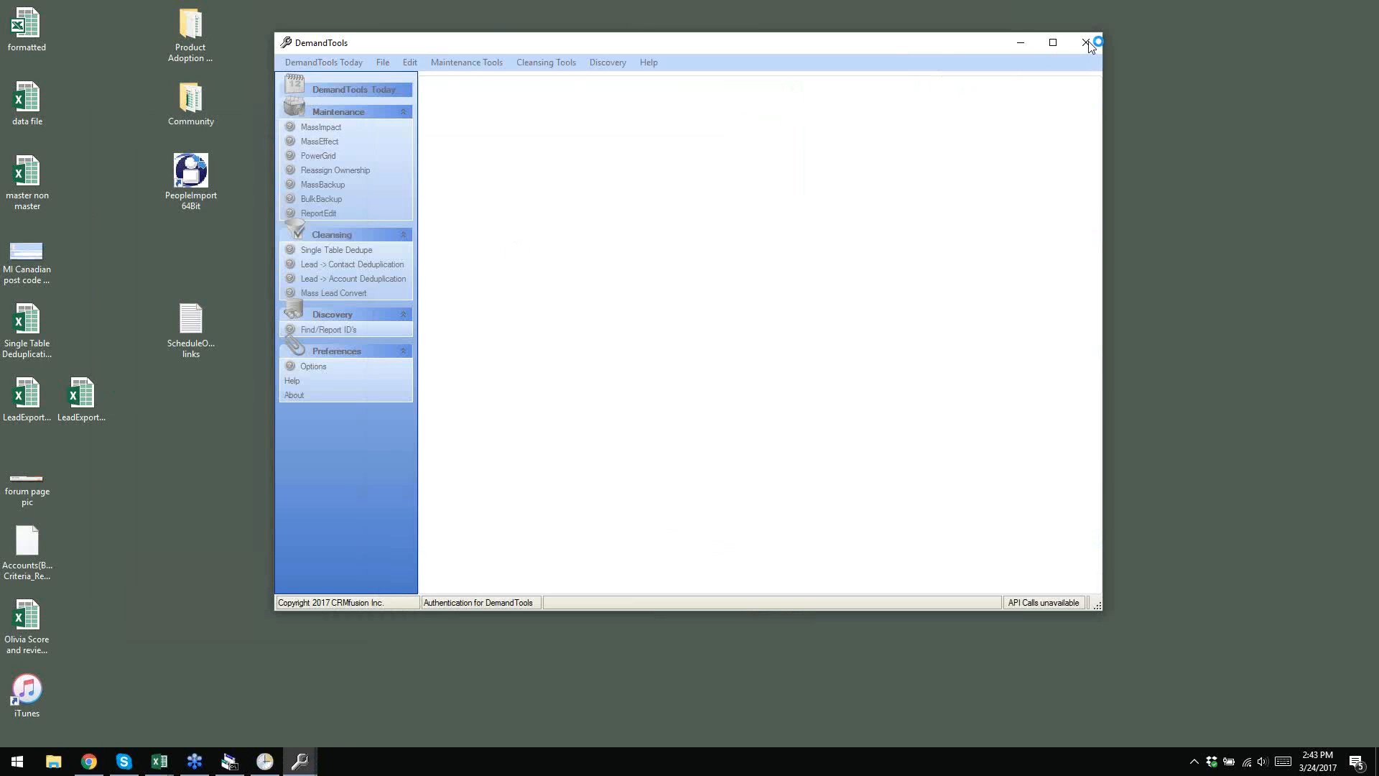
{"action": "left_click", "coordinate": [1086, 44]}
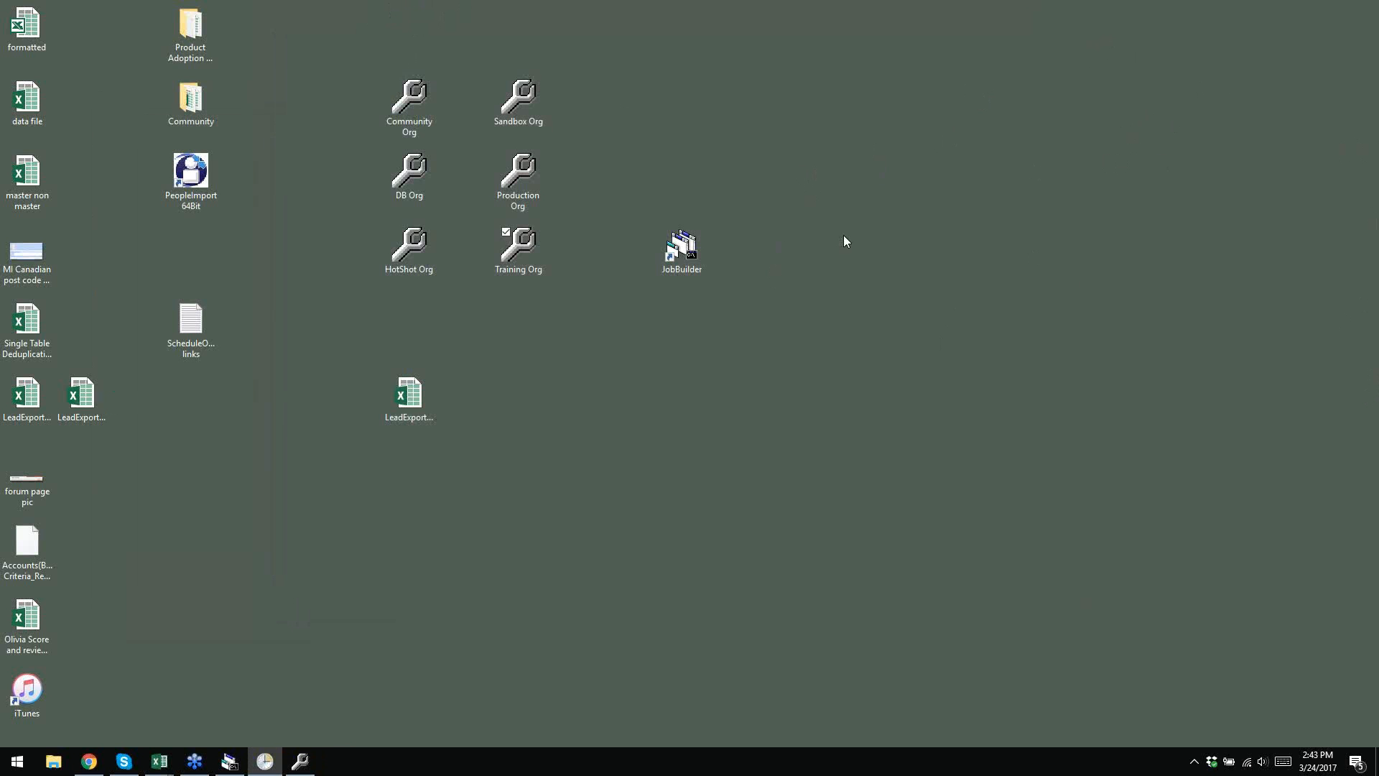
- In JobBuilder's Salesforce Instance Management, add a new instance named Training Org 2
{"action": "left_click", "coordinate": [230, 761]}
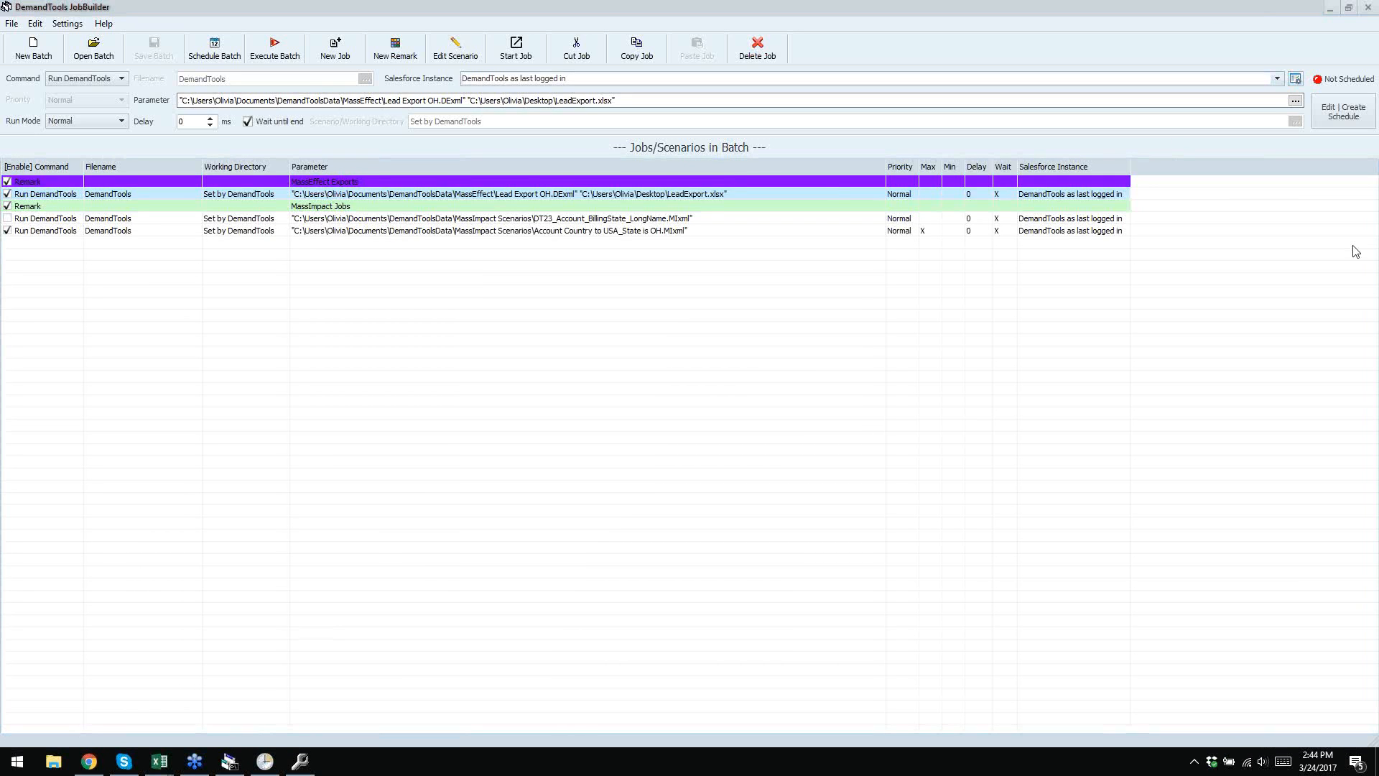
{"action": "left_click", "coordinate": [1297, 79]}
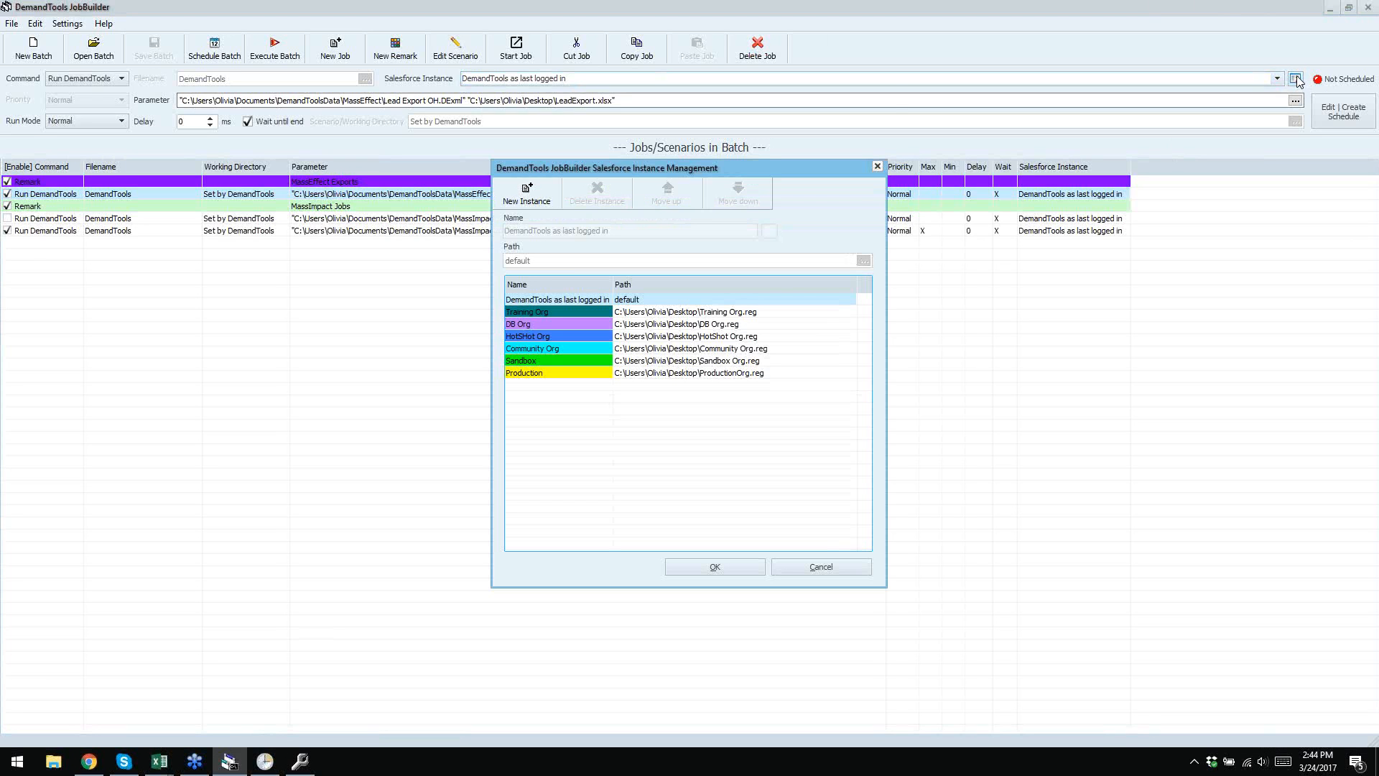
{"action": "left_click", "coordinate": [528, 193]}
{"action": "type", "text": "Training PO"}
{"action": "key", "text": "BackSpace"}
{"action": "key", "text": "BackSpace"}
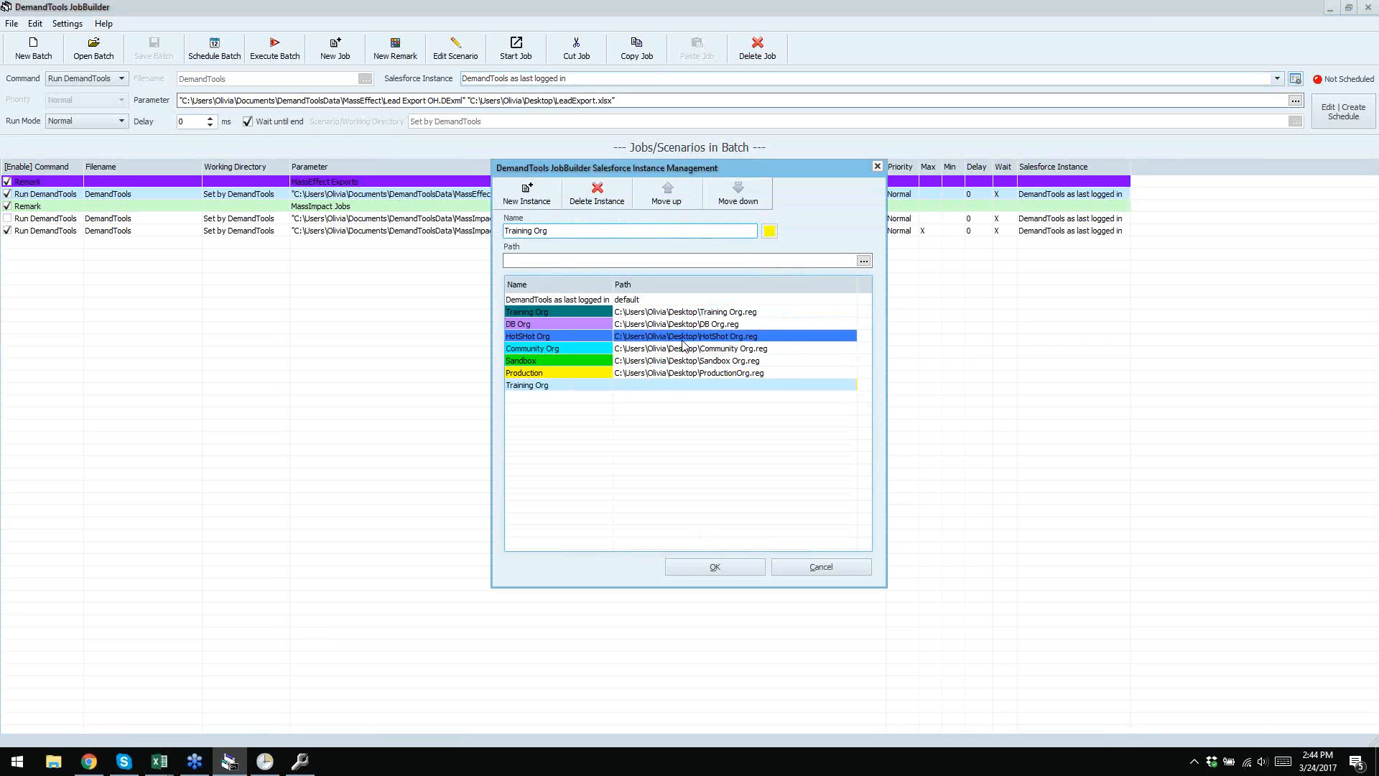
{"action": "type", "text": "Org 2"}
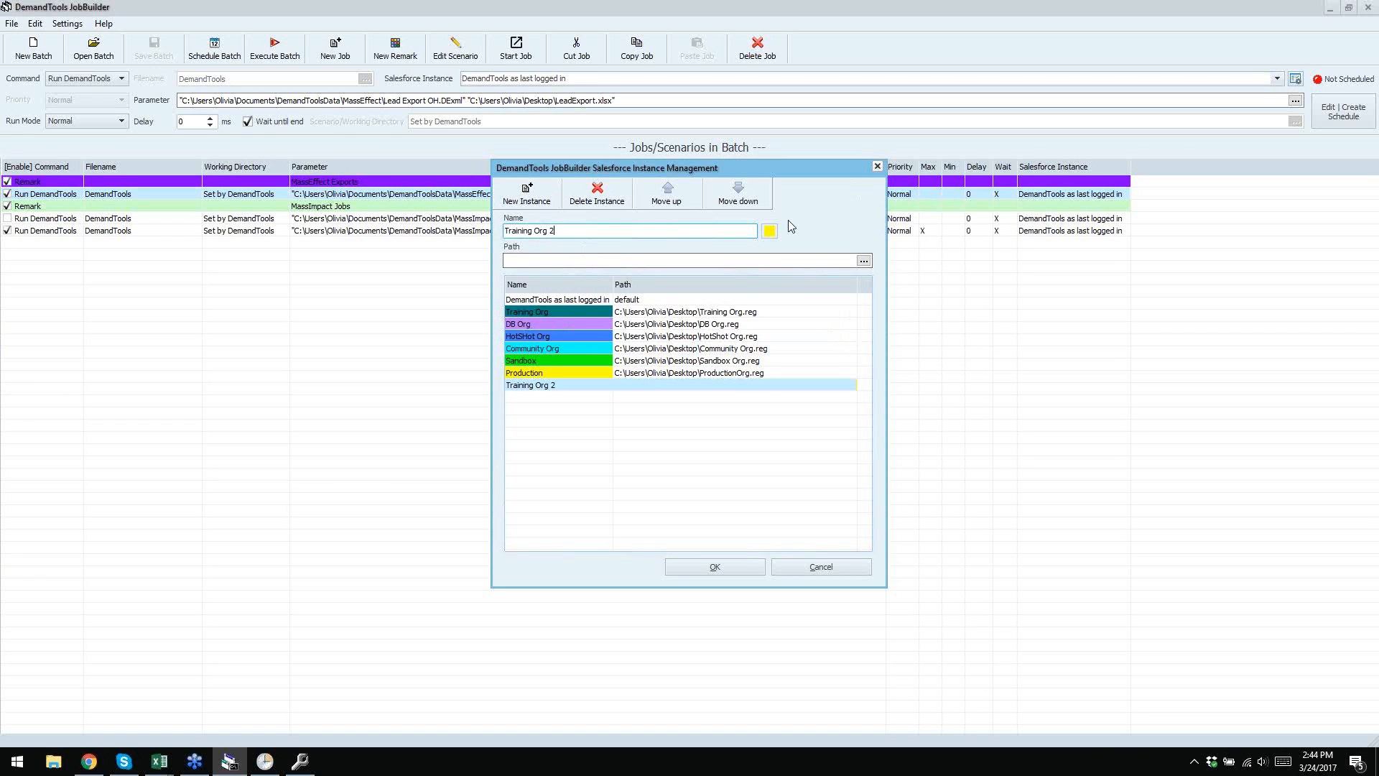
- Assign the grey colour to the Training Org 2 instance
{"action": "left_click", "coordinate": [769, 231]}
{"action": "left_click_drag", "start_coordinate": [688, 240], "coordinate": [920, 196]}
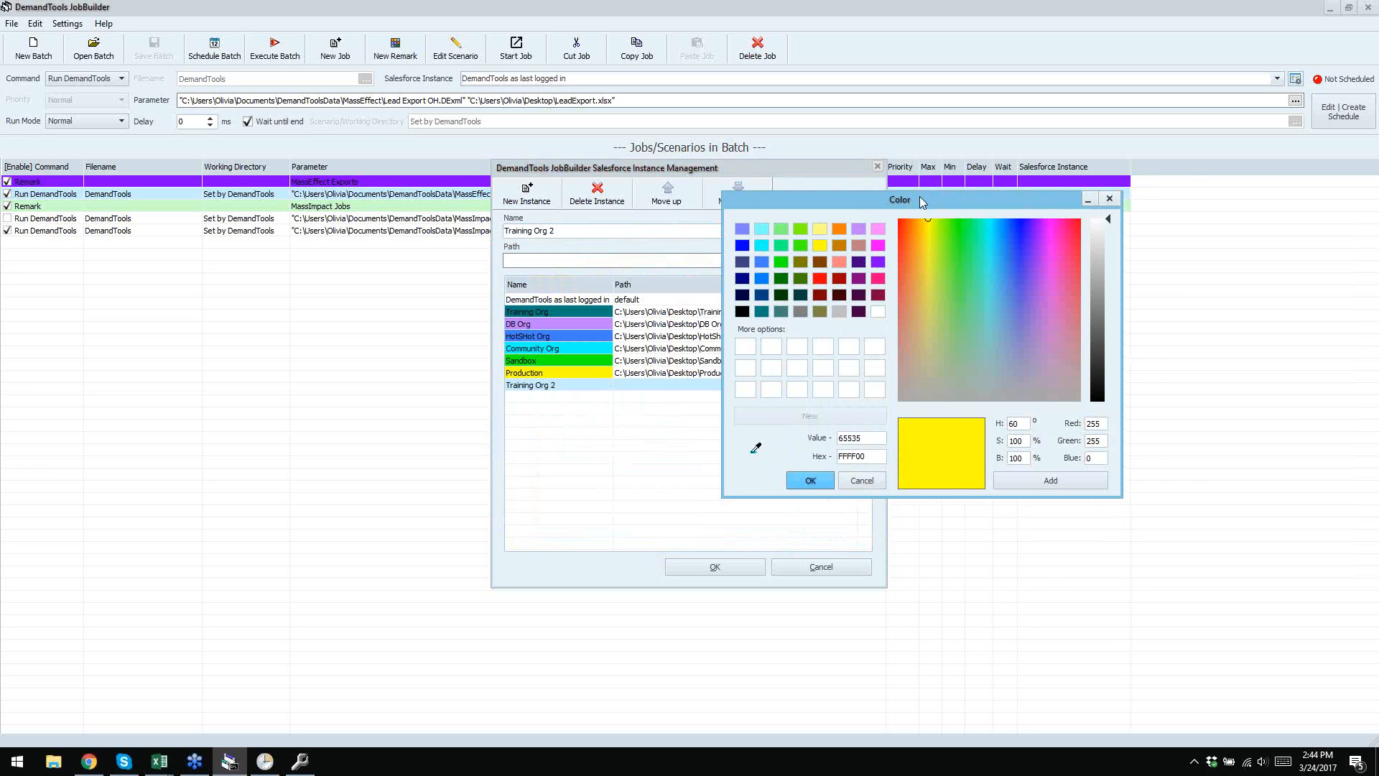
{"action": "left_click", "coordinate": [800, 315]}
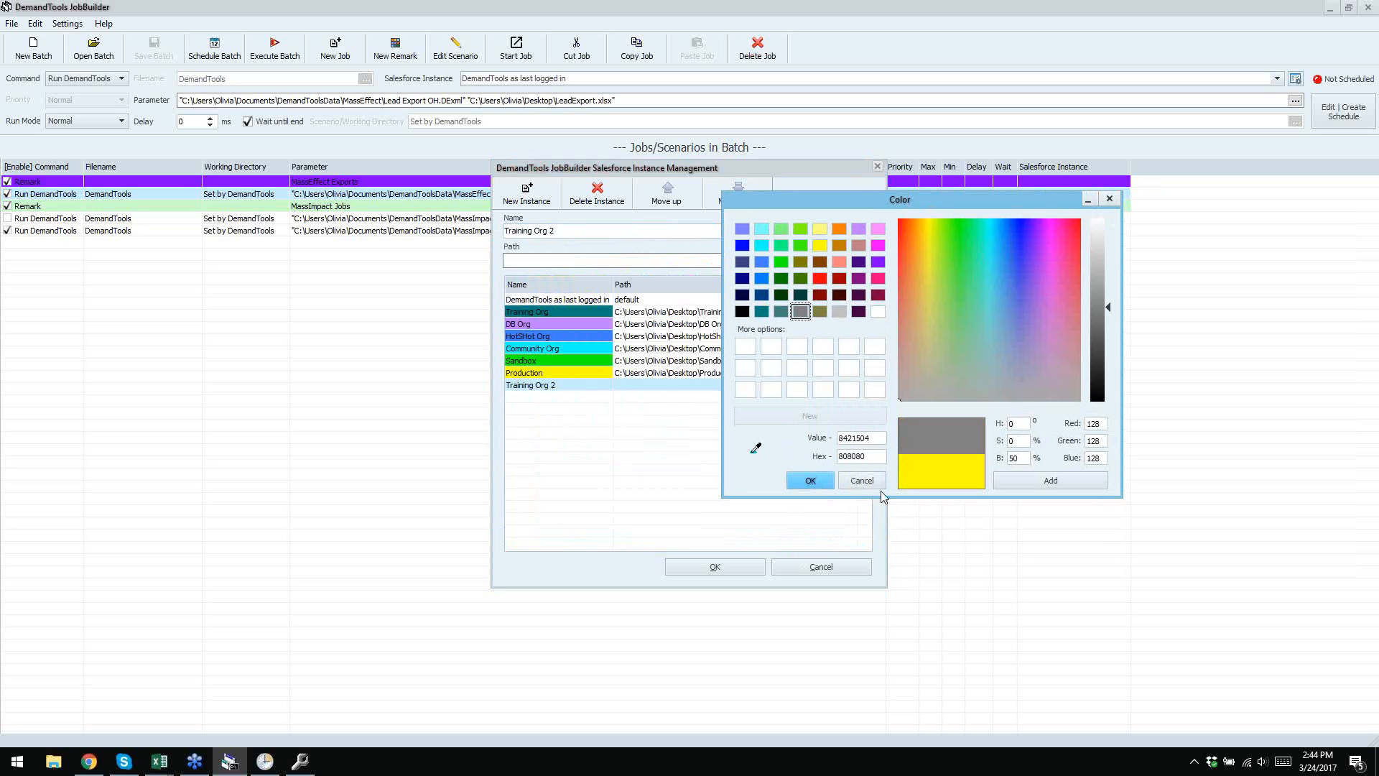
{"action": "left_click", "coordinate": [809, 481]}
{"action": "left_click", "coordinate": [616, 261]}
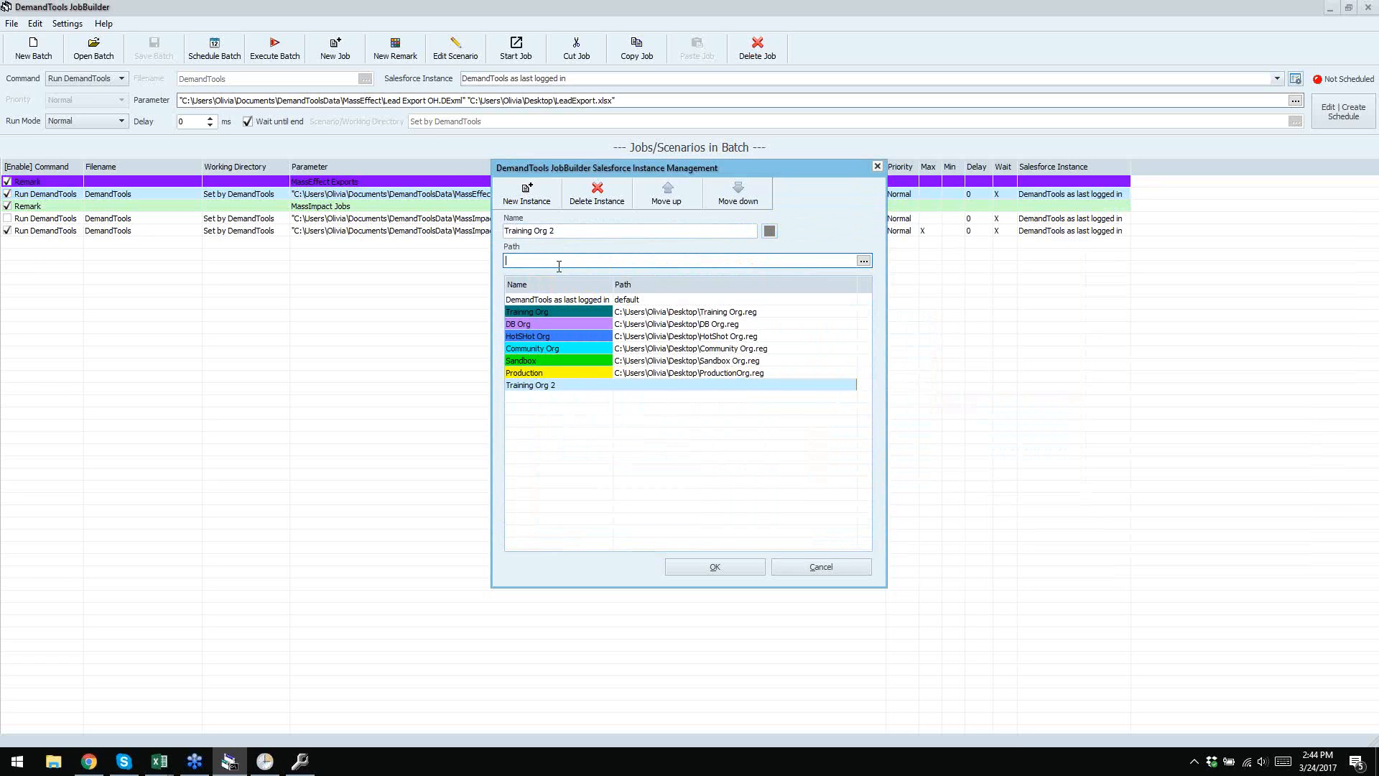
- Point Training Org 2 at the desktop Training Org.reg file and save the instance list
{"action": "left_click", "coordinate": [863, 260]}
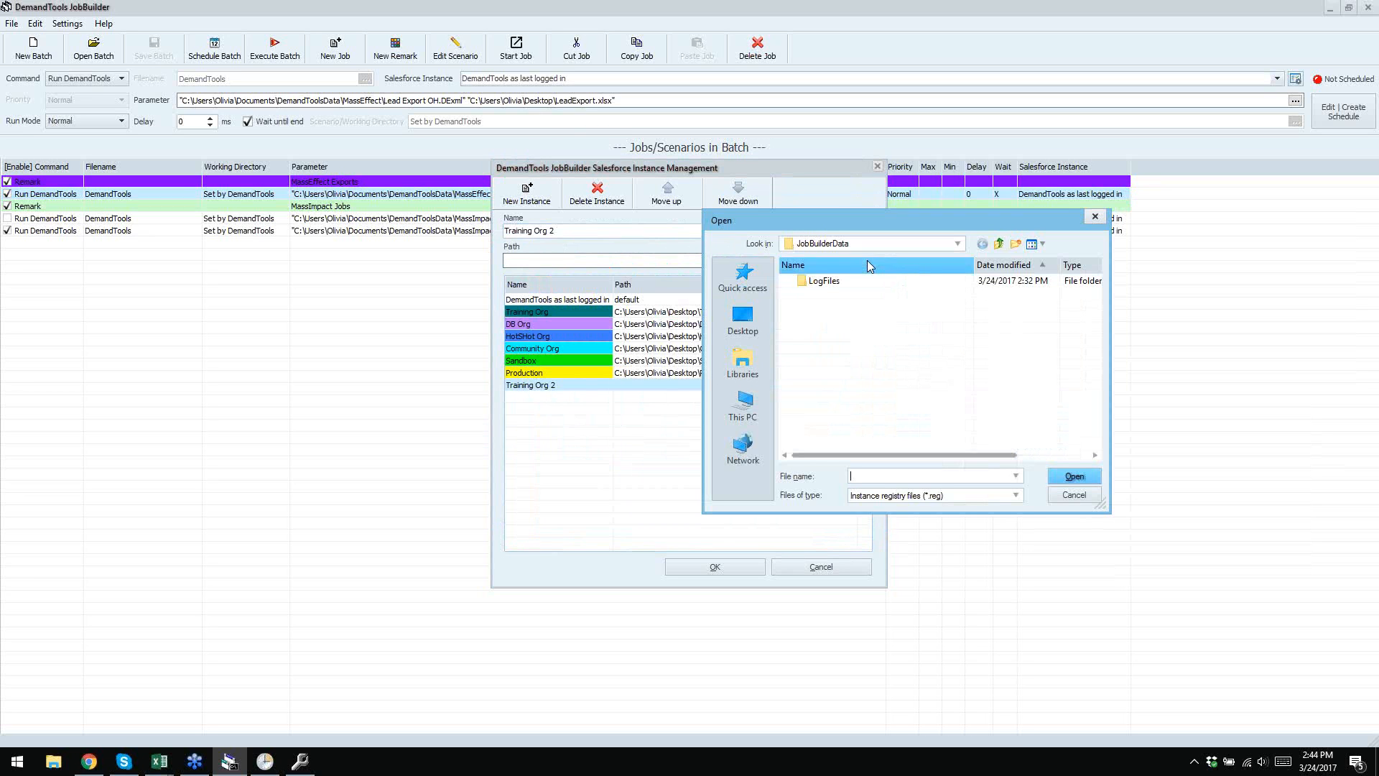
{"action": "left_click", "coordinate": [744, 313]}
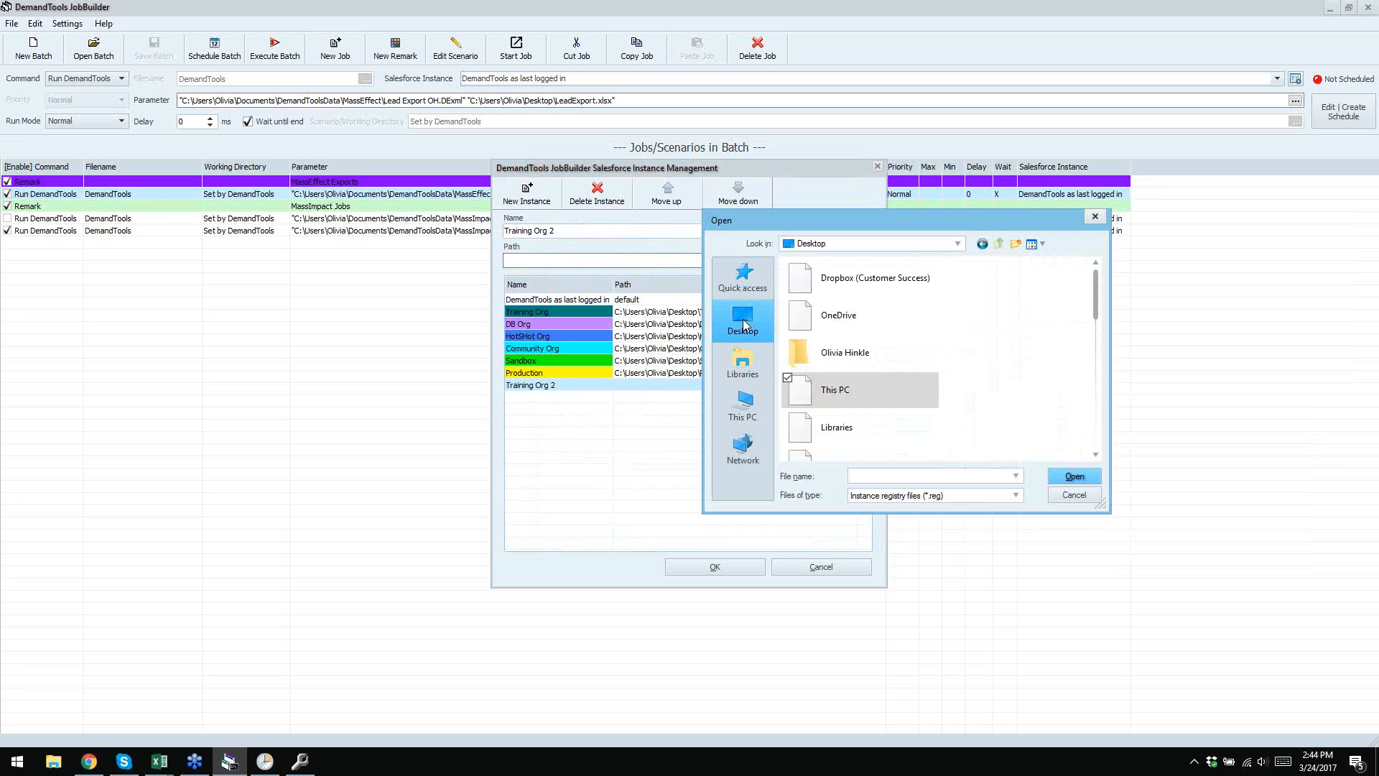
{"action": "scroll", "coordinate": [959, 328], "scroll_direction": "down", "scroll_amount": 10}
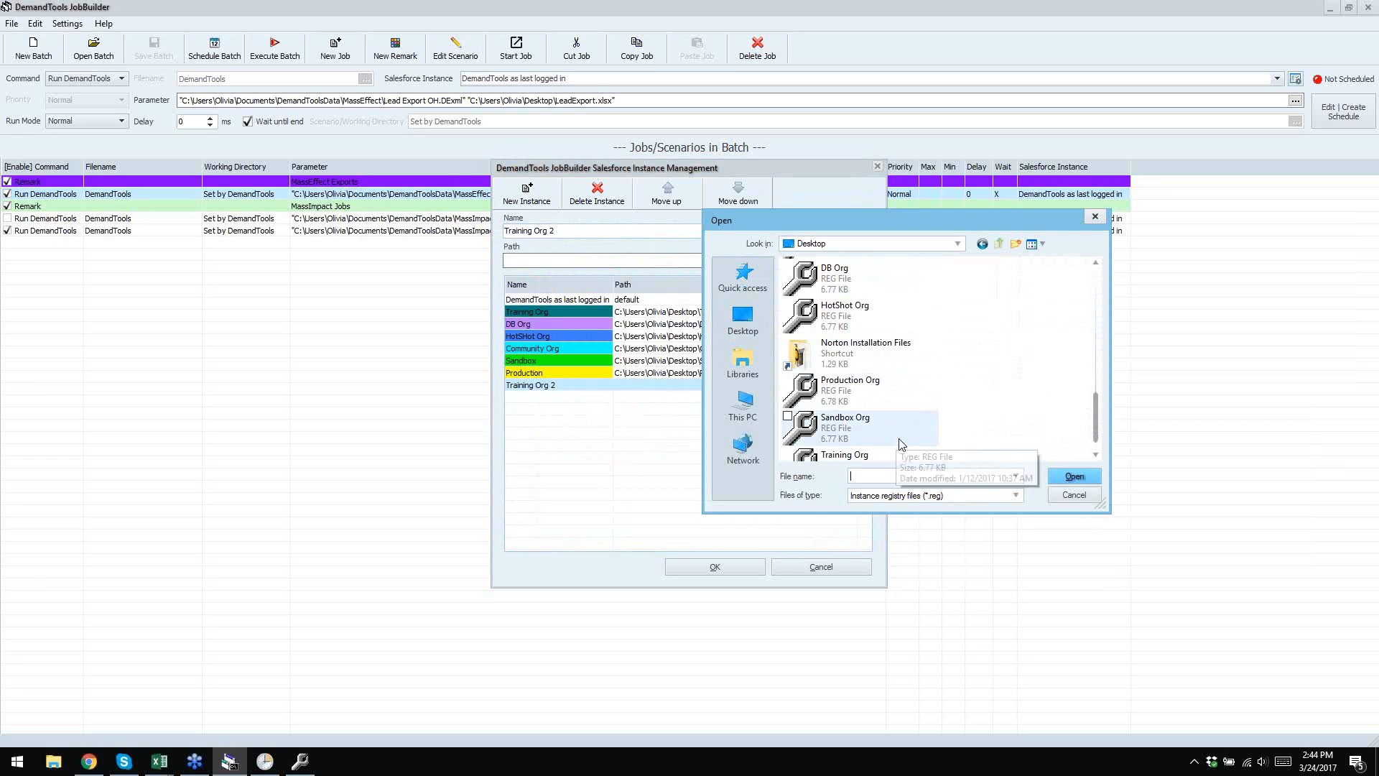
{"action": "scroll", "coordinate": [854, 445], "scroll_direction": "down", "scroll_amount": 1}
{"action": "left_click", "coordinate": [848, 442]}
{"action": "left_click", "coordinate": [1084, 478]}
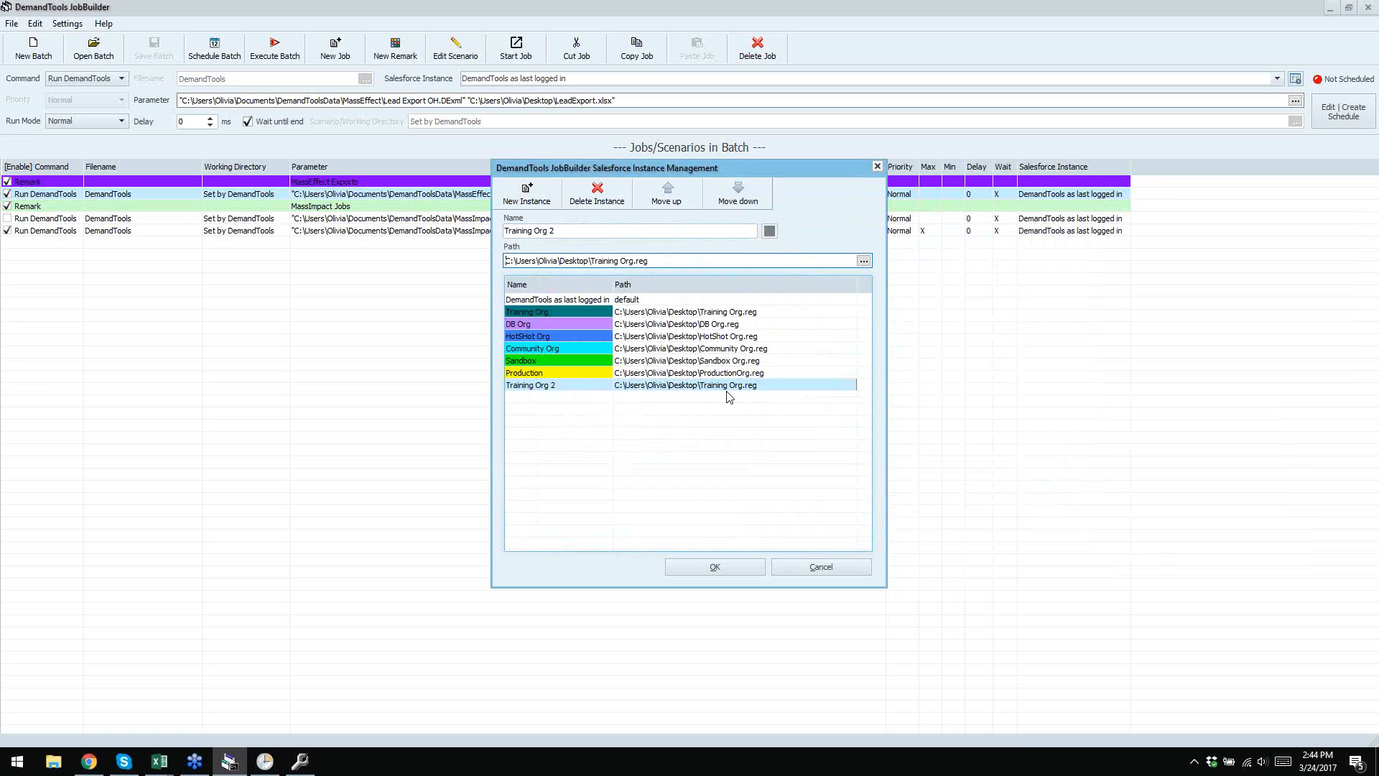
{"action": "left_click", "coordinate": [713, 568]}
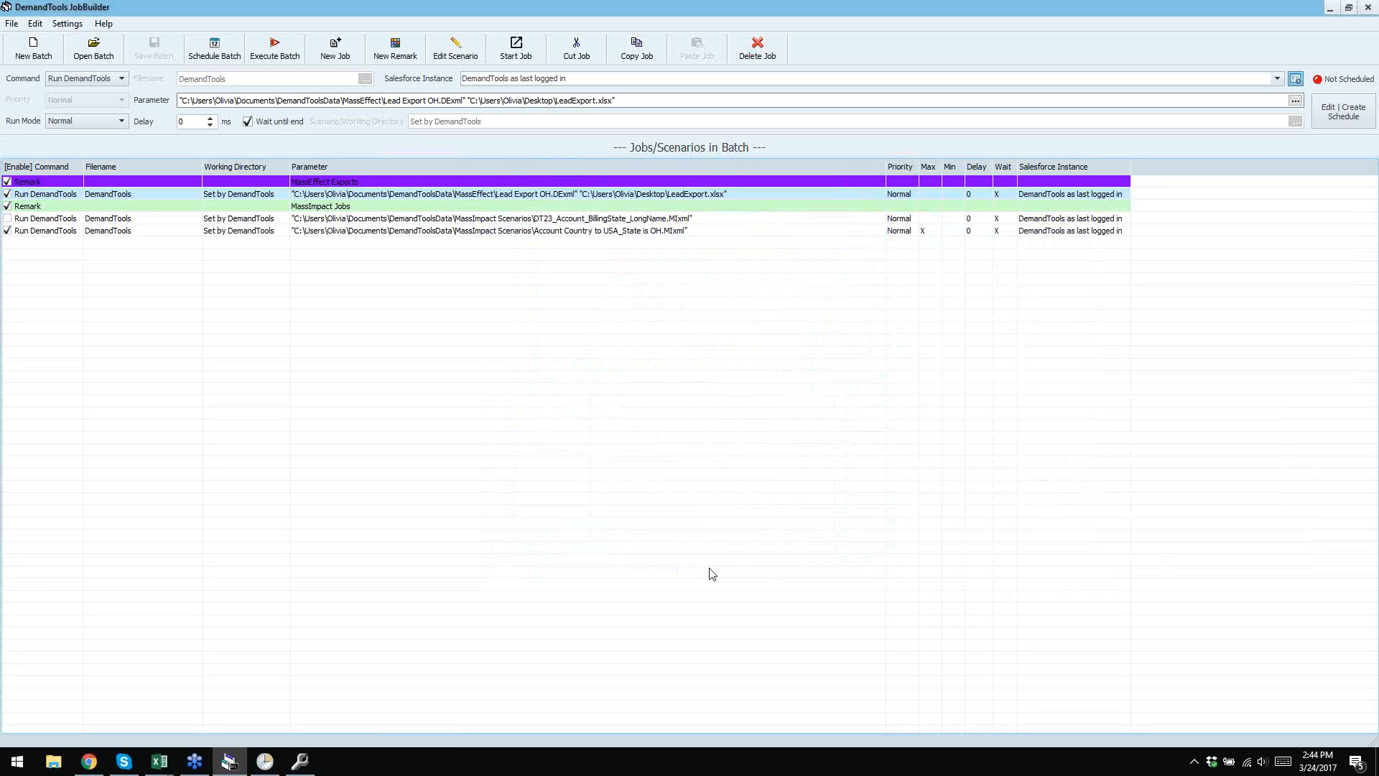
- Move Training Org 2 up three places to the top of the instance list and save
{"action": "left_click", "coordinate": [1295, 78]}
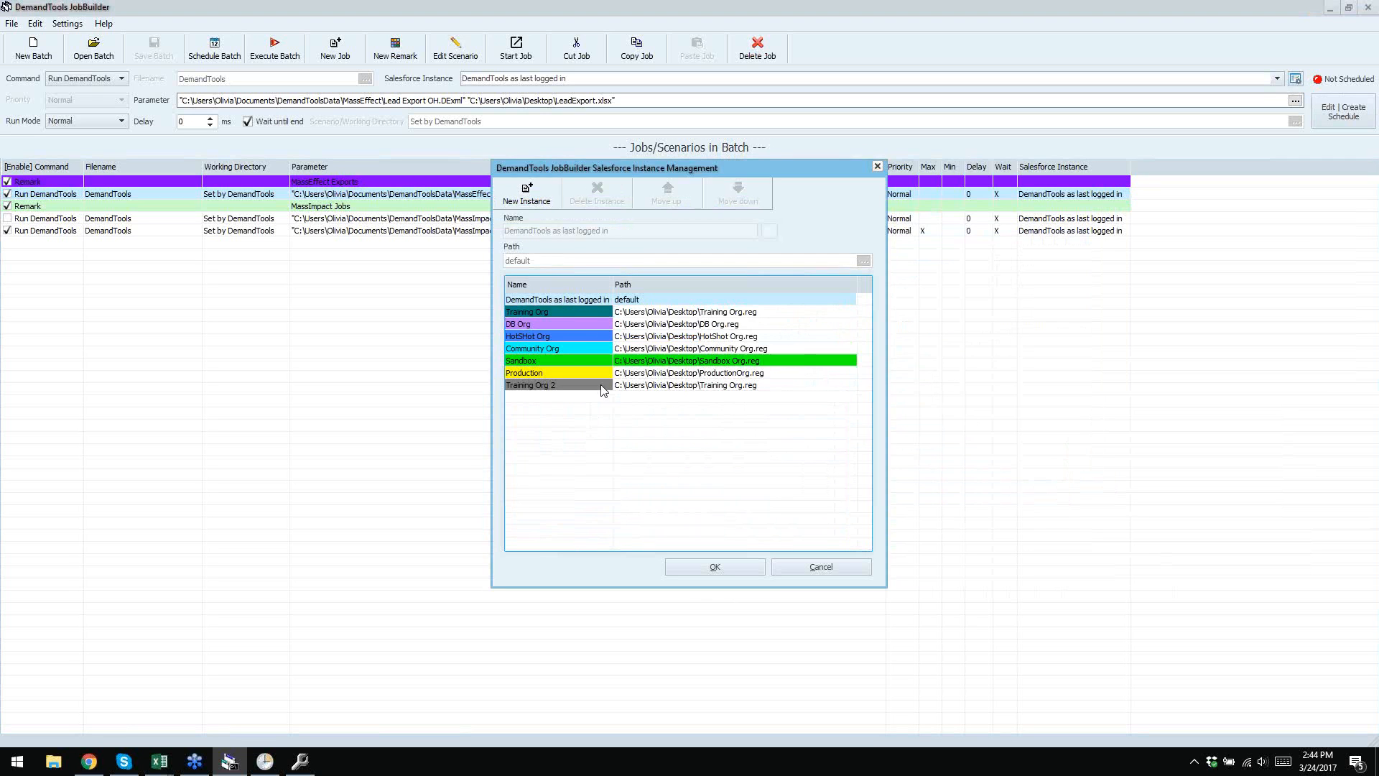
{"action": "left_click", "coordinate": [579, 387]}
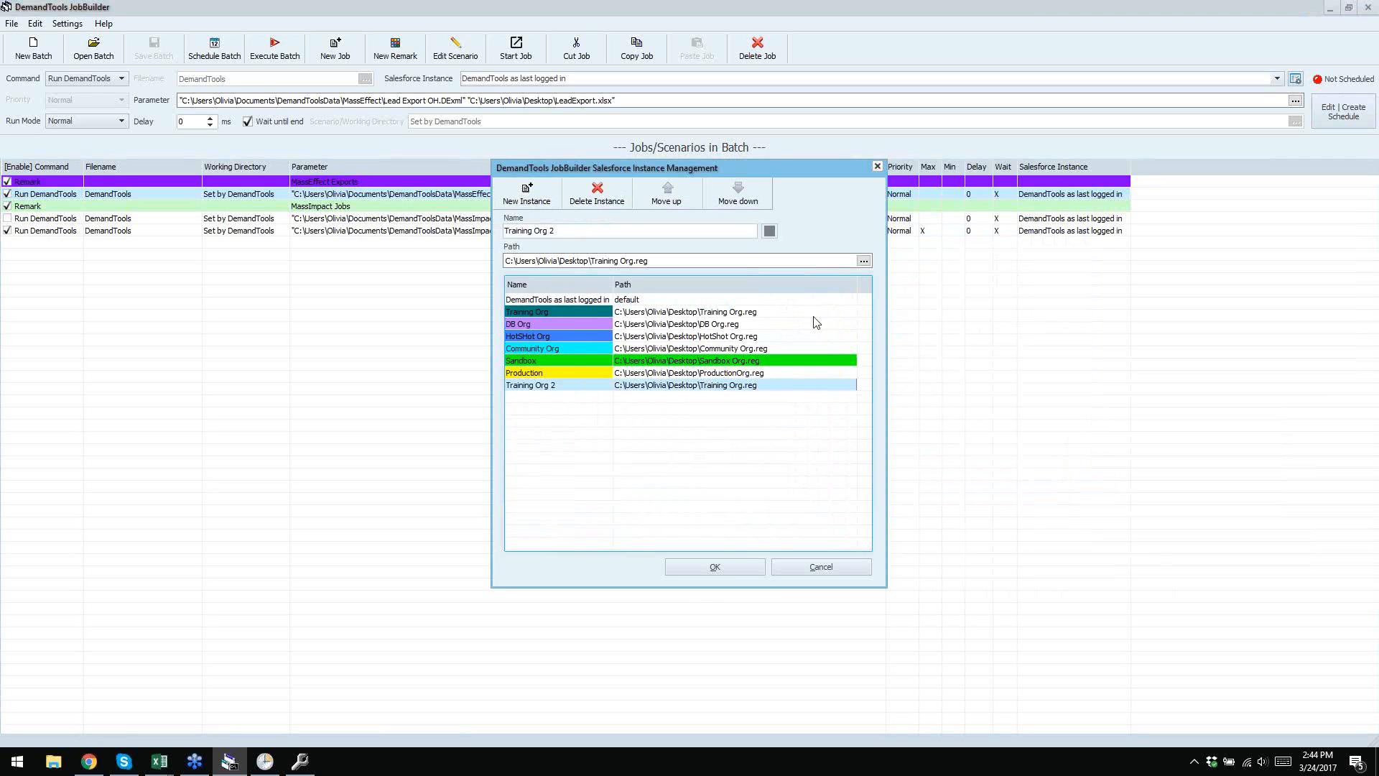
{"action": "left_click", "coordinate": [667, 198]}
{"action": "left_click", "coordinate": [668, 198]}
{"action": "left_click", "coordinate": [667, 198]}
{"action": "left_click", "coordinate": [668, 198]}
{"action": "left_click", "coordinate": [668, 197]}
{"action": "left_click", "coordinate": [668, 198]}
{"action": "left_click", "coordinate": [668, 197]}
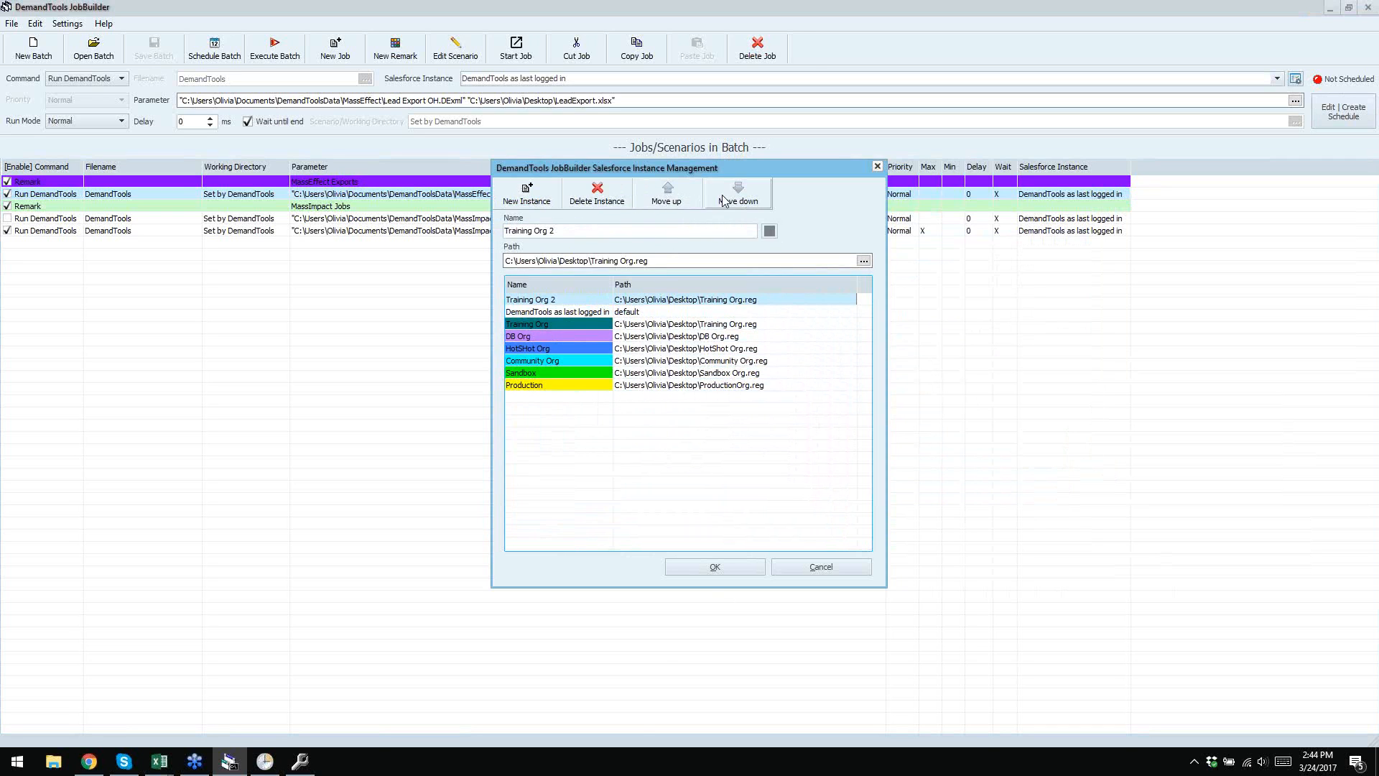
{"action": "left_click", "coordinate": [715, 567]}
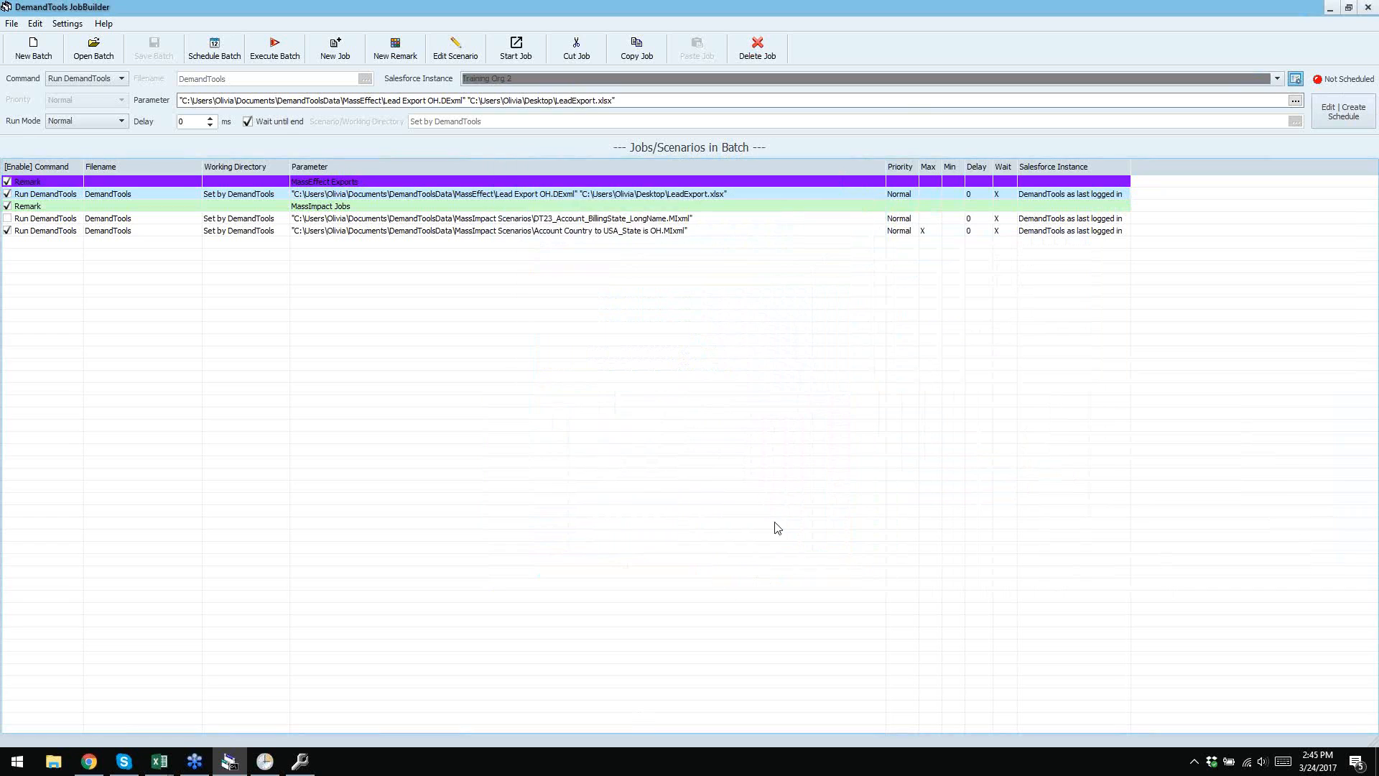
{"action": "left_click", "coordinate": [516, 194]}
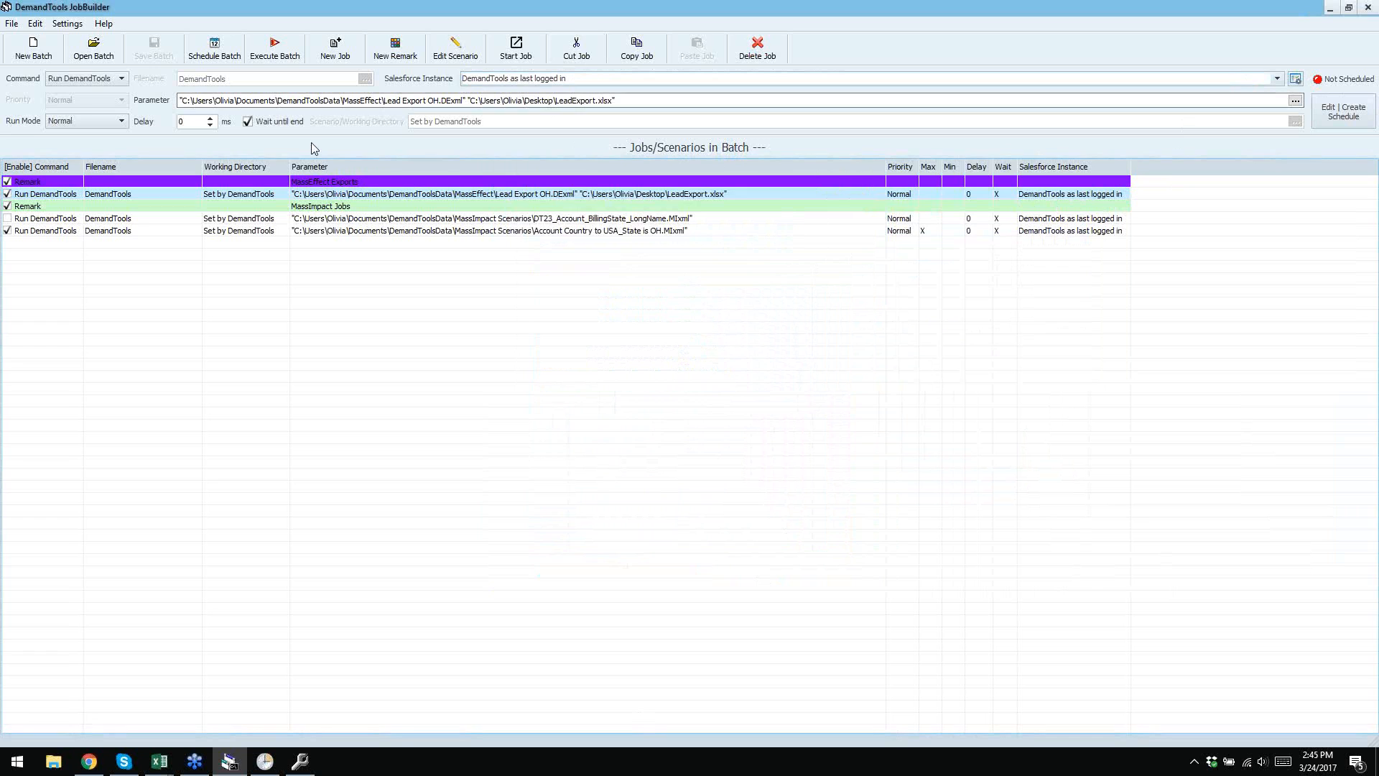
- Set the Lead Export job's Salesforce Instance to Training Org 2, then select the DT23 MassImpact job
{"action": "left_click", "coordinate": [622, 79]}
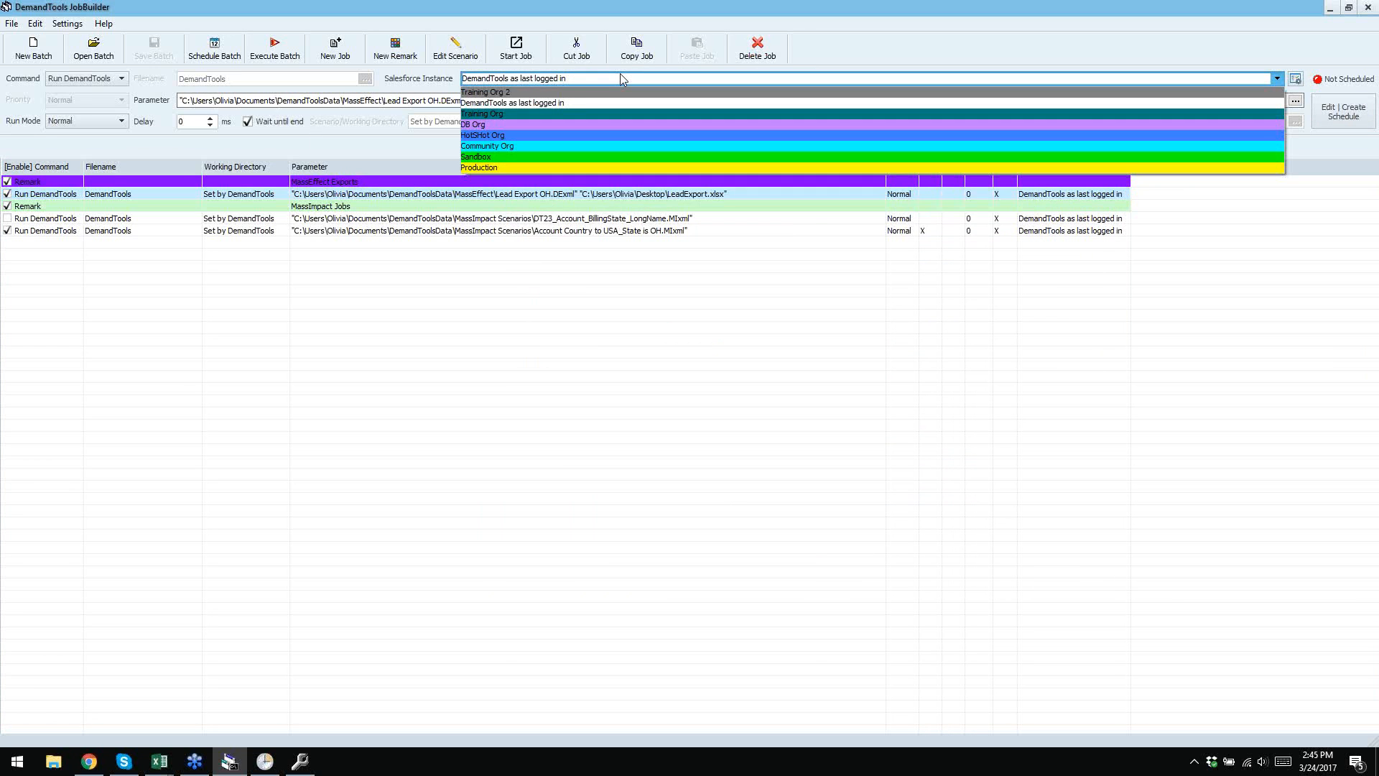
{"action": "left_click", "coordinate": [559, 93]}
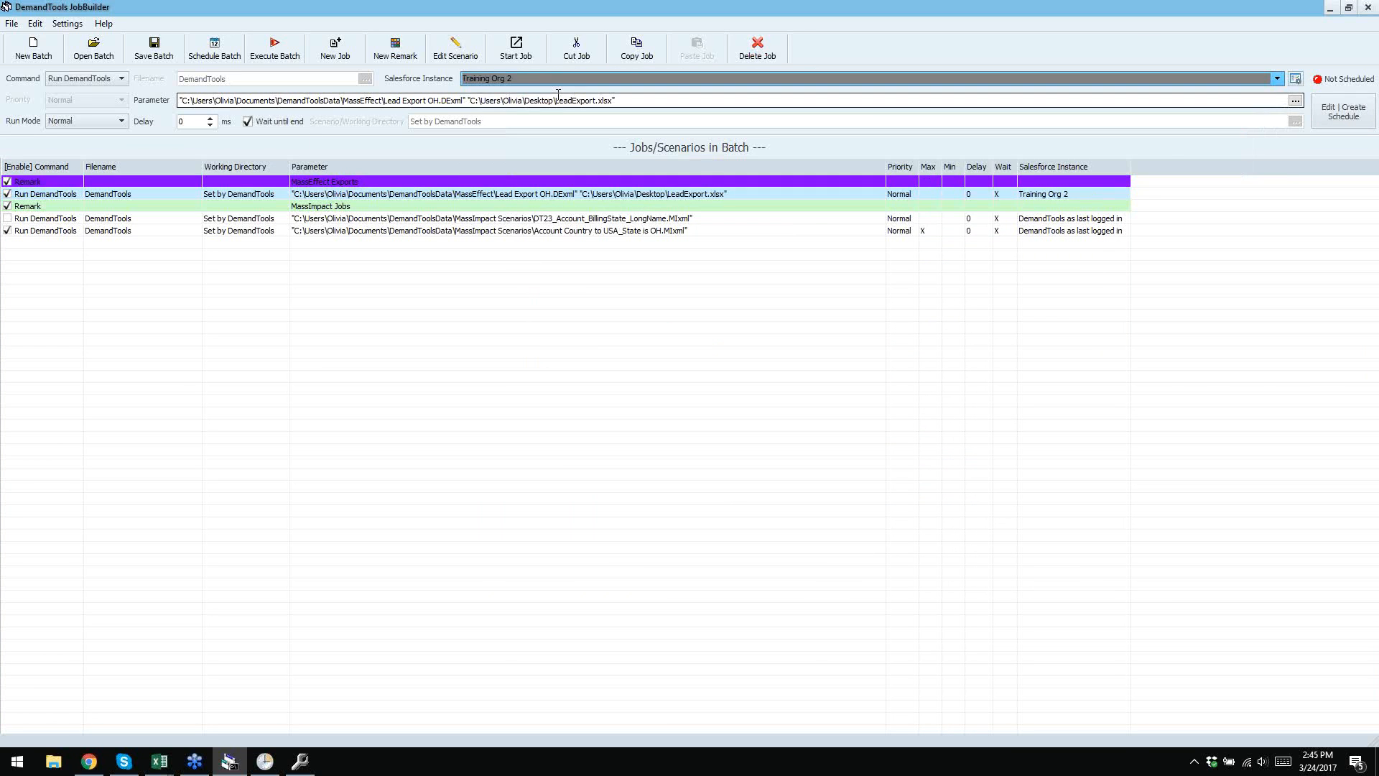
{"action": "left_click", "coordinate": [1082, 282]}
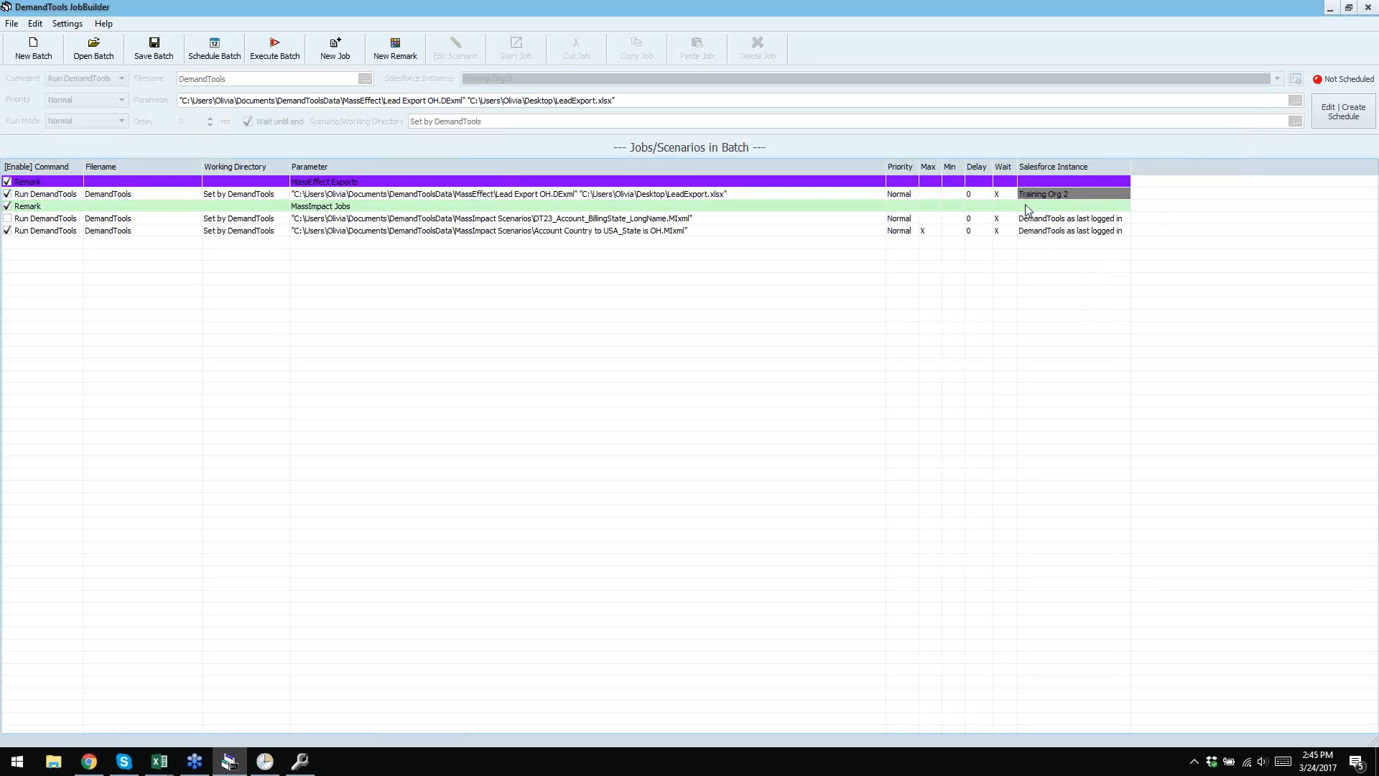
{"action": "left_click", "coordinate": [1075, 195]}
{"action": "left_click", "coordinate": [1079, 220]}
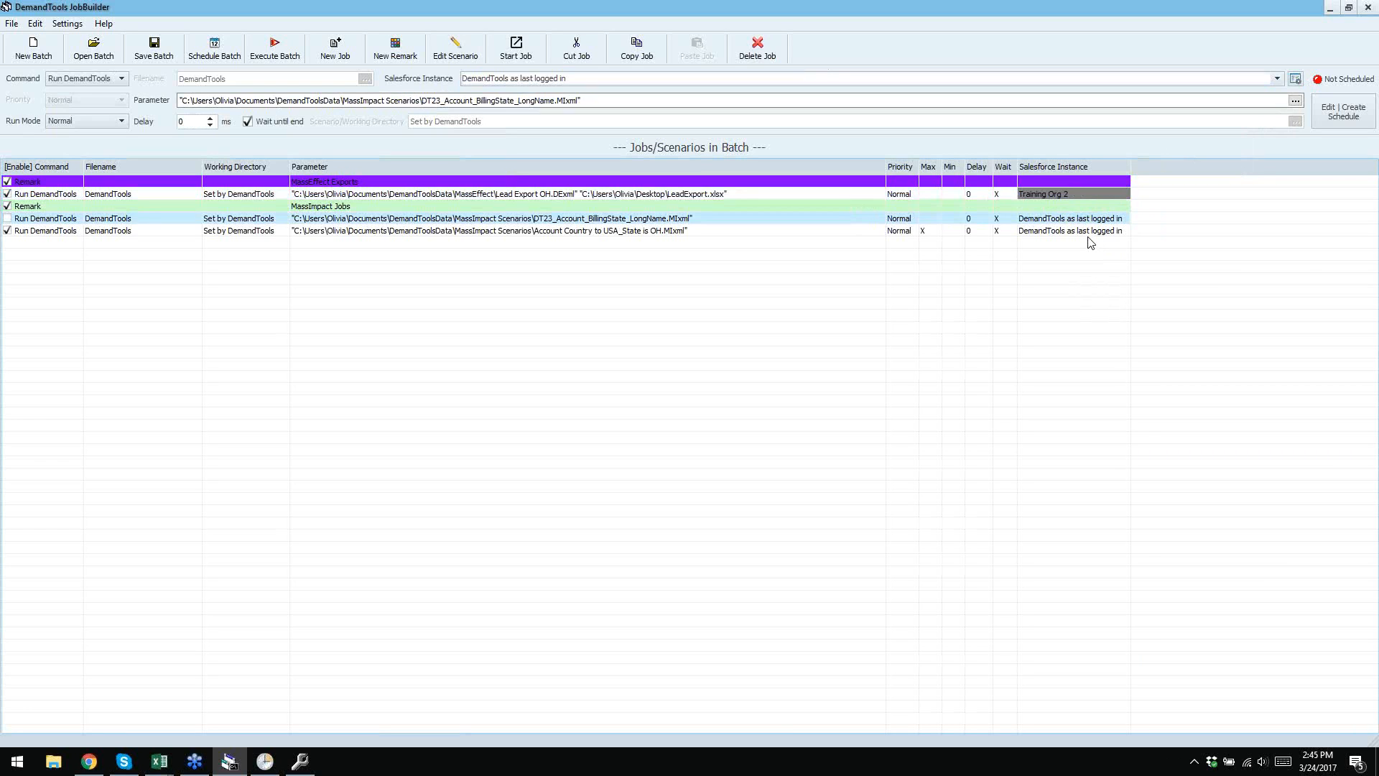
- Assign DT23 to HotSHot Org and Account Country to USA_State to DB Org, and enable DT23
{"action": "left_click", "coordinate": [1278, 79]}
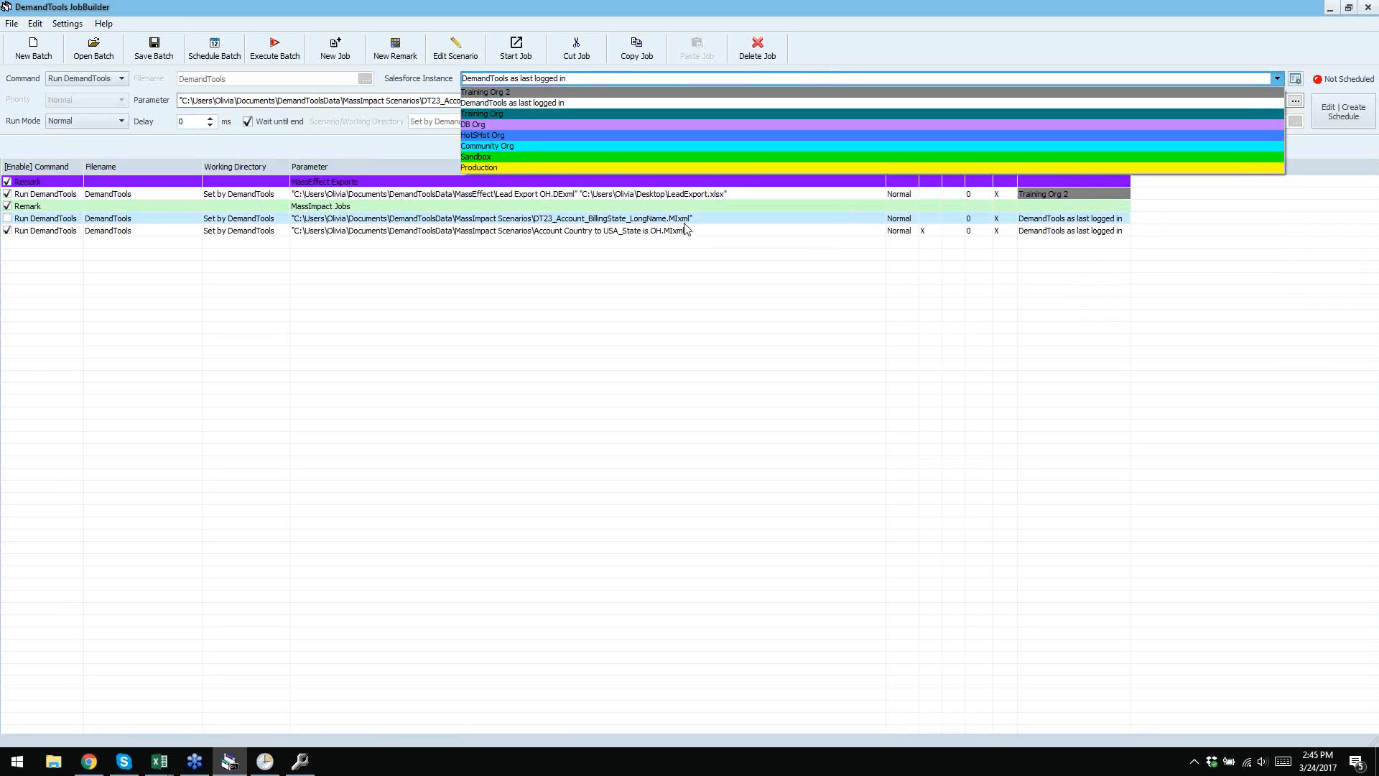
{"action": "left_click", "coordinate": [502, 137]}
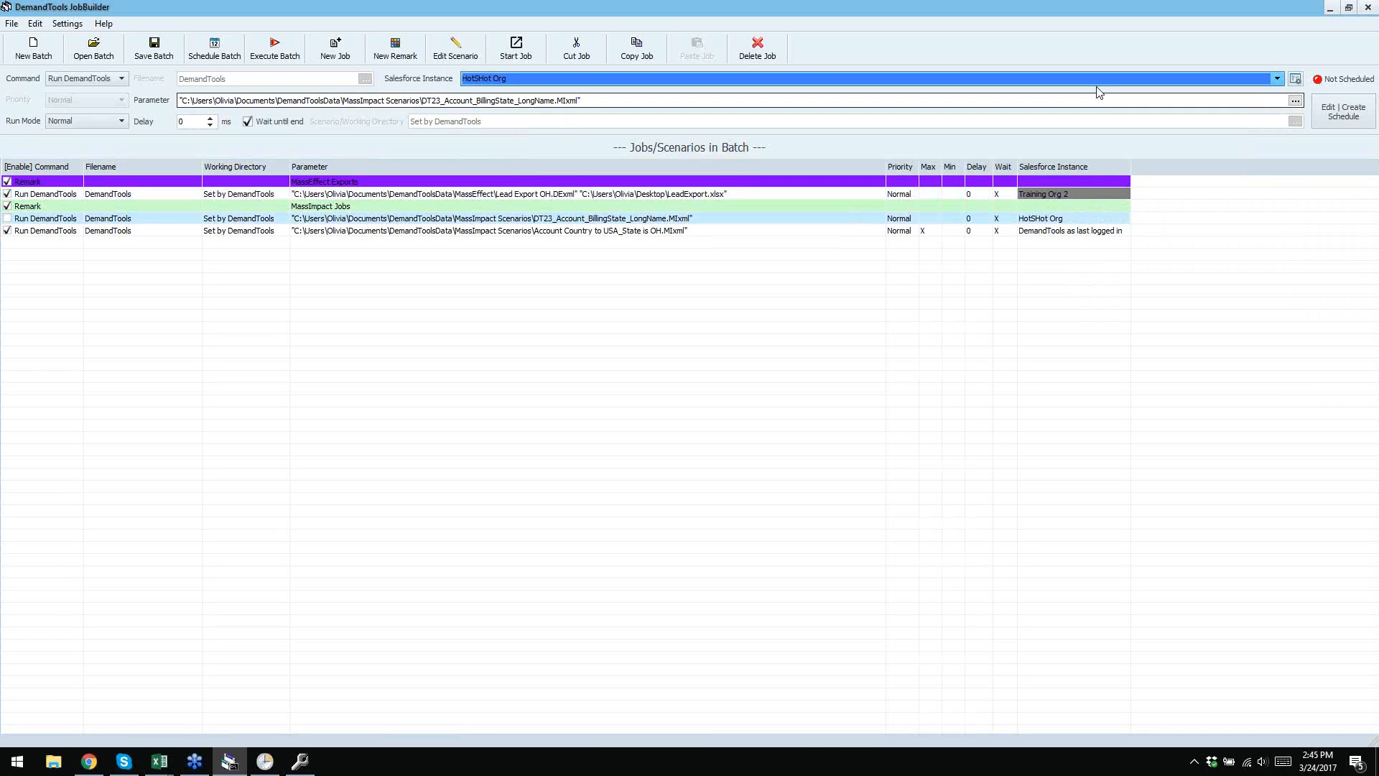
{"action": "left_click", "coordinate": [1097, 233]}
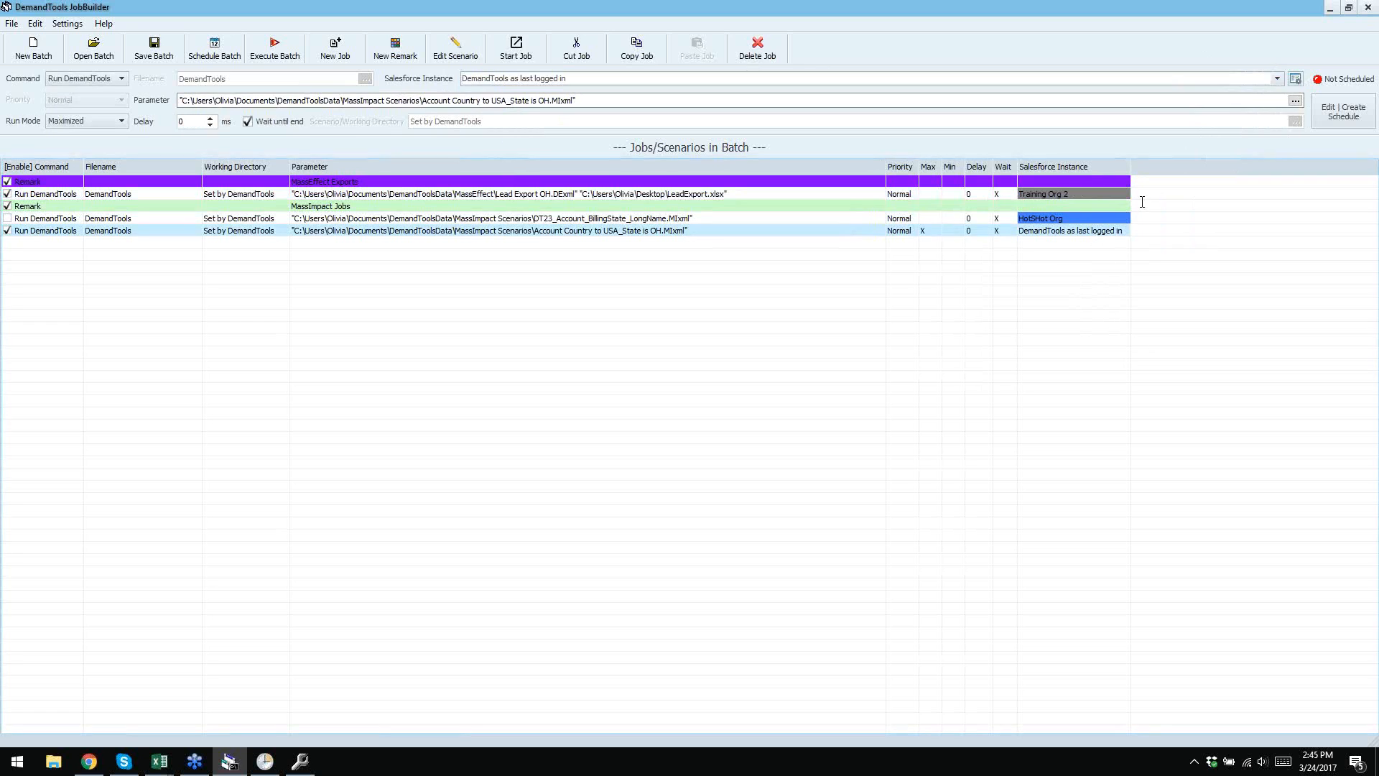
{"action": "left_click", "coordinate": [1277, 79]}
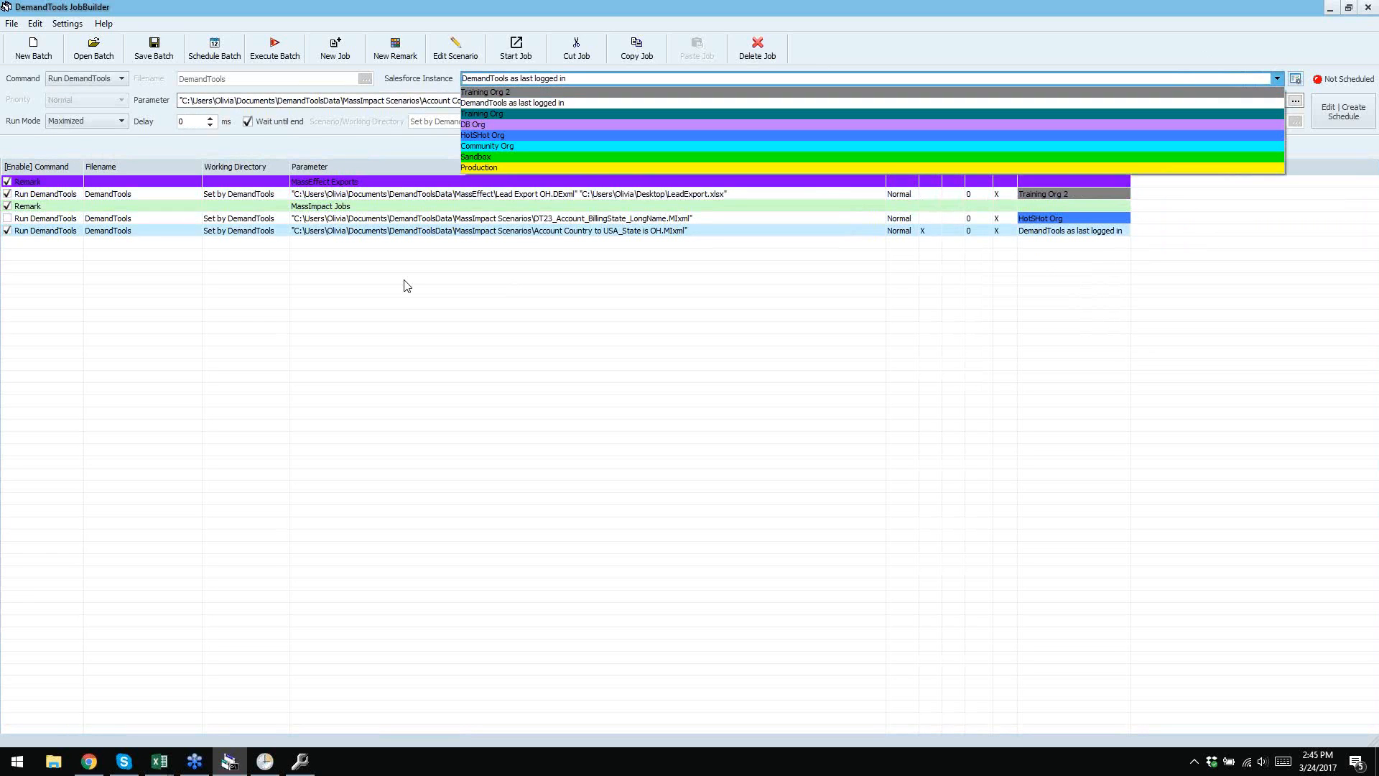
{"action": "left_click", "coordinate": [481, 124]}
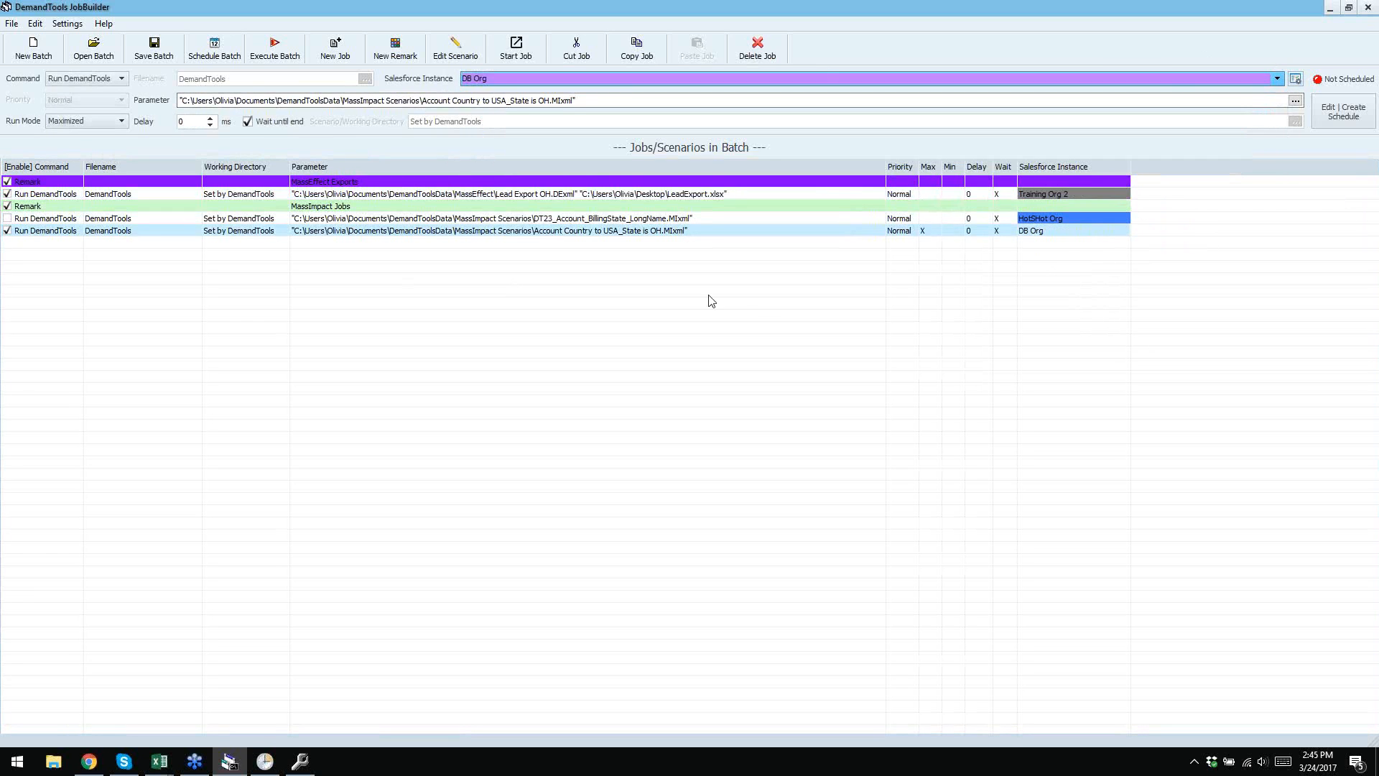
{"action": "left_click", "coordinate": [6, 219]}
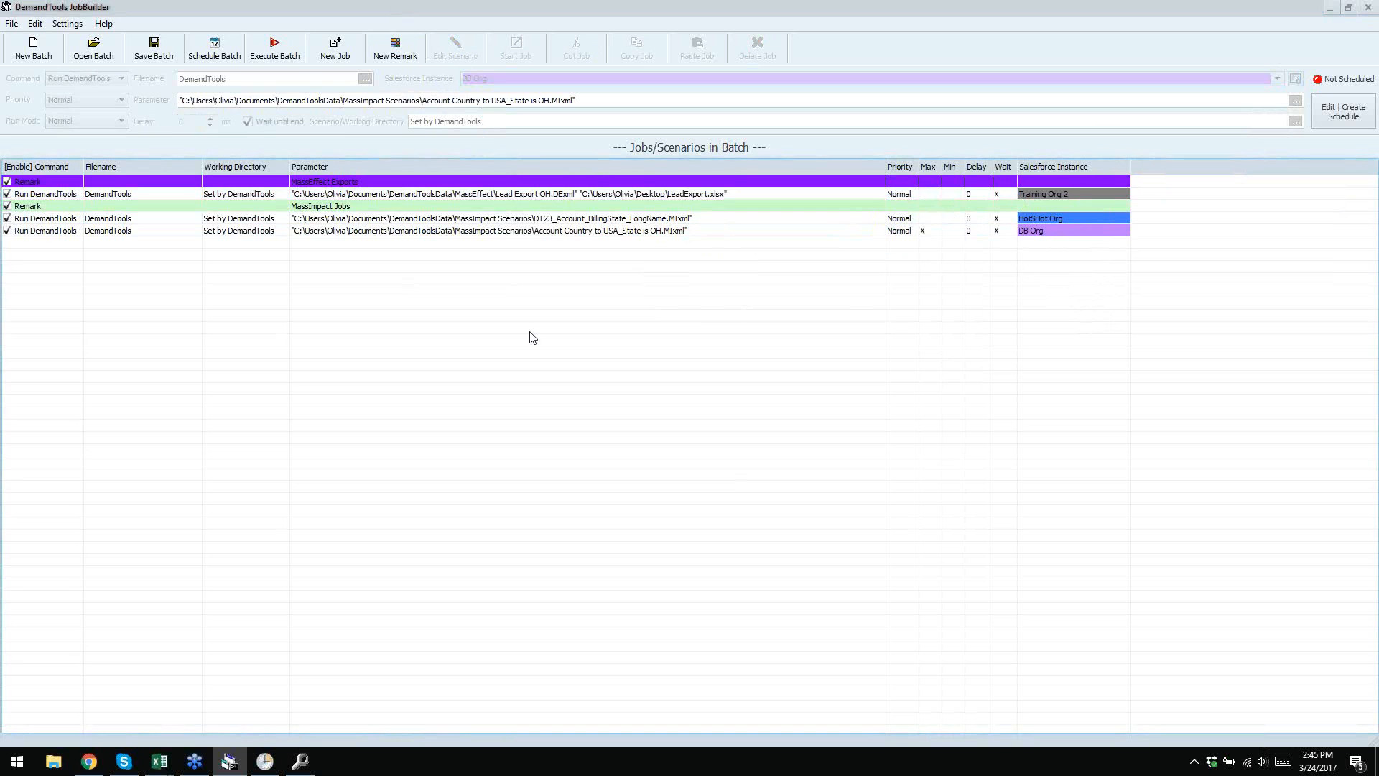
{"action": "left_click", "coordinate": [646, 231]}
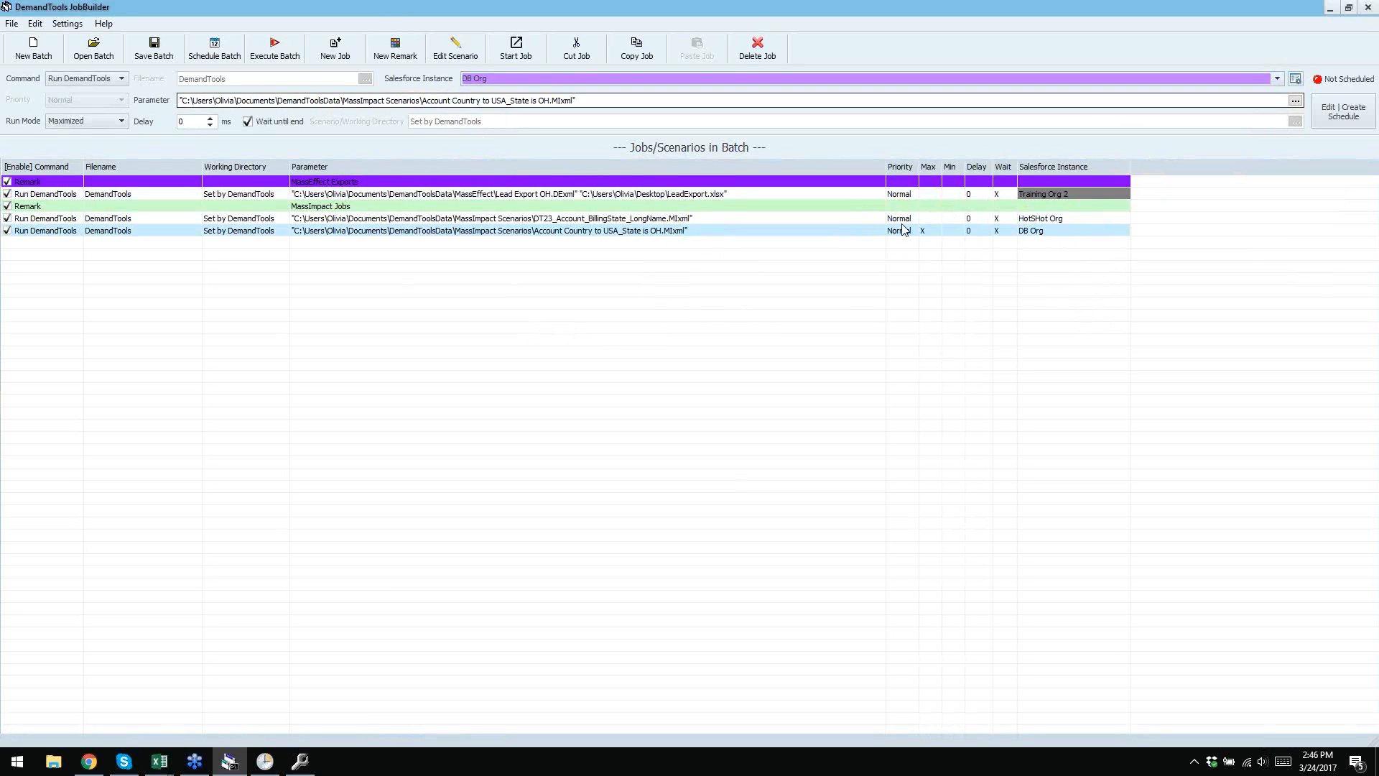
- Focus the JobBuilder window and bring up its File menu
{"action": "left_click", "coordinate": [393, 6]}
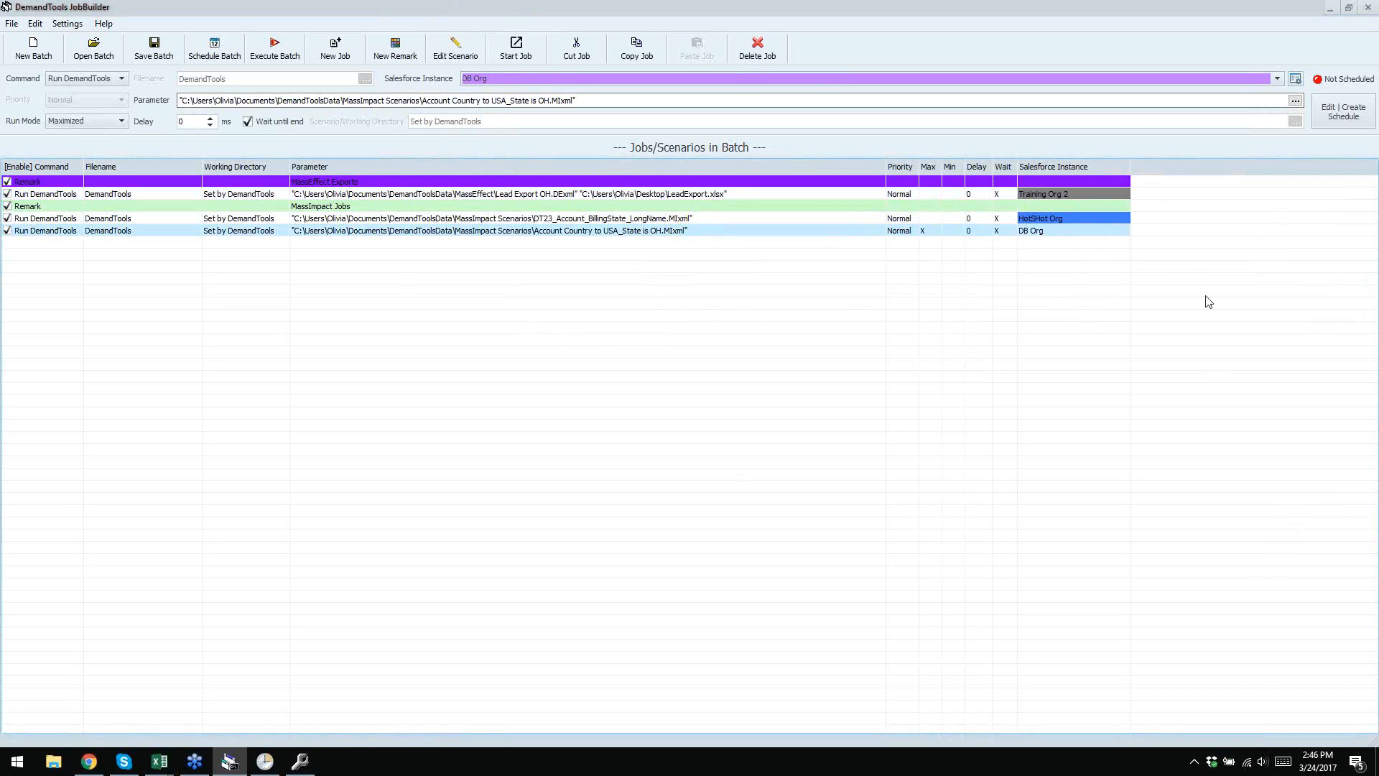
{"action": "left_click", "coordinate": [451, 559]}
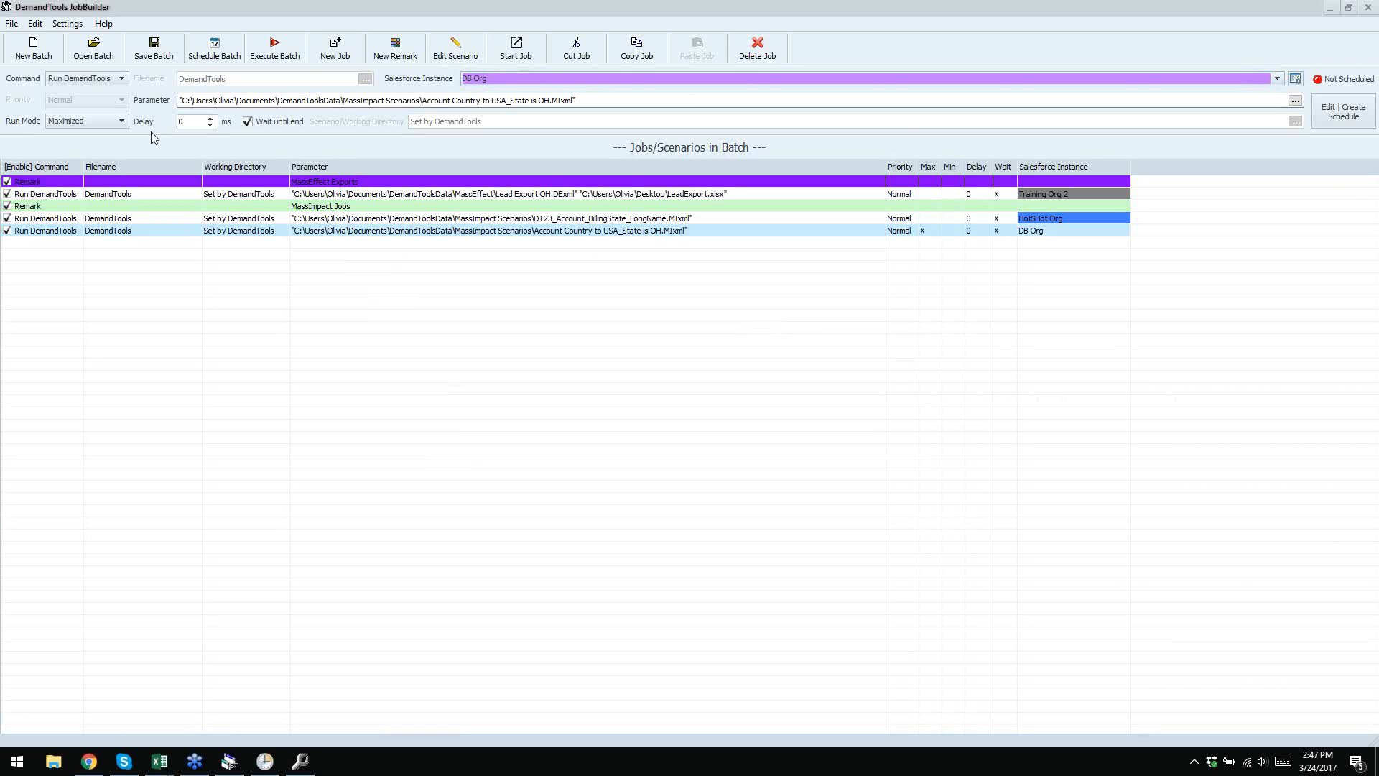
{"action": "left_click", "coordinate": [11, 25]}
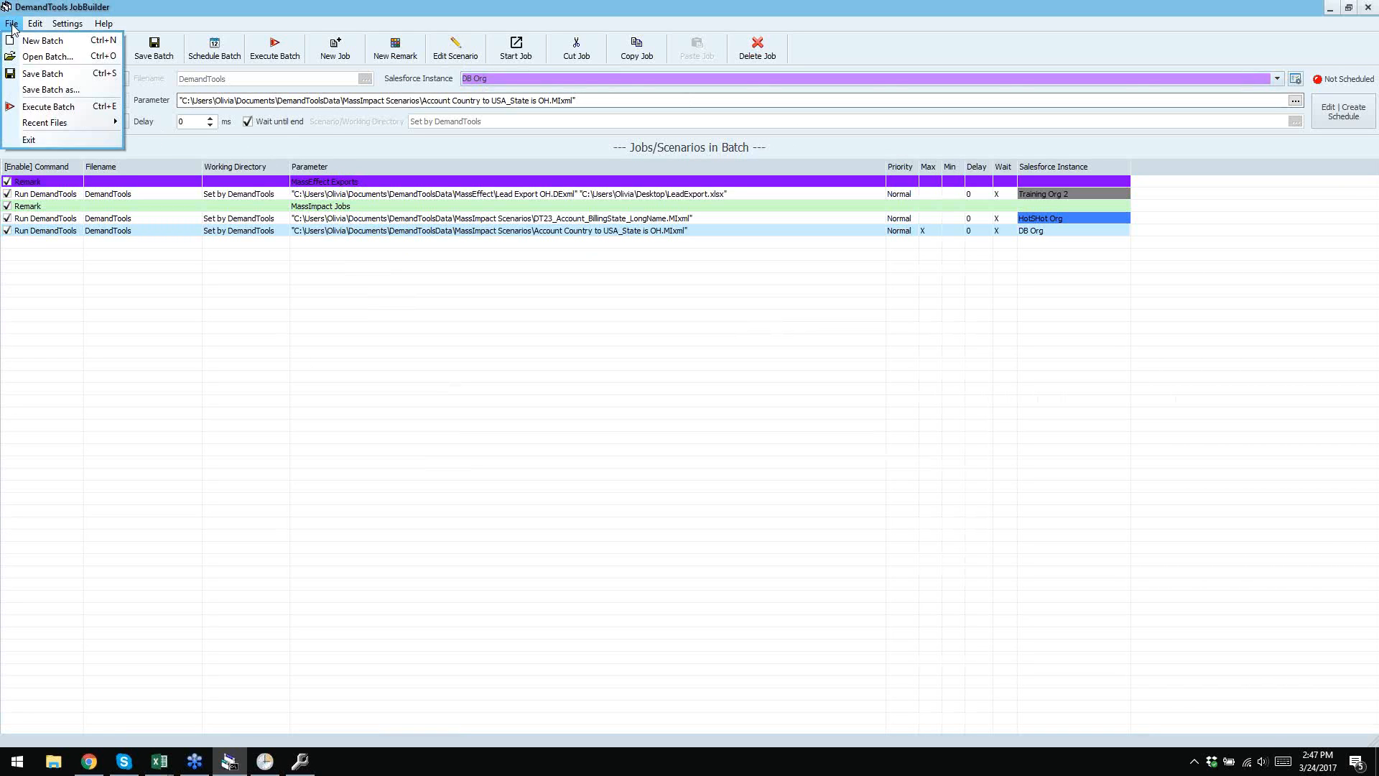
{"action": "left_click", "coordinate": [11, 23]}
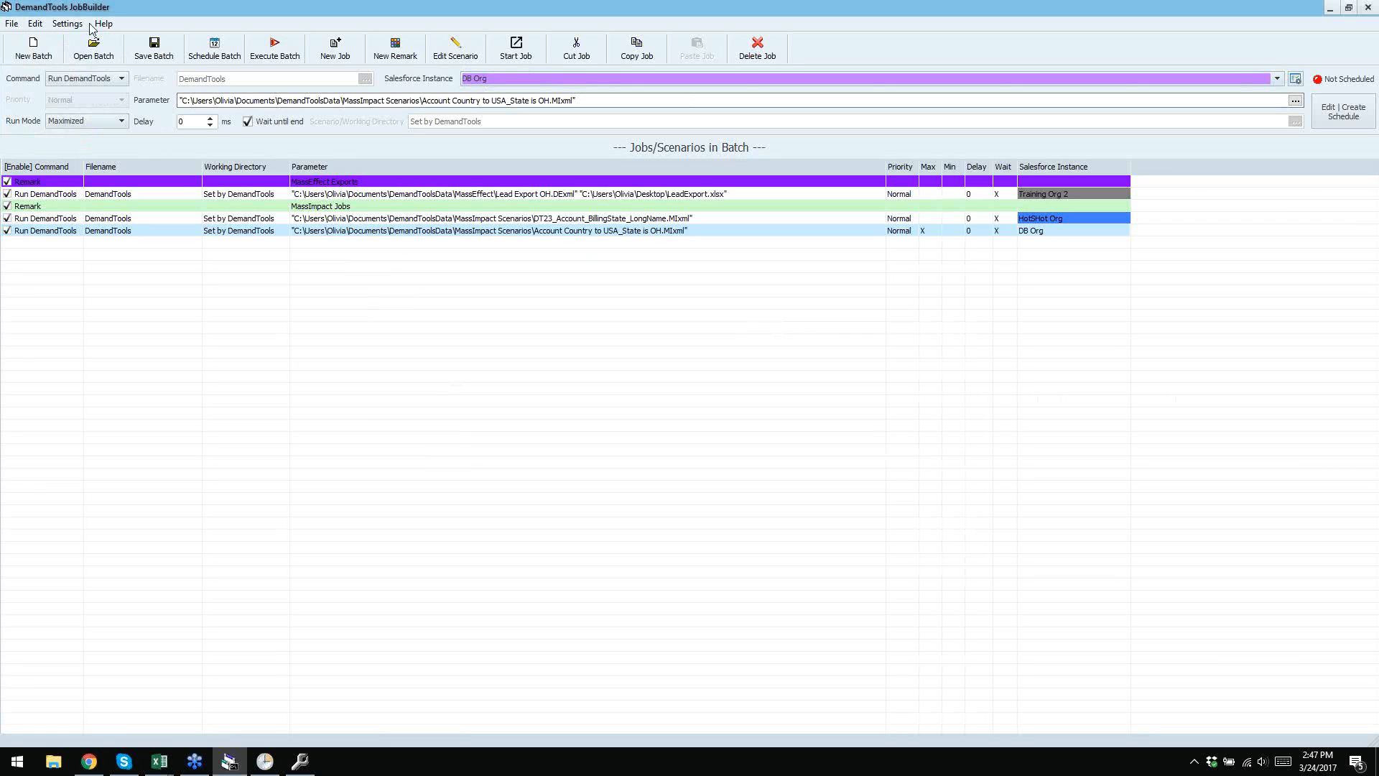
{"action": "left_click", "coordinate": [67, 23]}
{"action": "mouse_move", "coordinate": [92, 40]}
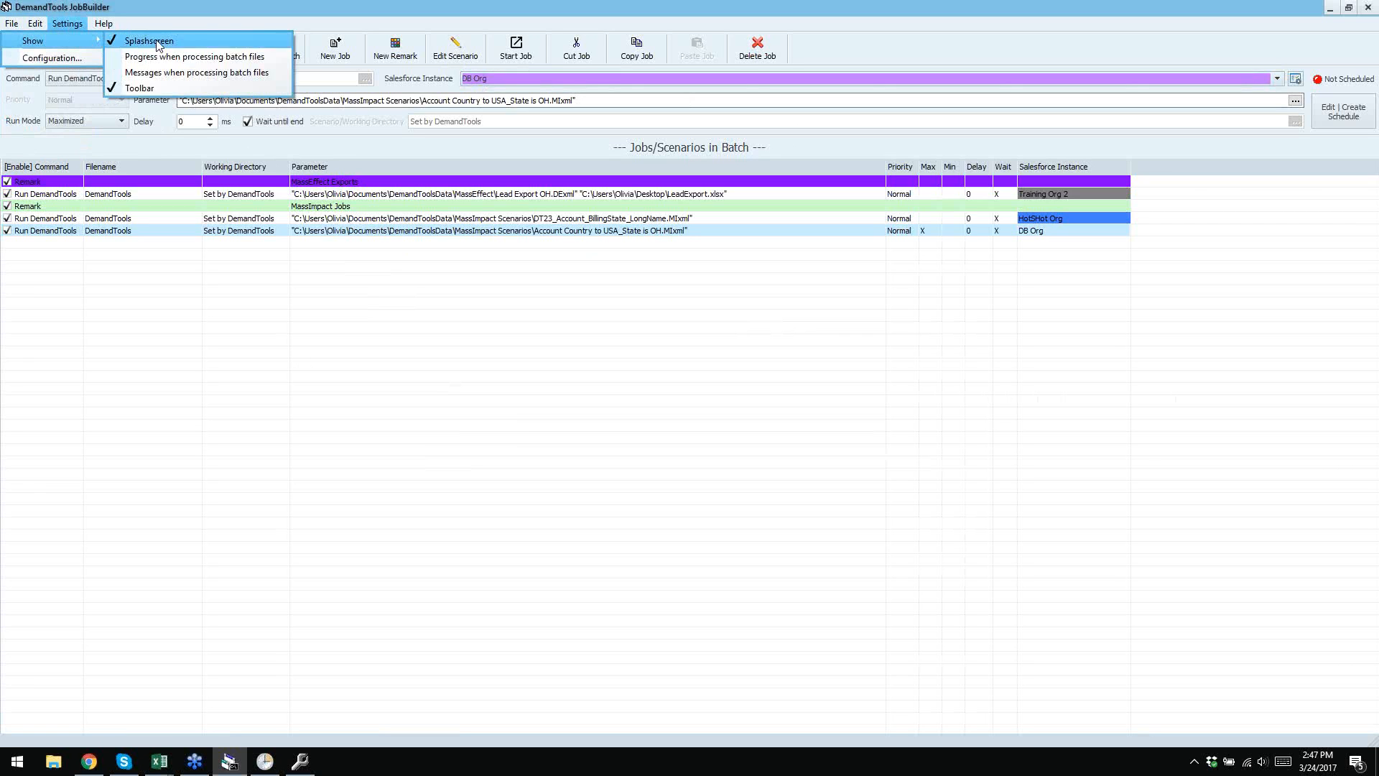
{"action": "left_click", "coordinate": [143, 89]}
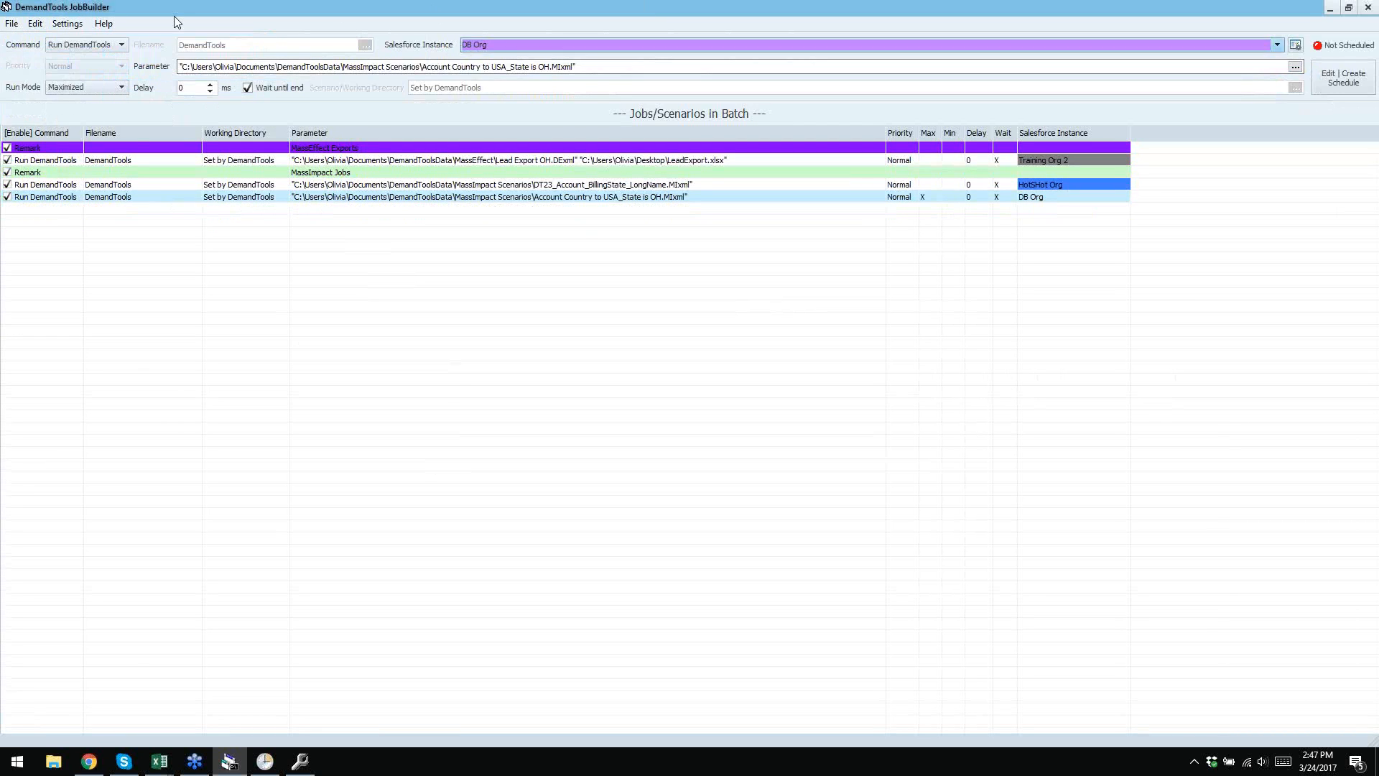
{"action": "left_click", "coordinate": [35, 25]}
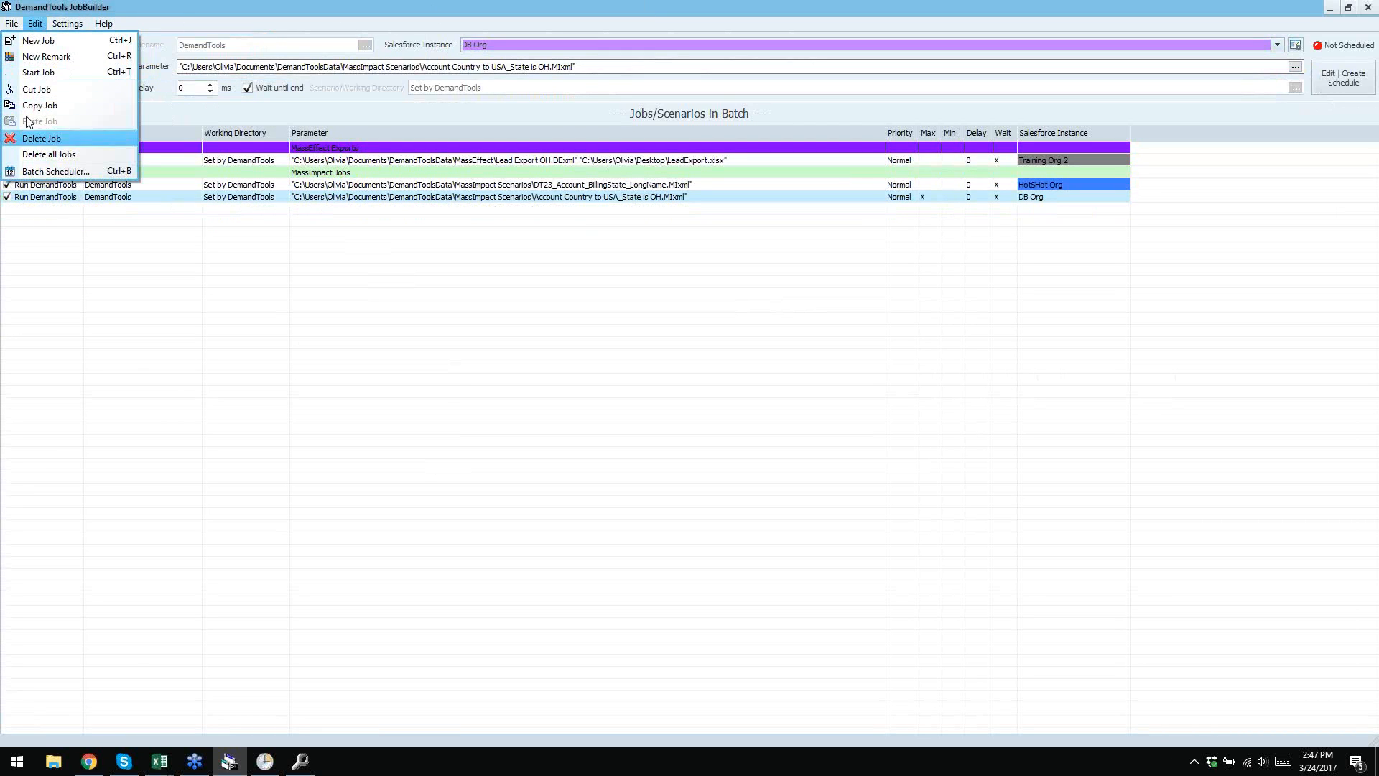
{"action": "mouse_move", "coordinate": [13, 25]}
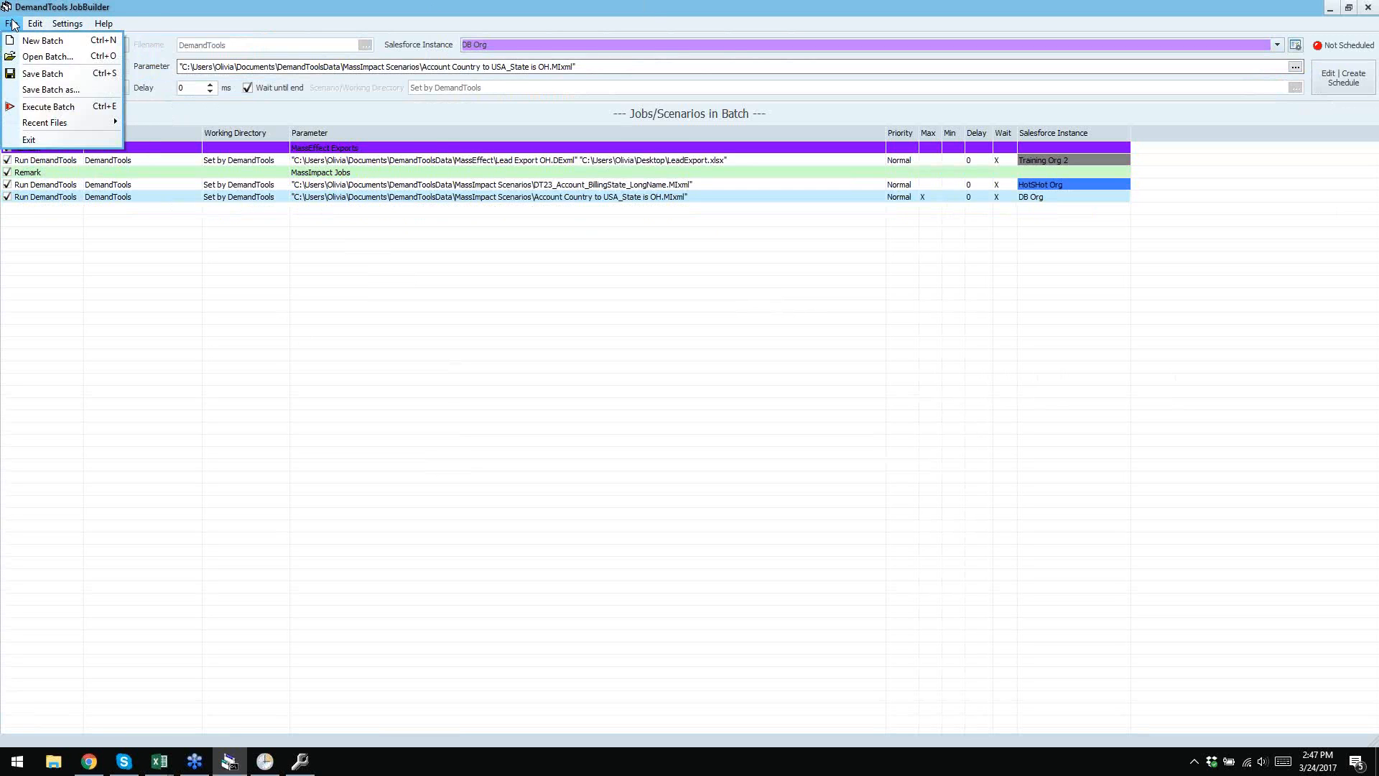
{"action": "mouse_move", "coordinate": [68, 24]}
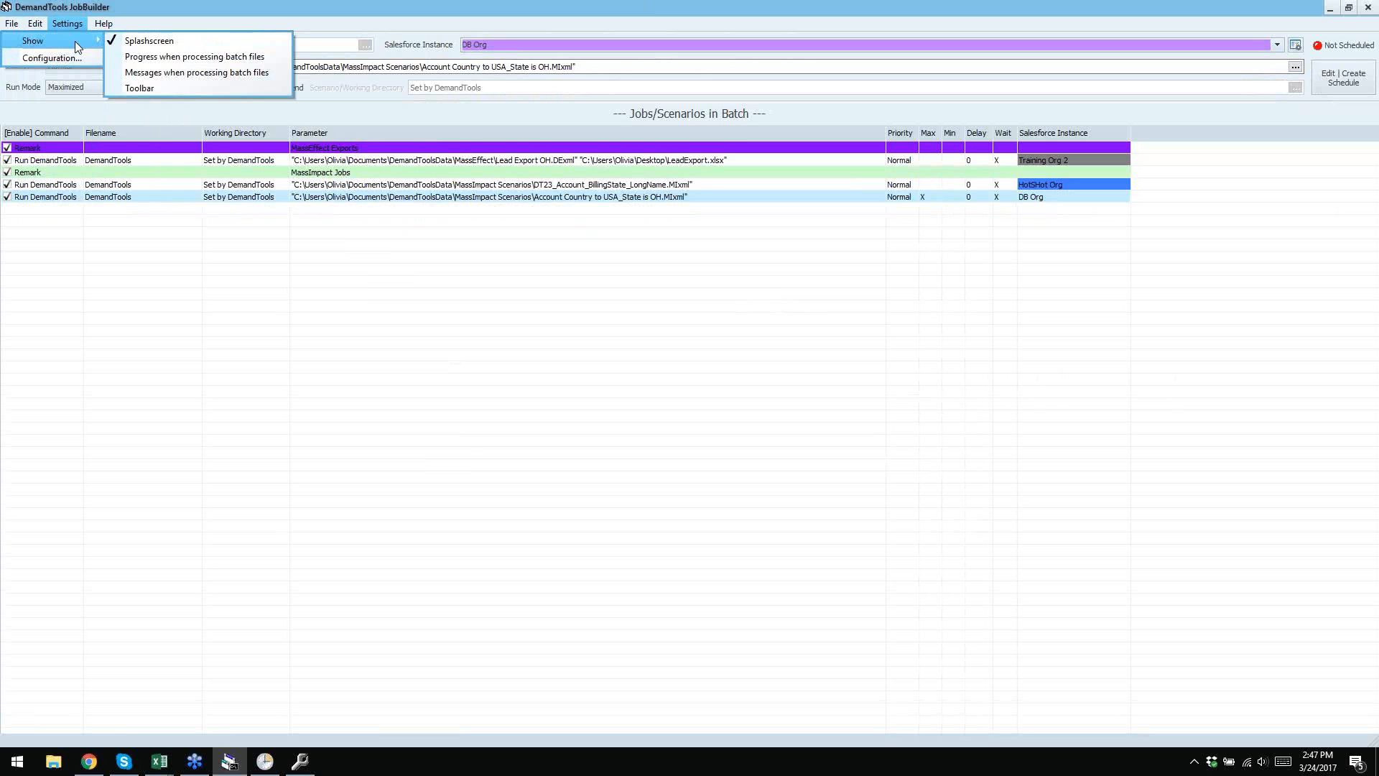
{"action": "left_click", "coordinate": [152, 92]}
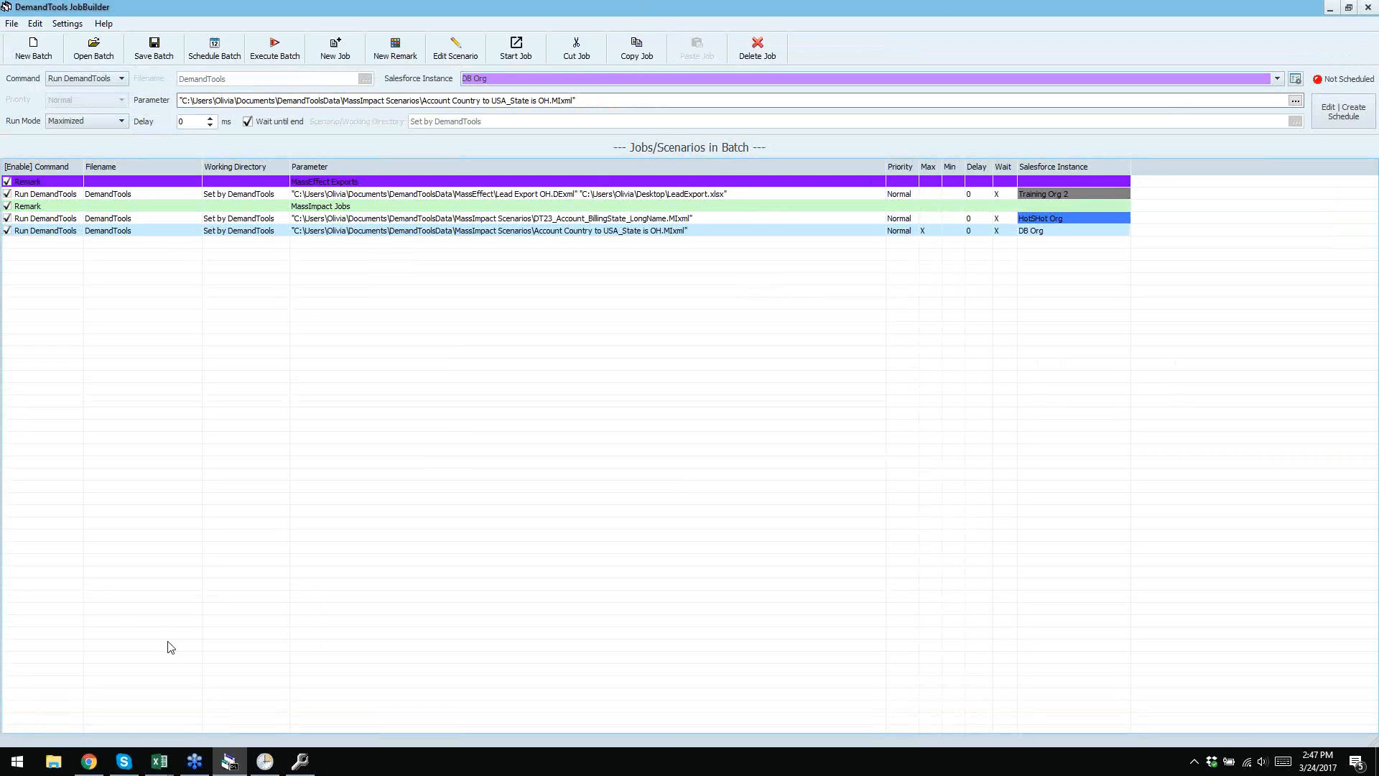
- Open the 'Working with Registry Files (.reg)' page in the CRMfusion Help Console
{"action": "left_click", "coordinate": [89, 761]}
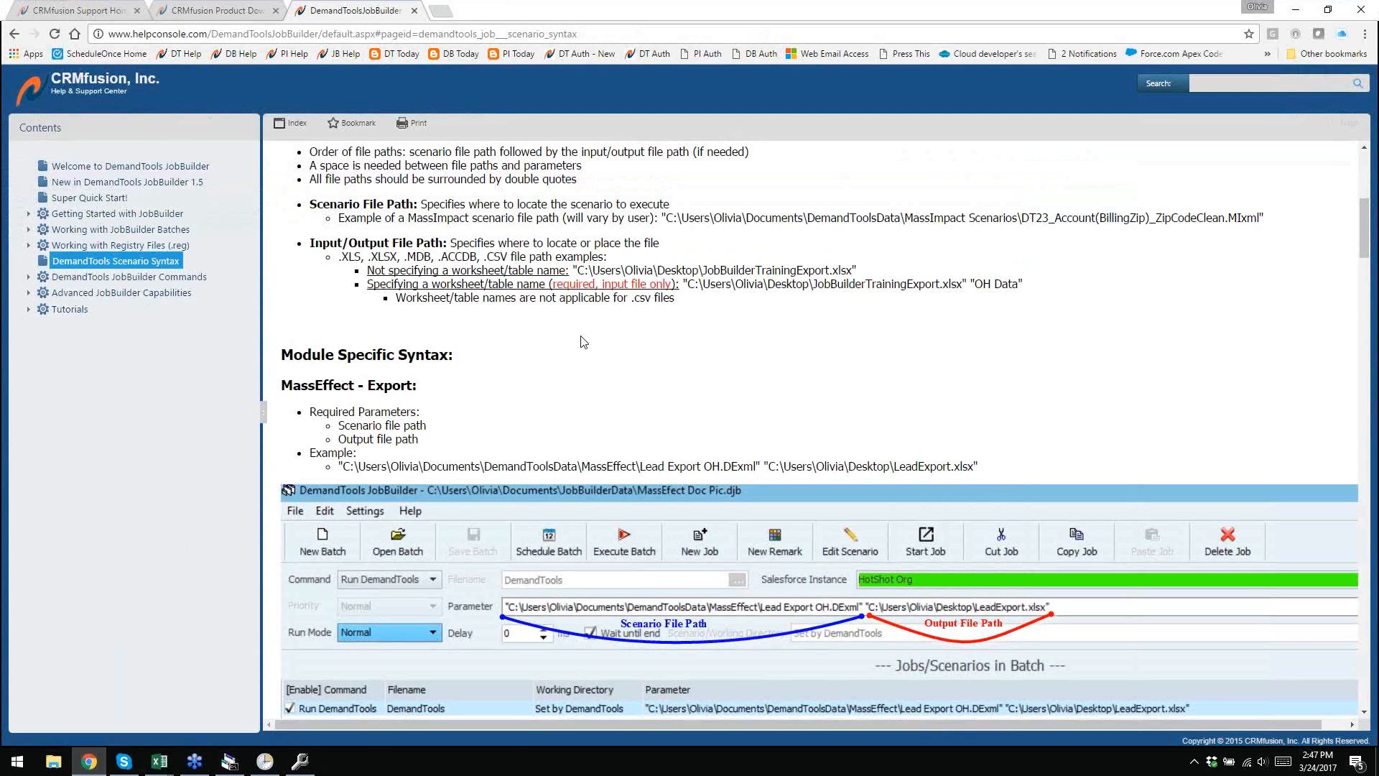
{"action": "scroll", "coordinate": [746, 375], "scroll_direction": "down", "scroll_amount": 1}
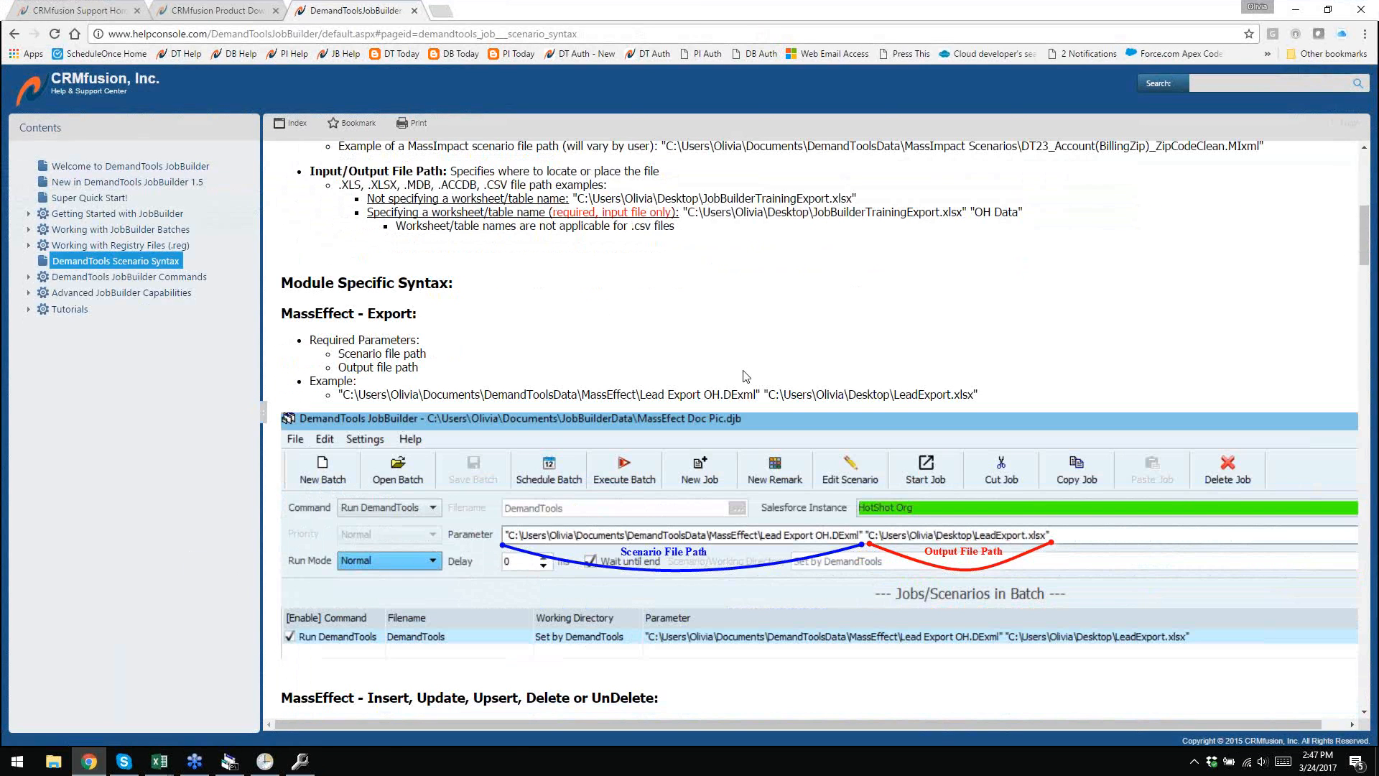
{"action": "scroll", "coordinate": [746, 375], "scroll_direction": "down", "scroll_amount": 6}
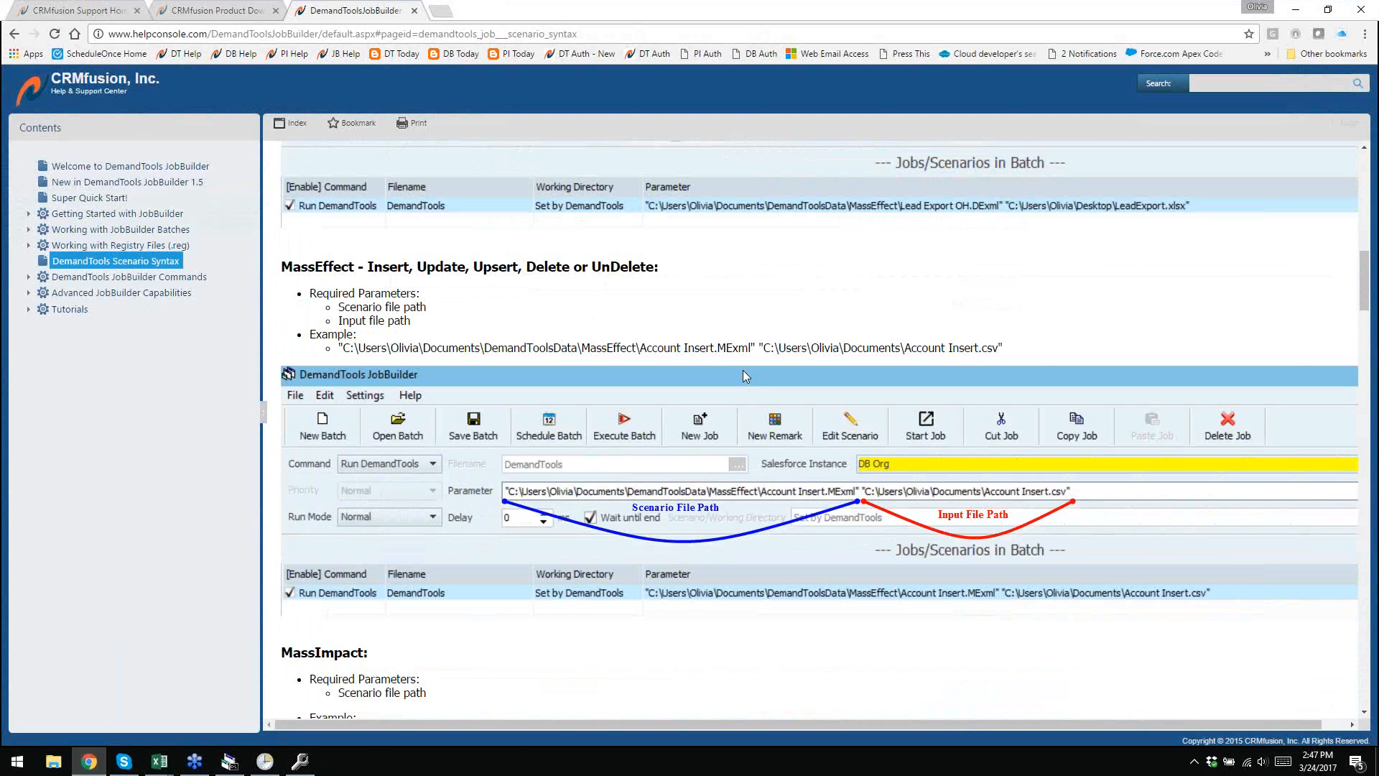
{"action": "left_click", "coordinate": [95, 247]}
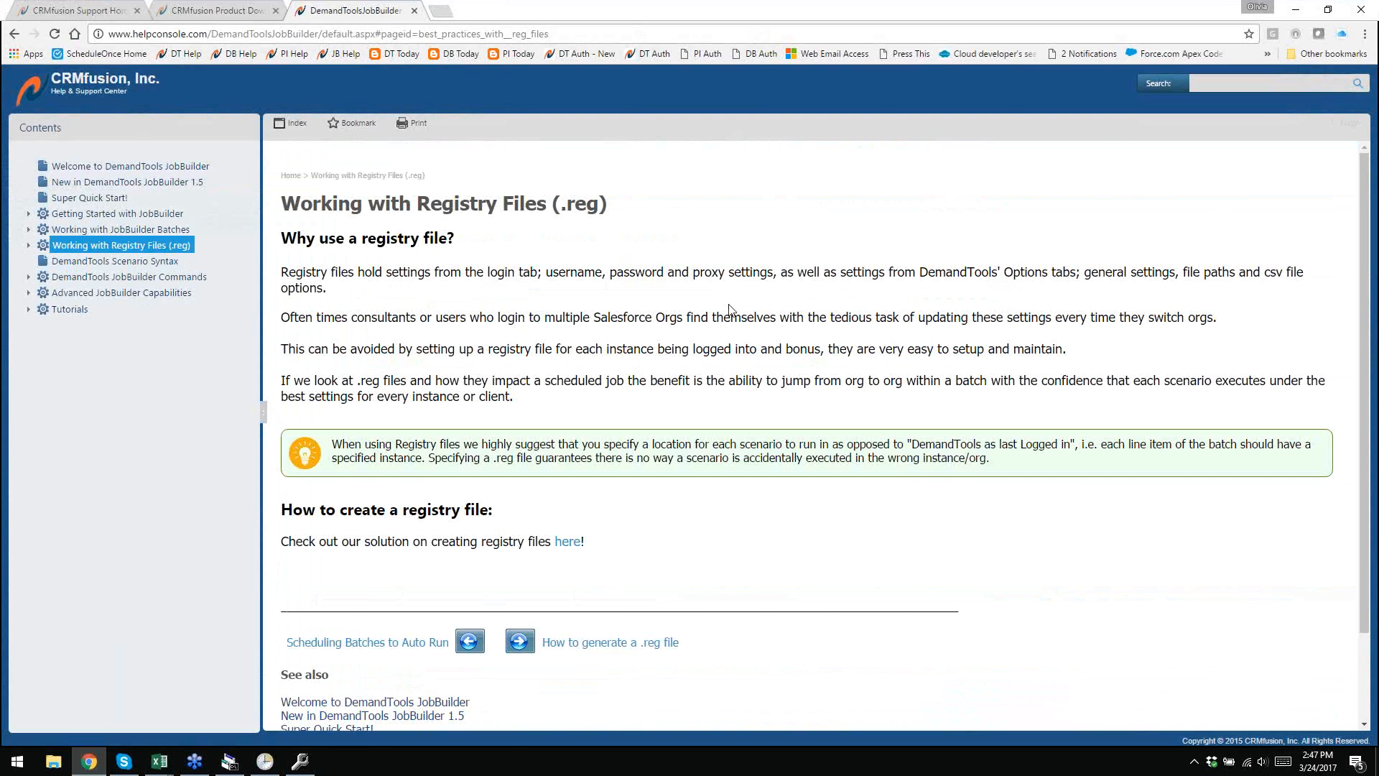
- Follow the 'here' link to the article on starting DemandTools from a registry file, then return to JobBuilder
{"action": "scroll", "coordinate": [729, 309], "scroll_direction": "down", "scroll_amount": 2}
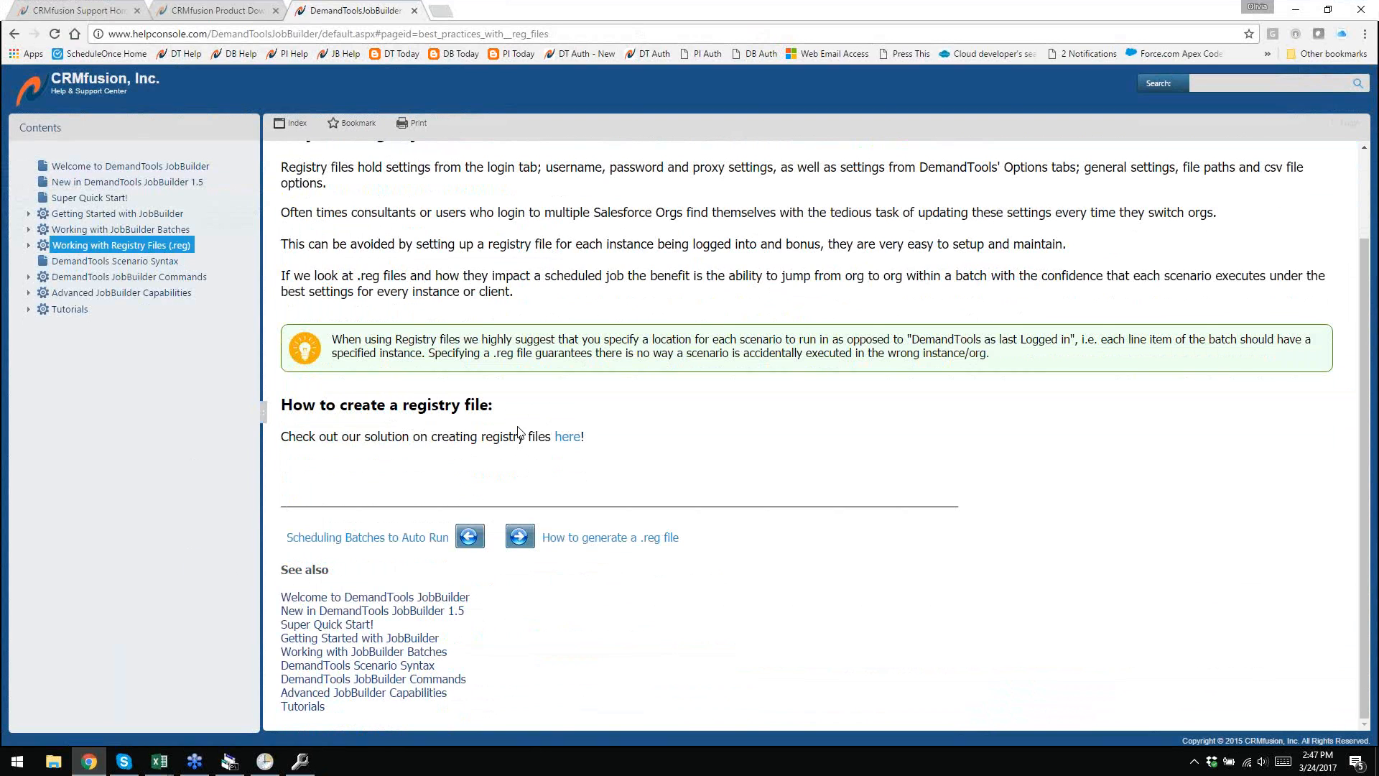
{"action": "scroll", "coordinate": [572, 424], "scroll_direction": "up", "scroll_amount": 1}
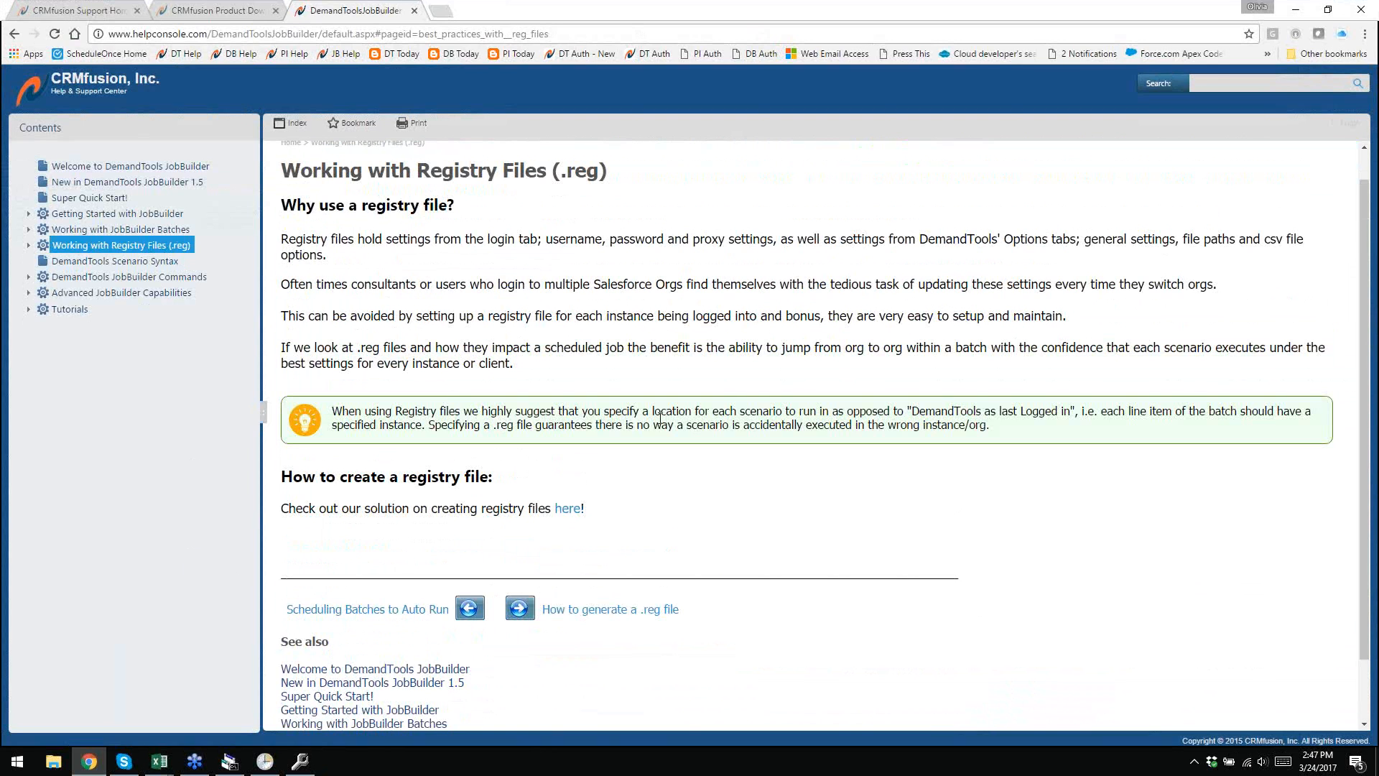
{"action": "left_click", "coordinate": [610, 510]}
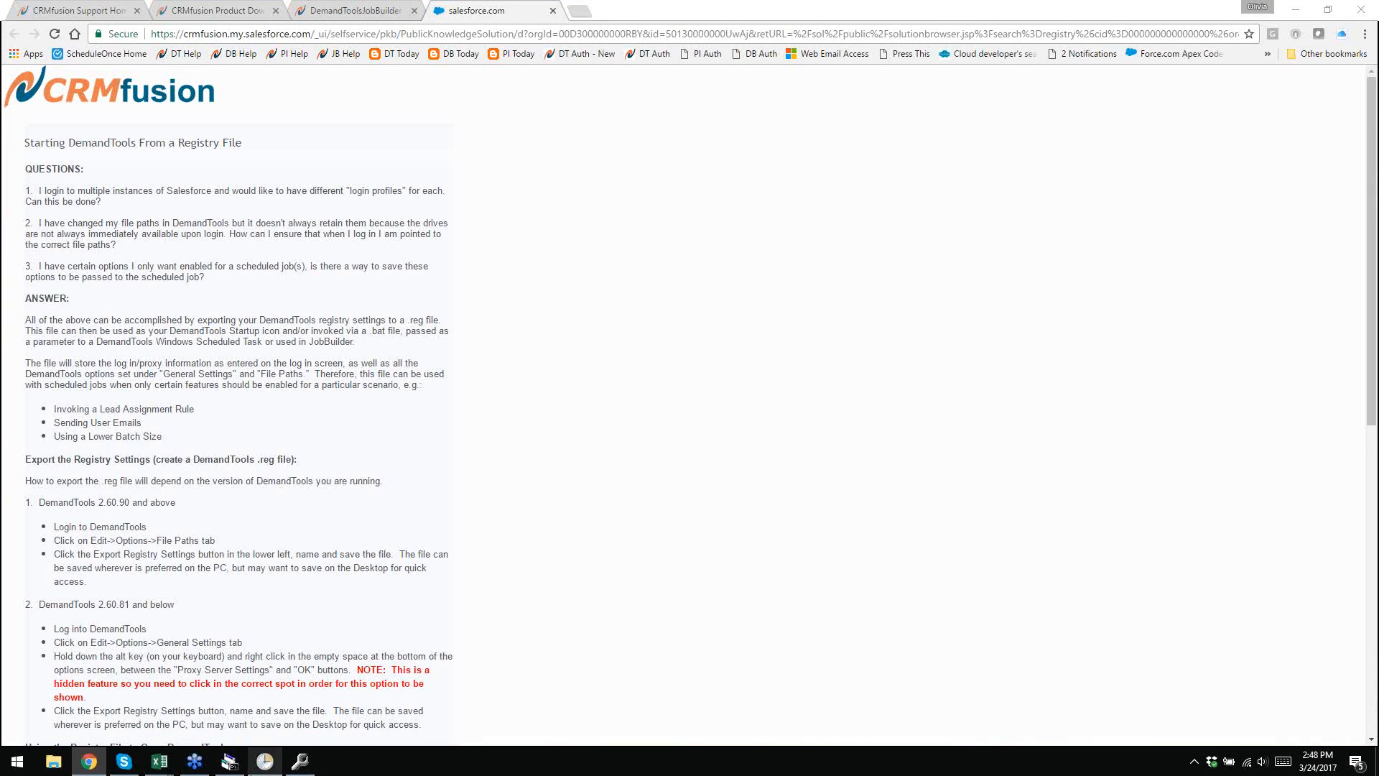
{"action": "left_click", "coordinate": [229, 762]}
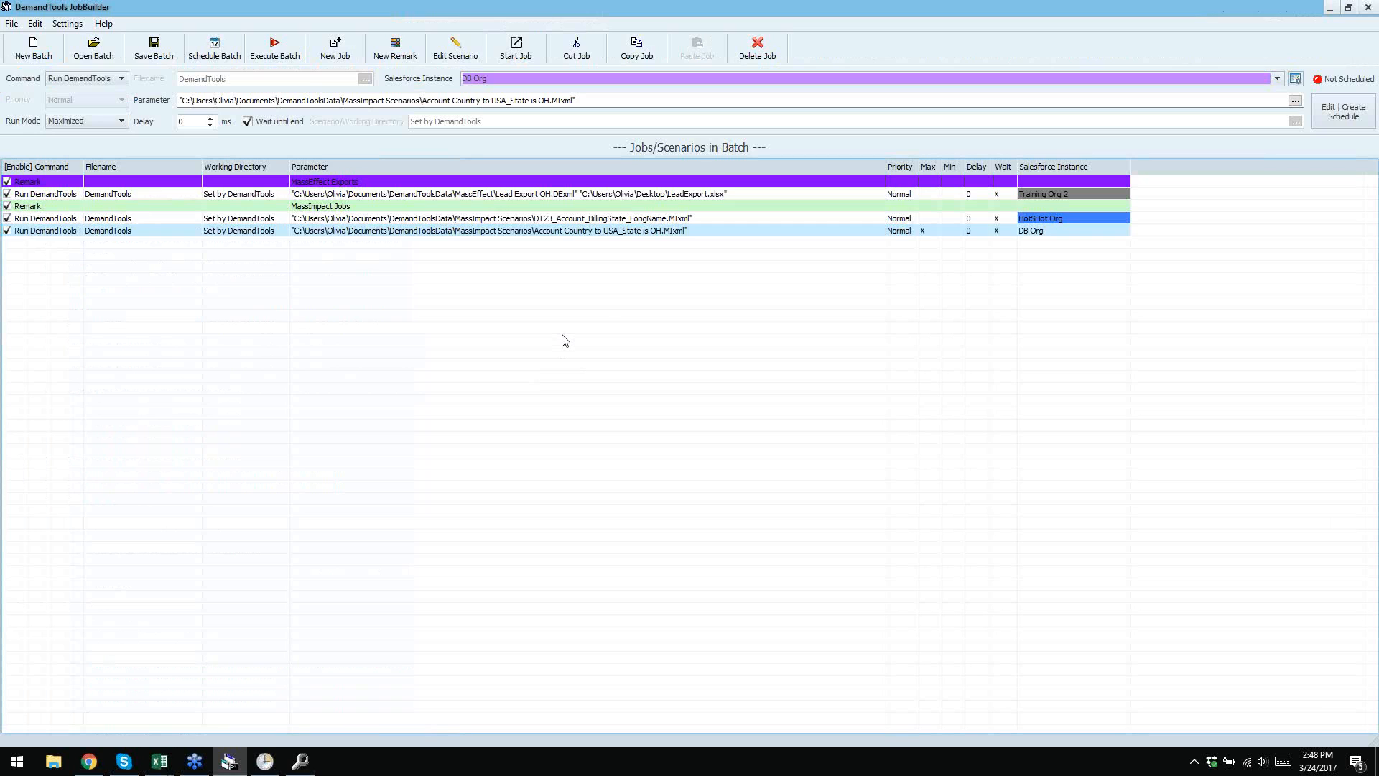
- Open File Explorer at Quick access with Win+E
{"action": "left_click", "coordinate": [394, 3]}
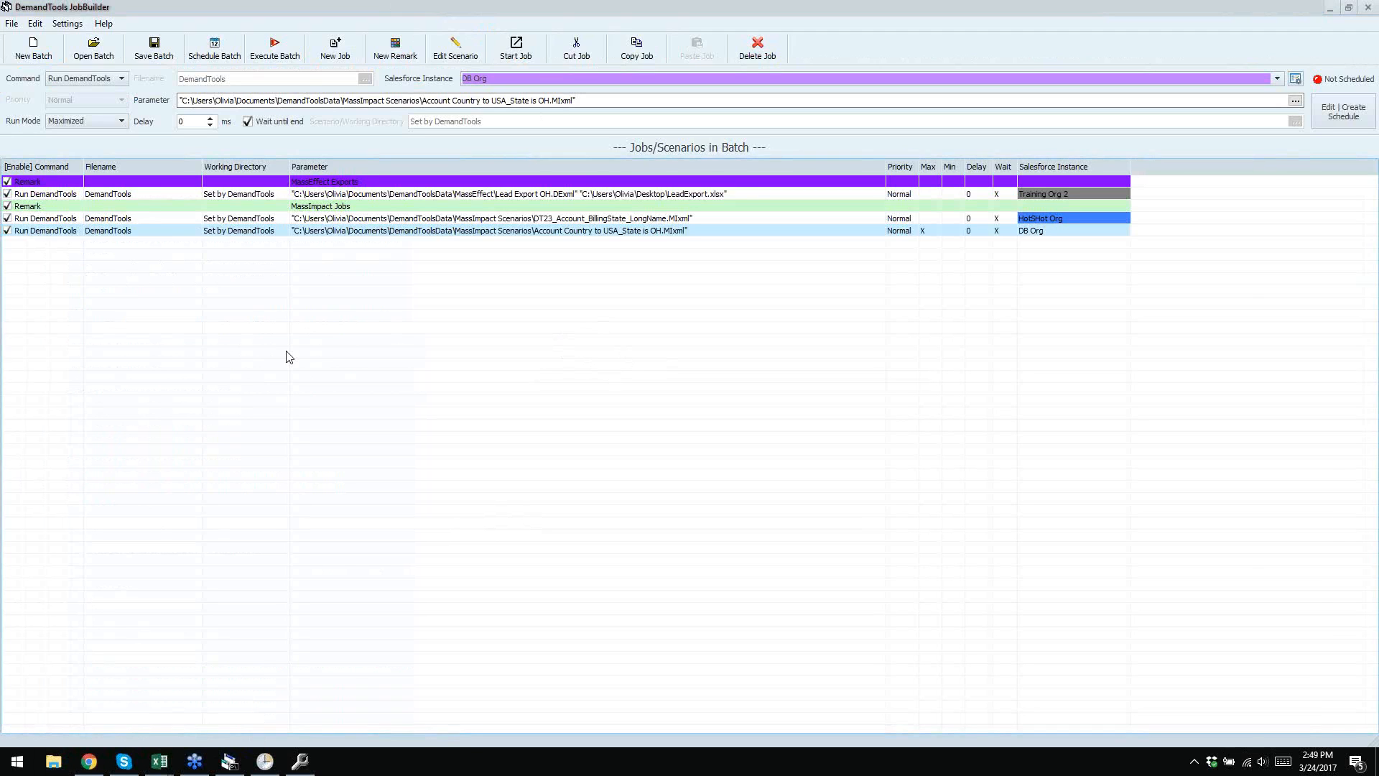
{"action": "key", "text": "super+e"}
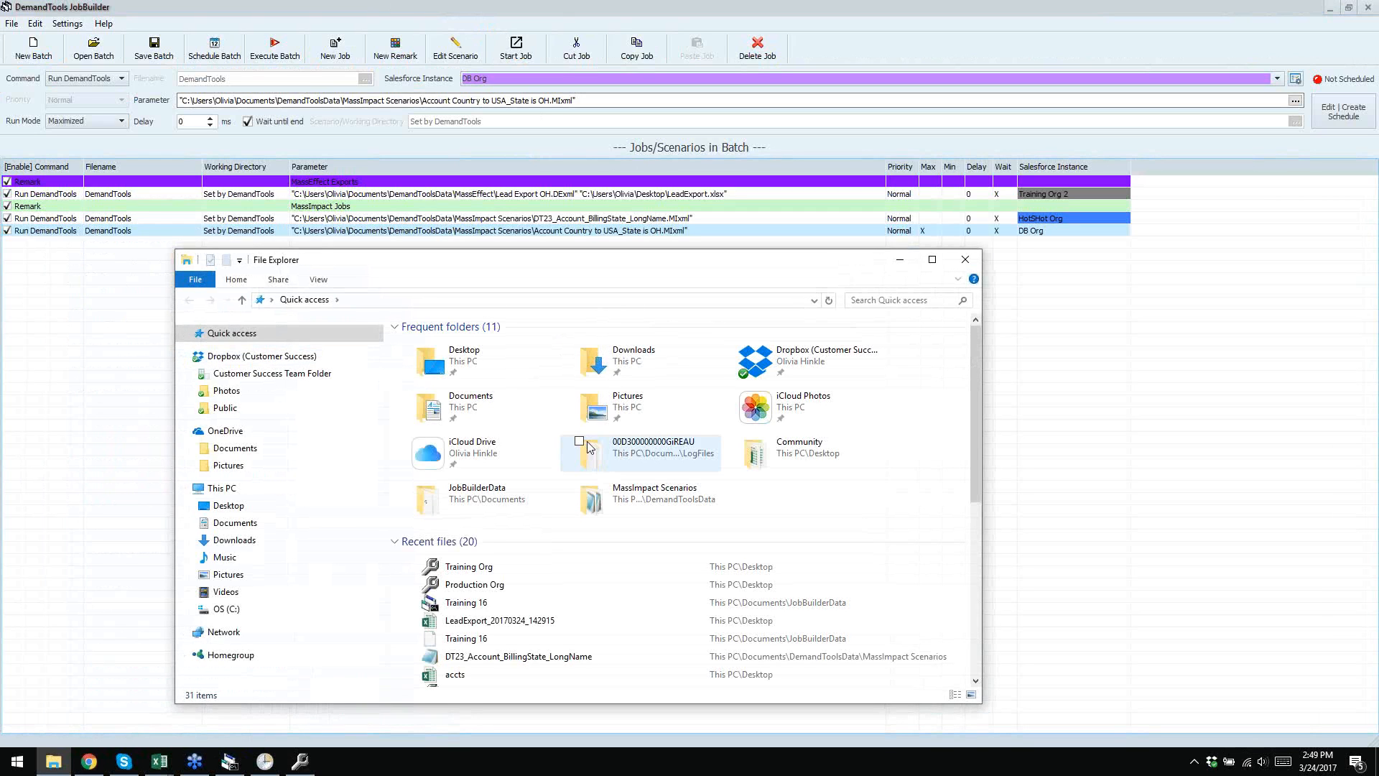
- Open DemandToolsLog_Mar242017 from Documents > DemandToolsData > LogFiles > the org folder in Notepad
{"action": "double_click", "coordinate": [470, 409]}
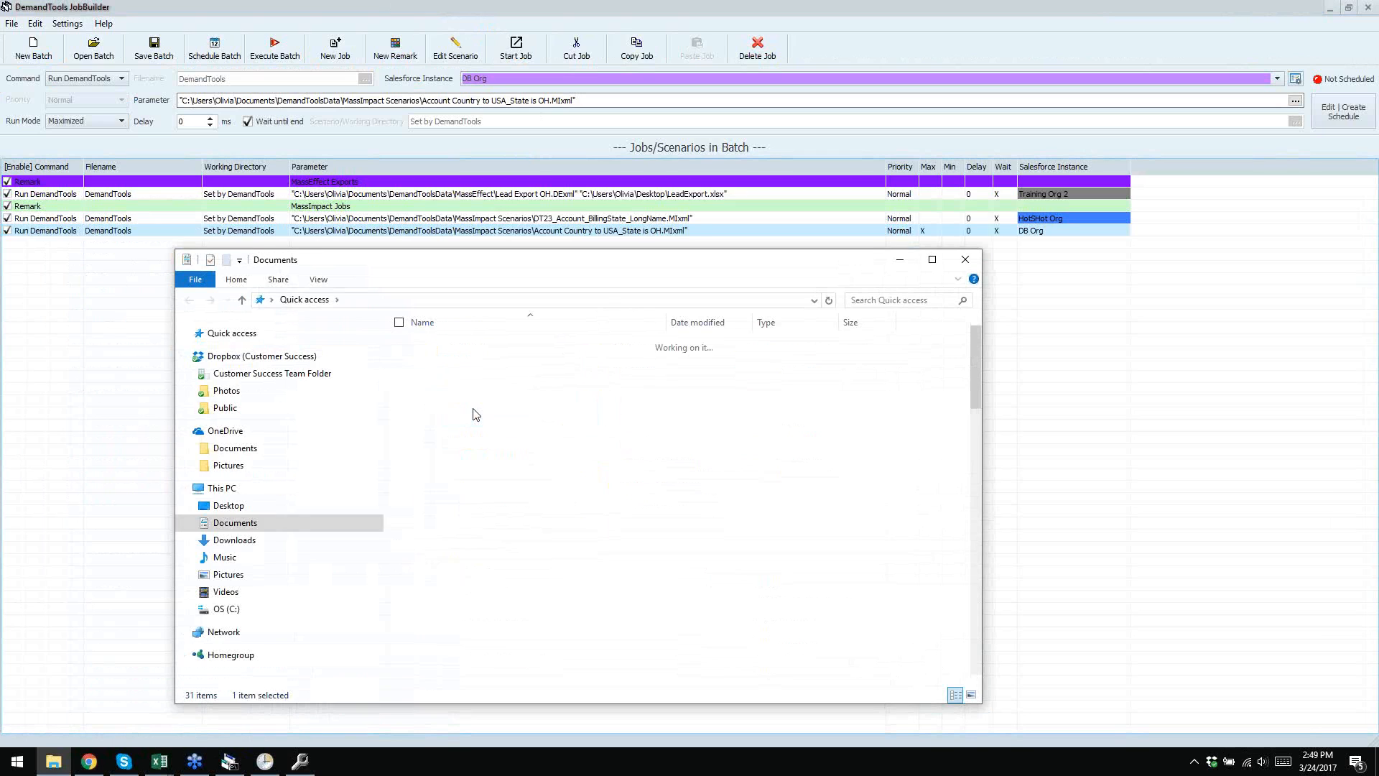
{"action": "left_click", "coordinate": [492, 405]}
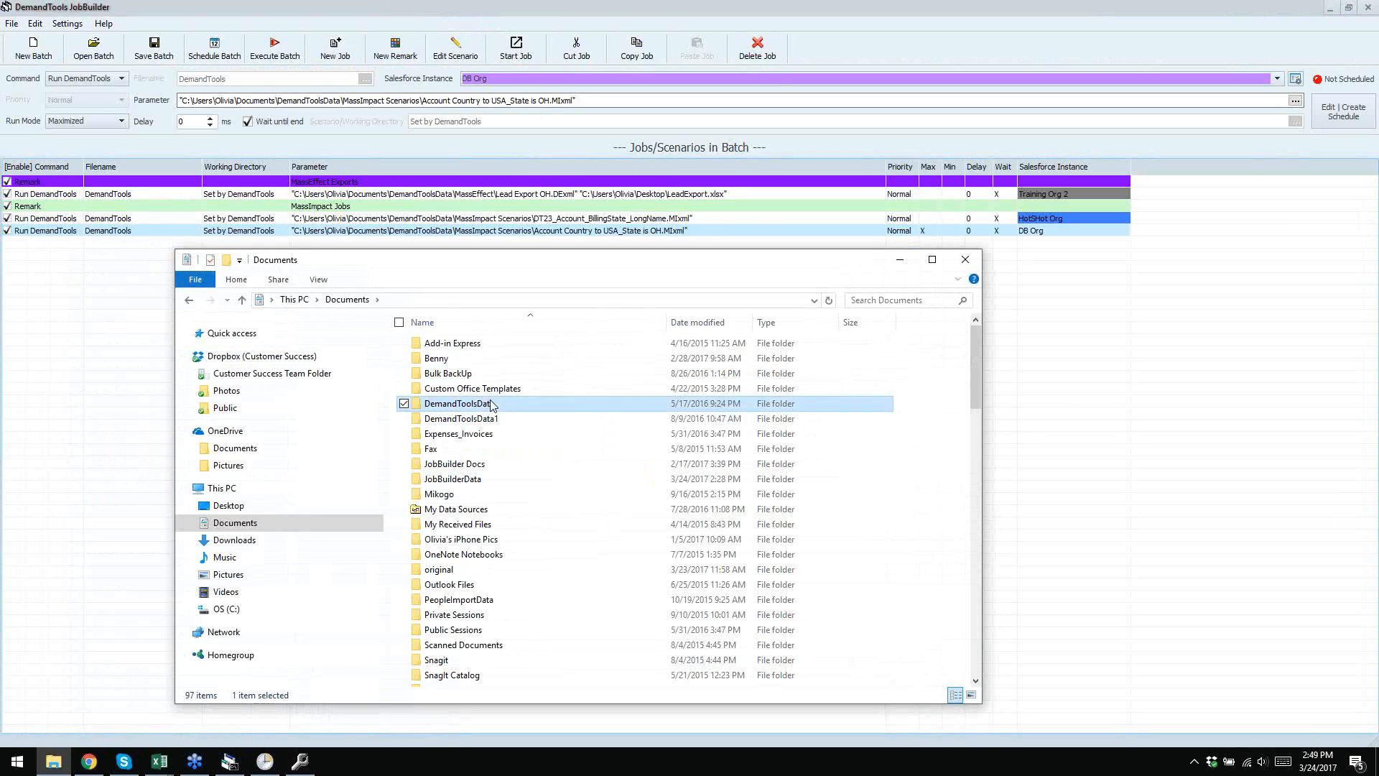
{"action": "double_click", "coordinate": [493, 405]}
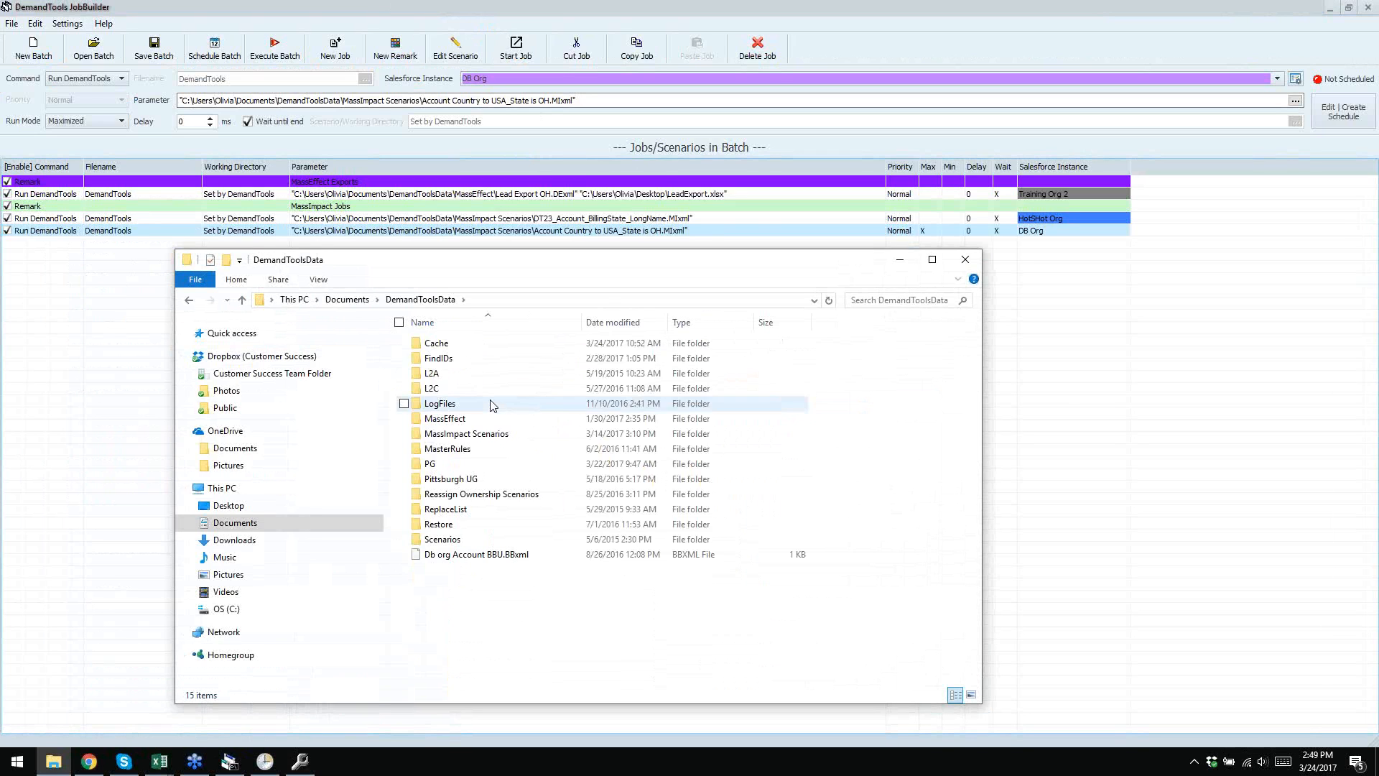
{"action": "double_click", "coordinate": [439, 403]}
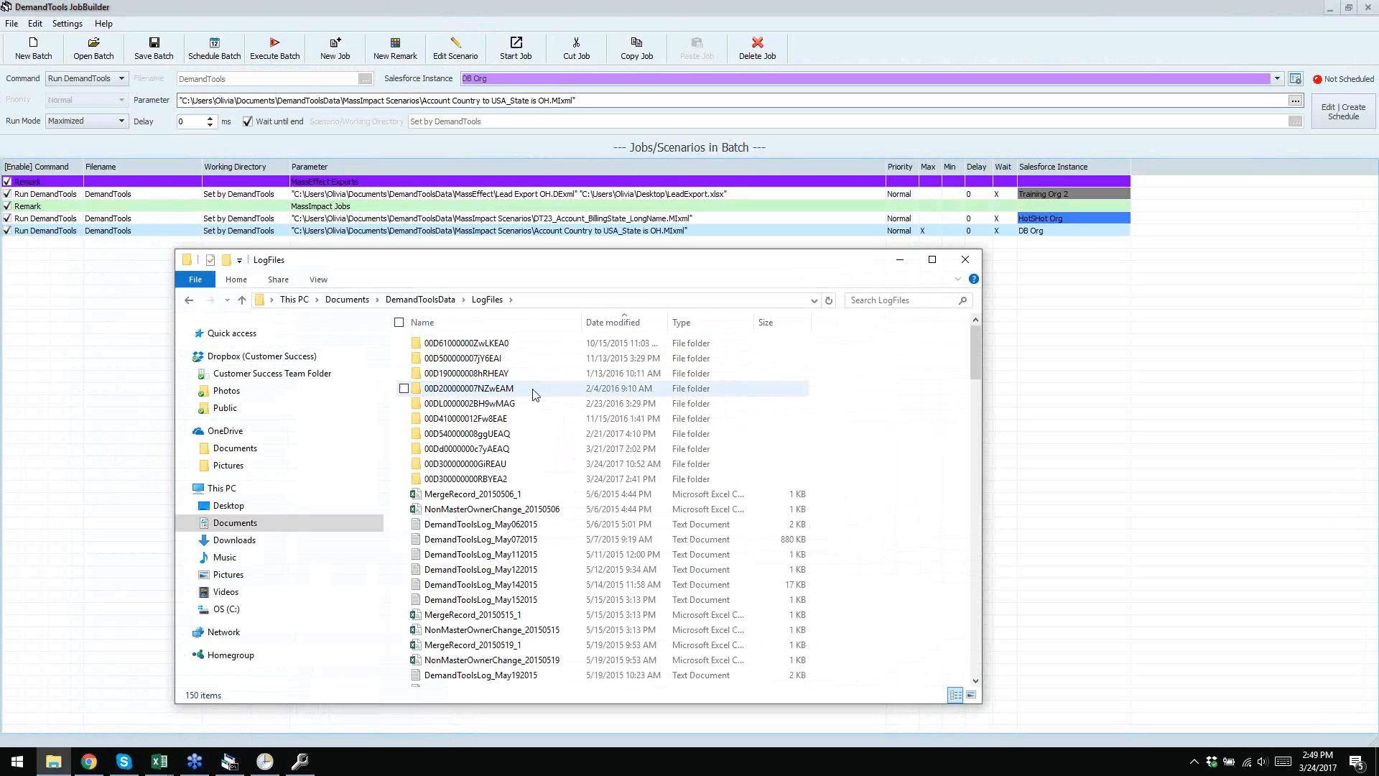
{"action": "double_click", "coordinate": [497, 465]}
{"action": "left_click", "coordinate": [518, 345]}
{"action": "double_click", "coordinate": [518, 345]}
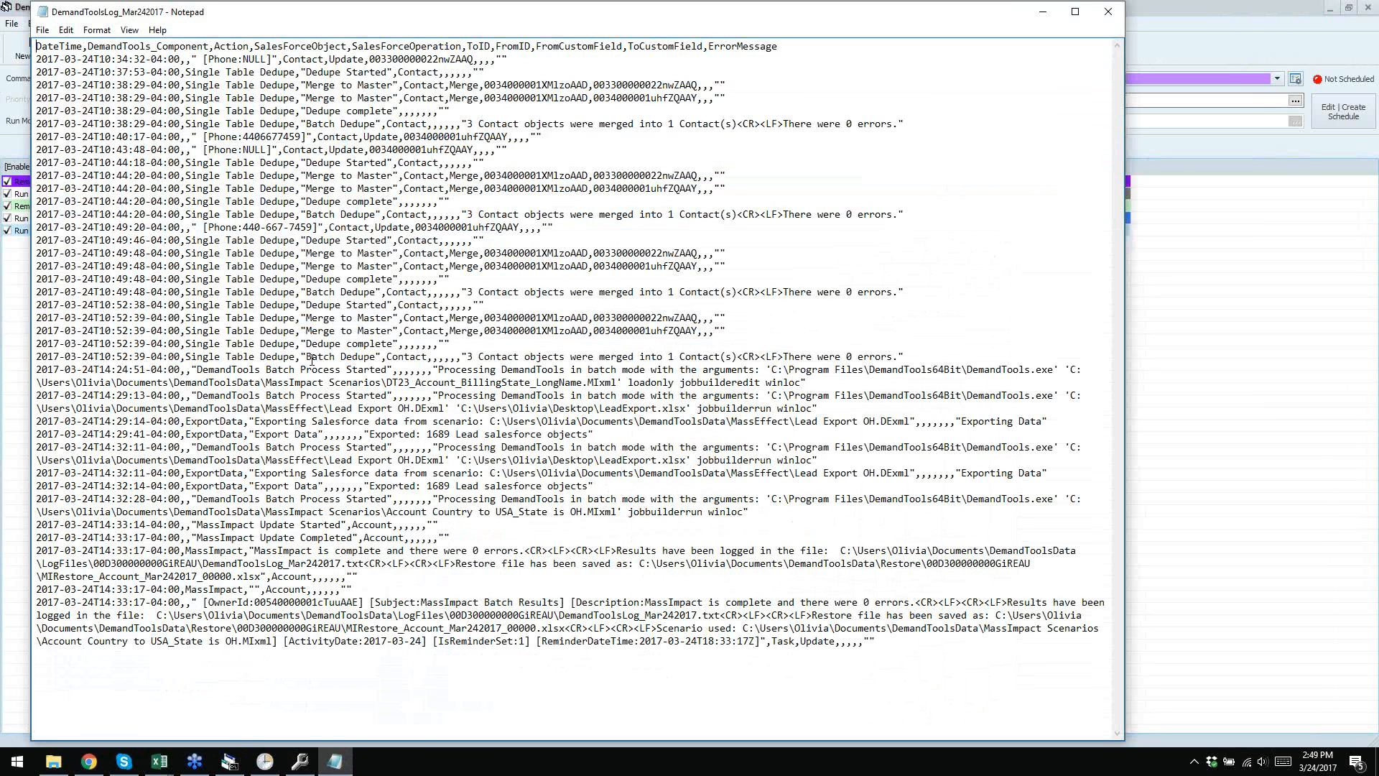
- Highlight the MassImpact Batch Results entry at the end of DemandToolsLog_Mar242017, then close Notepad
{"action": "left_click_drag", "start_coordinate": [323, 357], "coordinate": [311, 357]}
{"action": "left_click", "coordinate": [455, 486]}
{"action": "left_click_drag", "start_coordinate": [382, 600], "coordinate": [782, 659]}
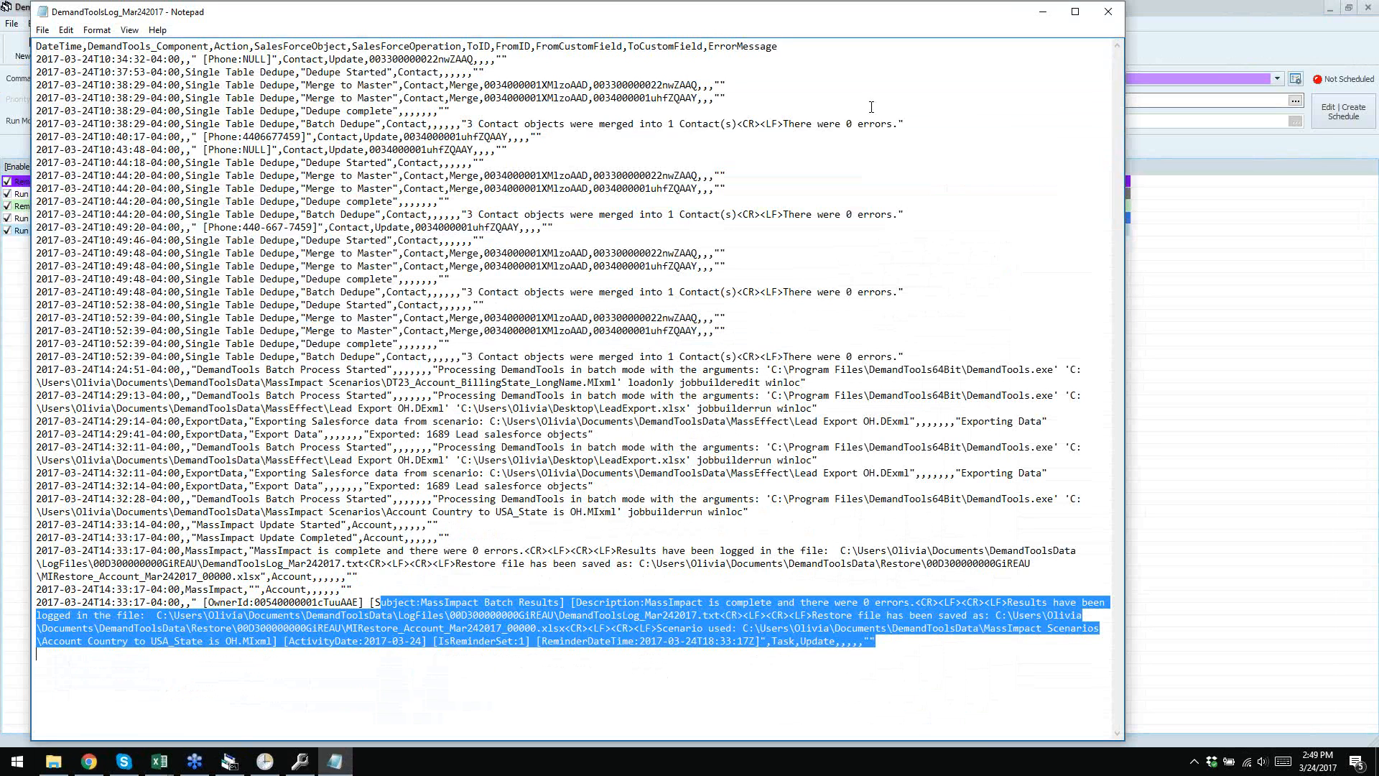
{"action": "left_click", "coordinate": [1106, 11]}
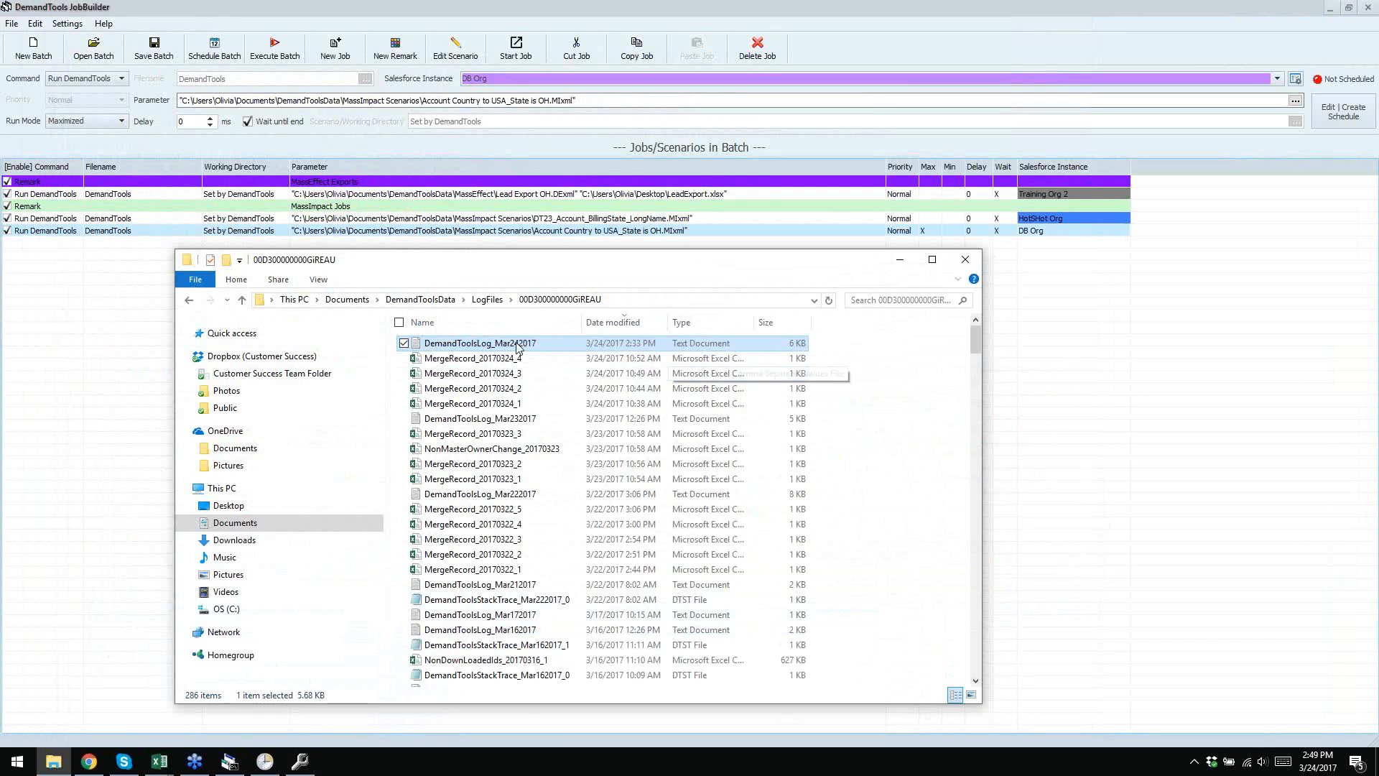
- Go from Documents into JobBuilderData > LogFiles and open the Training 16Log_Mar242017_143200 log
{"action": "left_click", "coordinate": [347, 299]}
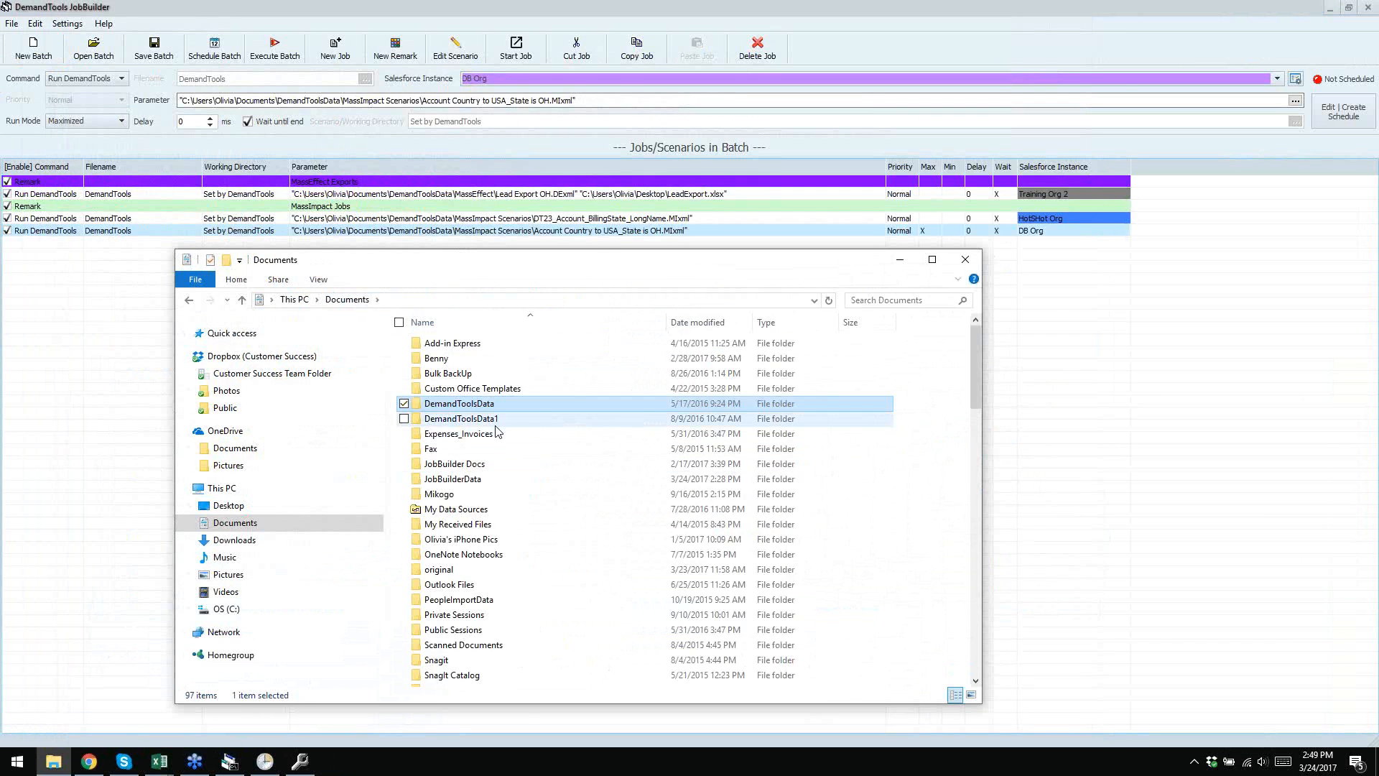
{"action": "left_click", "coordinate": [467, 481]}
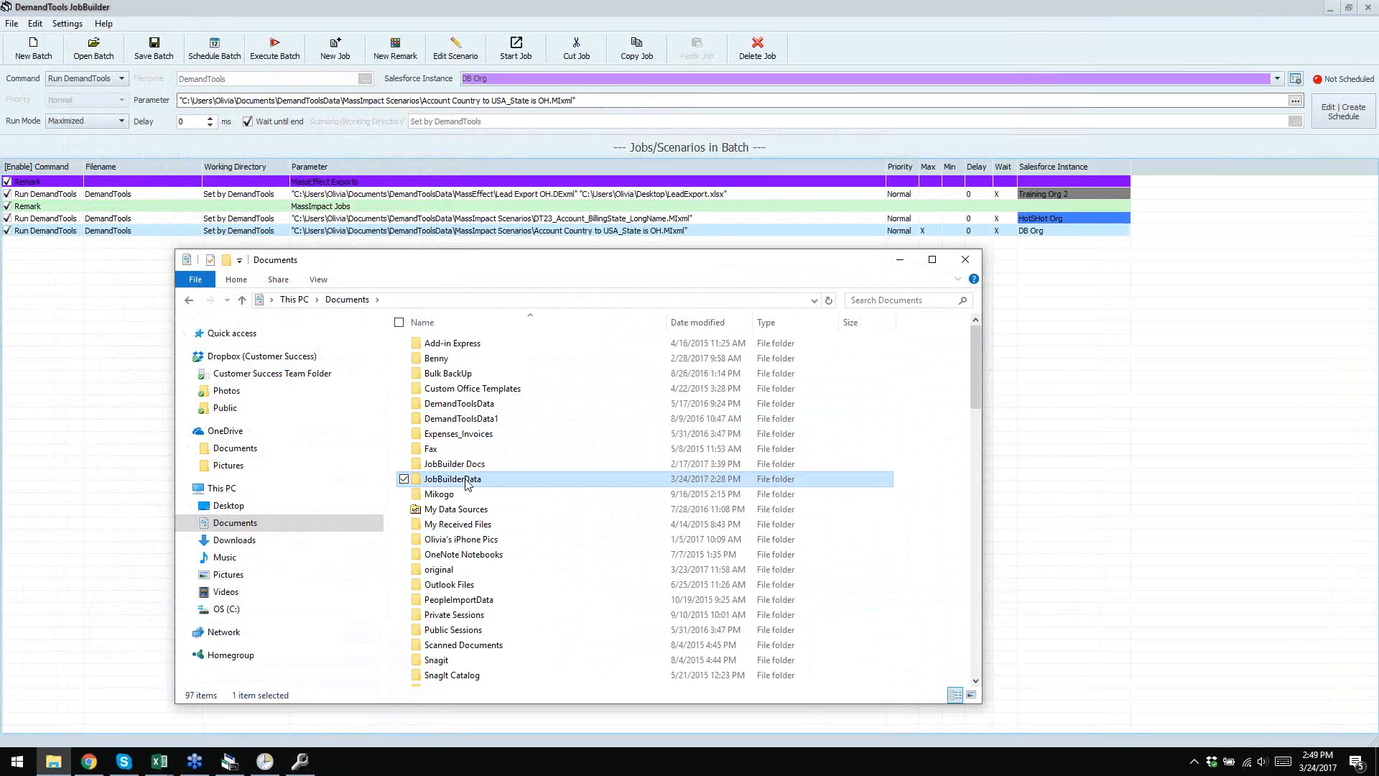
{"action": "double_click", "coordinate": [467, 481]}
{"action": "left_click", "coordinate": [458, 348]}
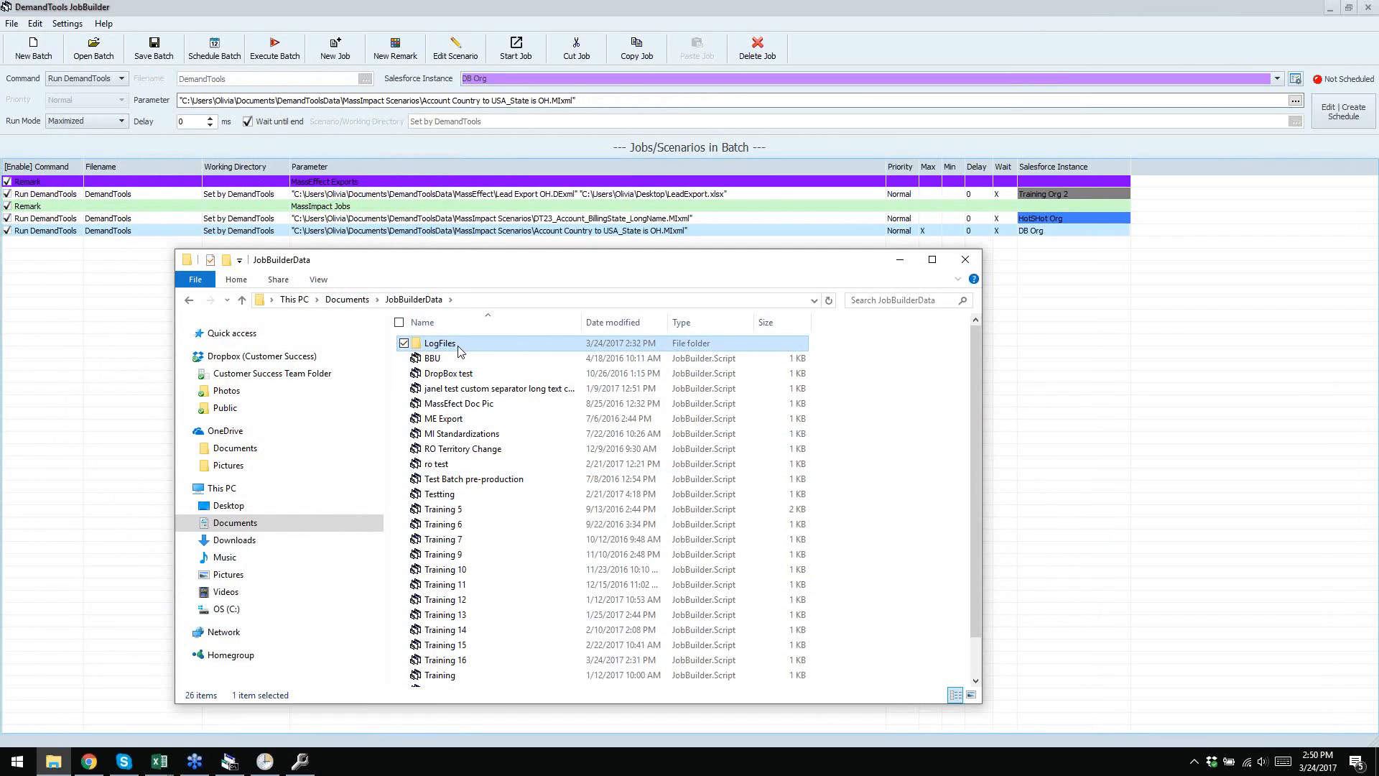
{"action": "double_click", "coordinate": [458, 348]}
{"action": "left_click", "coordinate": [511, 348]}
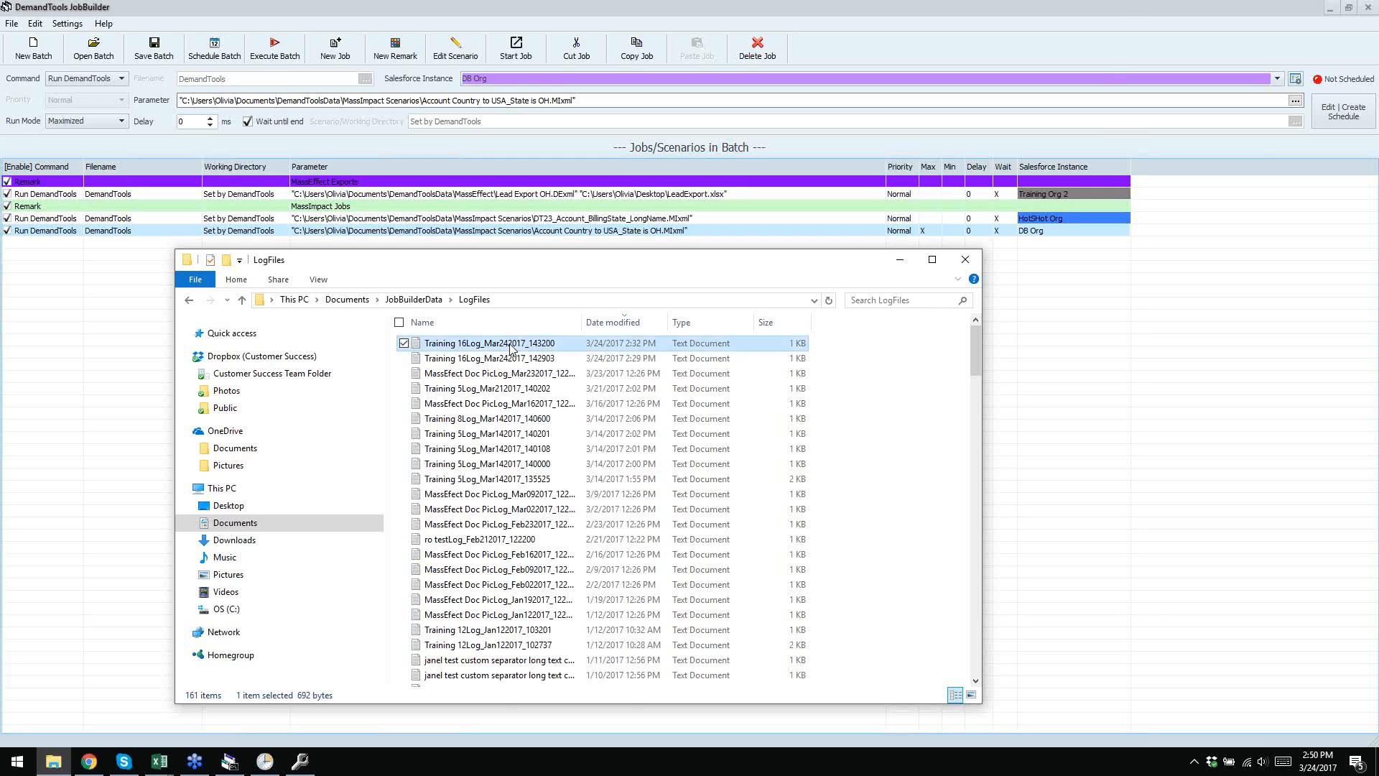
{"action": "double_click", "coordinate": [510, 345]}
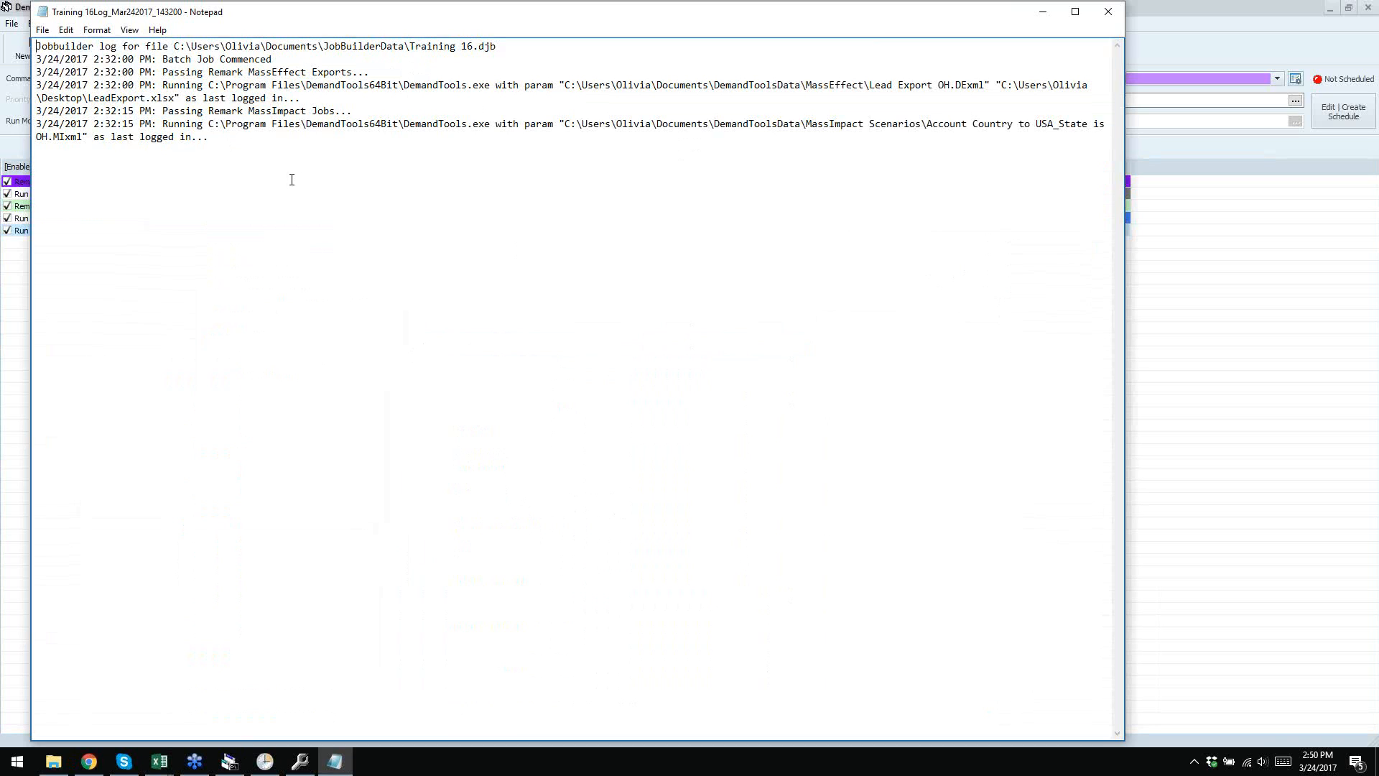
- Highlight the 'as last logged in' note in the Training 16 log, then close Notepad
{"action": "left_click_drag", "start_coordinate": [210, 139], "coordinate": [111, 142]}
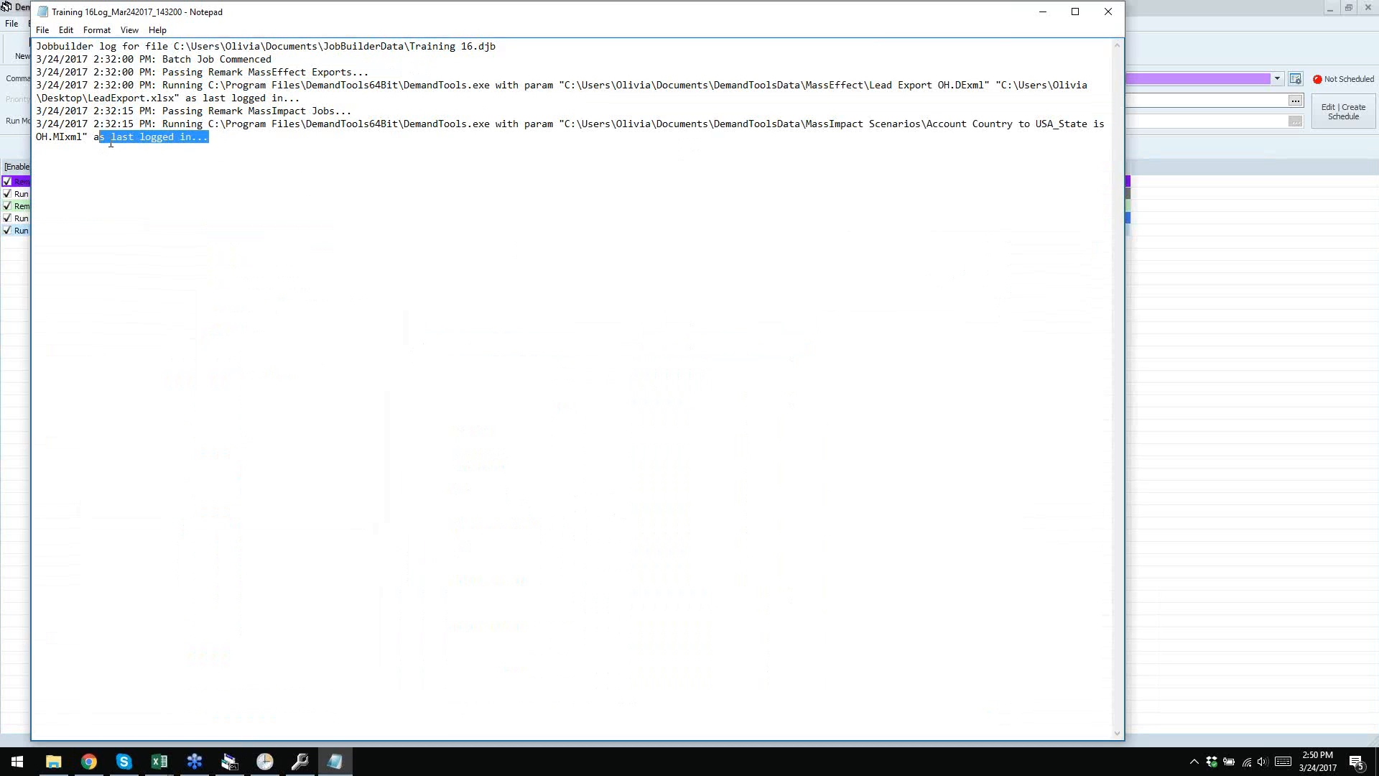
{"action": "left_click", "coordinate": [425, 169]}
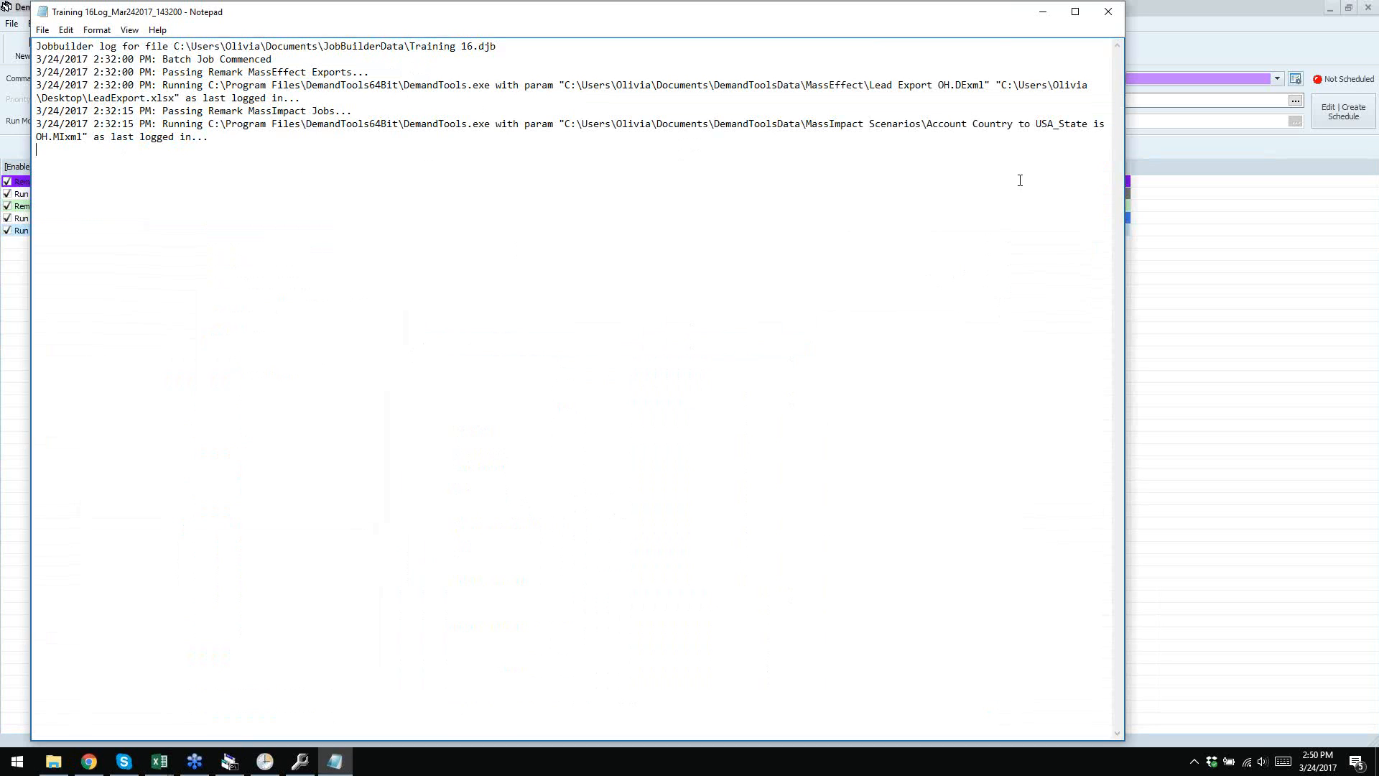
{"action": "left_click", "coordinate": [1105, 15]}
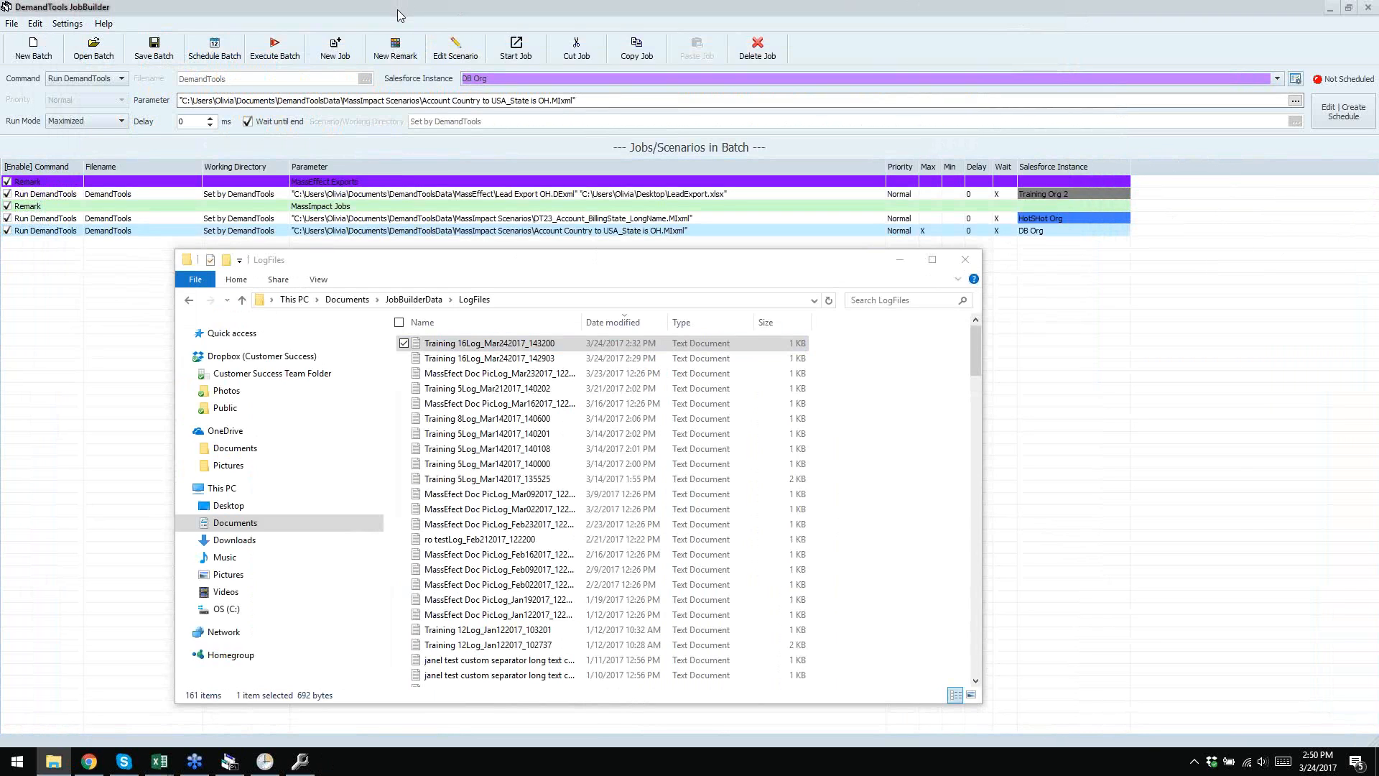
- Close the File Explorer LogFiles window to return to the JobBuilder batch
{"action": "left_click", "coordinate": [974, 264]}
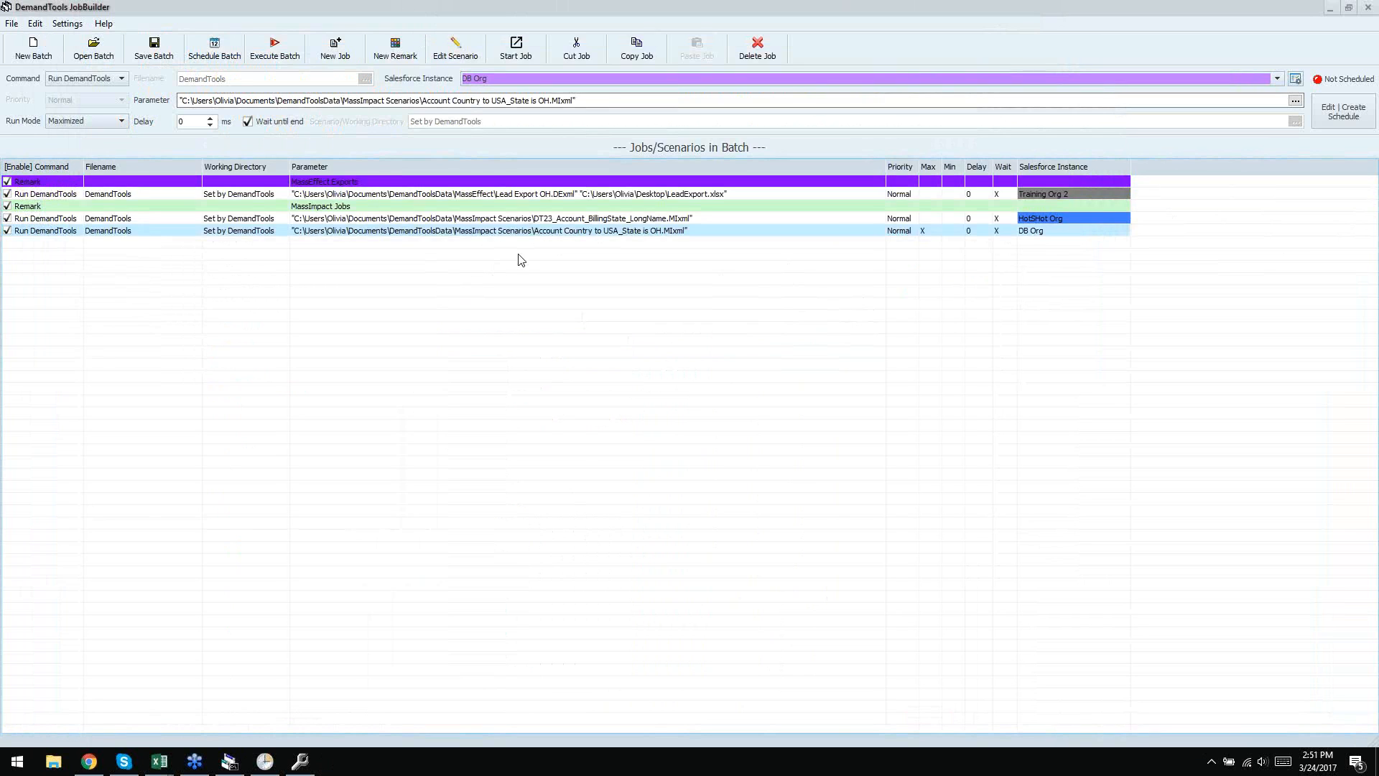
- Select the DT23_Account_BillingState_LongName job to view its HotShot Org, Normal run mode settings
{"action": "left_click", "coordinate": [506, 220]}
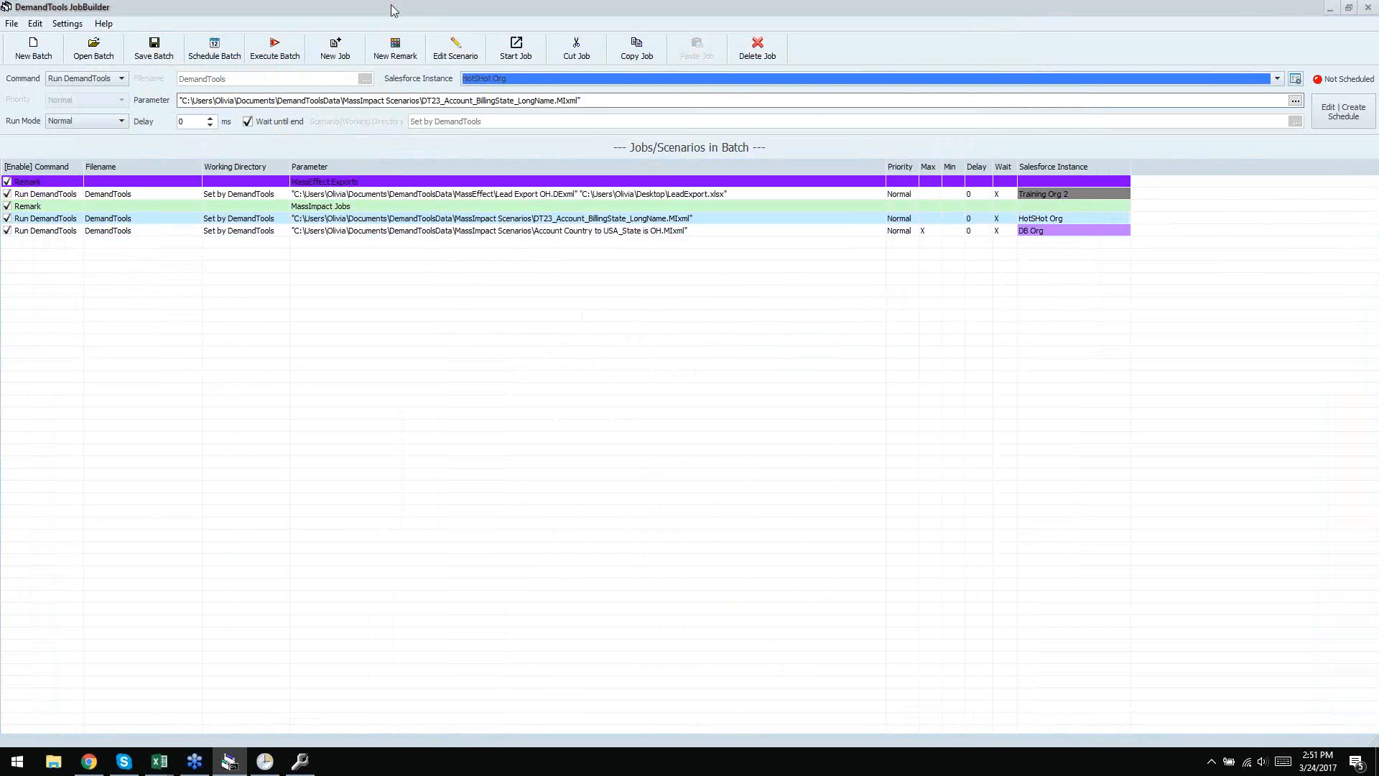
{"action": "left_click", "coordinate": [1372, 189]}
{"action": "left_click", "coordinate": [619, 395]}
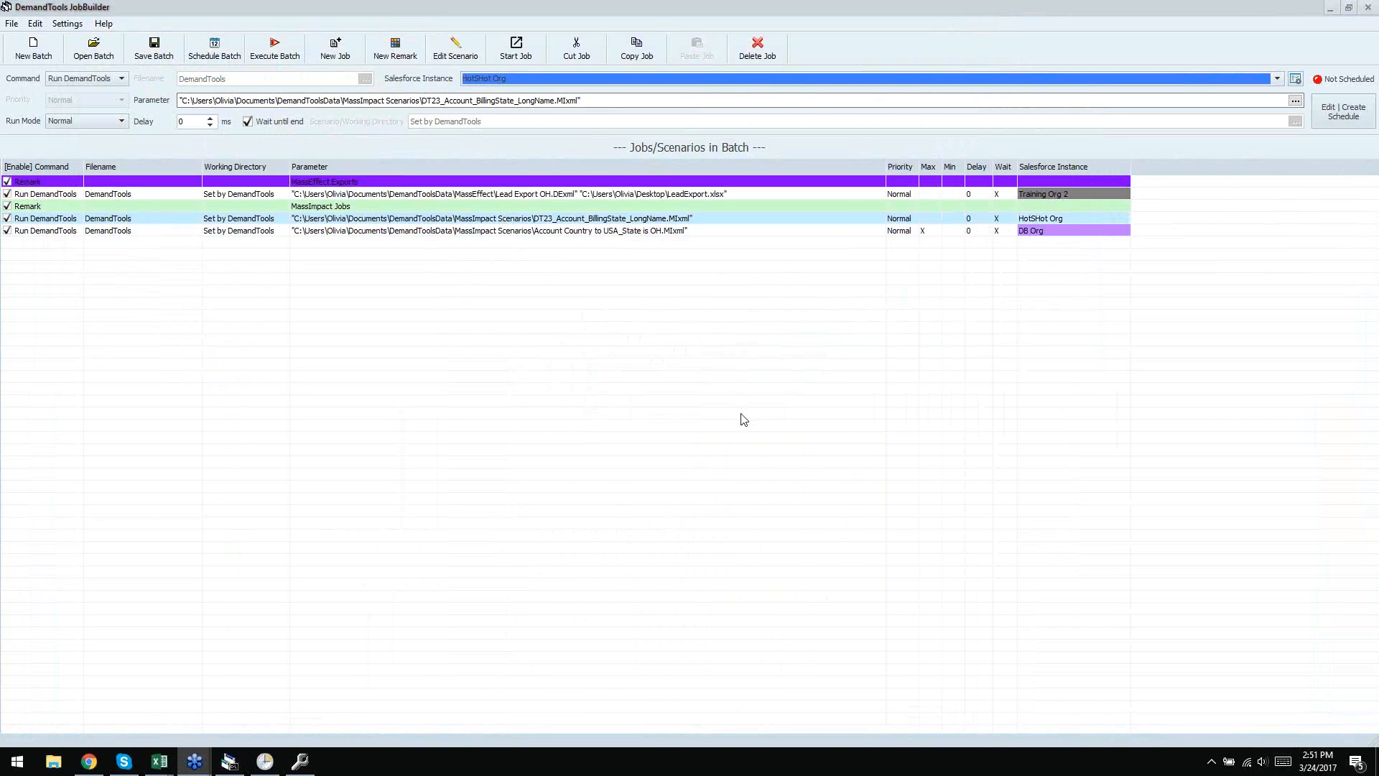